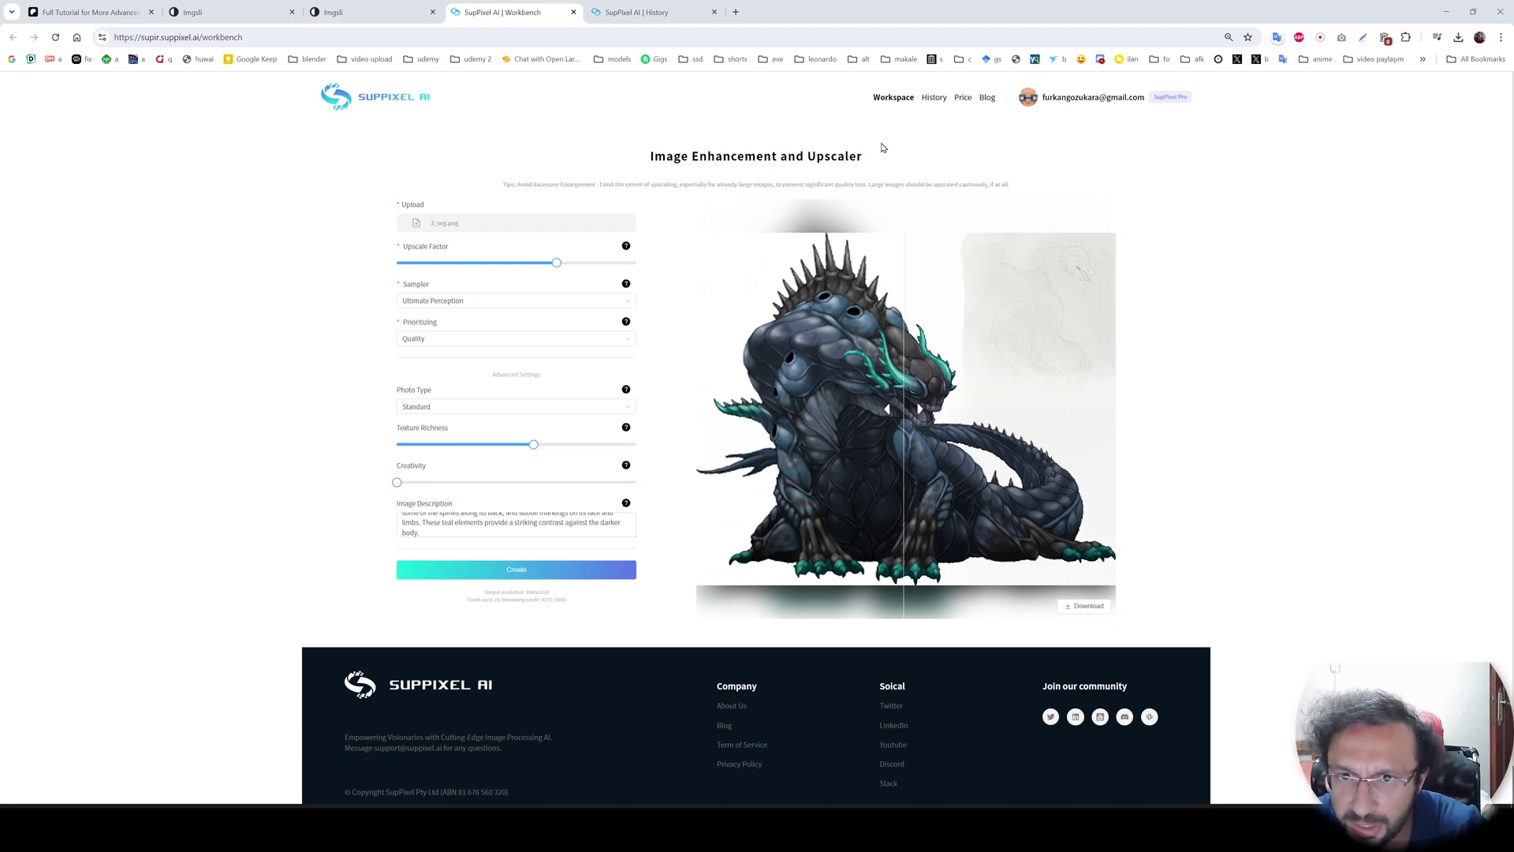
Slide the before/after divider across the creature upscale, then view the gladiator imgsli comparison
left_click_drag(906, 415, 844, 414)
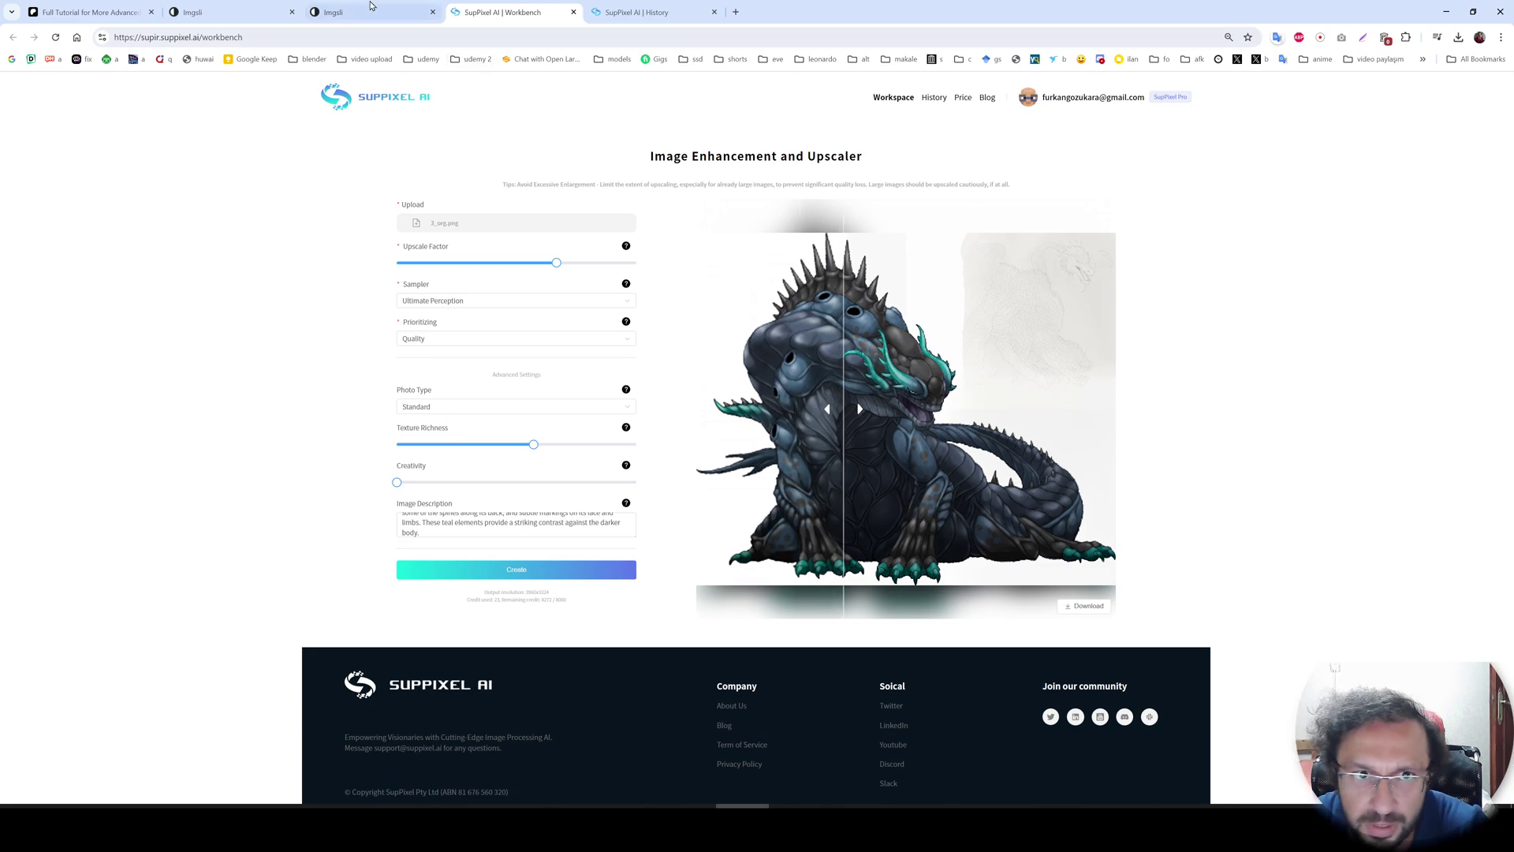
left_click(247, 8)
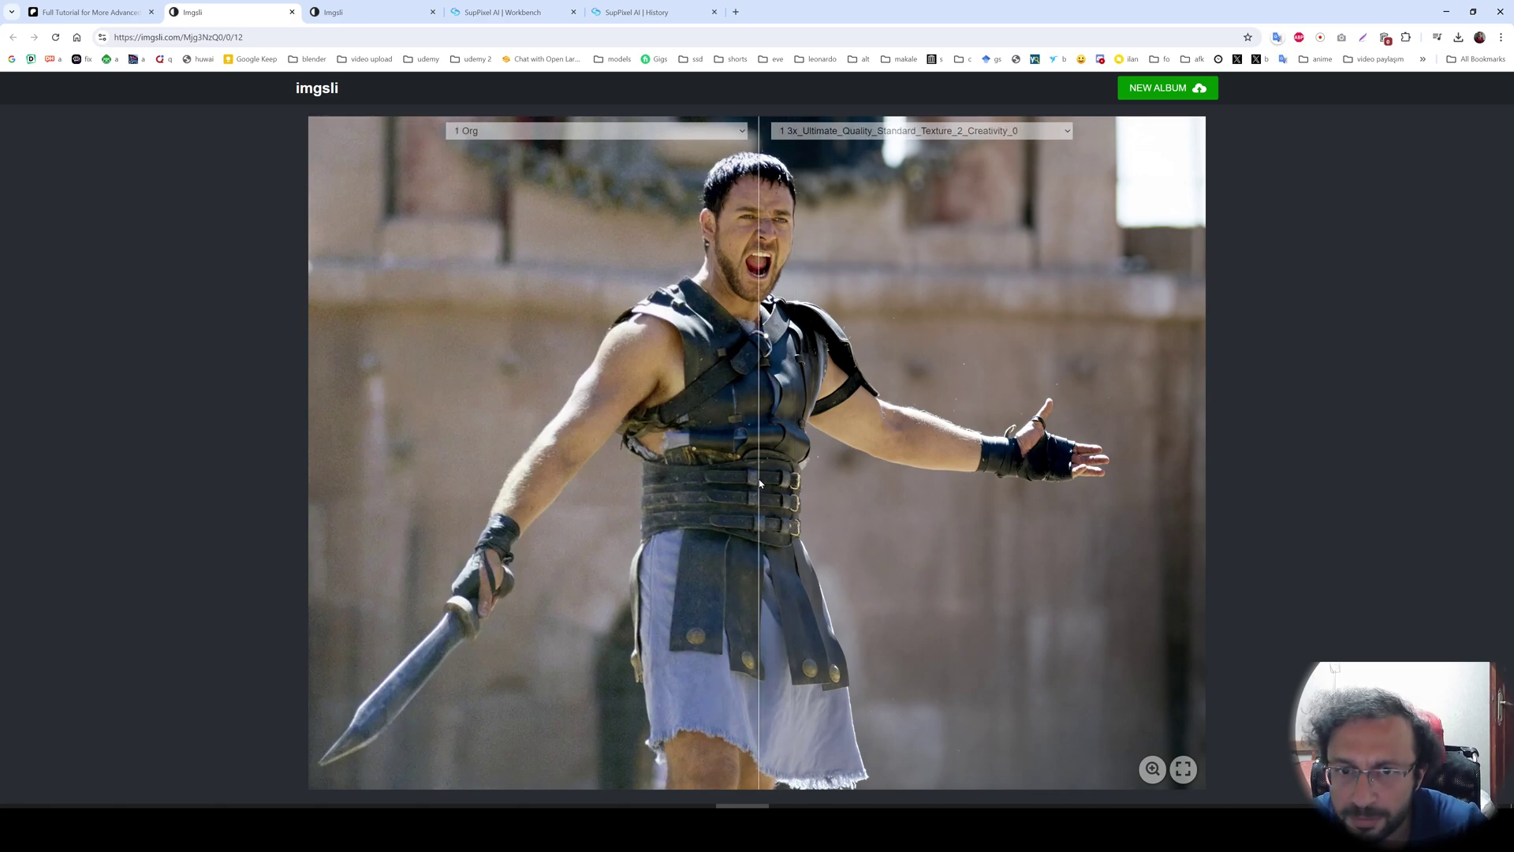
Compare the original creature with the Fidelity Texture 1 Creativity 0 version, then return to SupPixel
key("ctrl+Tab")
left_click(899, 130)
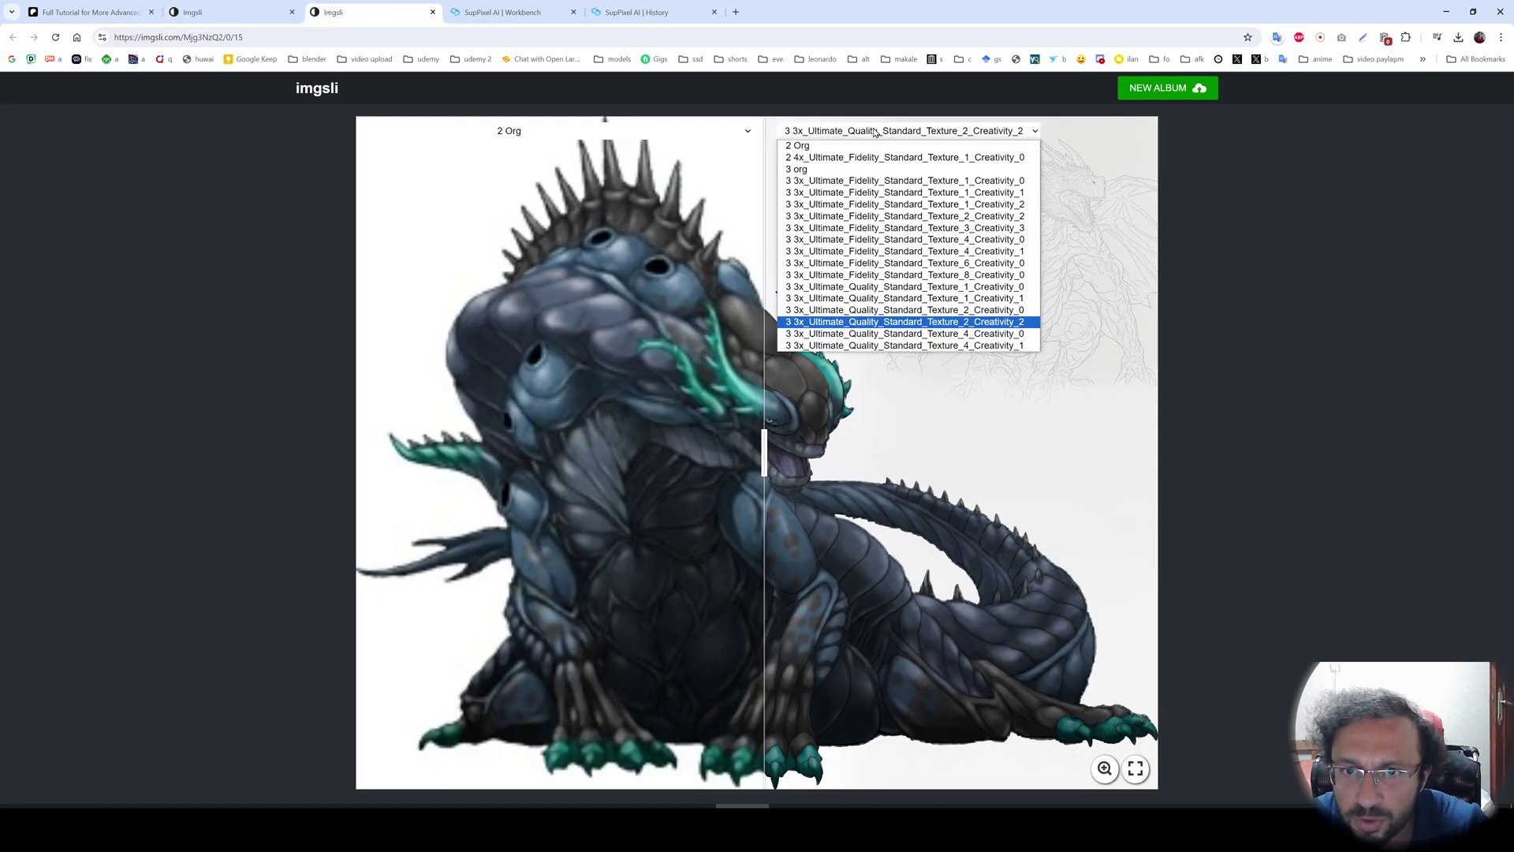
left_click(852, 178)
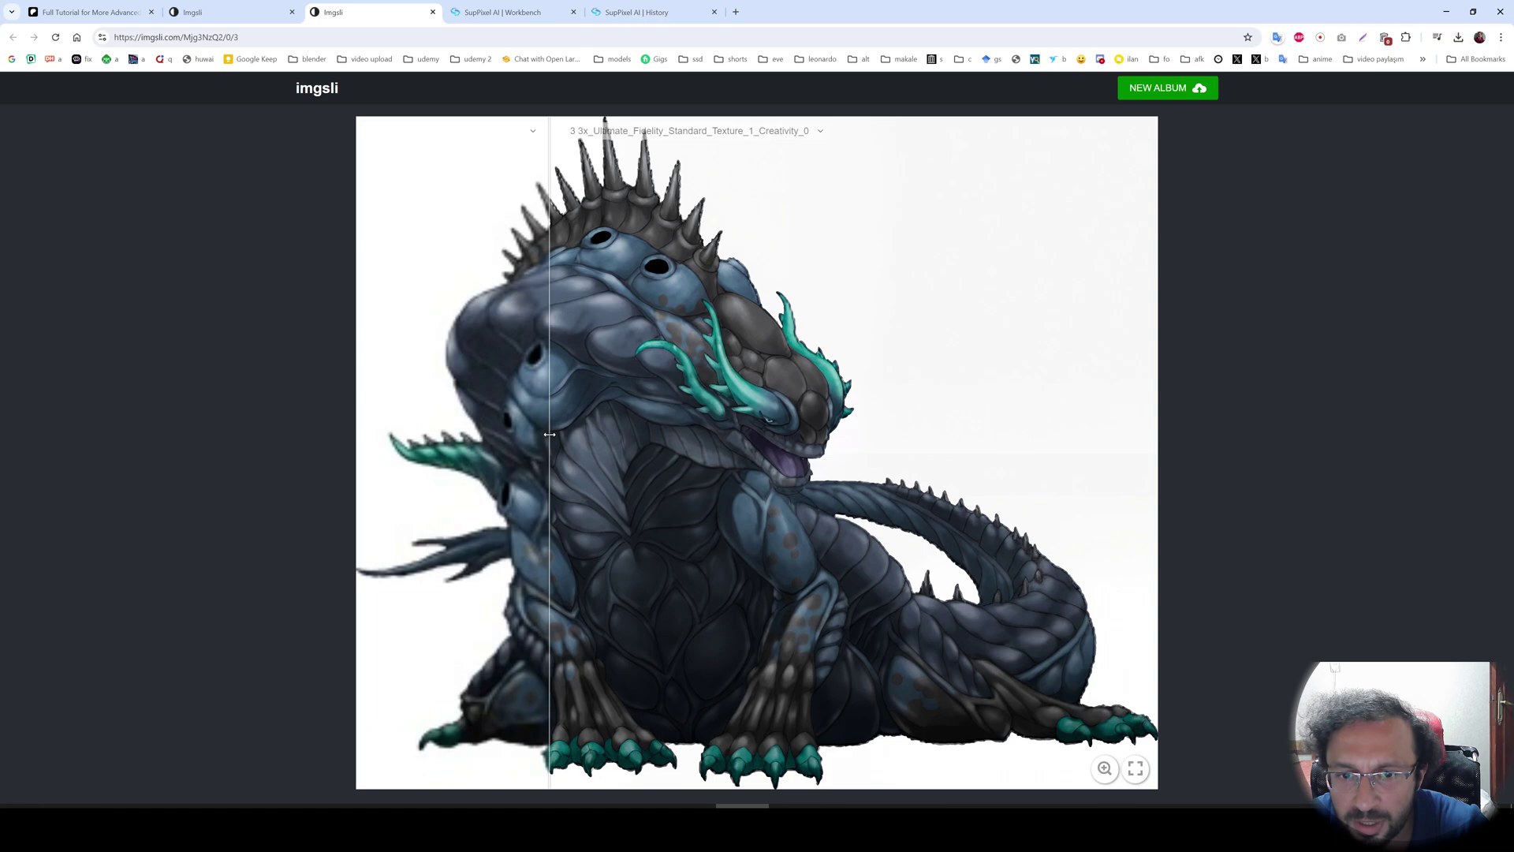
left_click(551, 133)
left_click(606, 136)
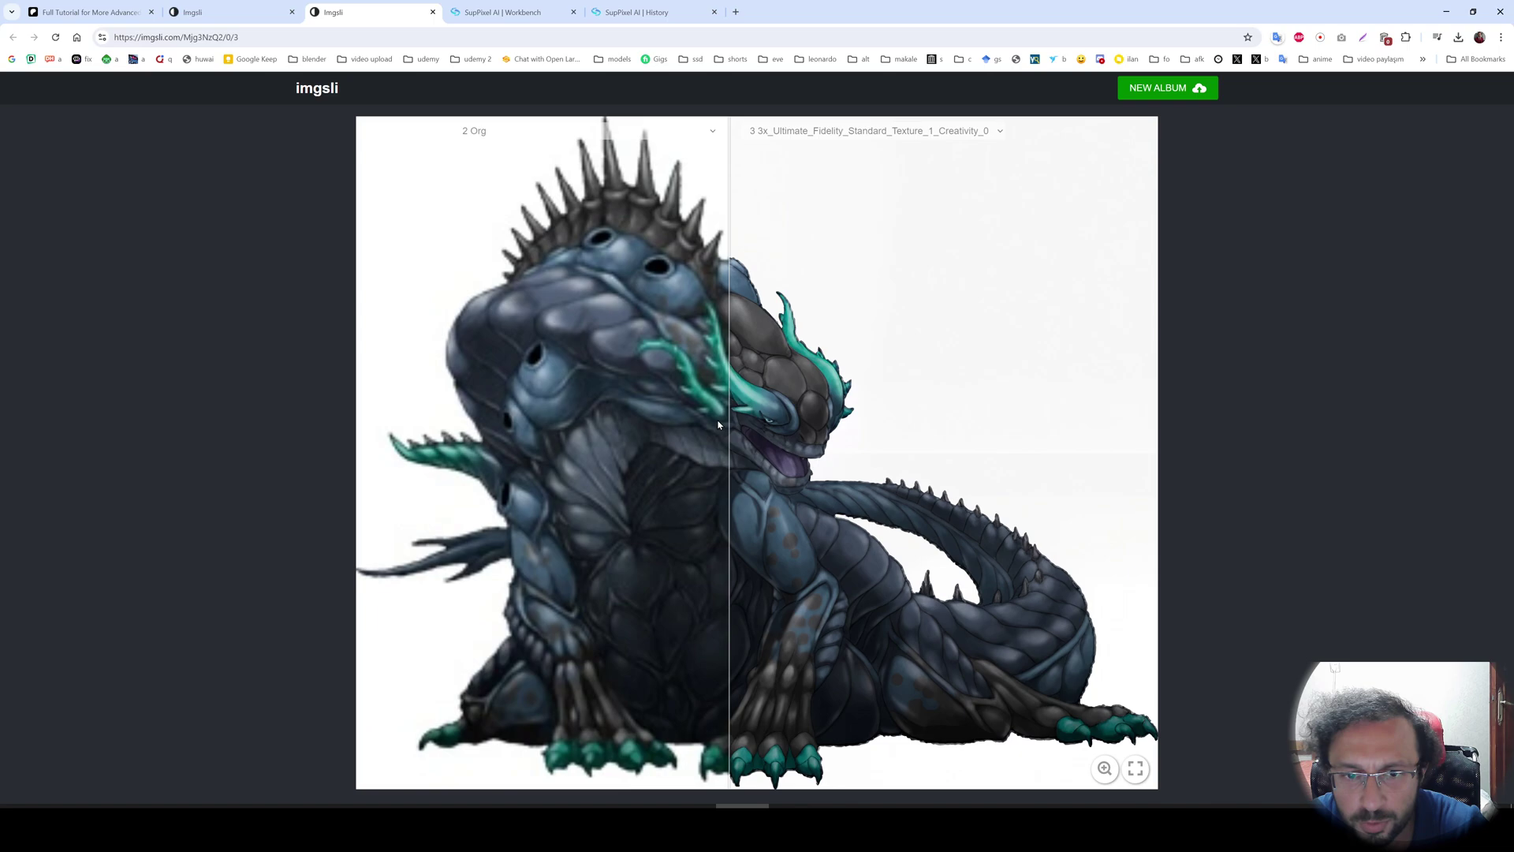
left_click(272, 12)
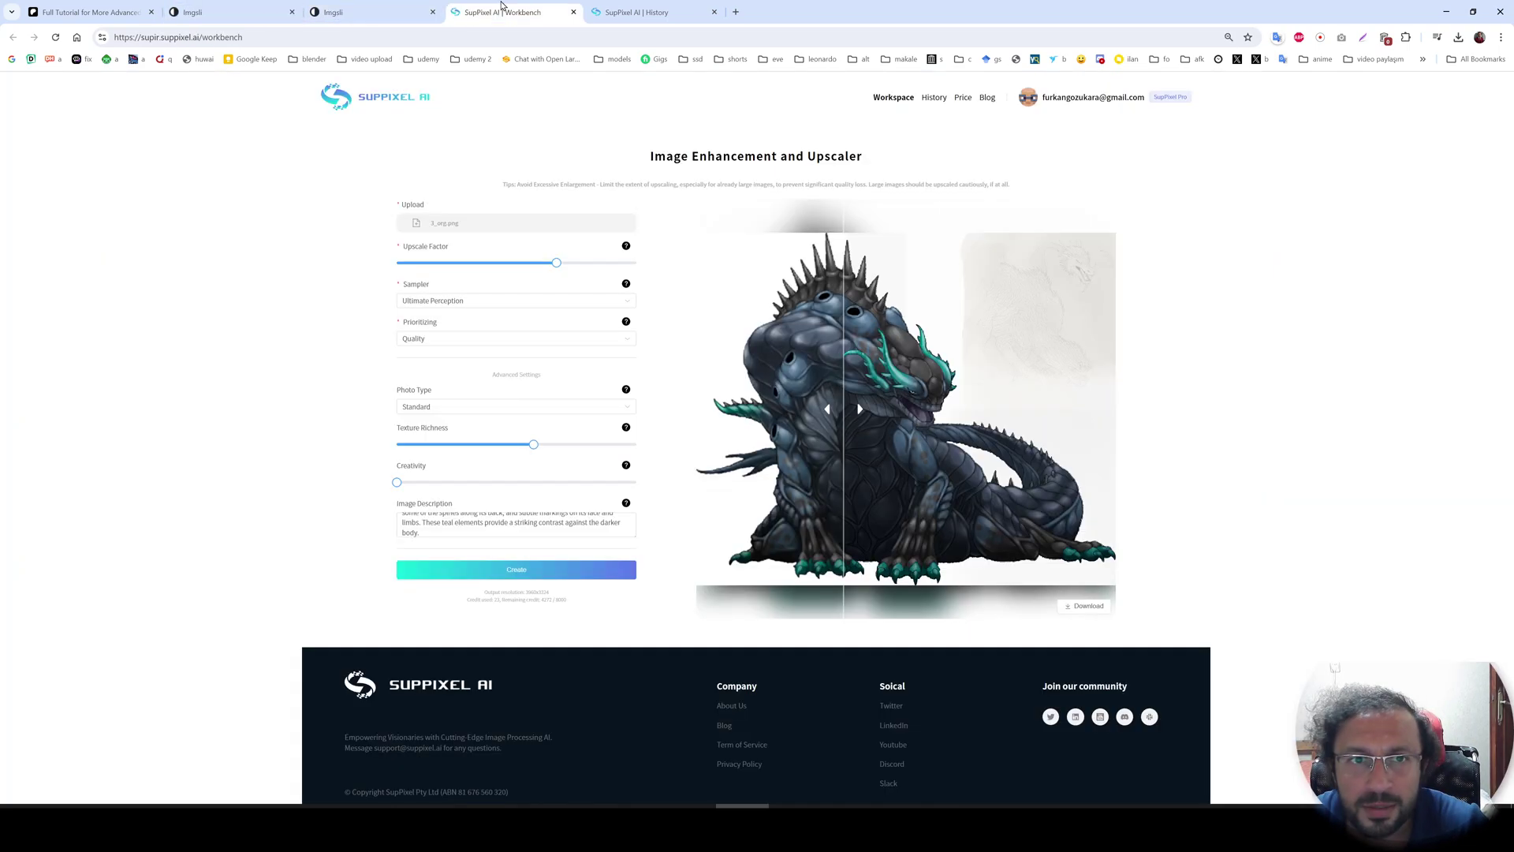
left_click(503, 12)
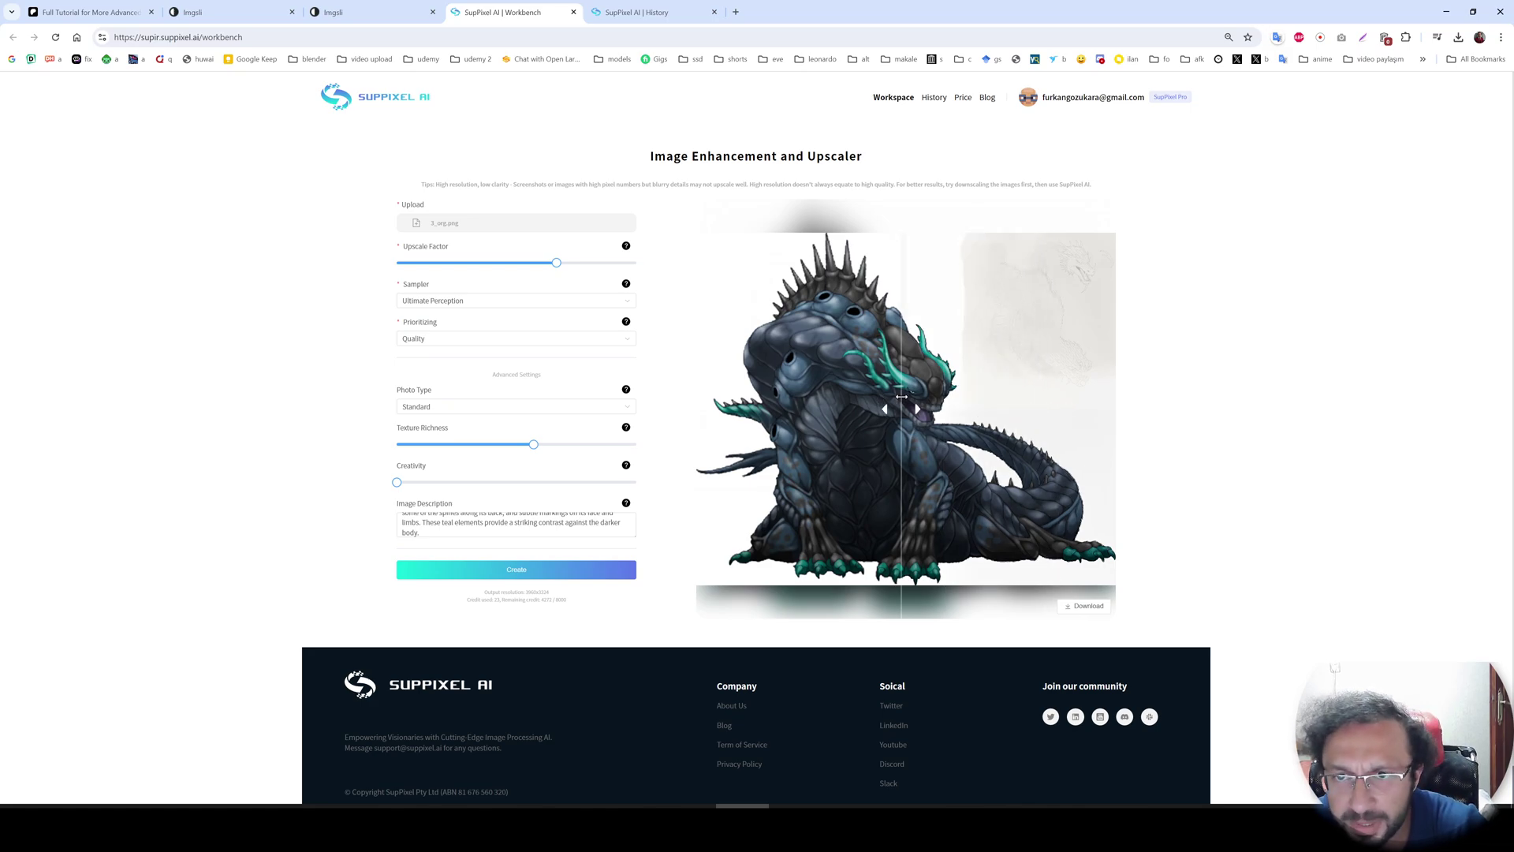
Bring up the Patreon post about the advanced SUPIR online tutorial
left_click(85, 8)
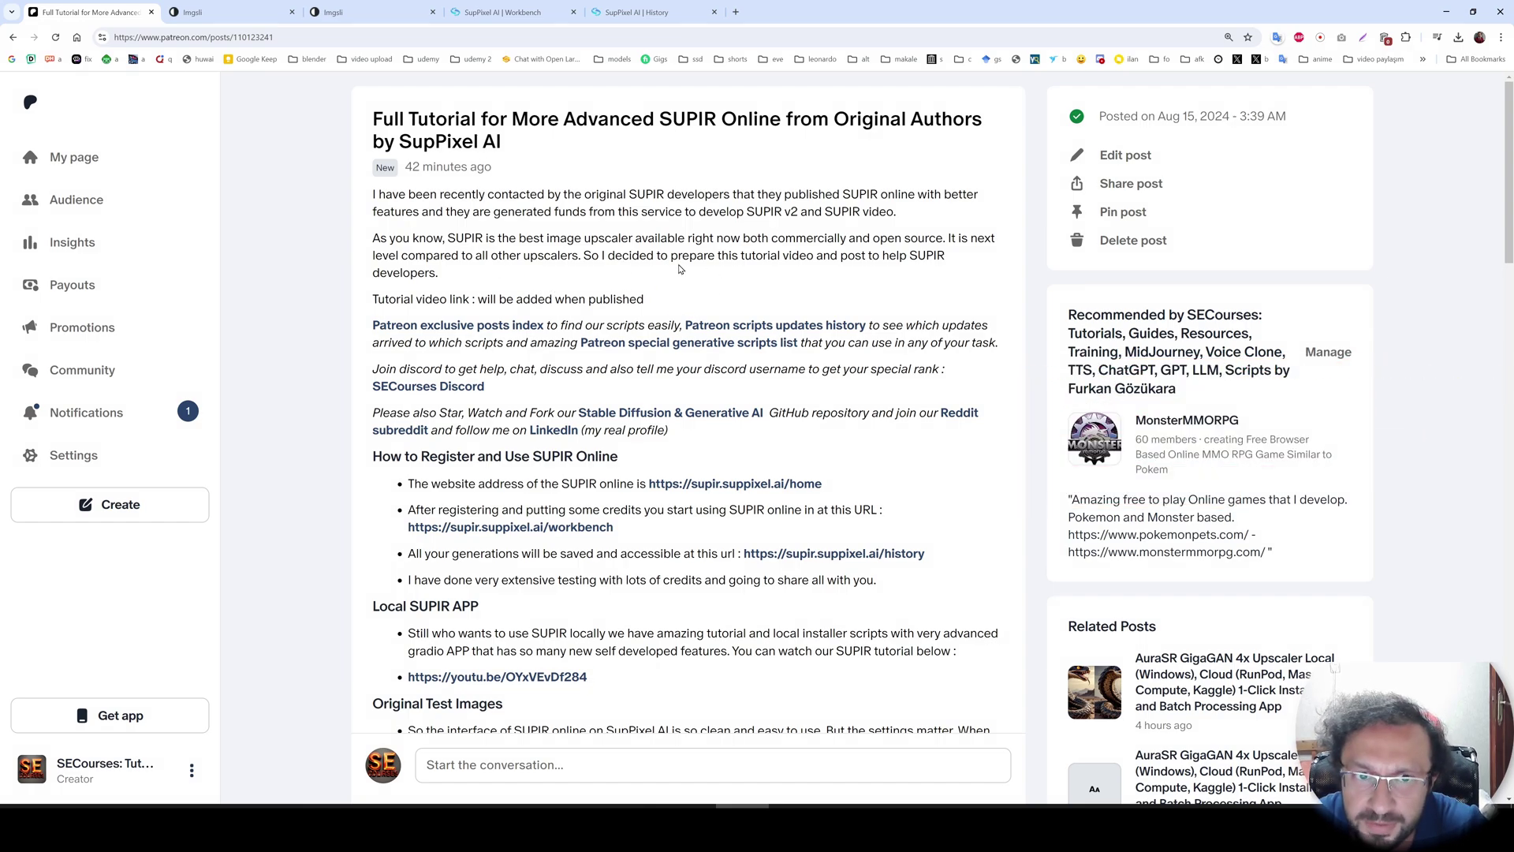
Highlight the phrase 'SUPIR v2 and SUPIR video' in the post, then clear the highlight
left_click_drag(895, 212, 745, 215)
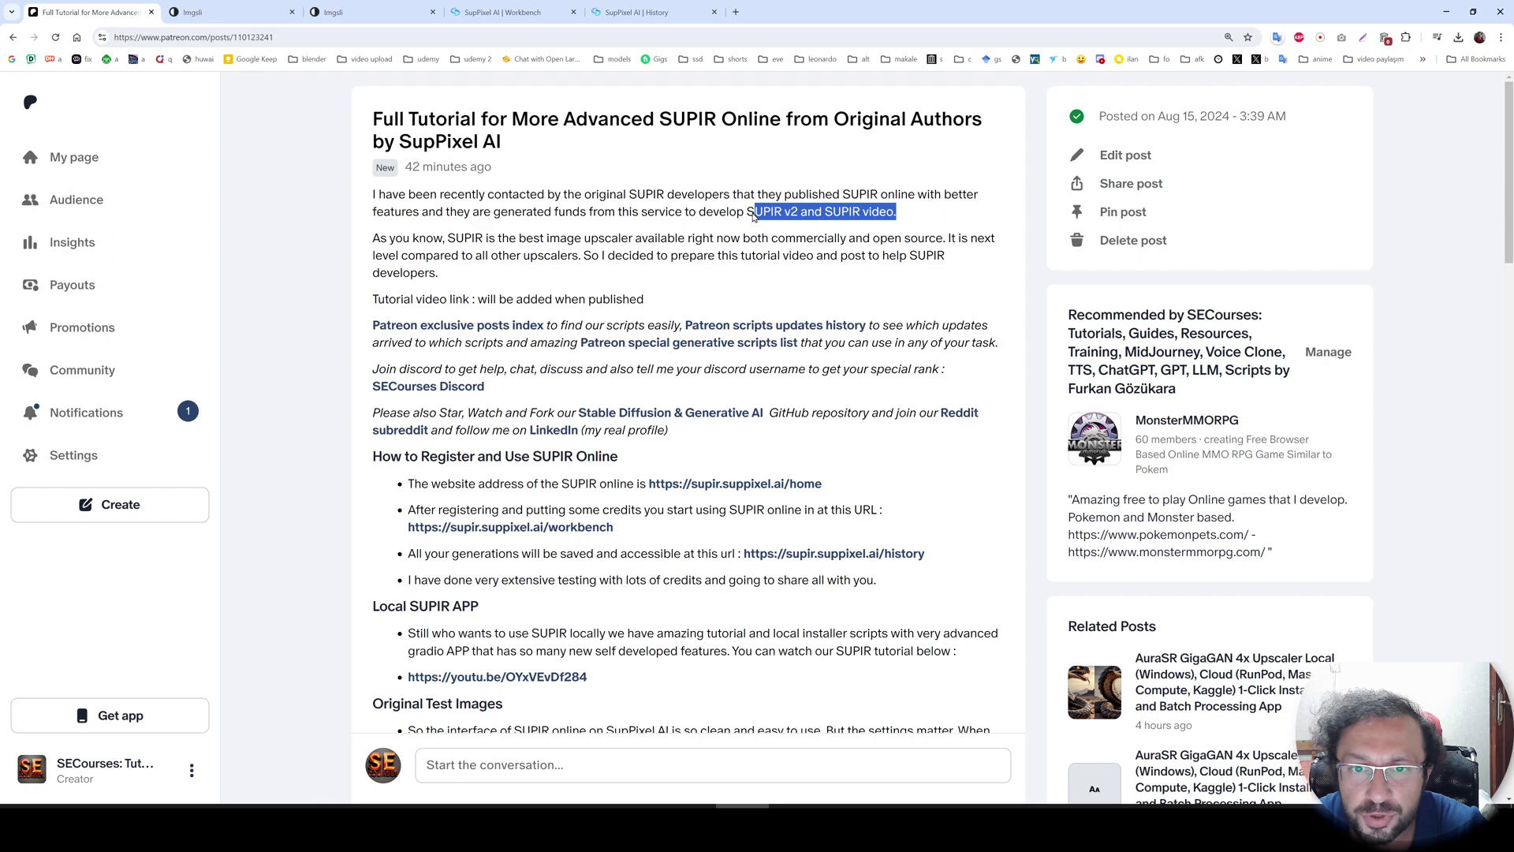
left_click(900, 216)
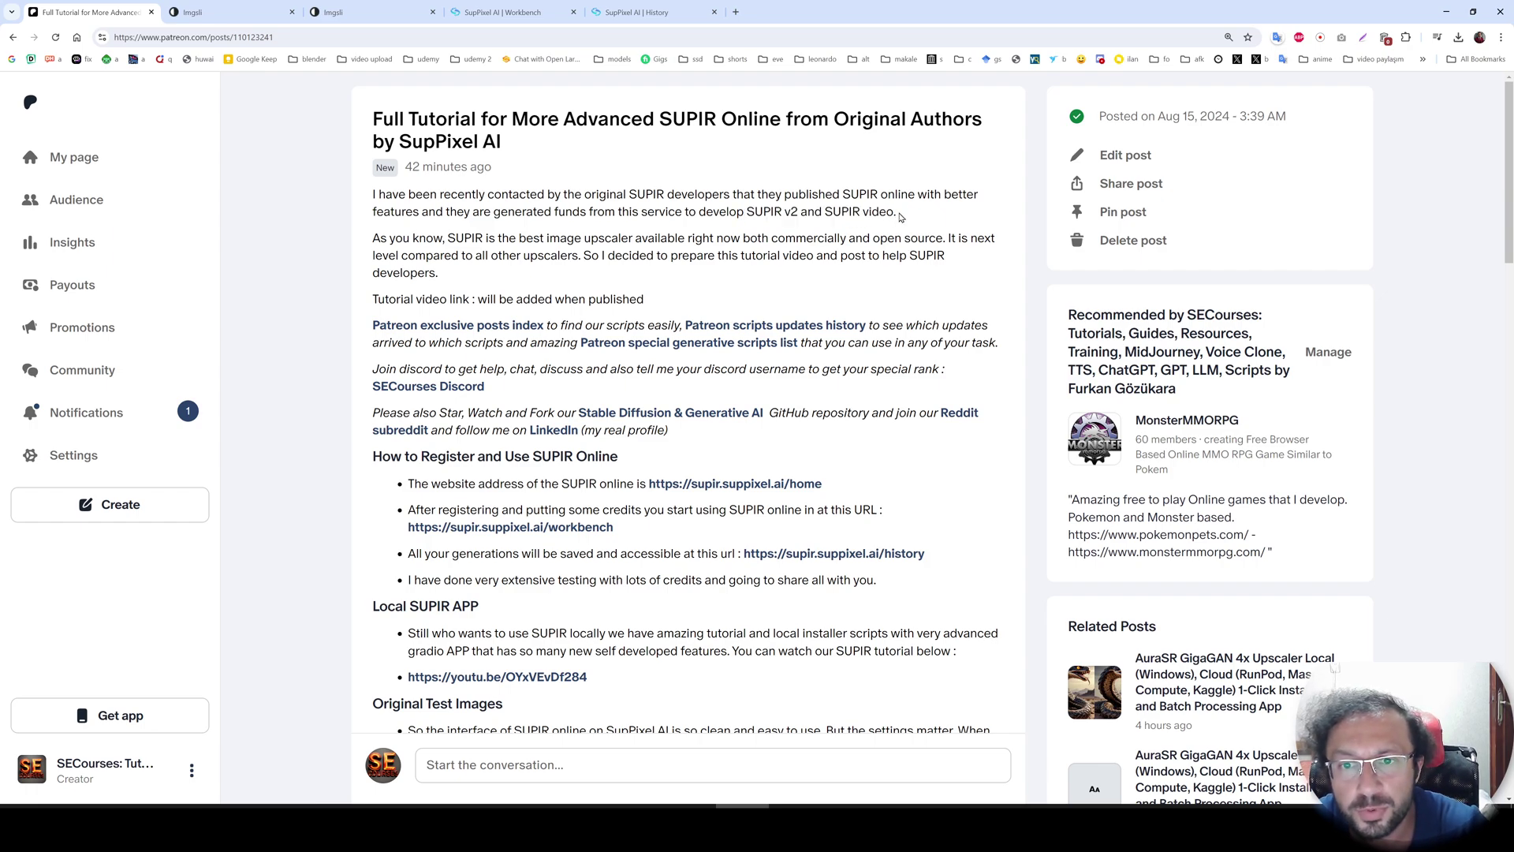
scroll(589, 298, "down", 3)
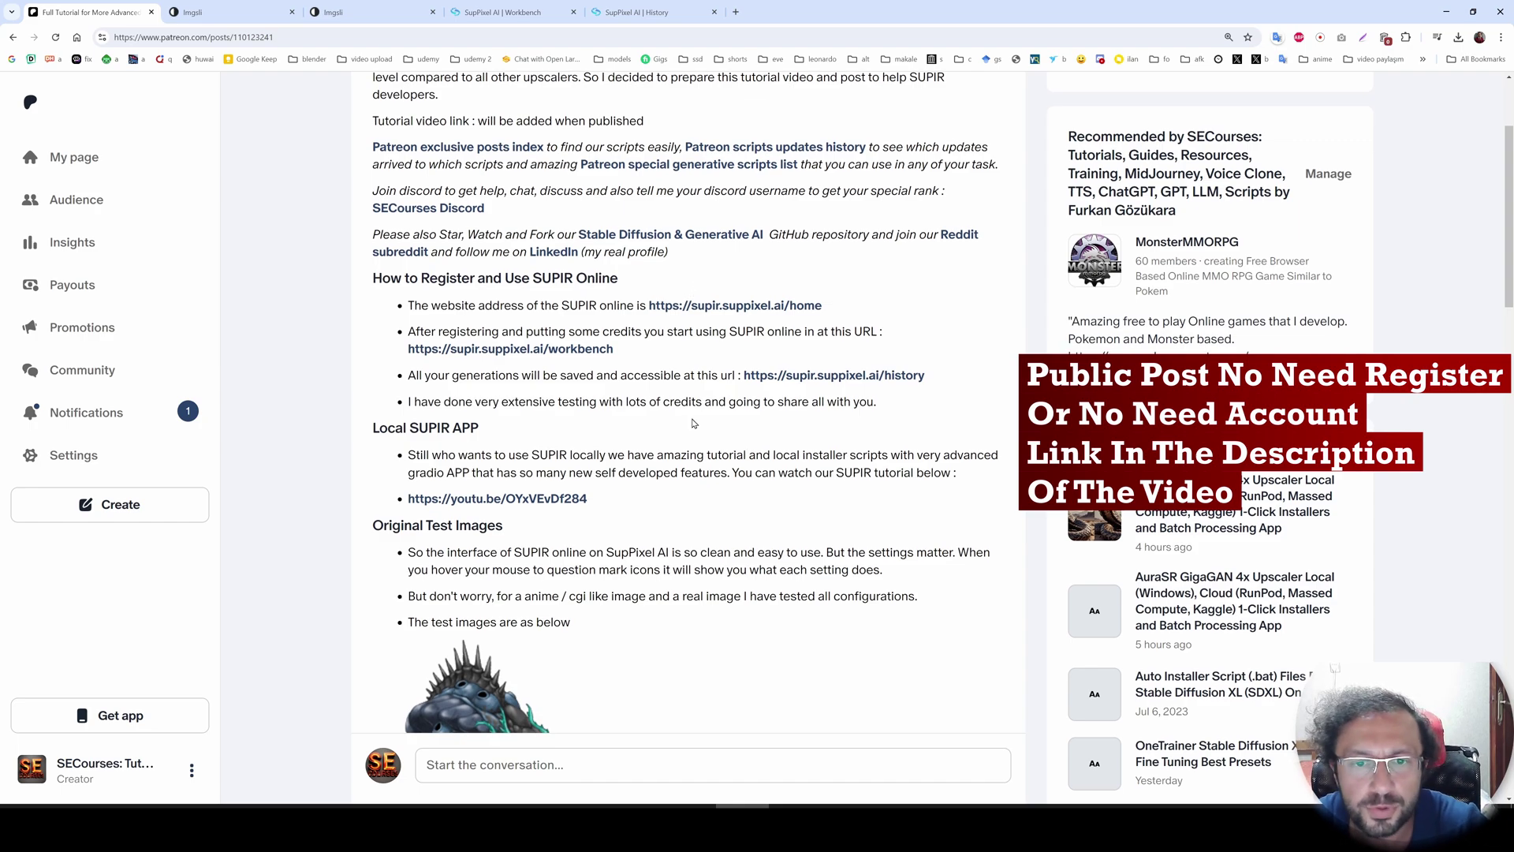
scroll(680, 364, "down", 1)
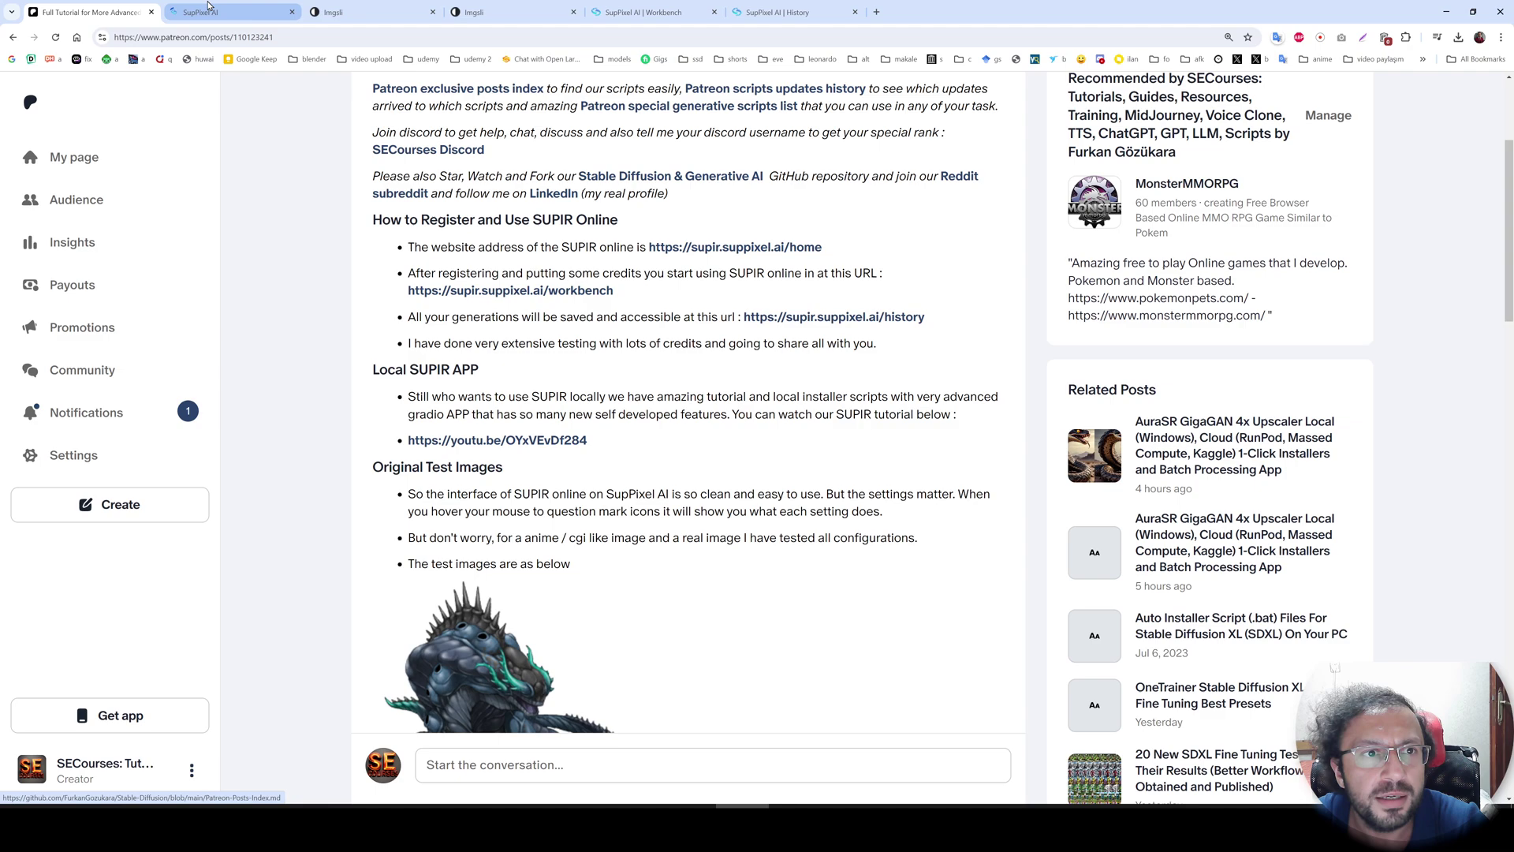
Open the SUPIR online home page and check the account's Billing page
left_click(748, 195)
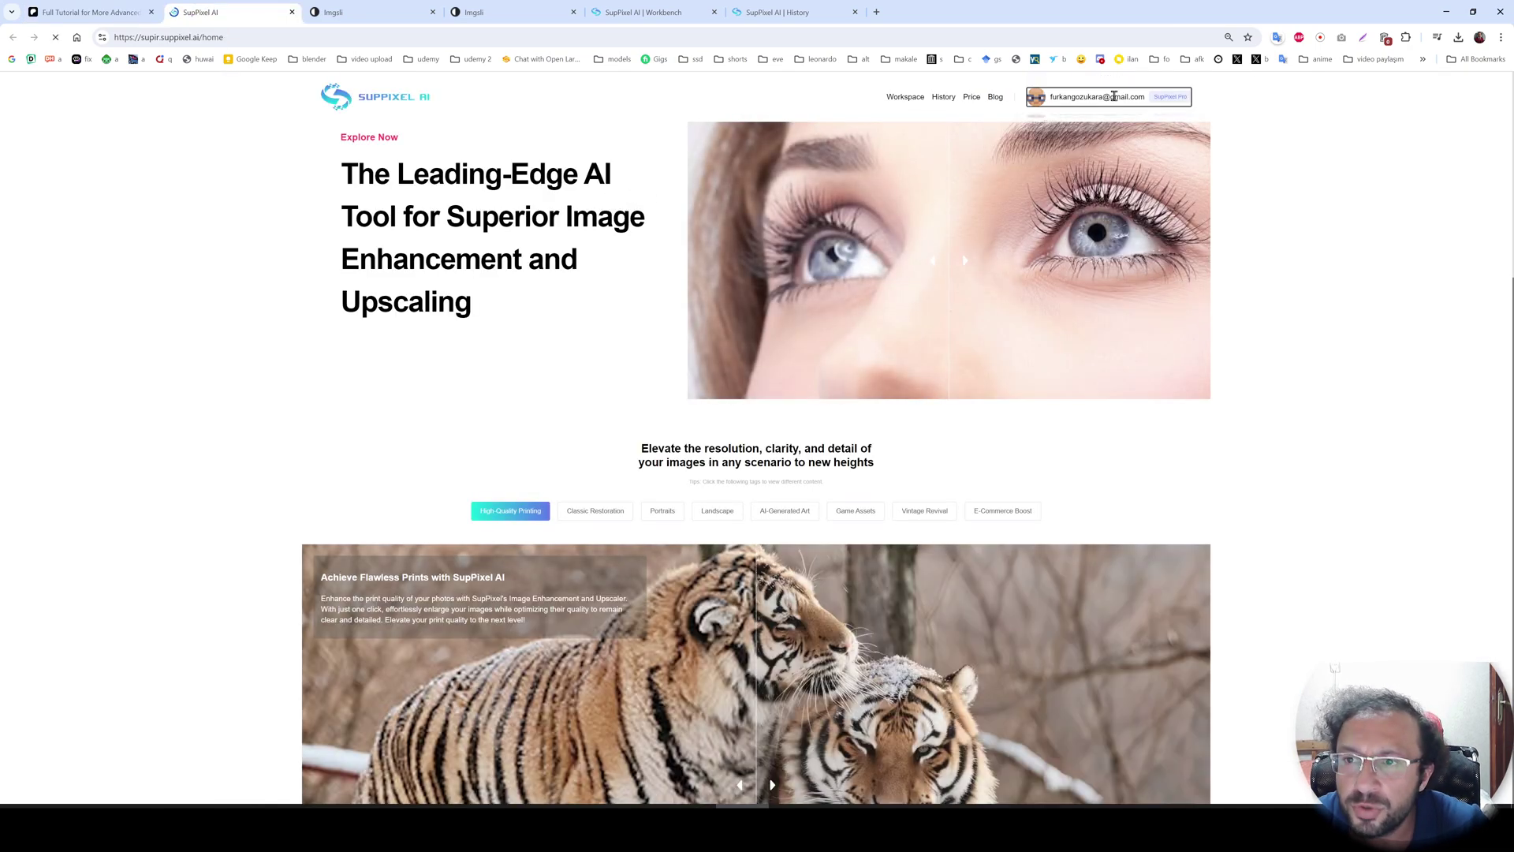
left_click(1120, 97)
left_click(1056, 153)
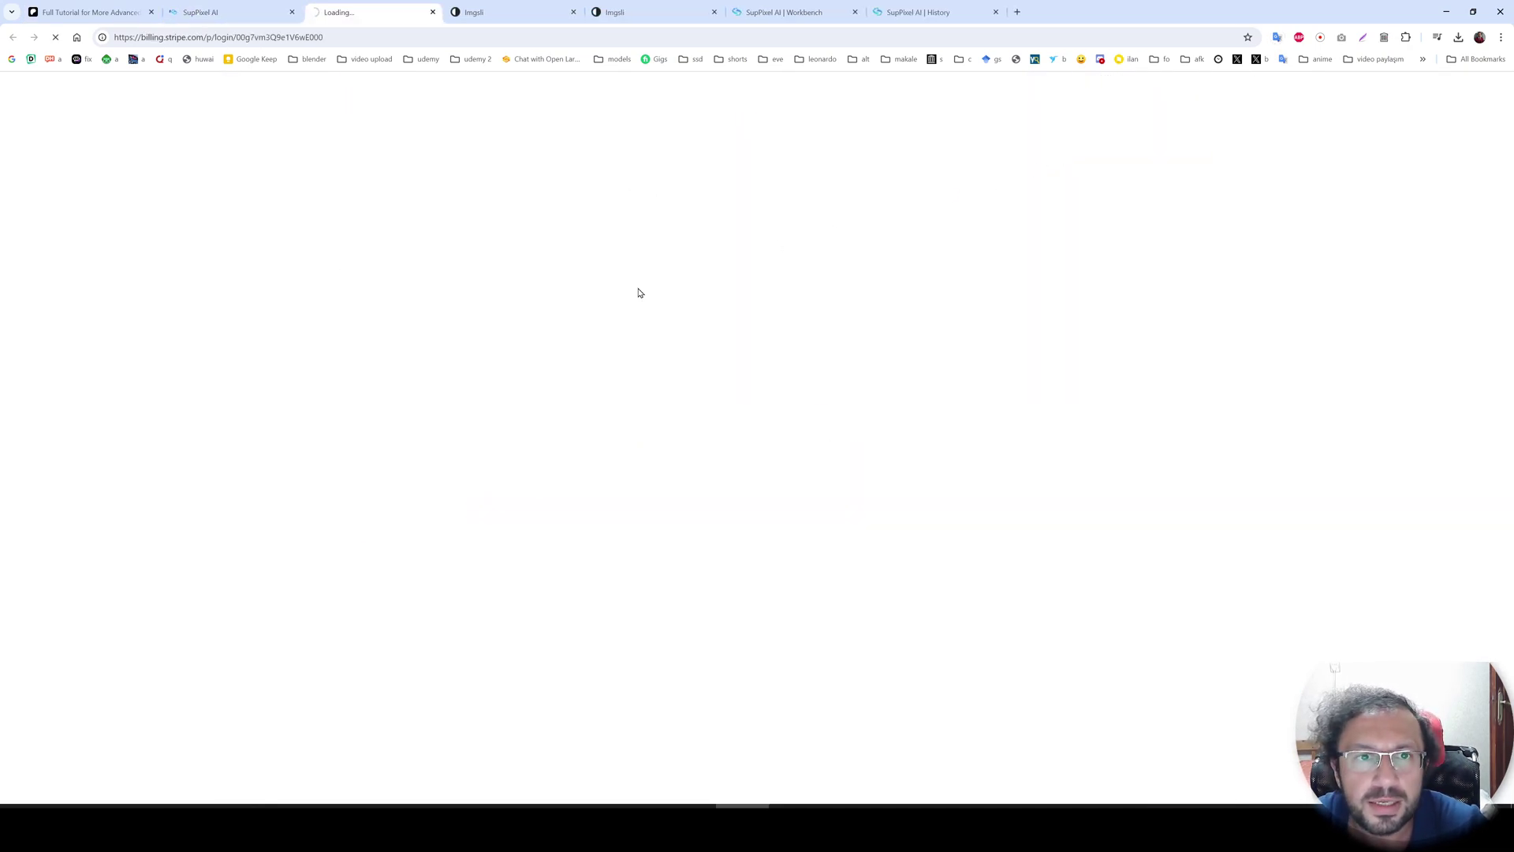
left_click(432, 12)
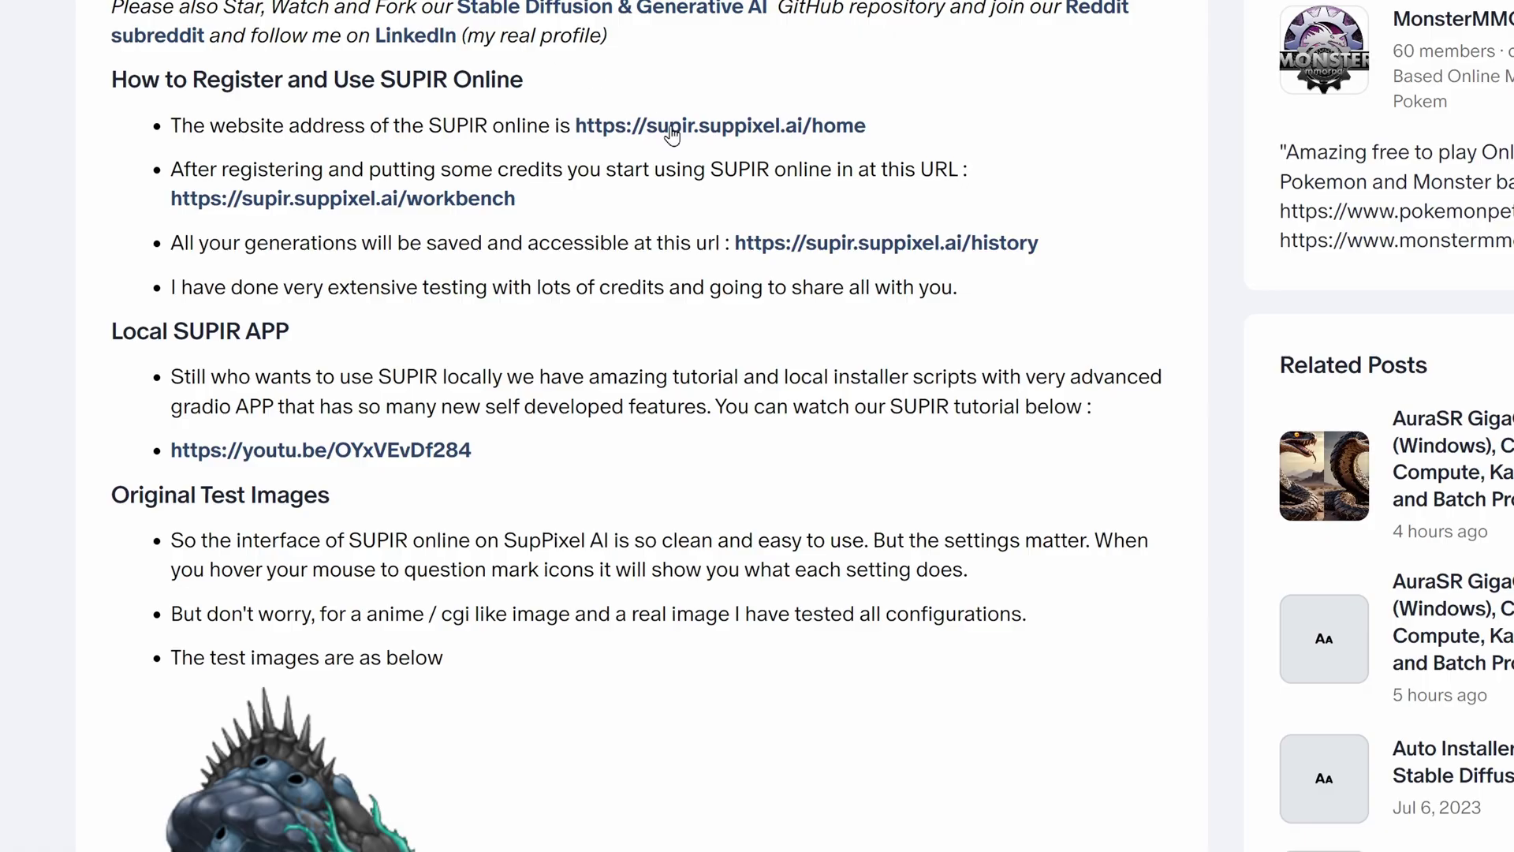
Open the workbench, zoom the page in, and upload 2_Org.png
left_click(383, 204)
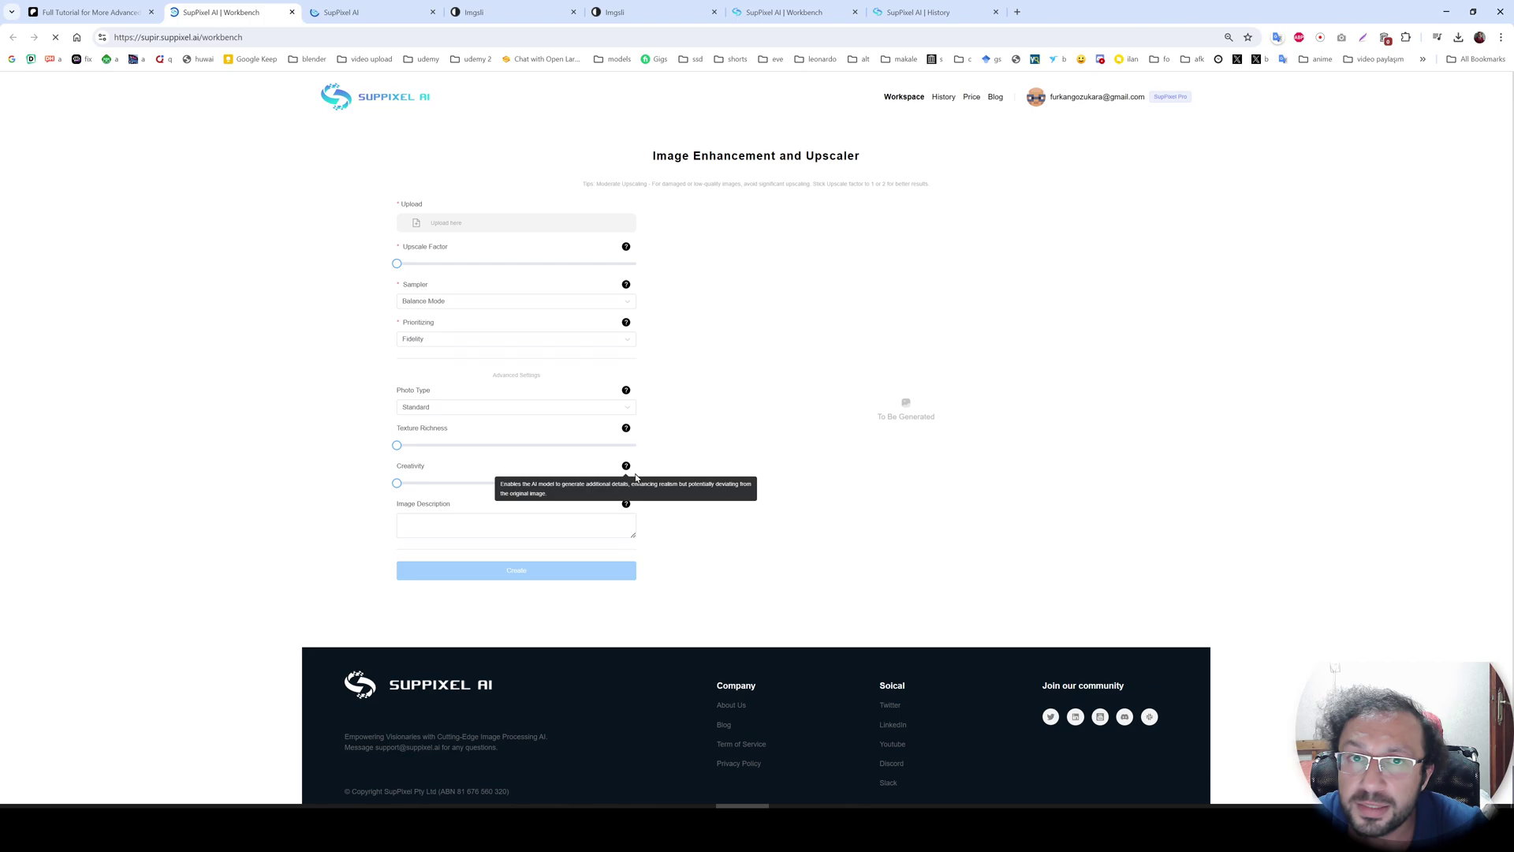
key("ctrl+plus")
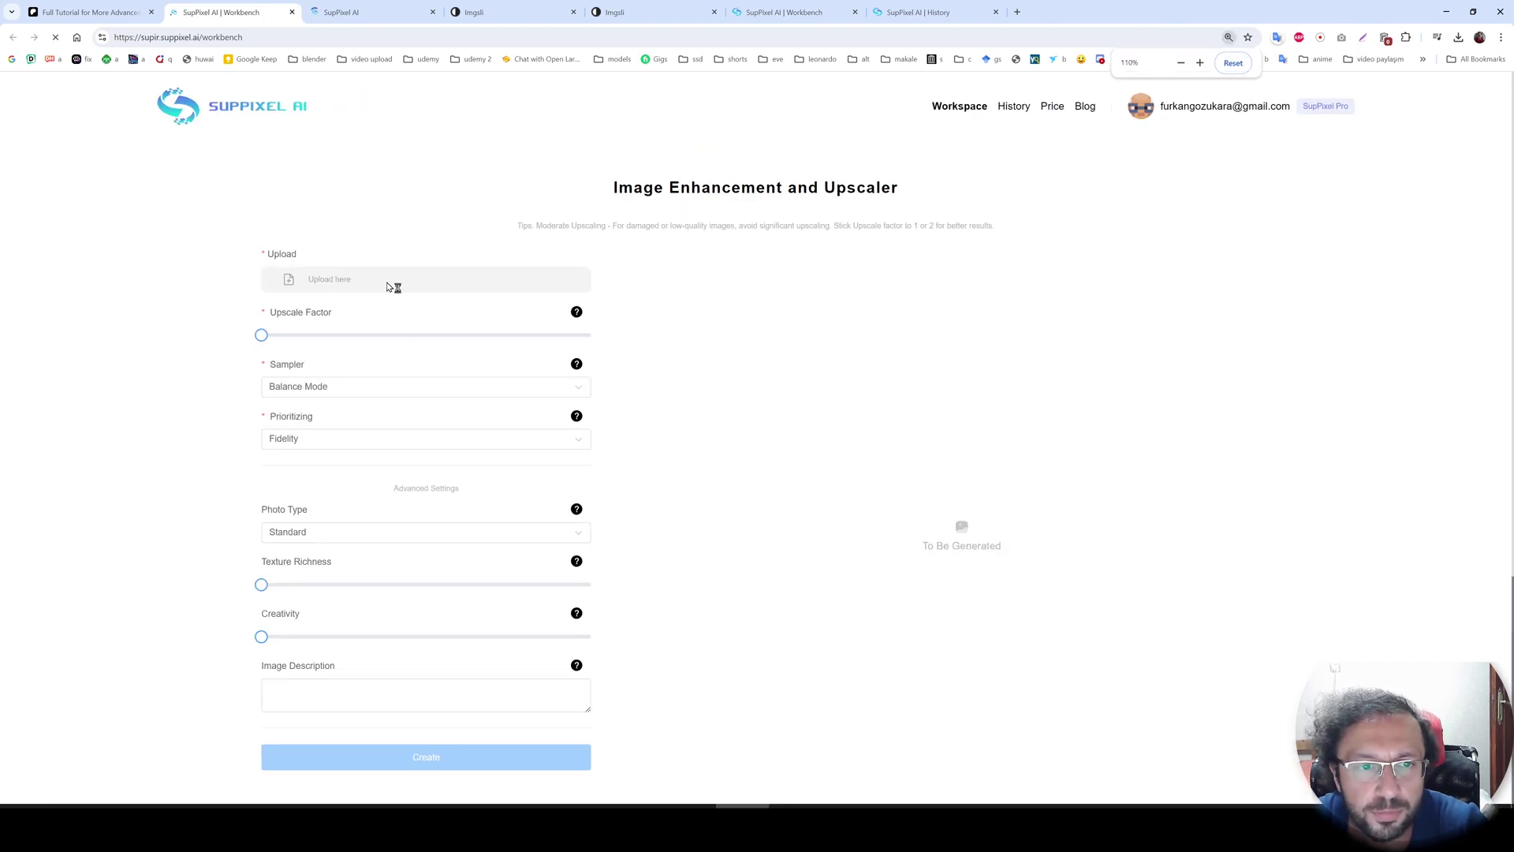
left_click(391, 288)
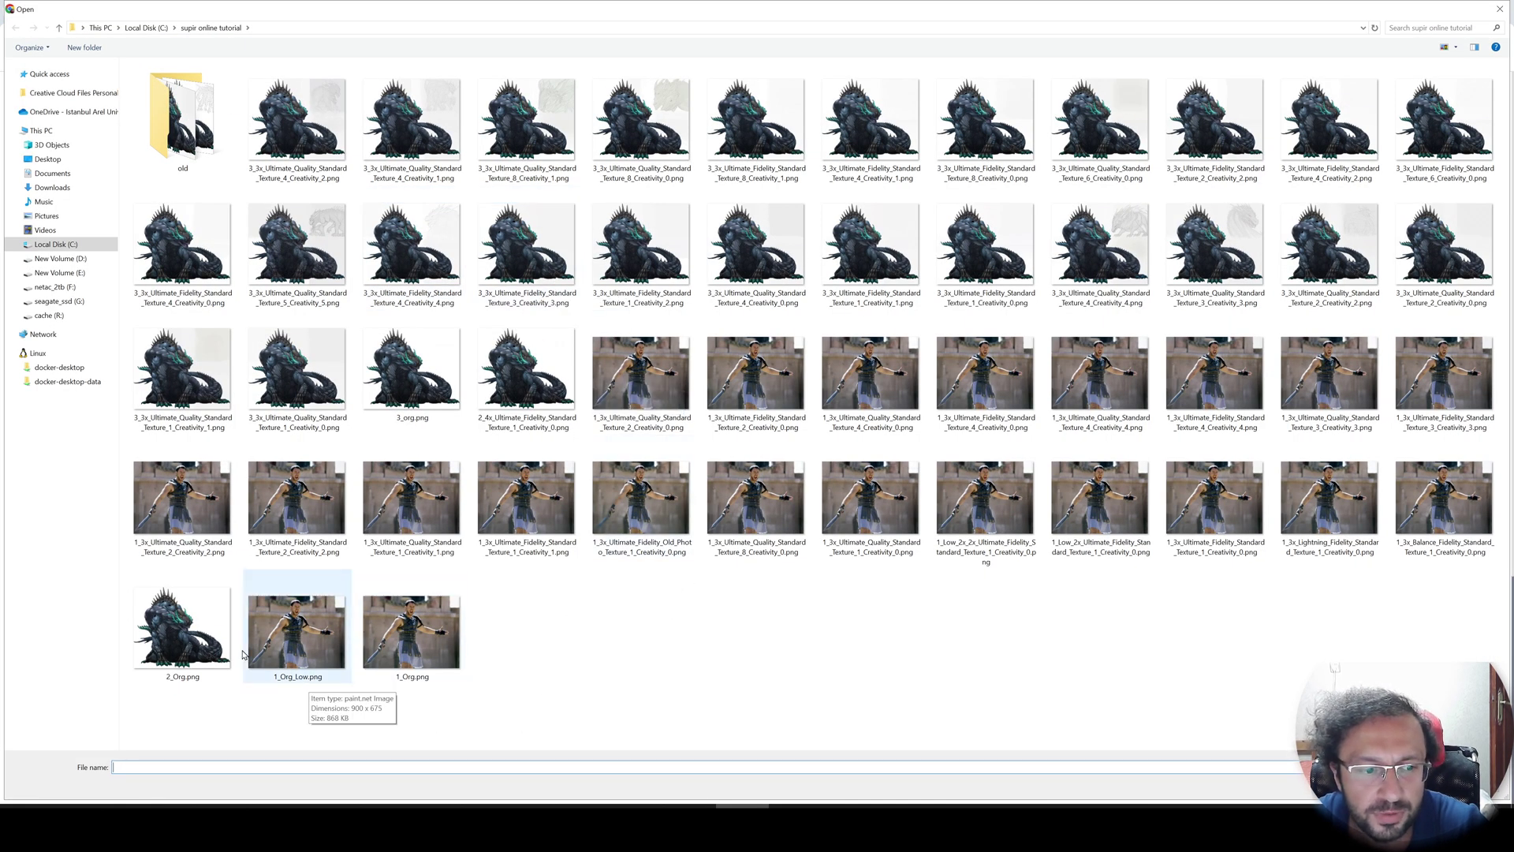
double_click(178, 639)
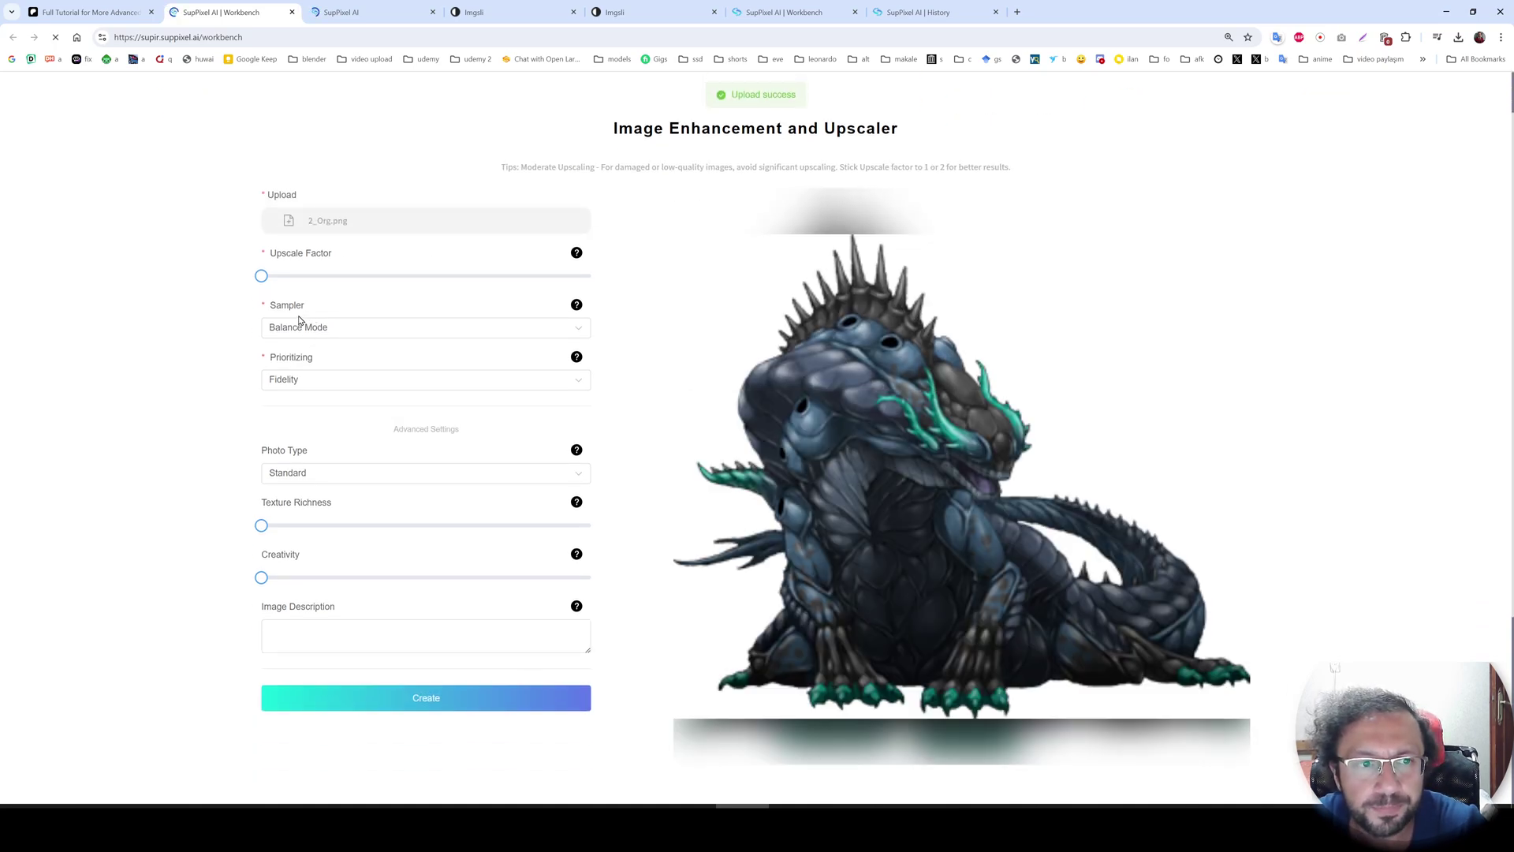
Set the upscale factor to 3x and review the sampler and prioritizing options
mouse_move(262, 274)
left_mouse_down()
mouse_move(557, 274)
mouse_move(365, 275)
mouse_move(877, 340)
left_mouse_up()
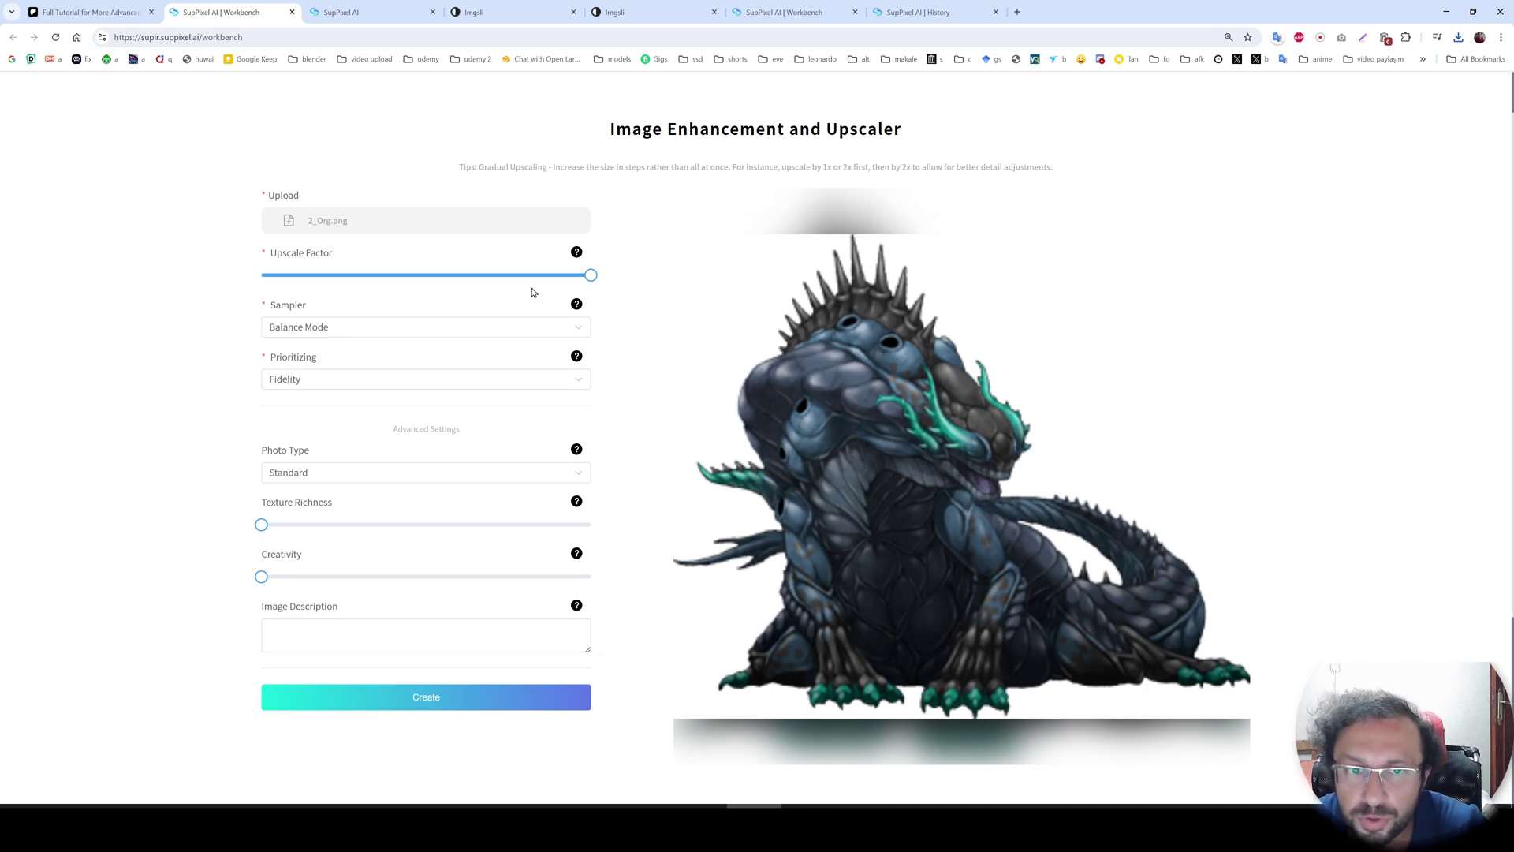
left_click_drag(591, 275, 500, 281)
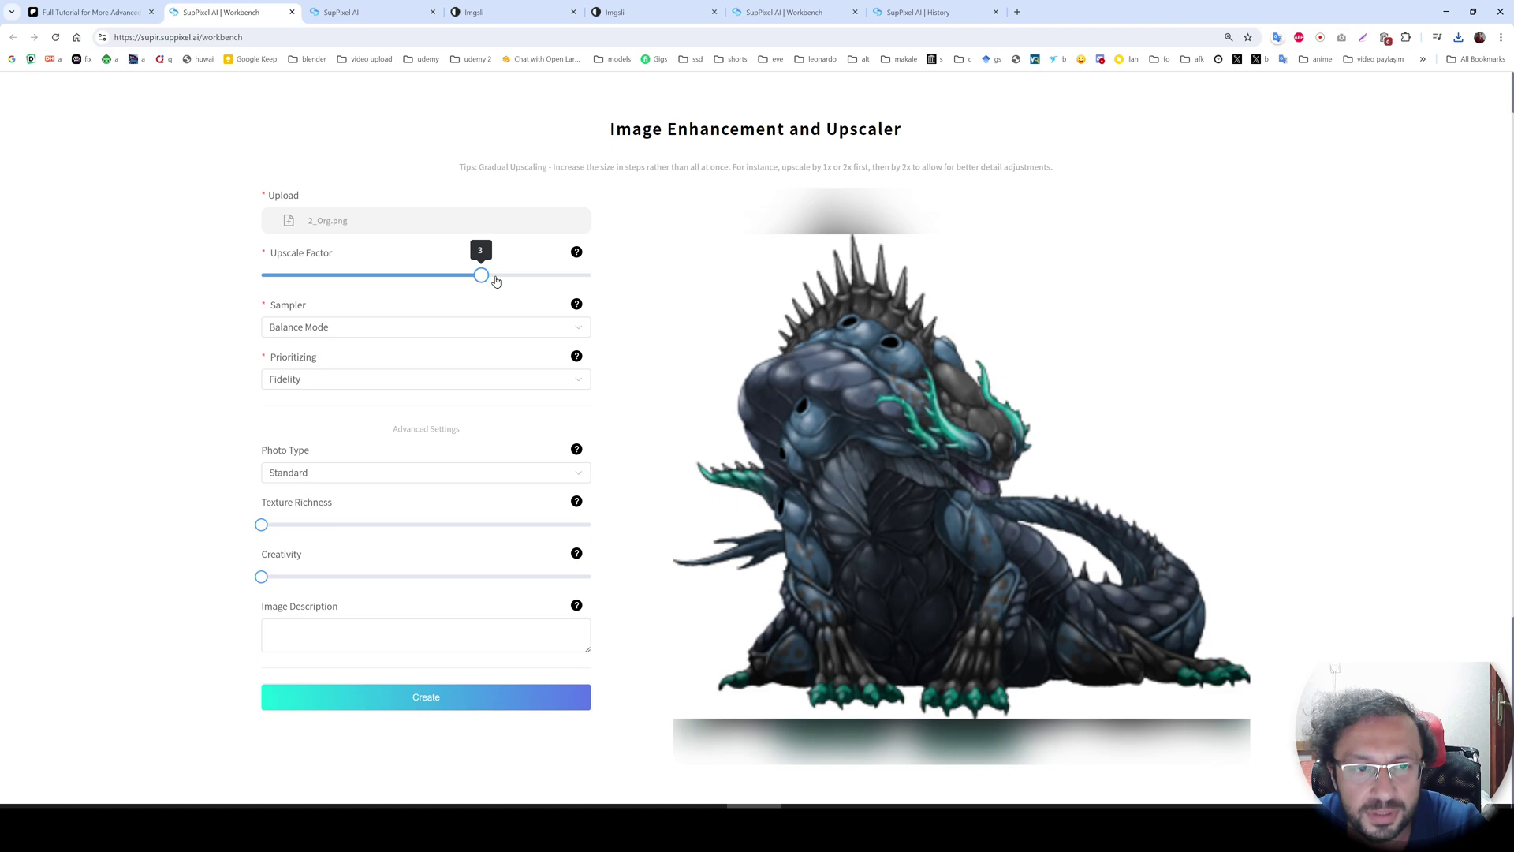
left_click(358, 326)
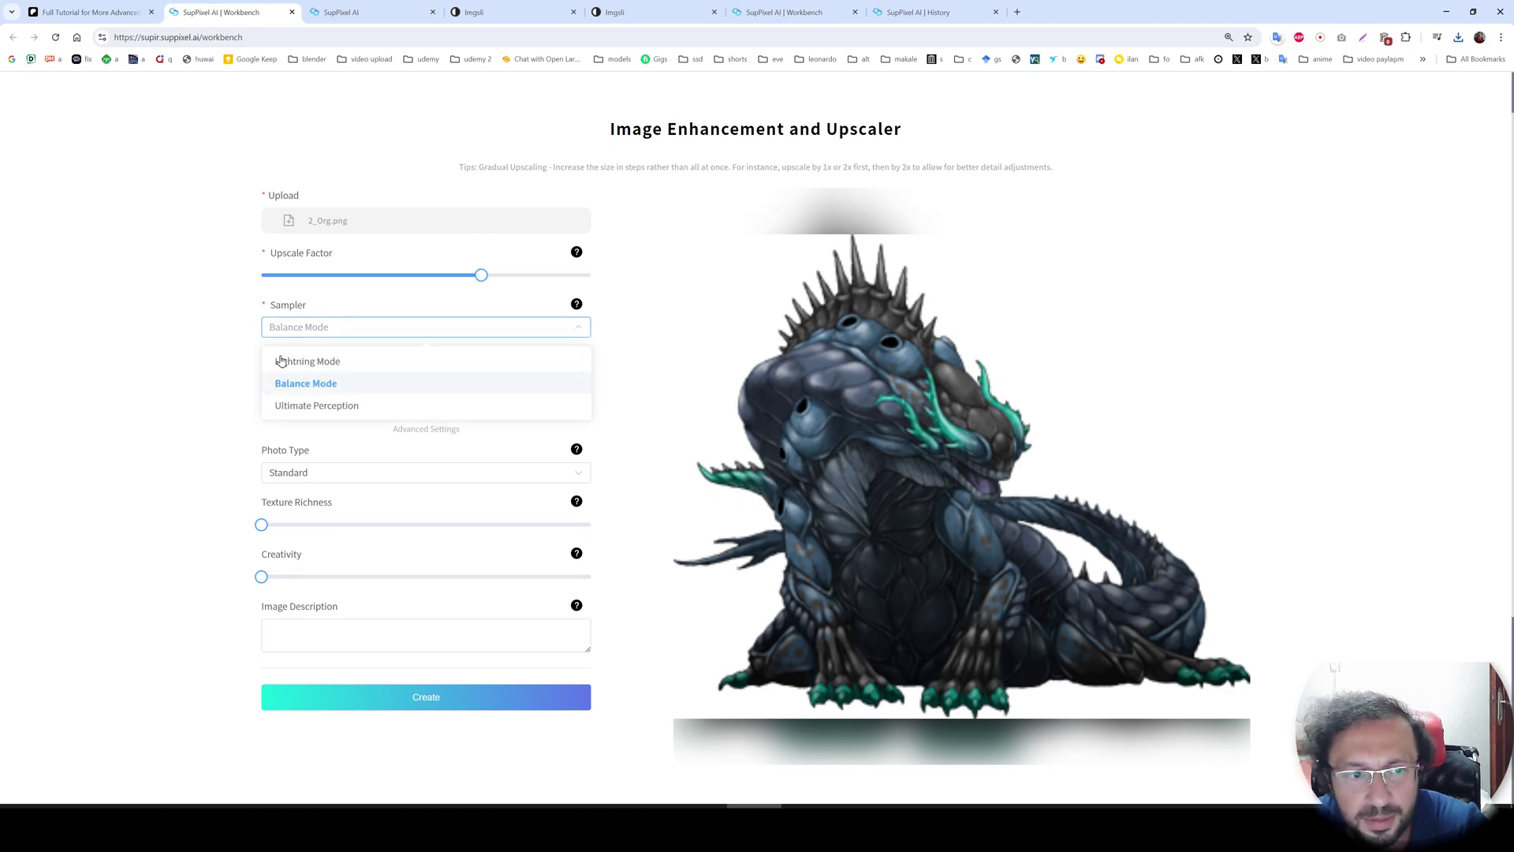
left_click(142, 423)
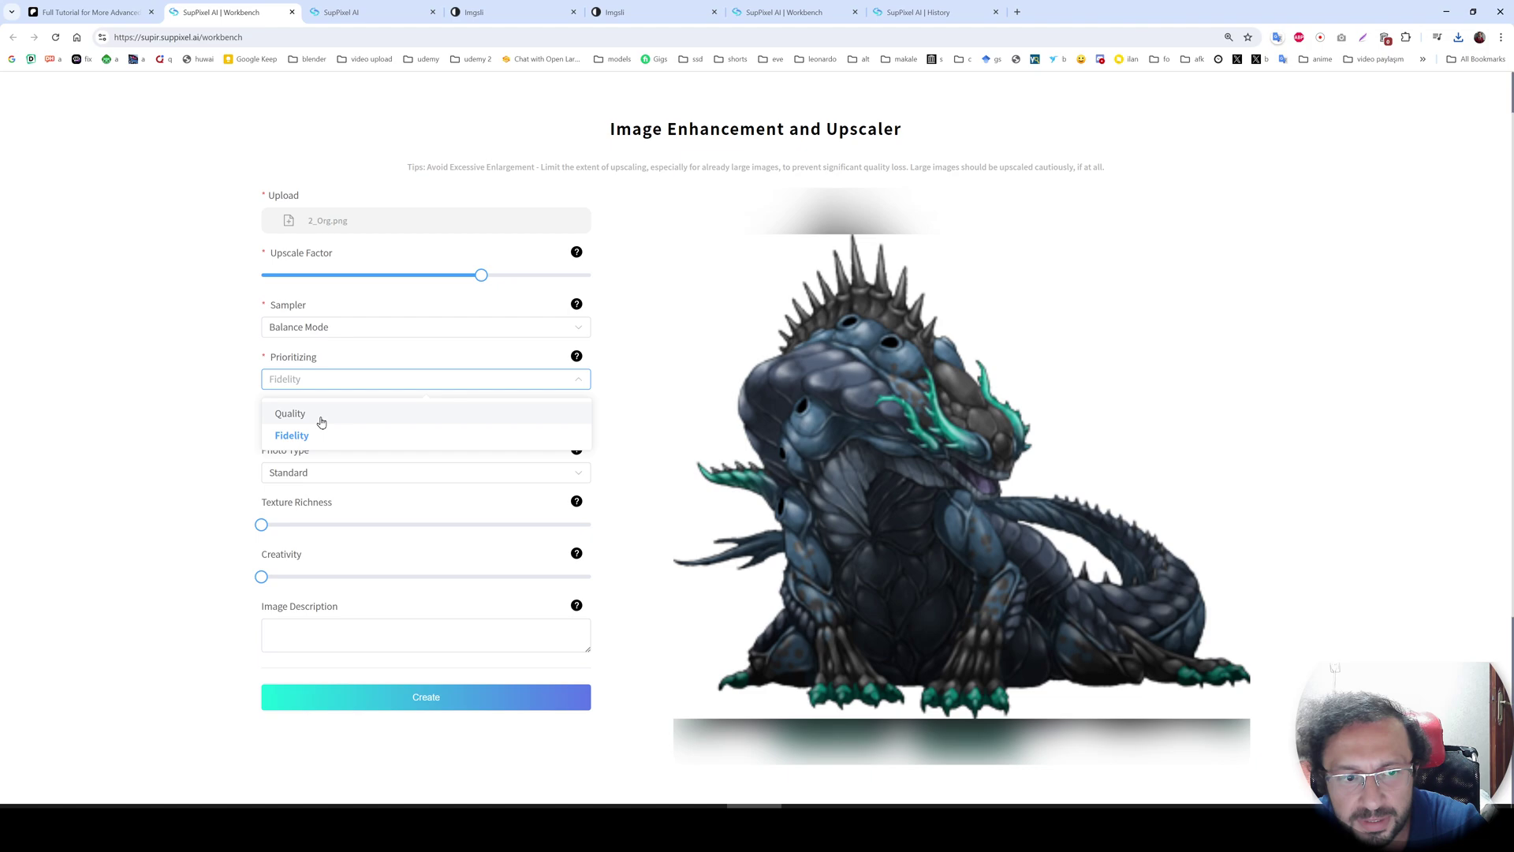
left_click(126, 469)
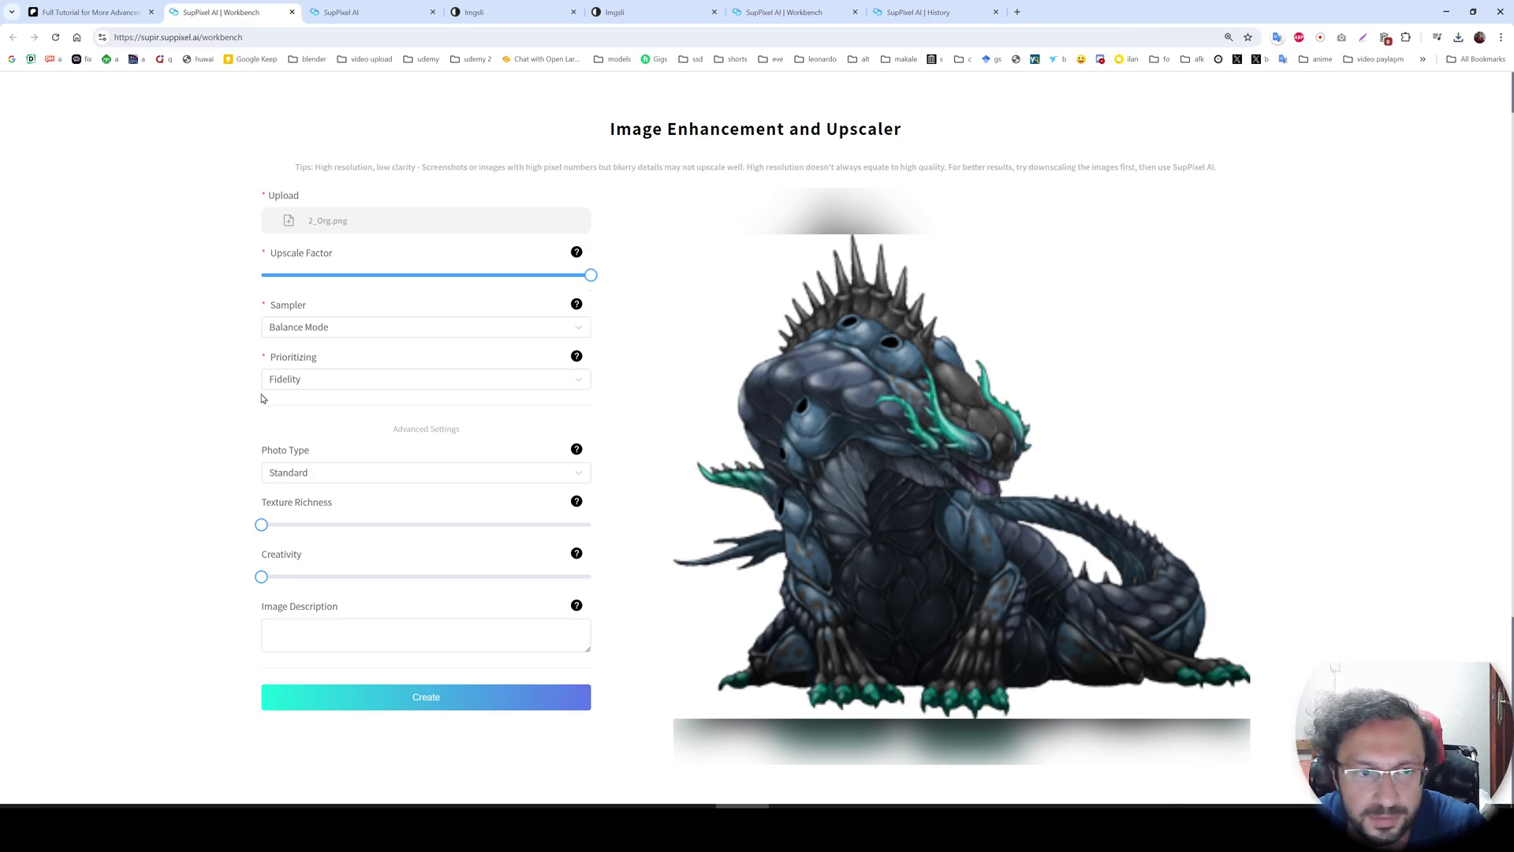
Switch the sampler to Ultimate Perception, keeping prioritizing on Fidelity
left_click(402, 331)
left_click(336, 405)
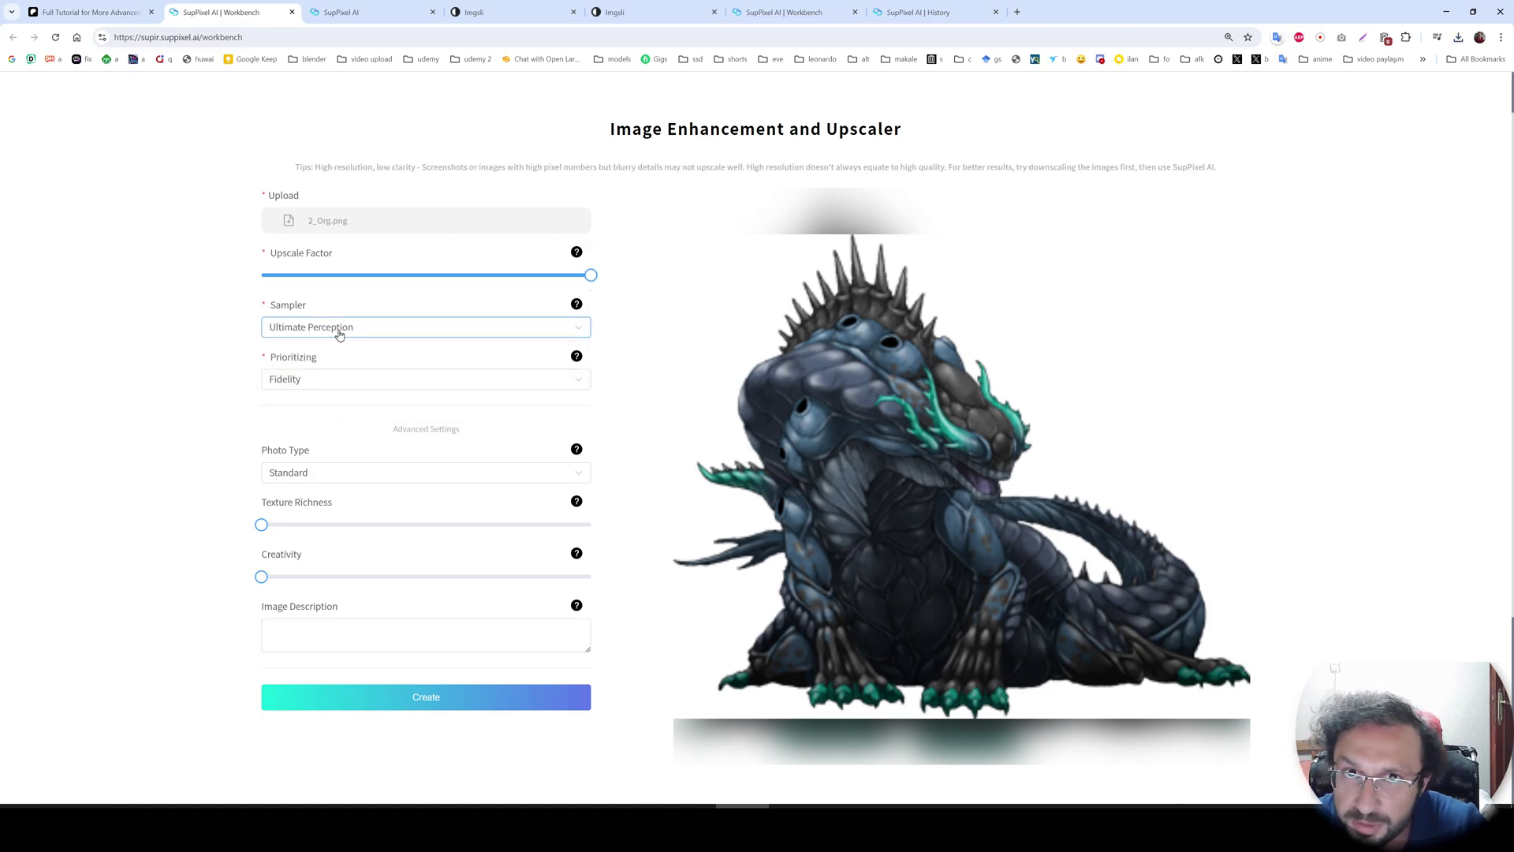
left_click(312, 386)
left_click(298, 431)
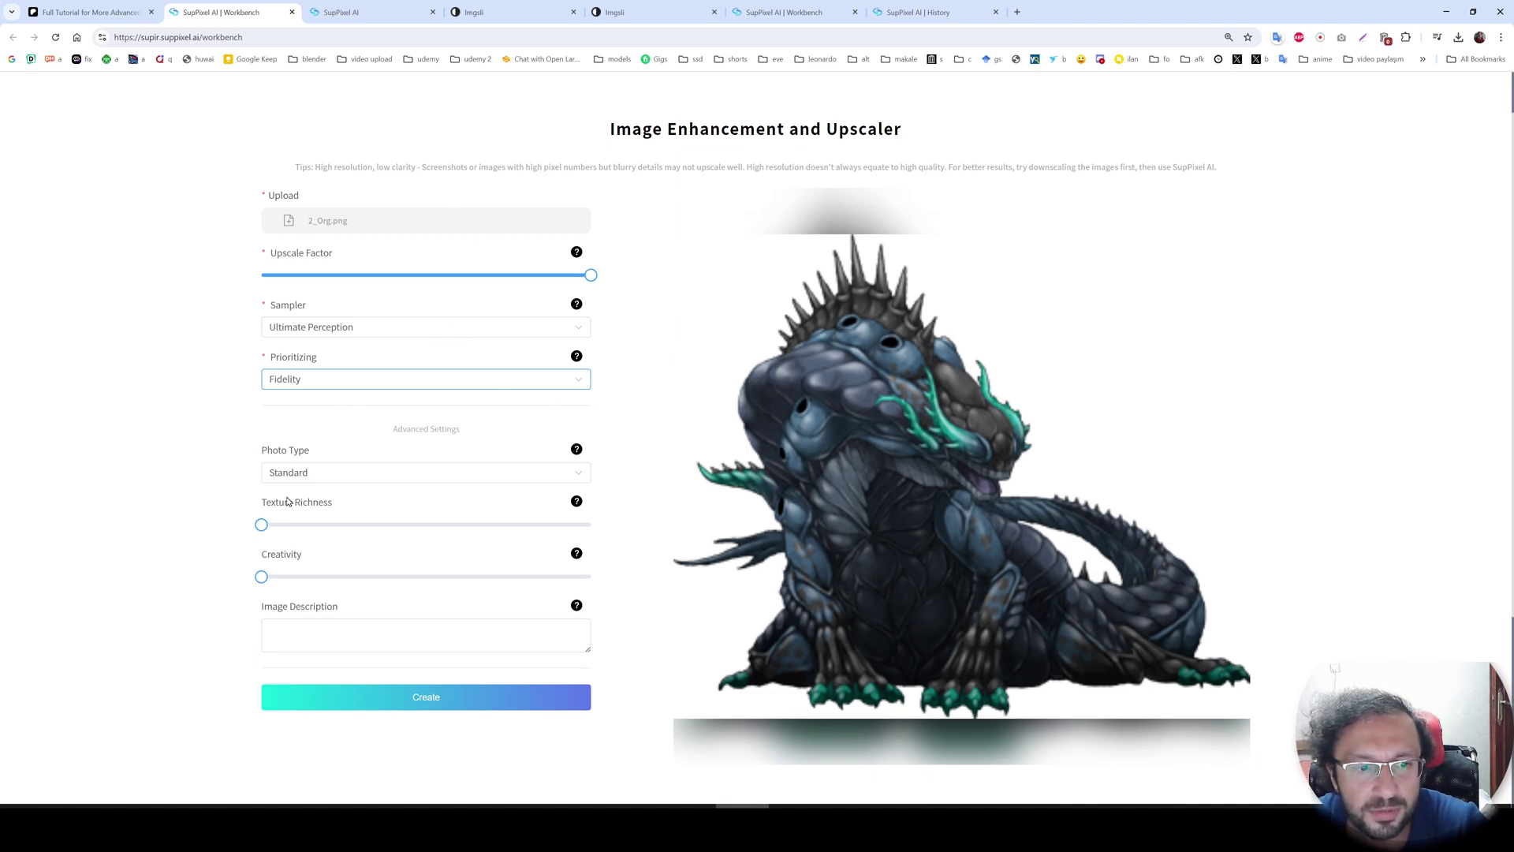
scroll(387, 537, "down", 1)
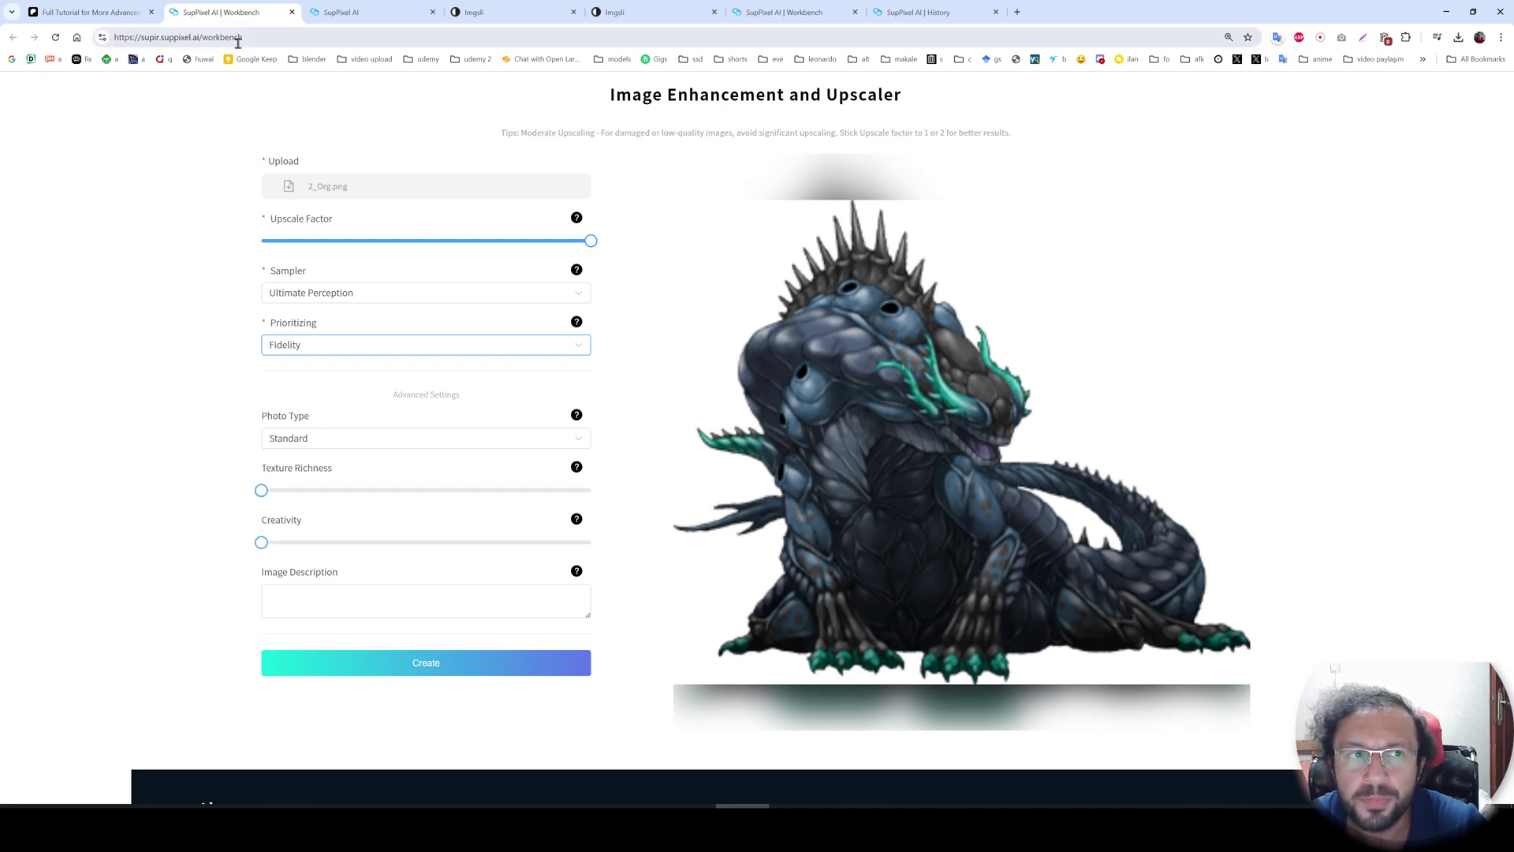
Open the Poe Claude-3.5-Sonnet chat from the Patreon post and attach 2_Org.png
left_click(360, 594)
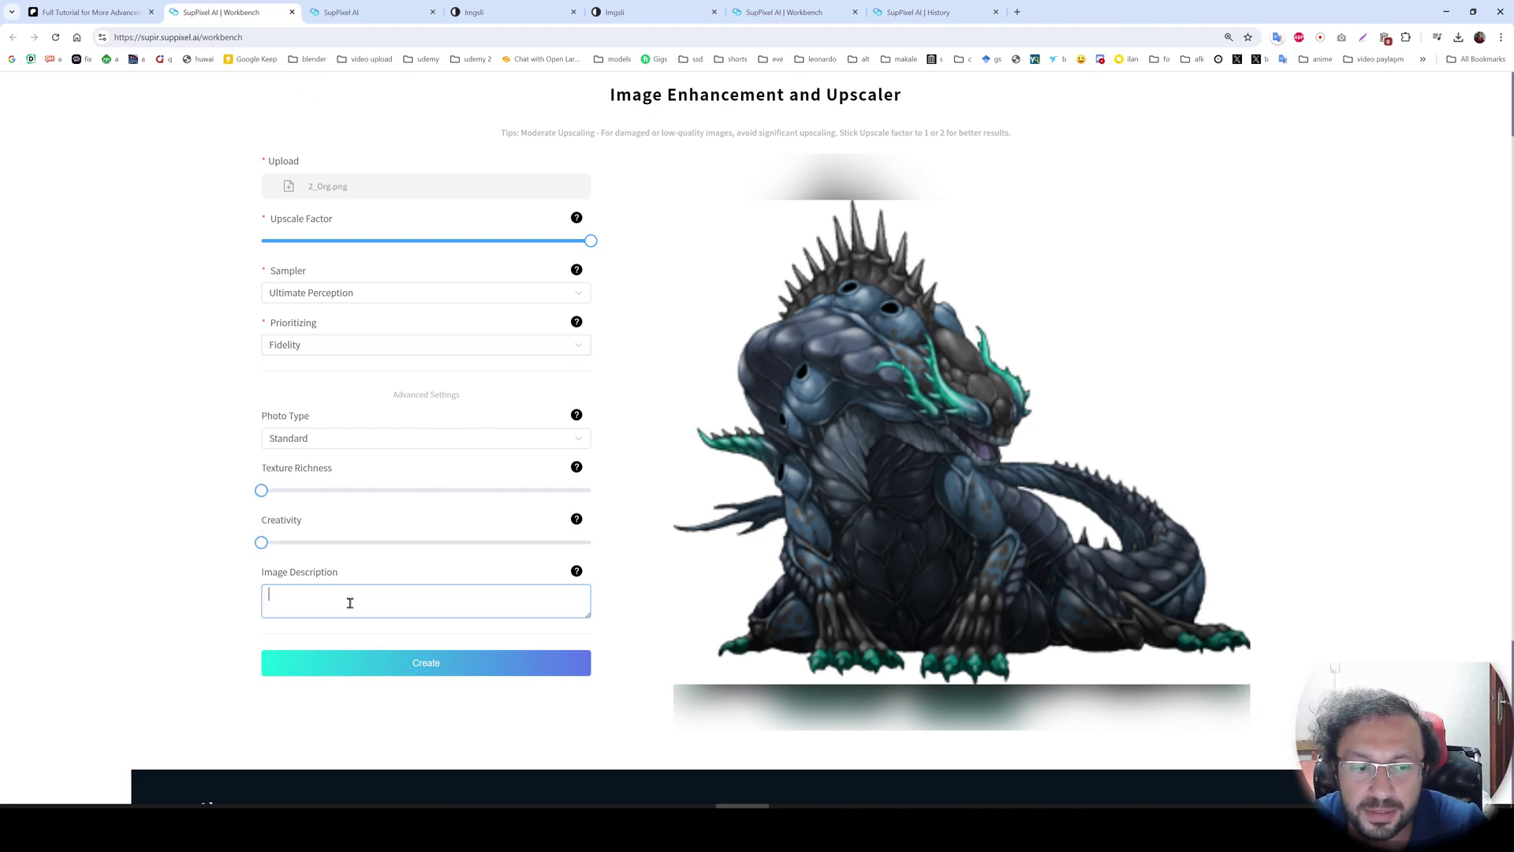
left_click(89, 12)
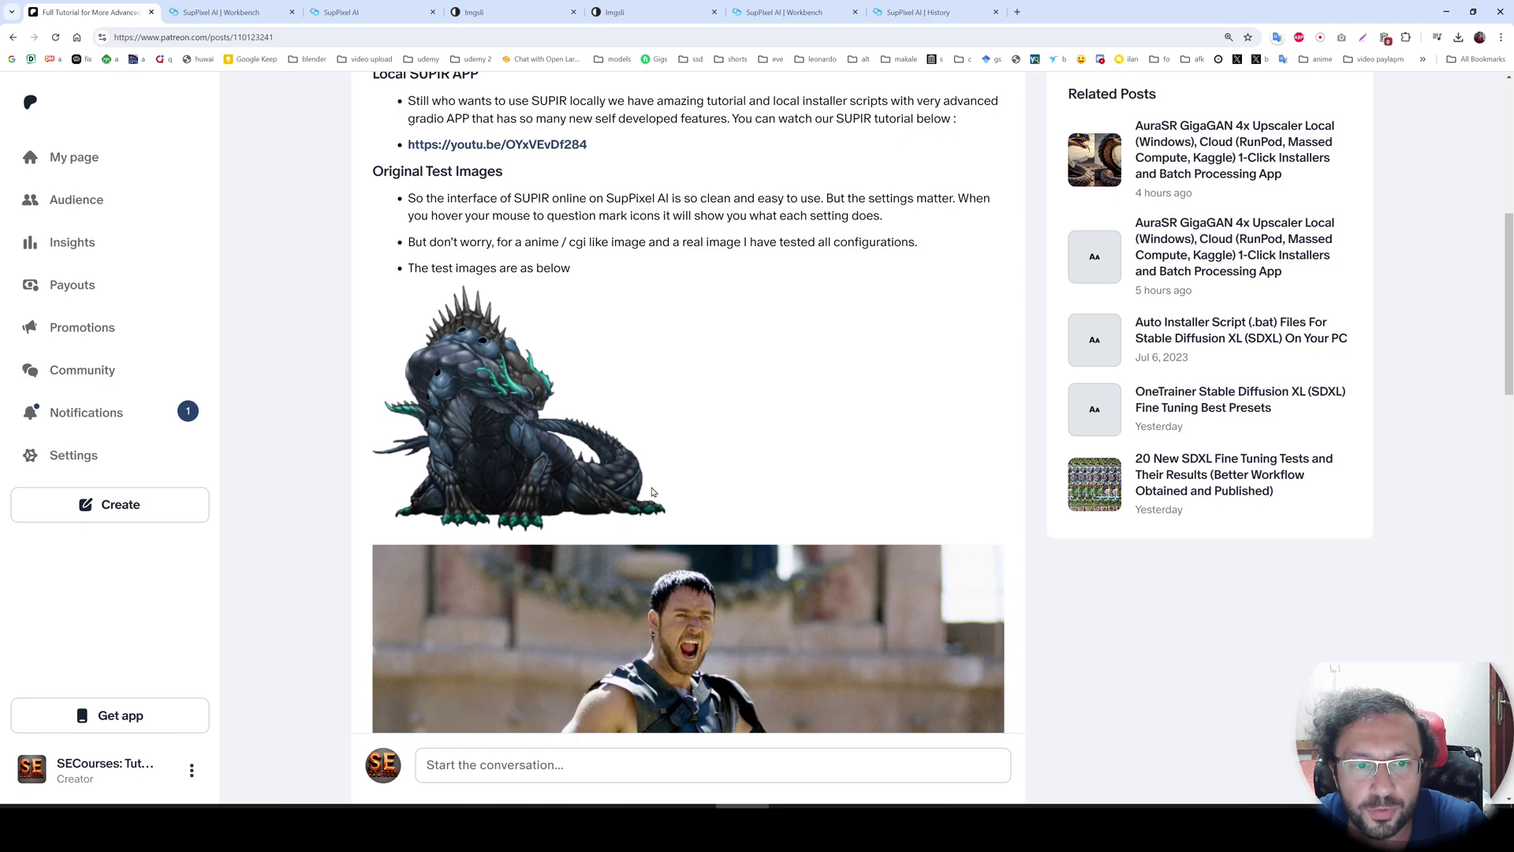
scroll(662, 494, "down", 5)
scroll(662, 494, "down", 3)
scroll(661, 496, "down", 3)
scroll(661, 495, "down", 2)
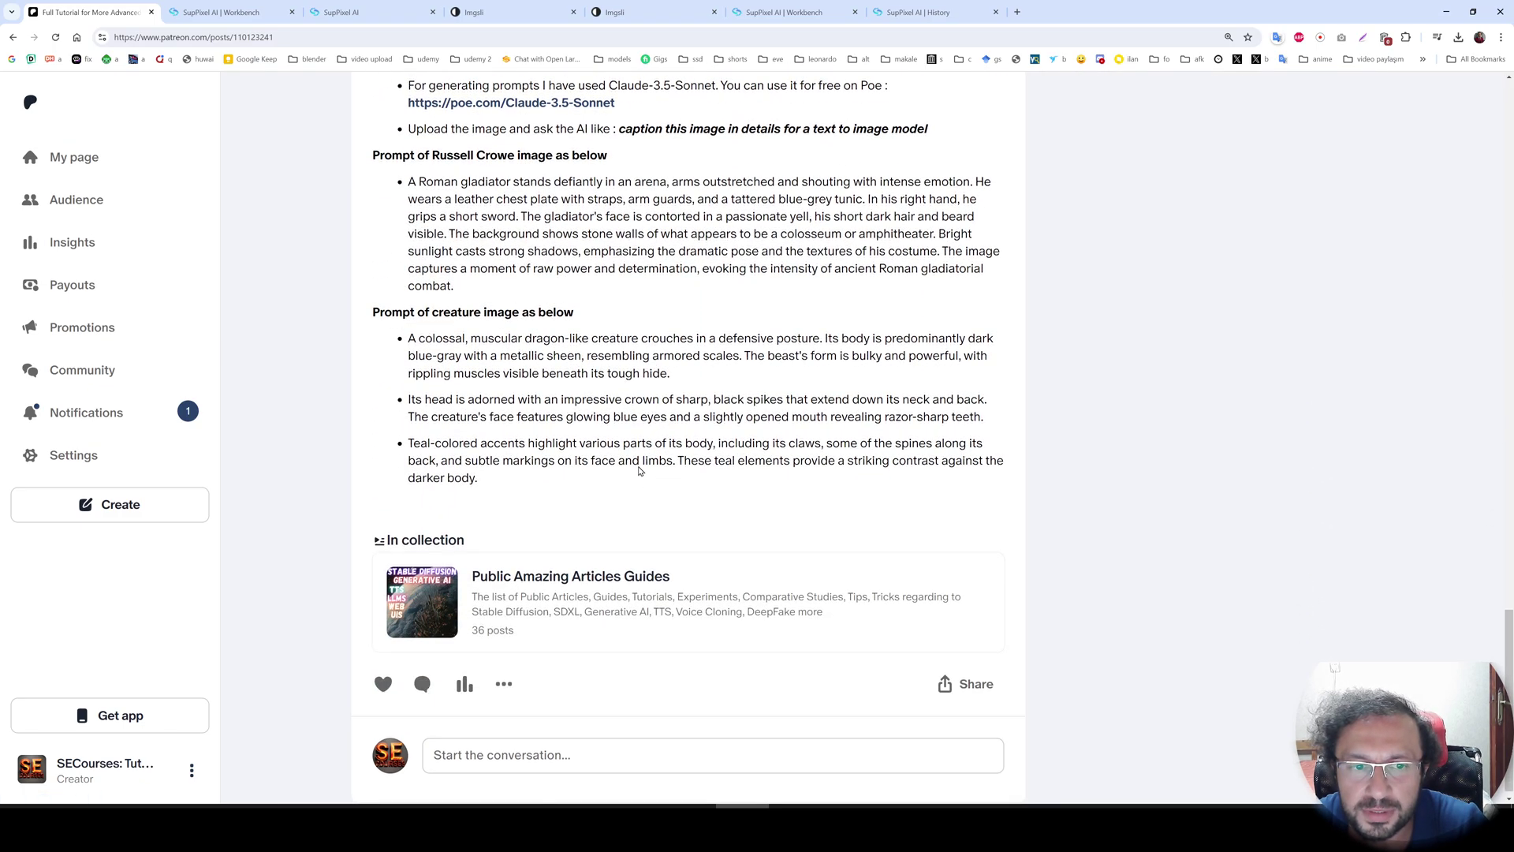
scroll(638, 461, "up", 3)
middle_click(571, 400)
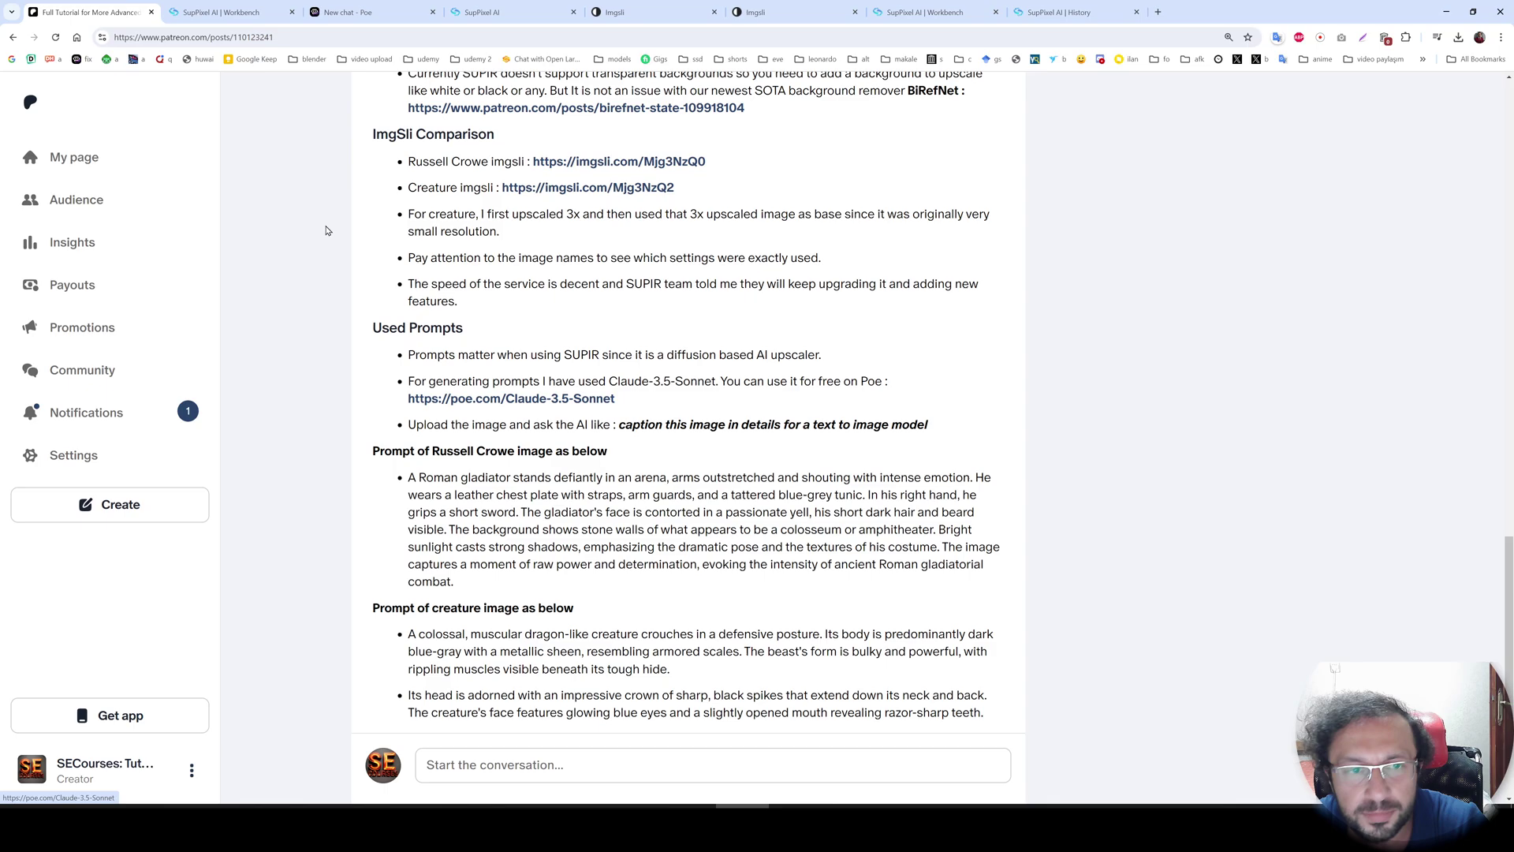
left_click(225, 13)
left_click(355, 12)
left_click(980, 783)
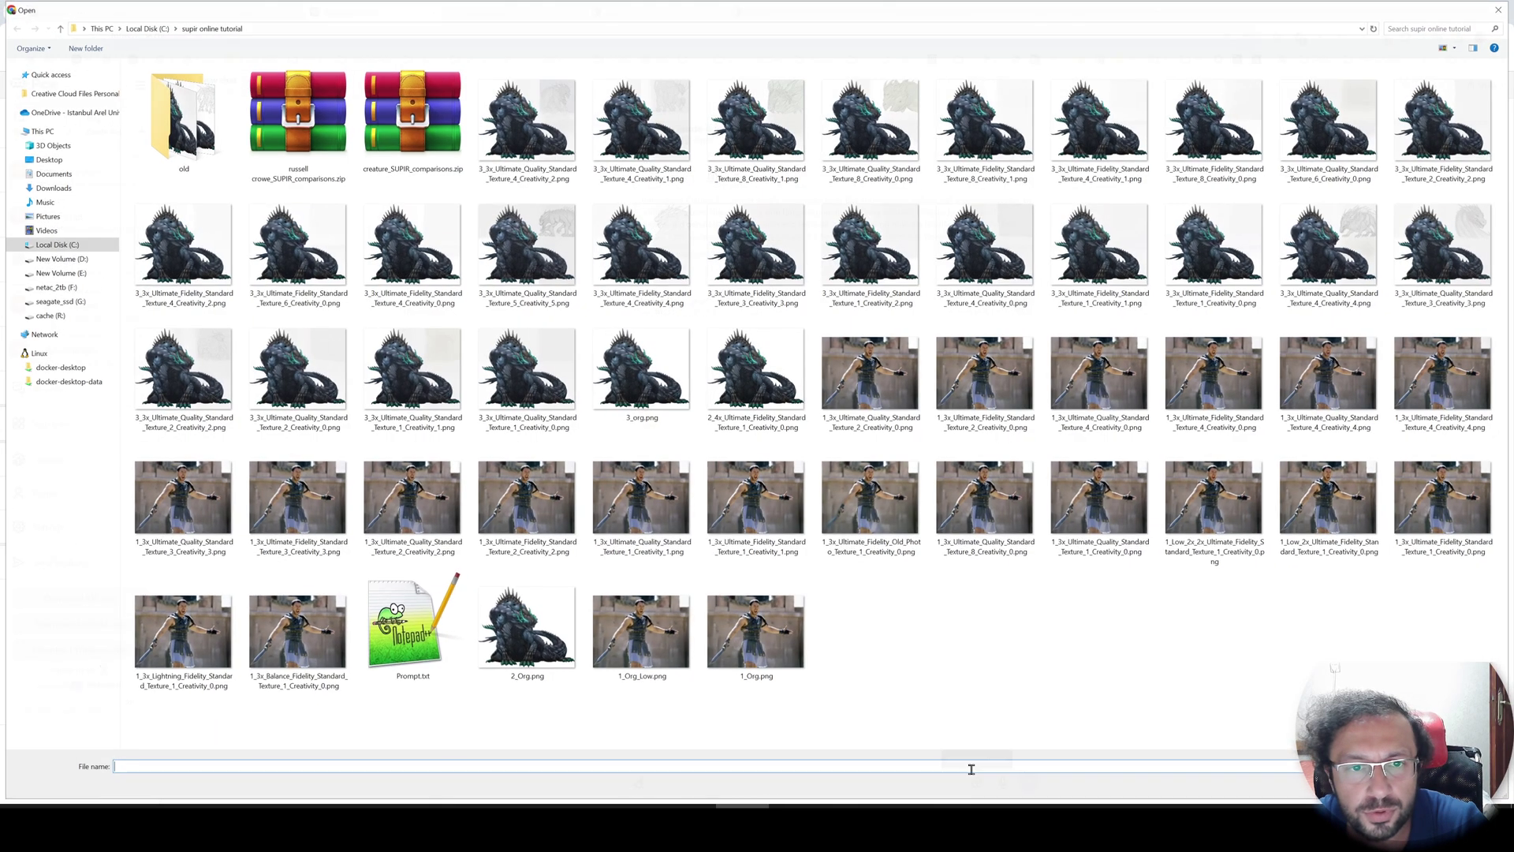
double_click(527, 627)
Select the caption prompt sentence in the Patreon post and check Claude's reply
left_click(218, 12)
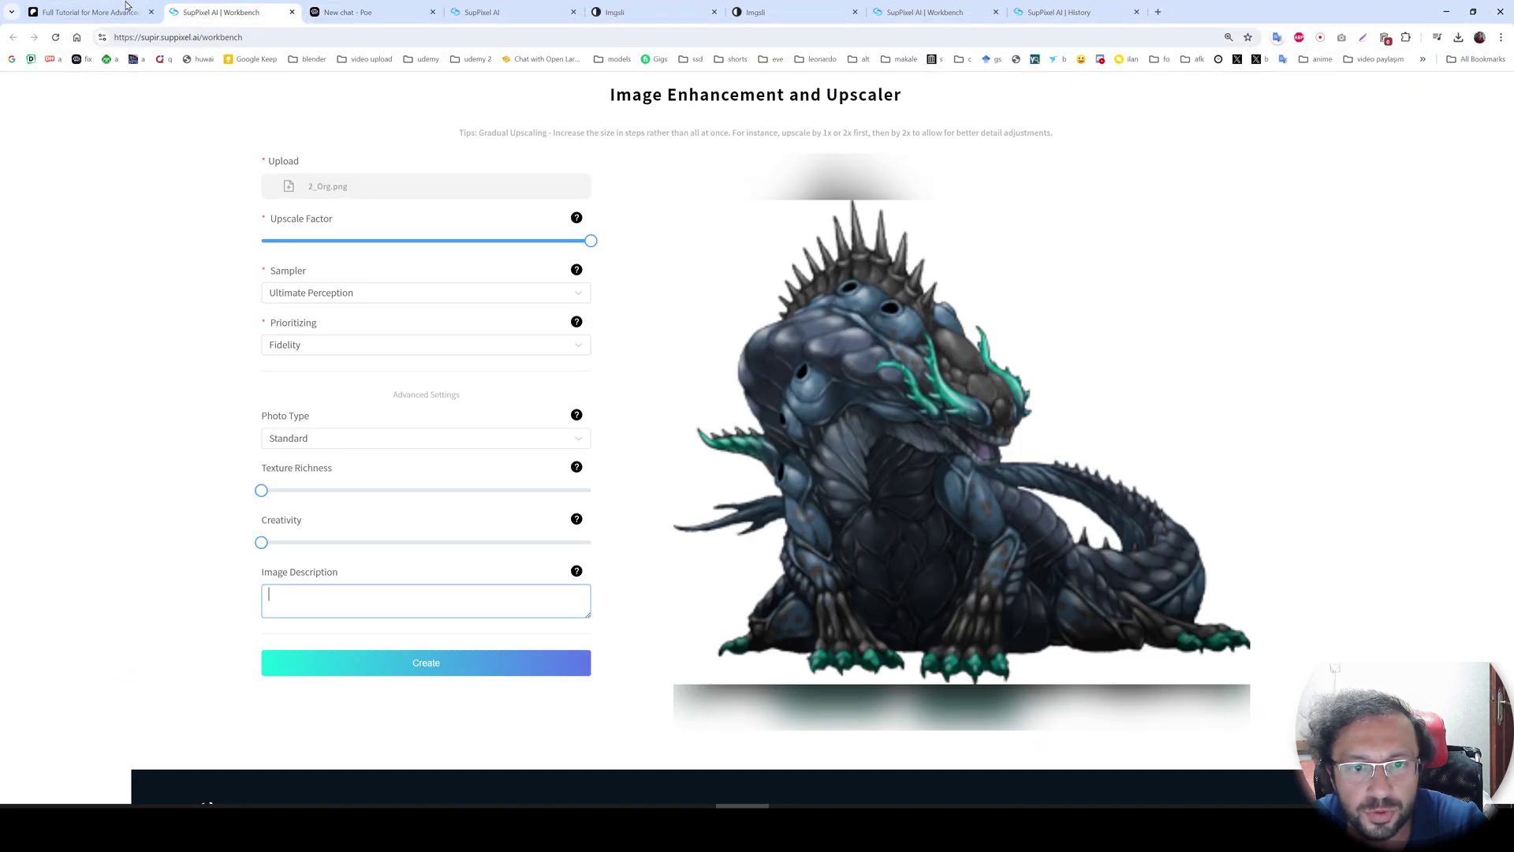
left_click(126, 7)
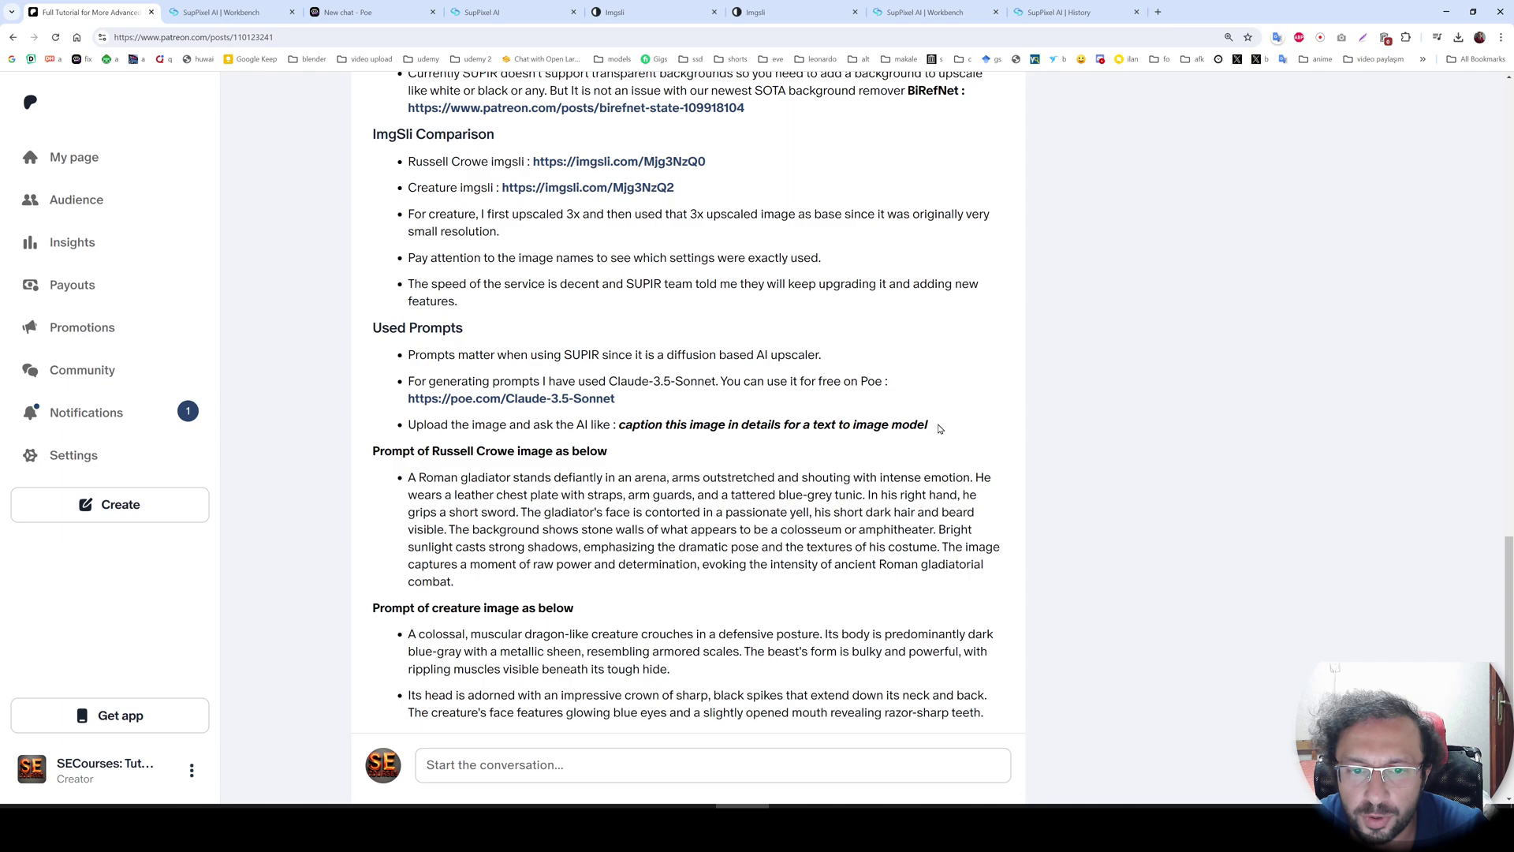
left_click_drag(939, 428, 618, 425)
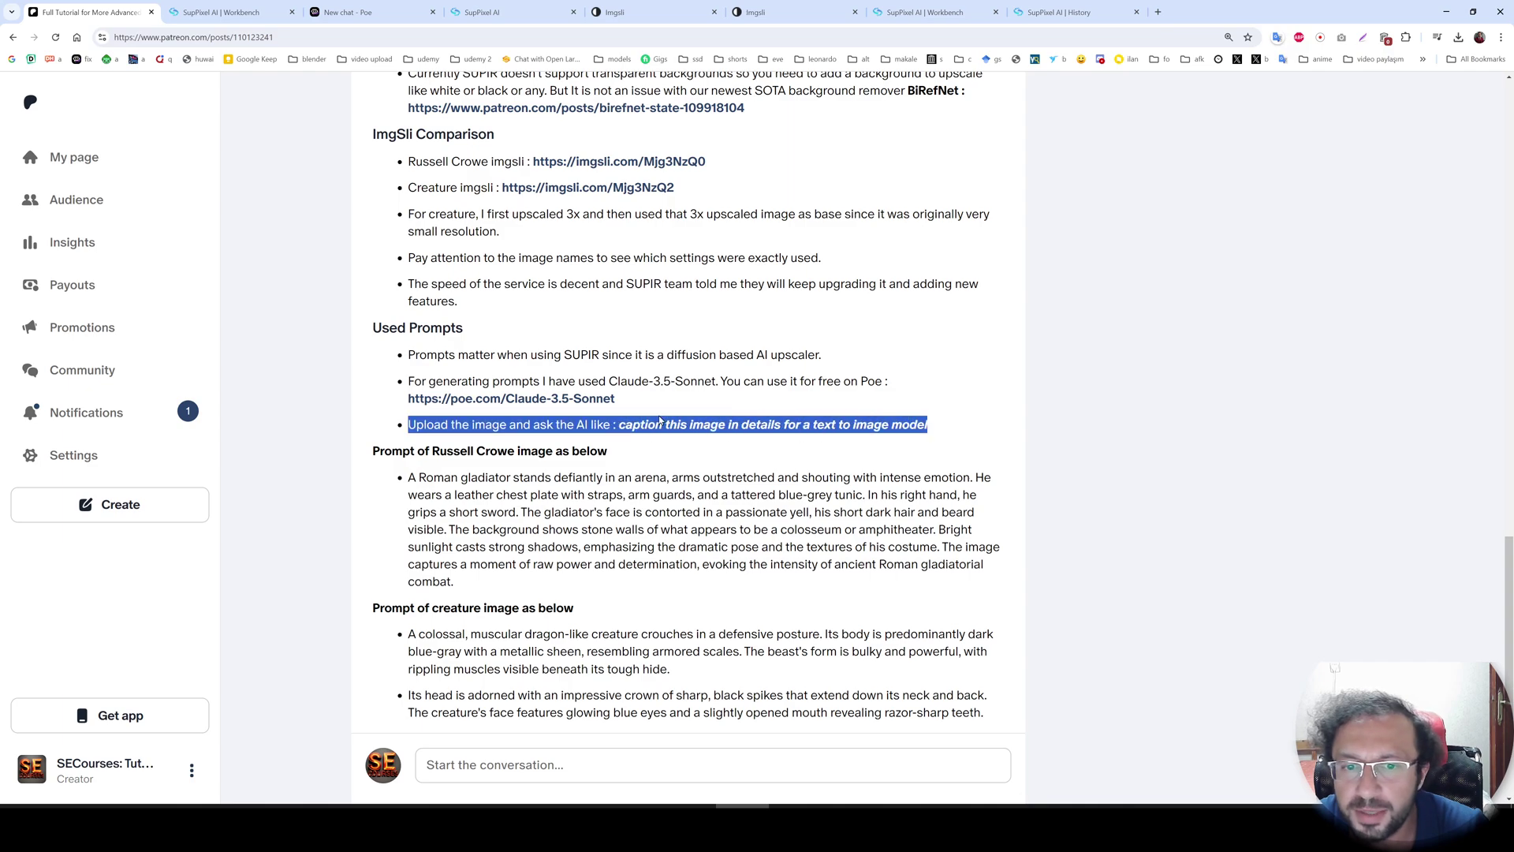
left_click(364, 9)
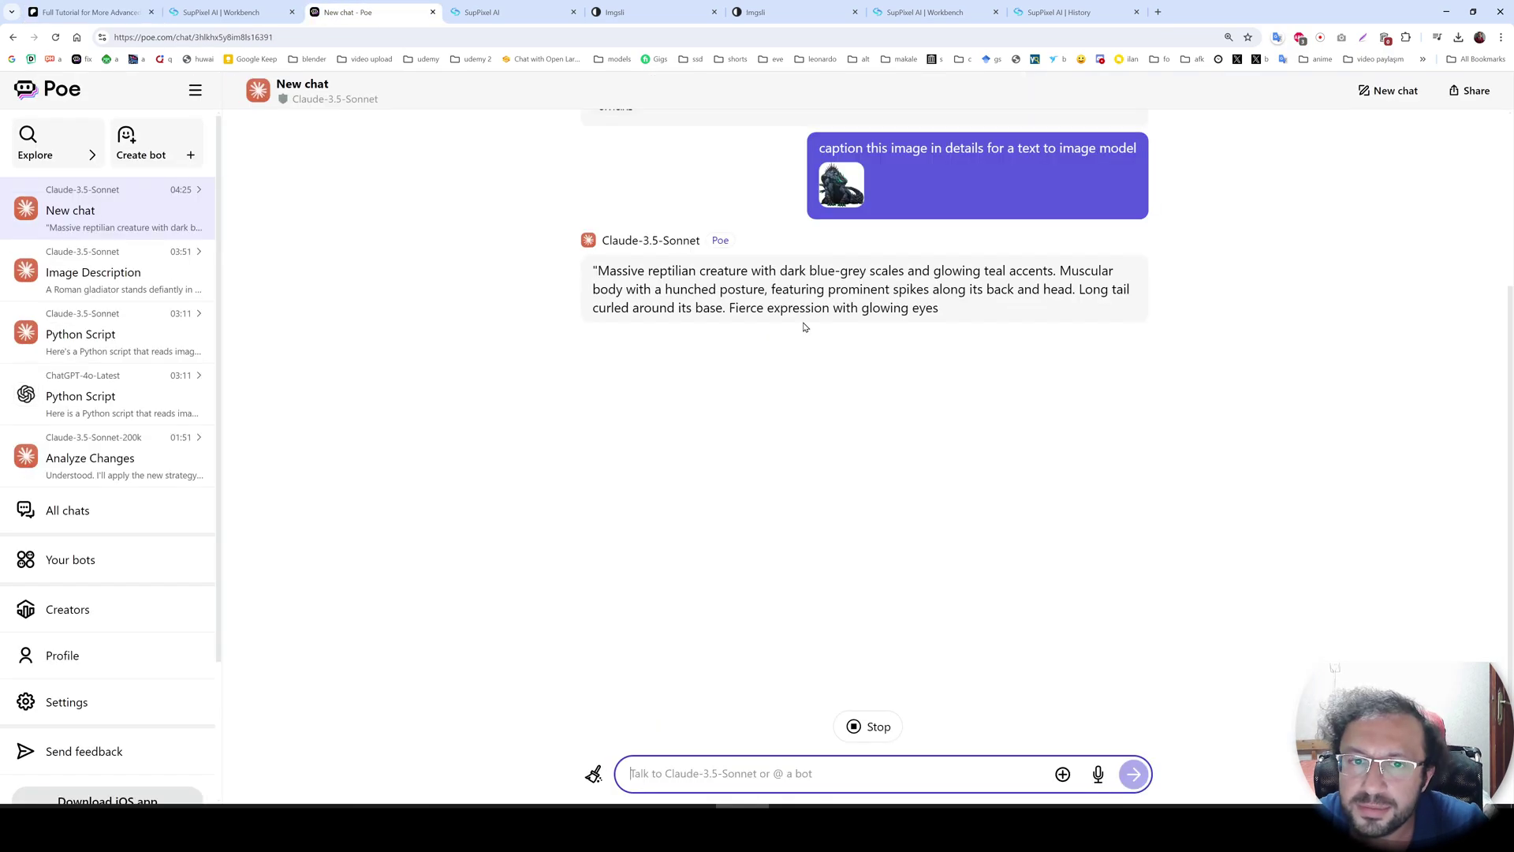
left_click(105, 9)
scroll(521, 459, "down", 2)
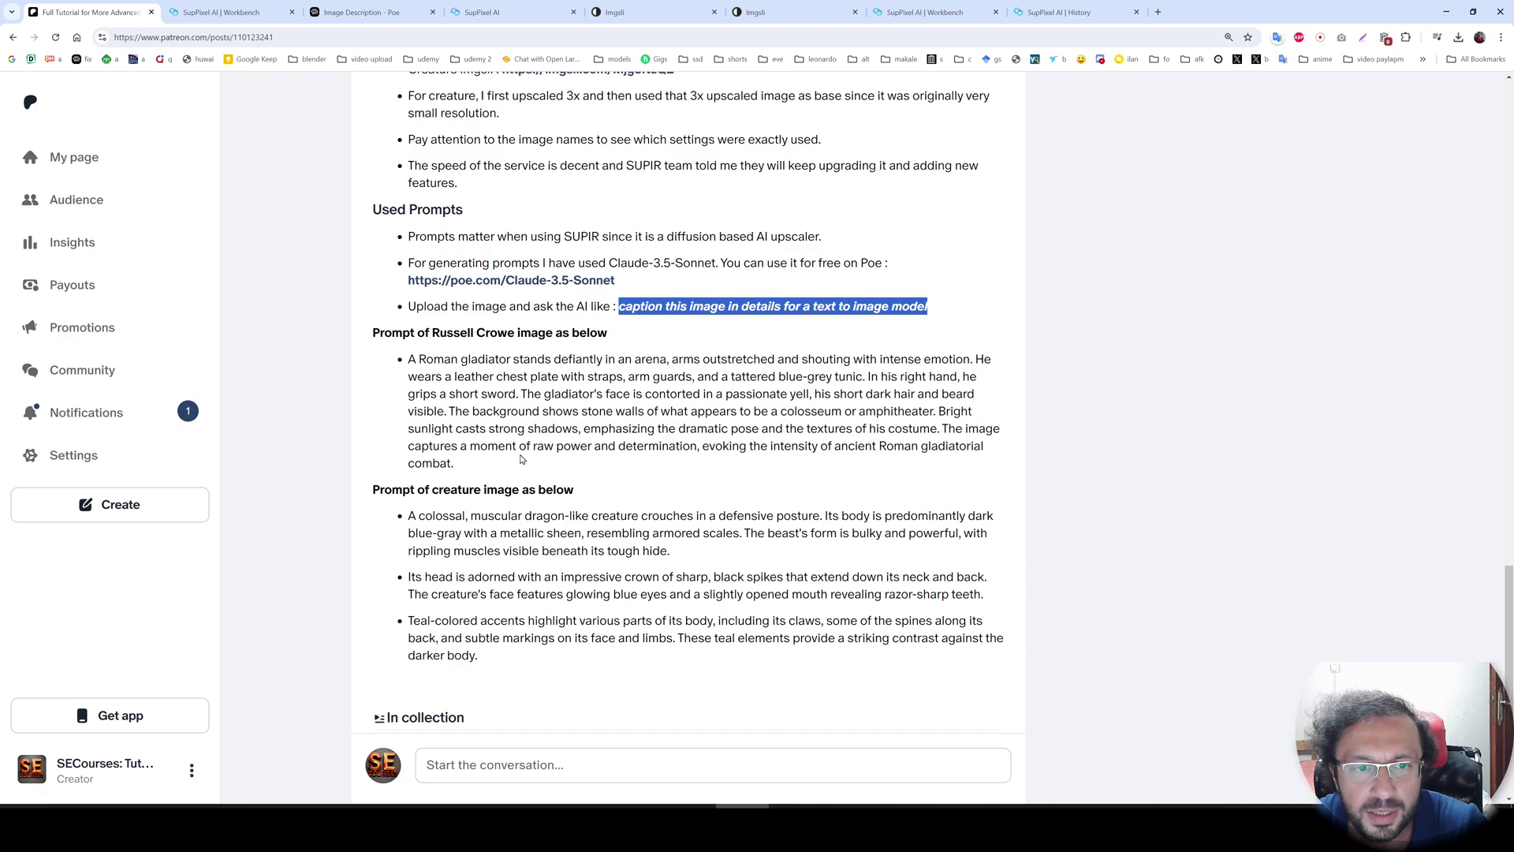
Start the creature upscale in SupPixel and return to the Patreon post
left_click(398, 347)
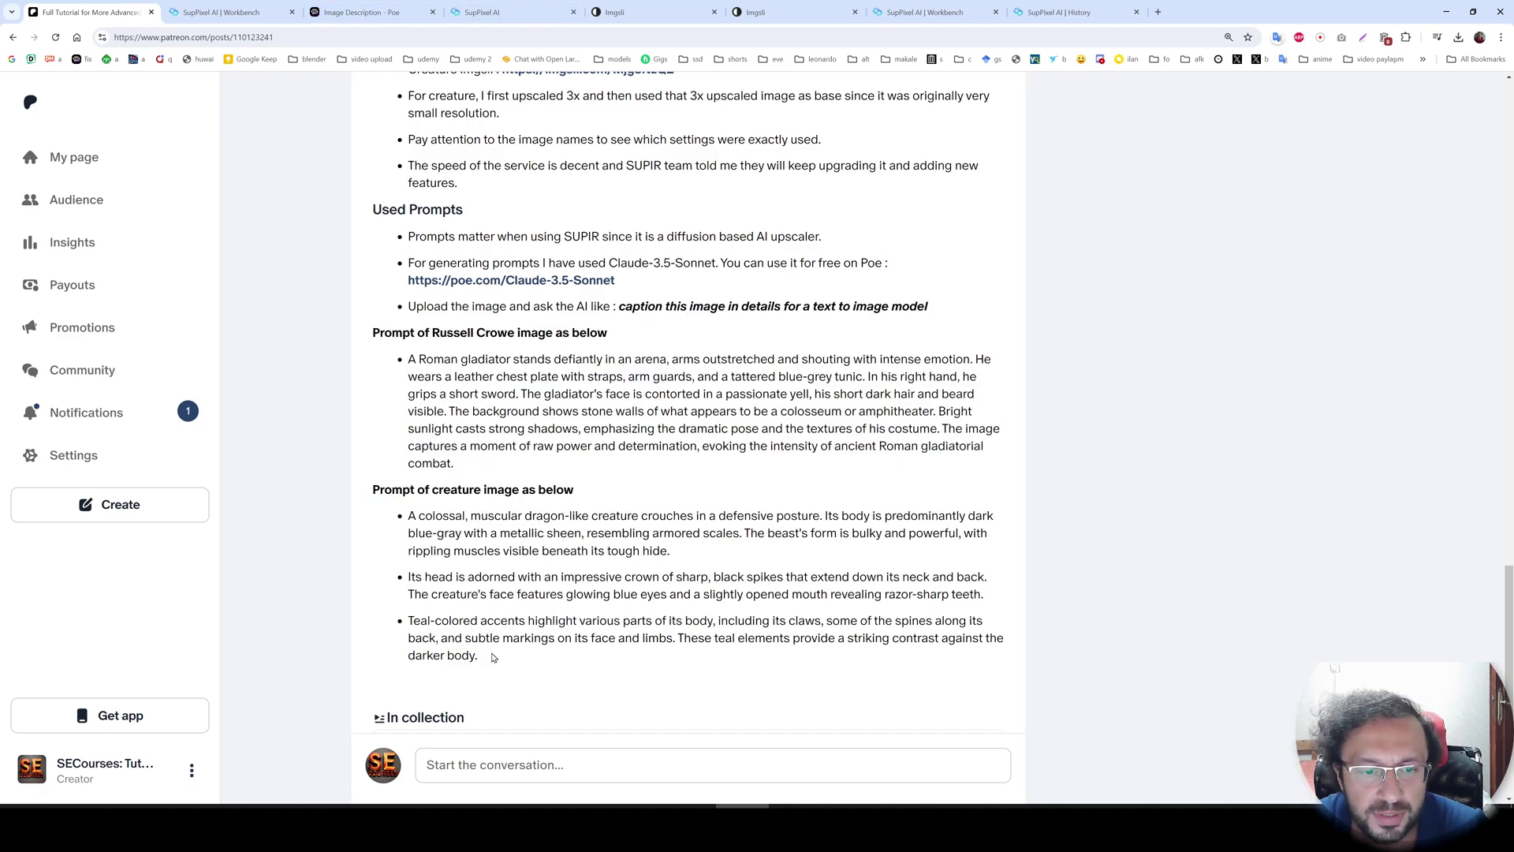
key("ctrl+Tab")
left_click(434, 669)
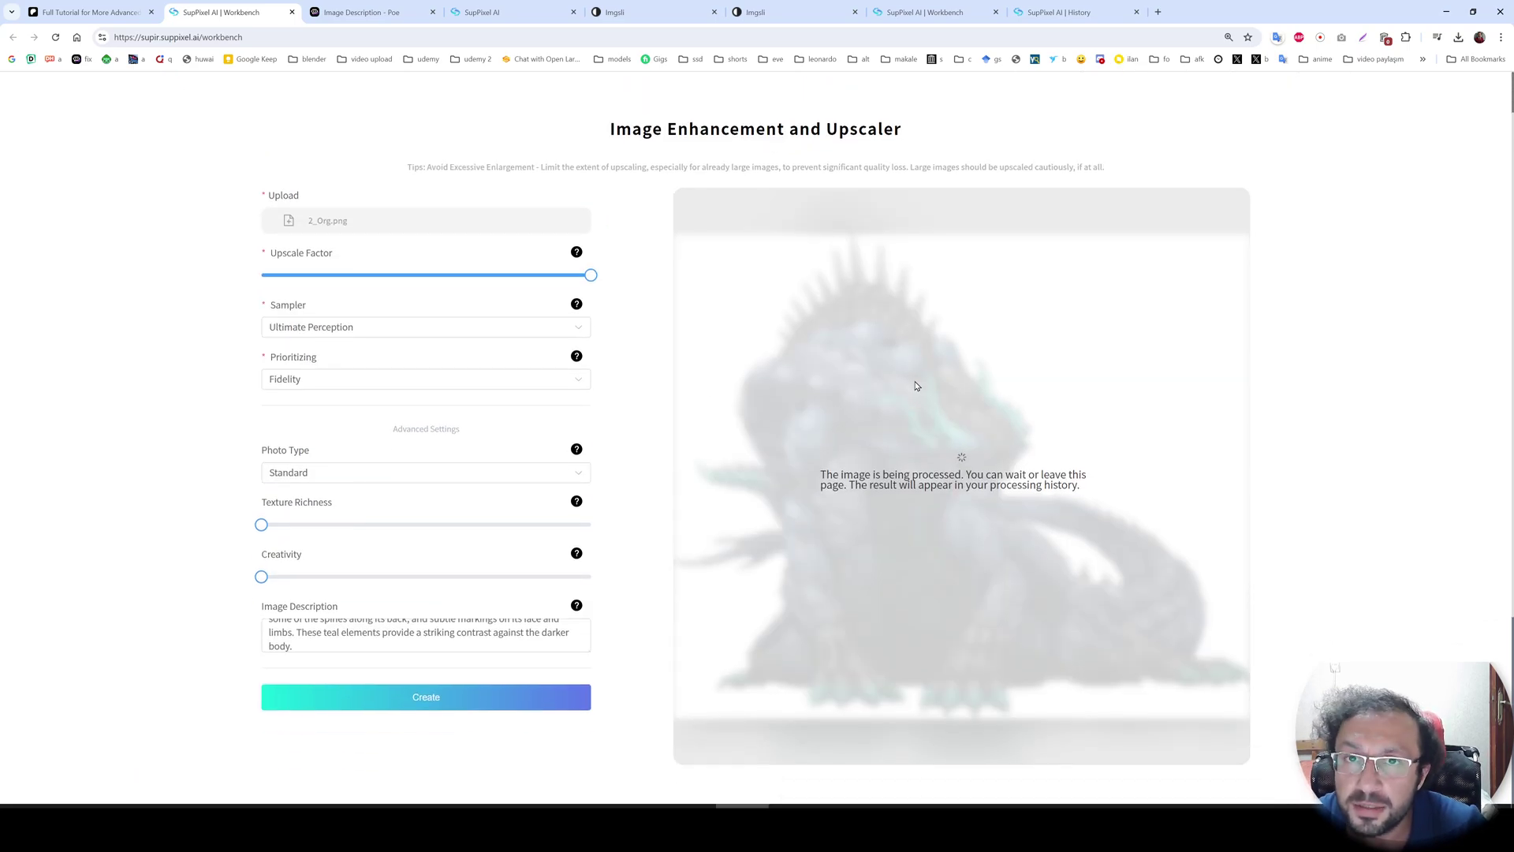
scroll(914, 387, "up", 1)
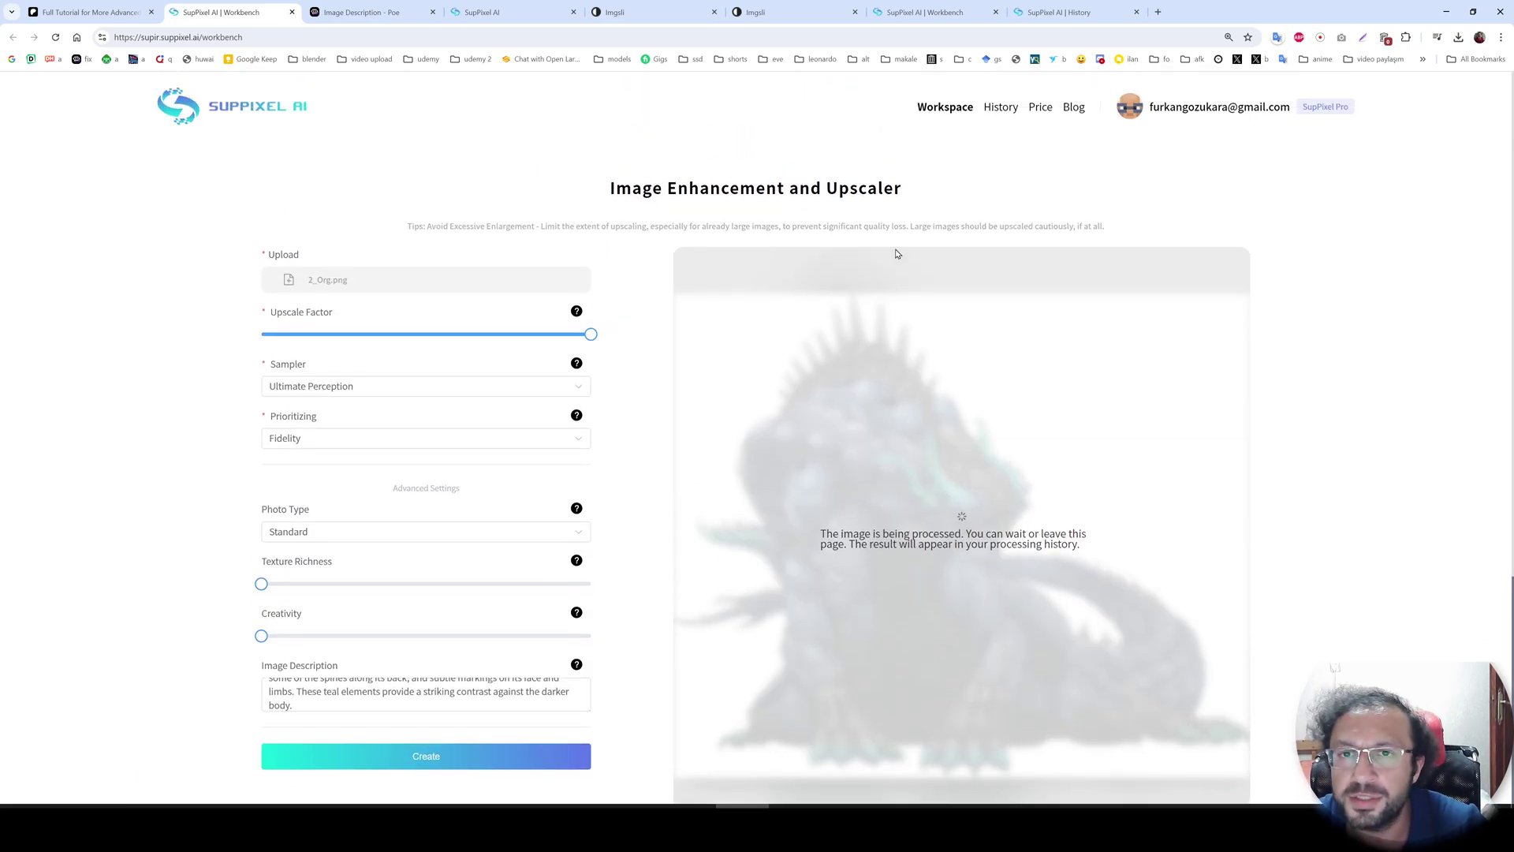
left_click(88, 13)
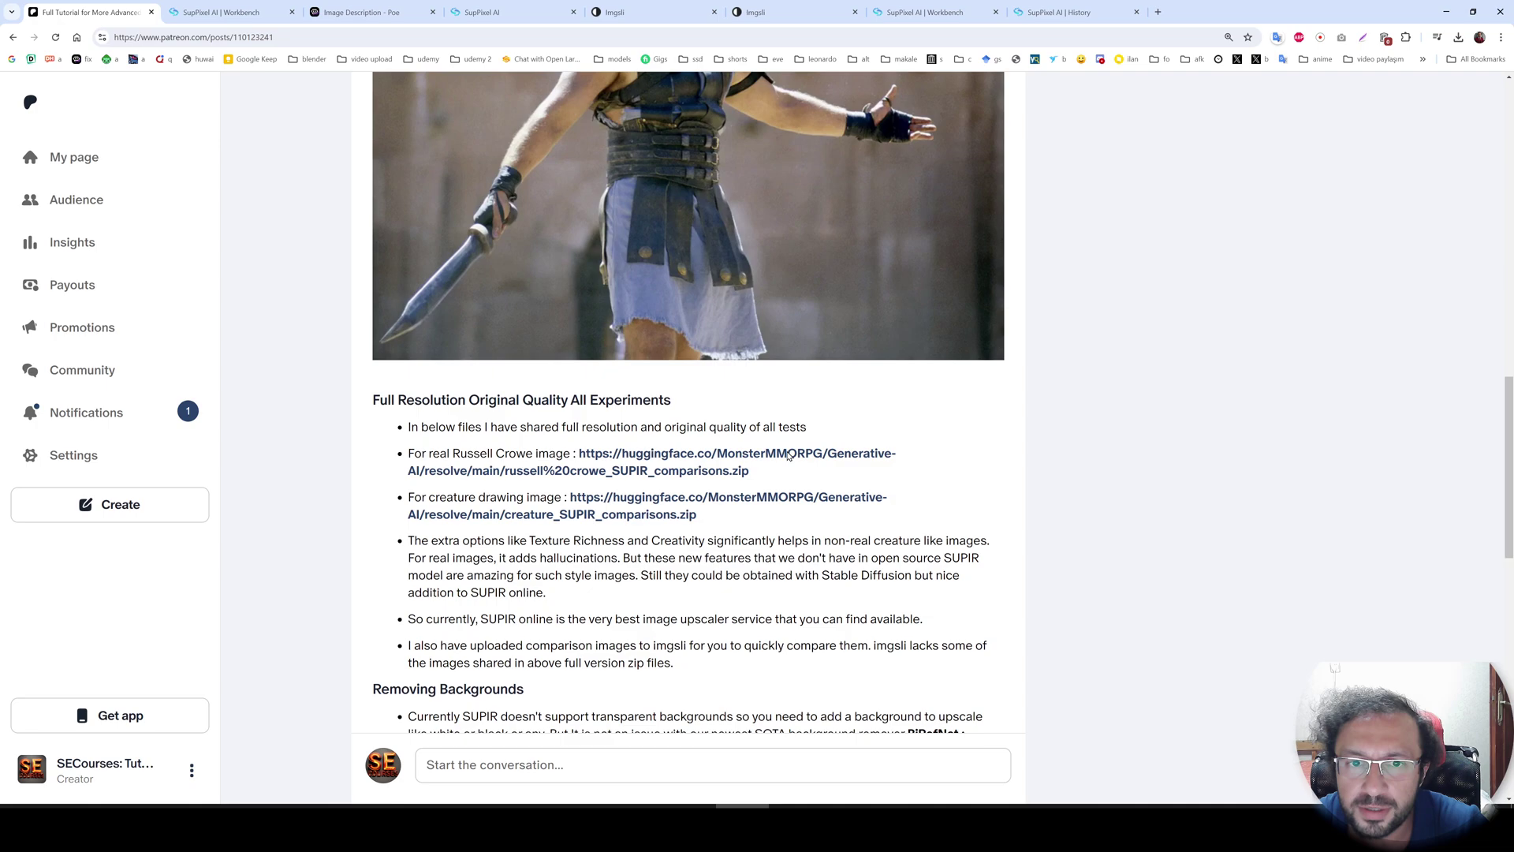
scroll(805, 473, "up", 2)
scroll(830, 504, "up", 3)
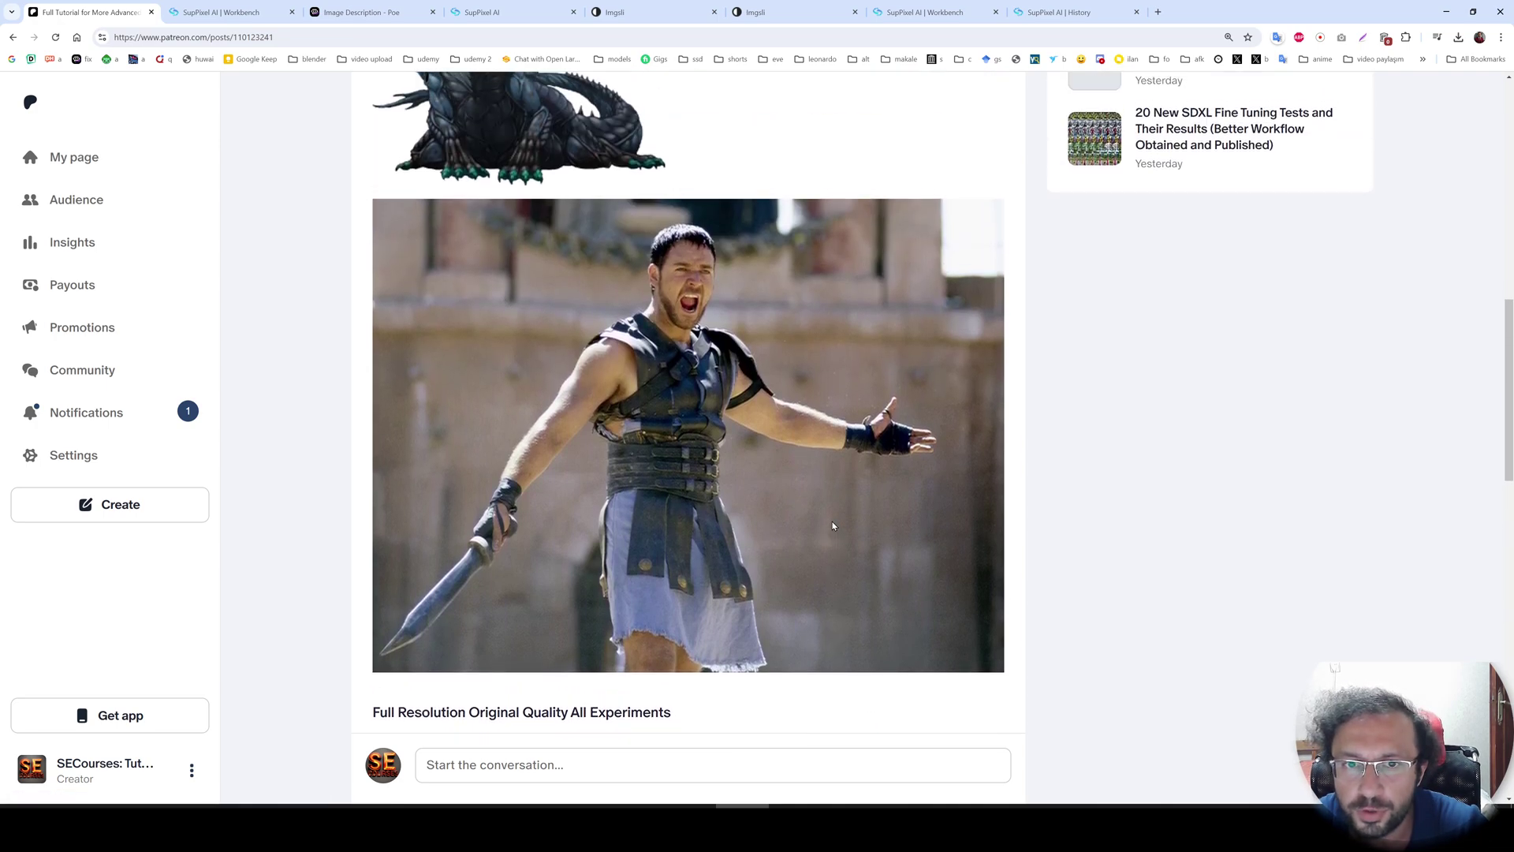
scroll(537, 313, "up", 4)
scroll(539, 313, "down", 3)
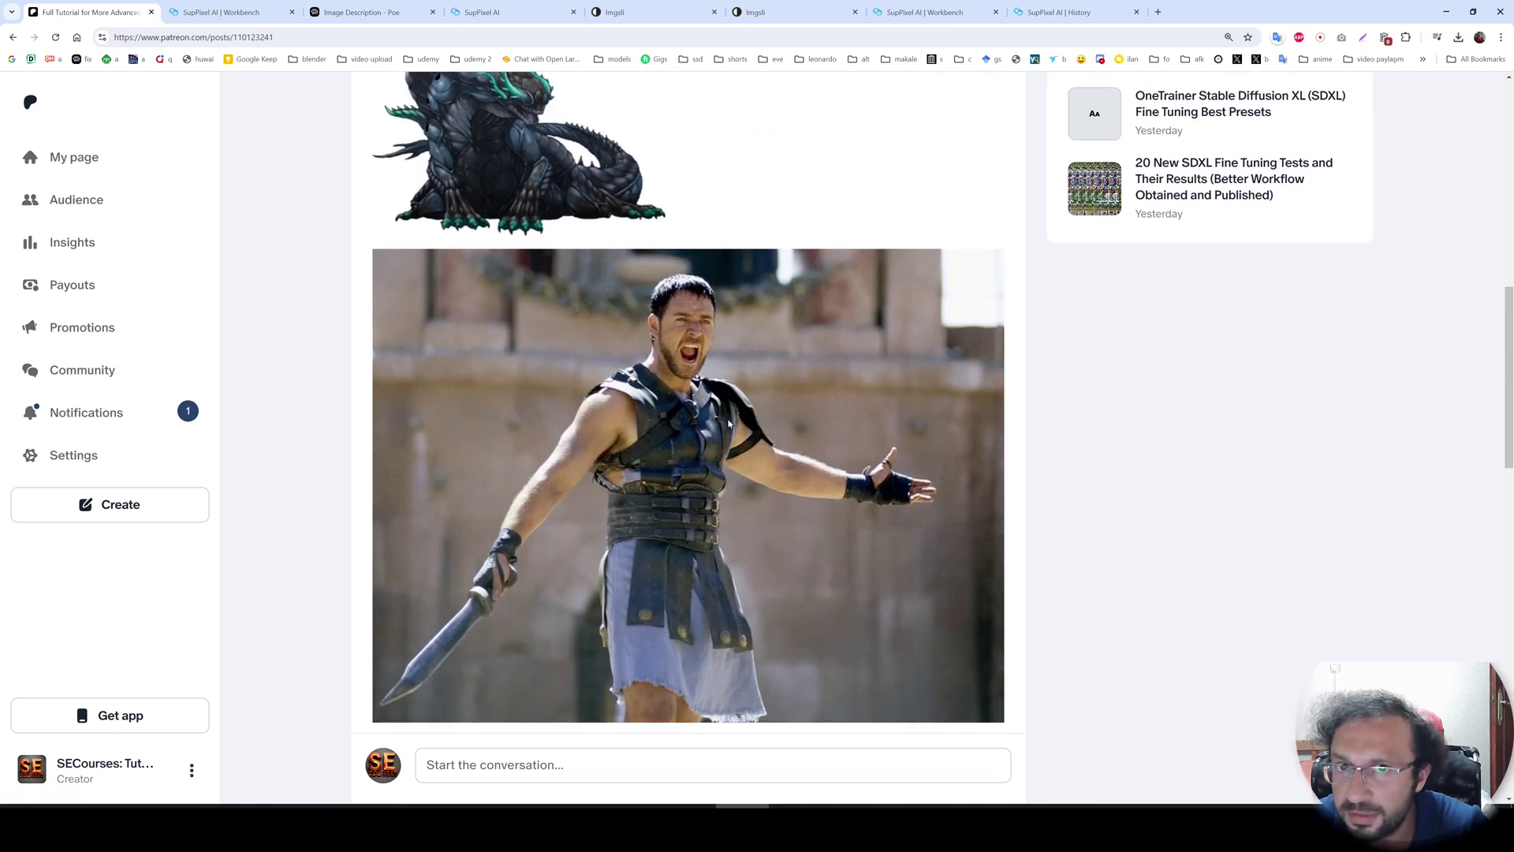
scroll(728, 423, "down", 4)
scroll(692, 355, "down", 4)
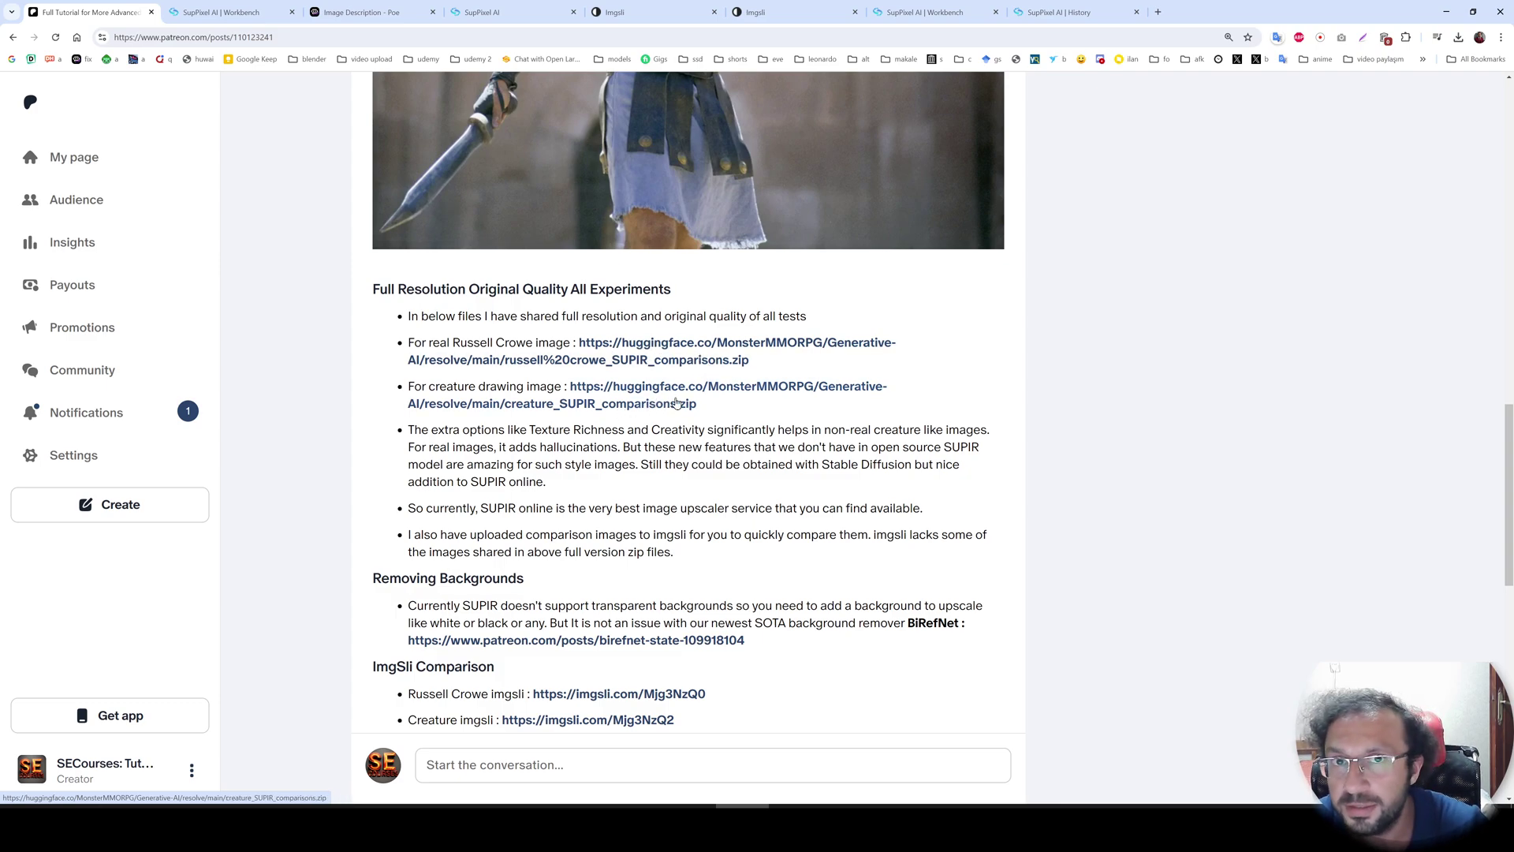
scroll(677, 403, "down", 1)
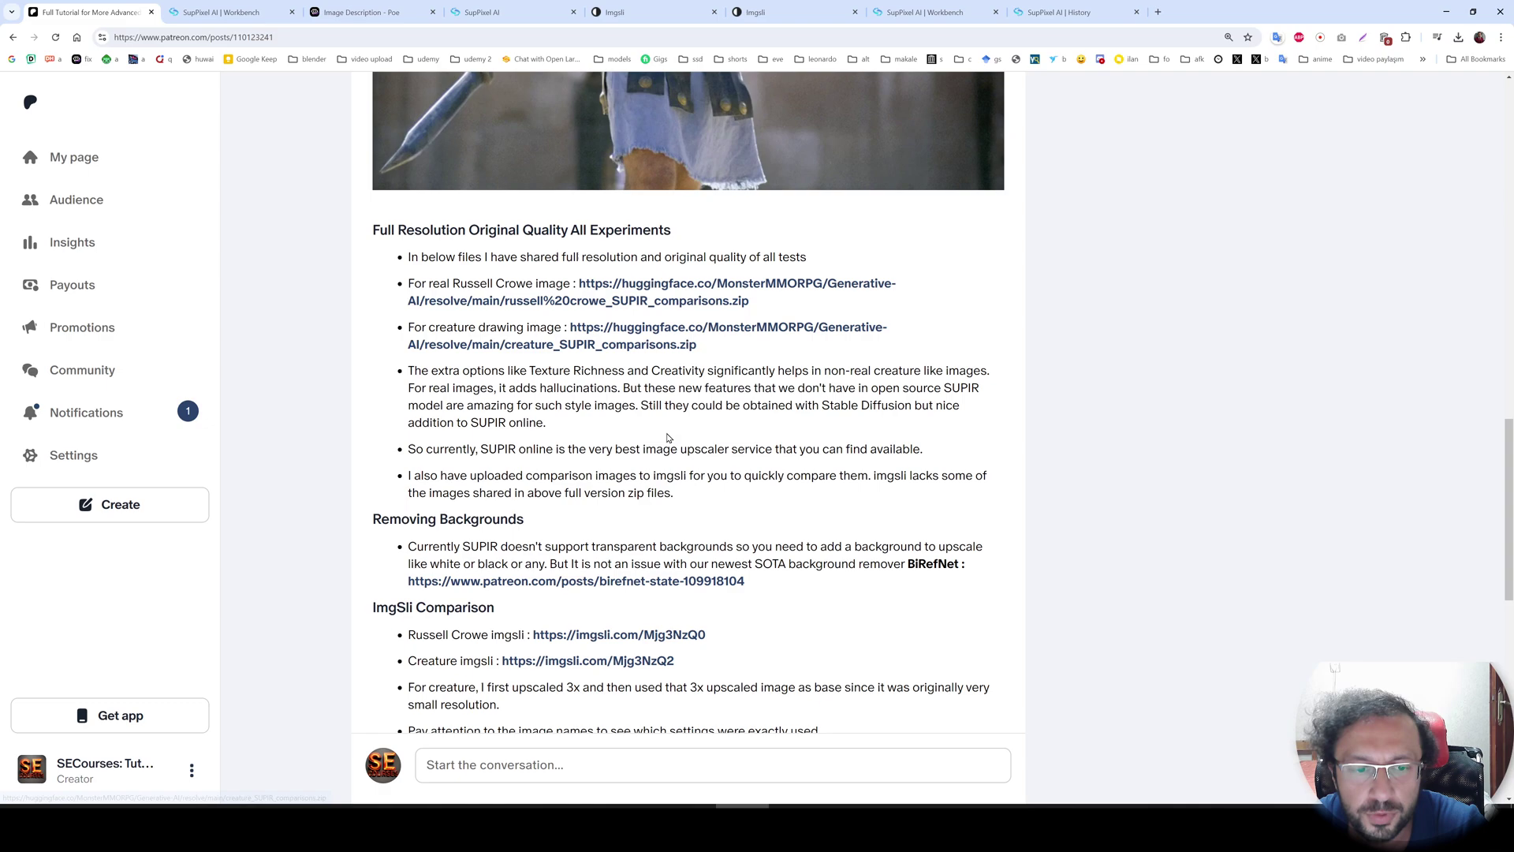
Switch to the File Explorer folder holding the creature and gladiator SUPIR results
key("alt+Tab")
Maximize Explorer and open 3_3x_Ultimate_Quality_Standard_Texture_8_Creativity_1.png in paint.net
left_click(1275, 164)
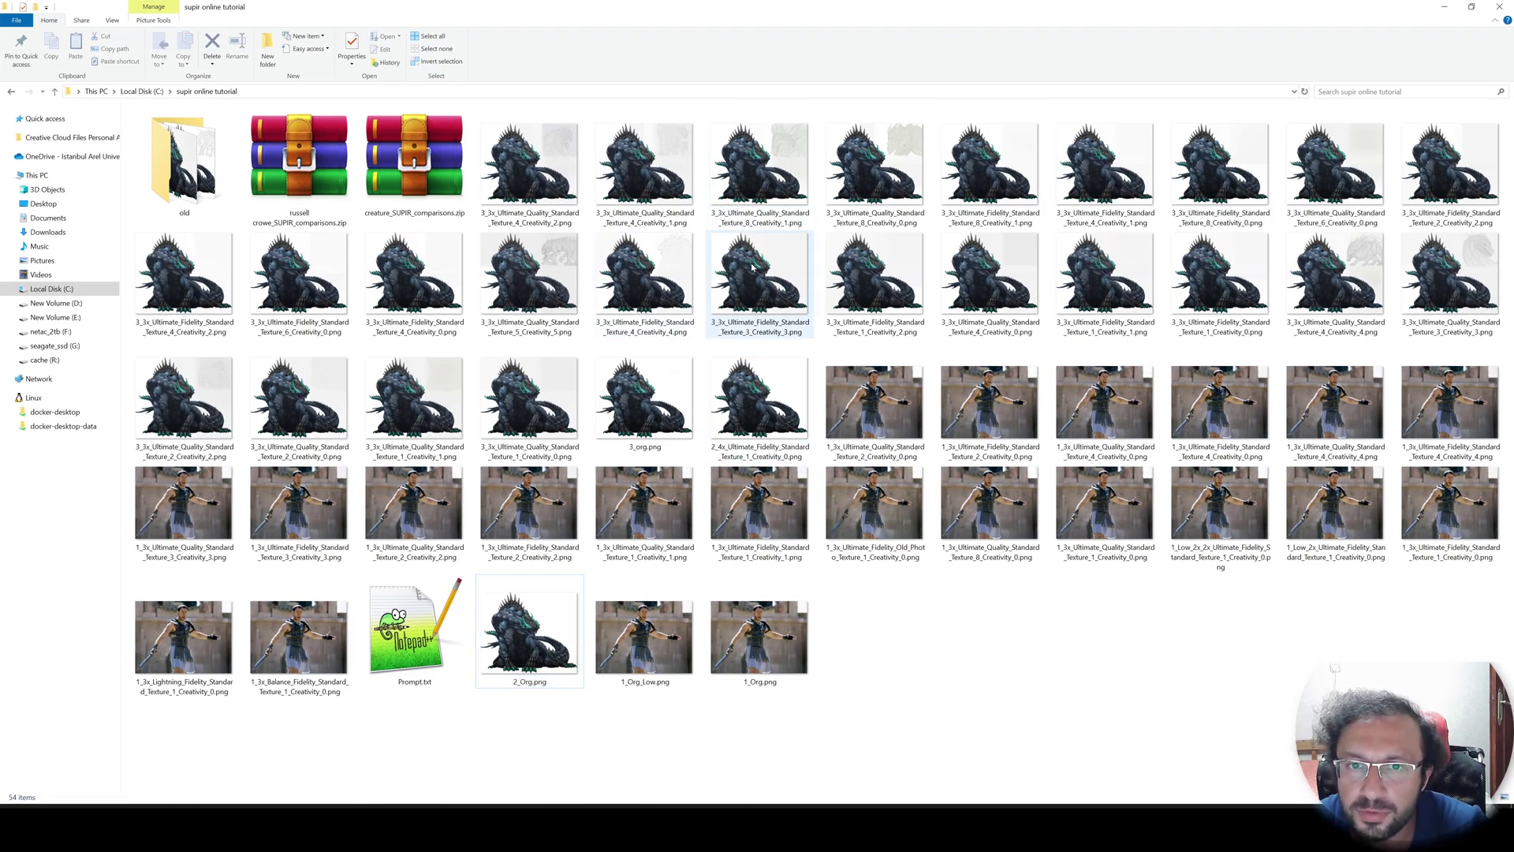
left_click(761, 195)
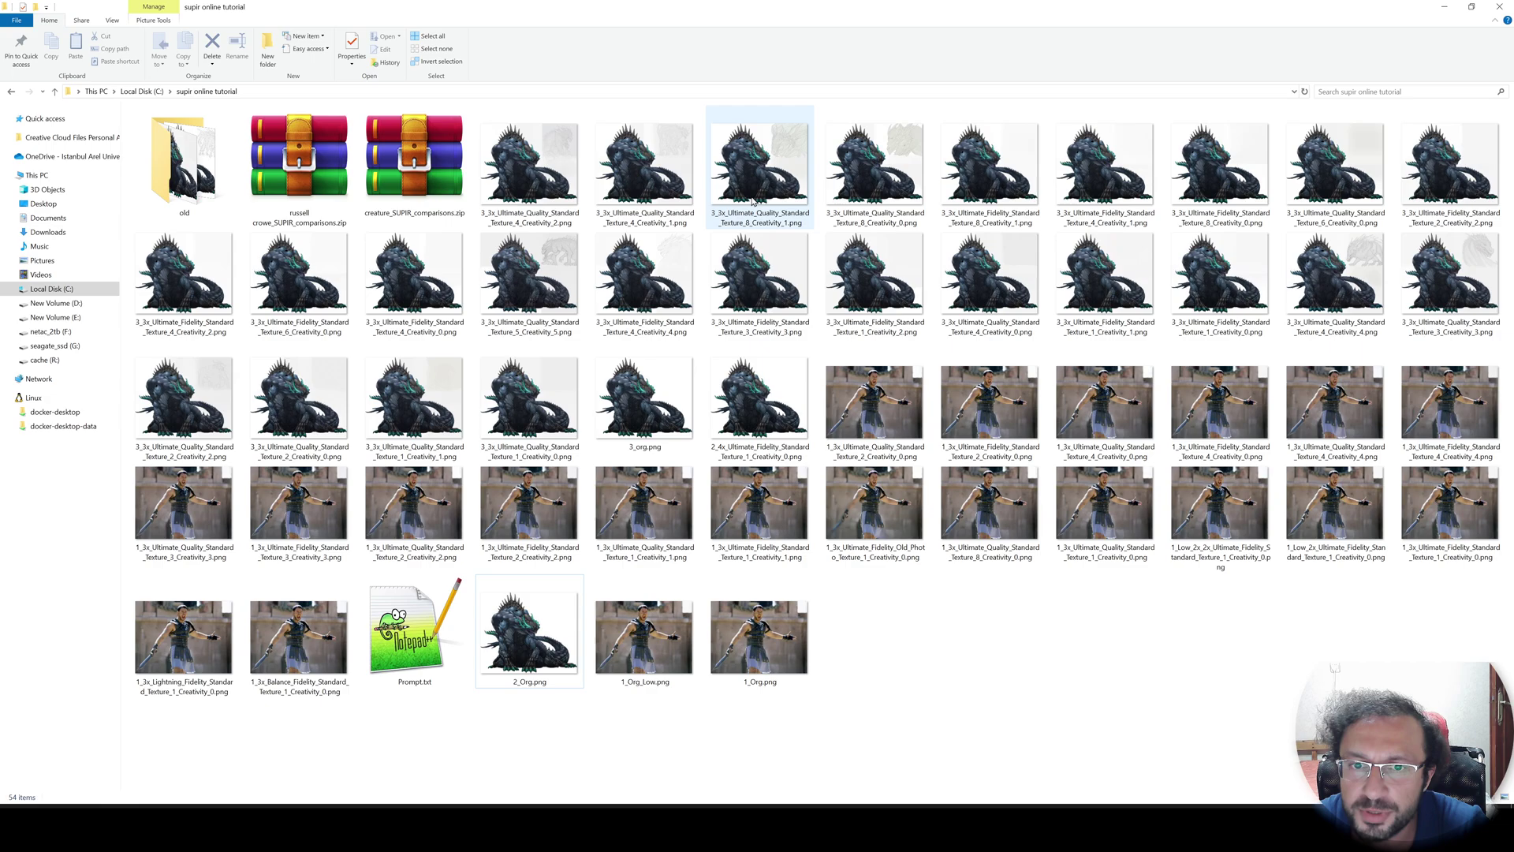
mouse_move(762, 219)
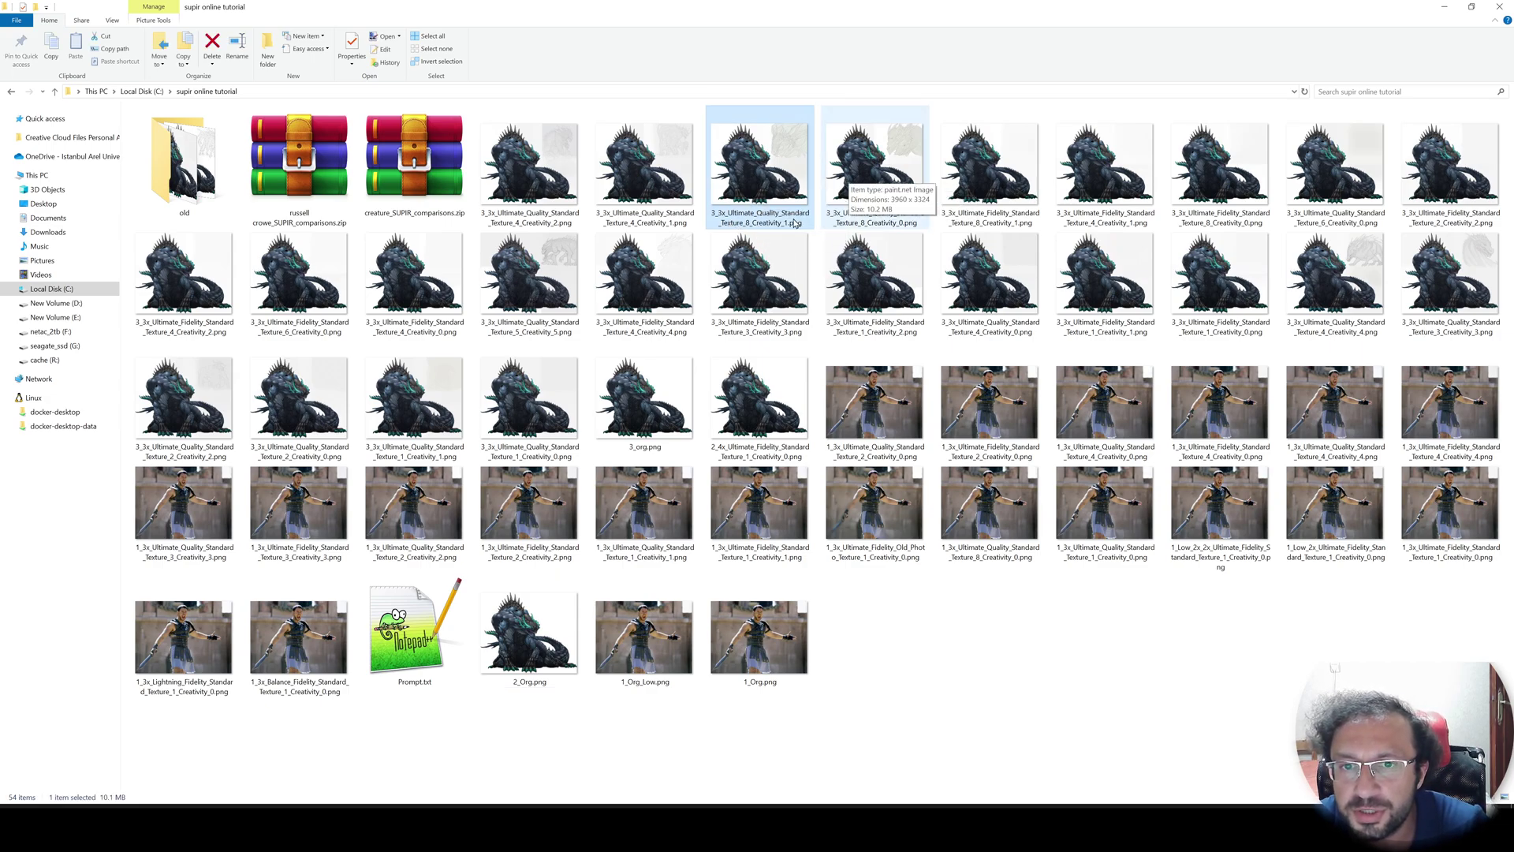
double_click(749, 184)
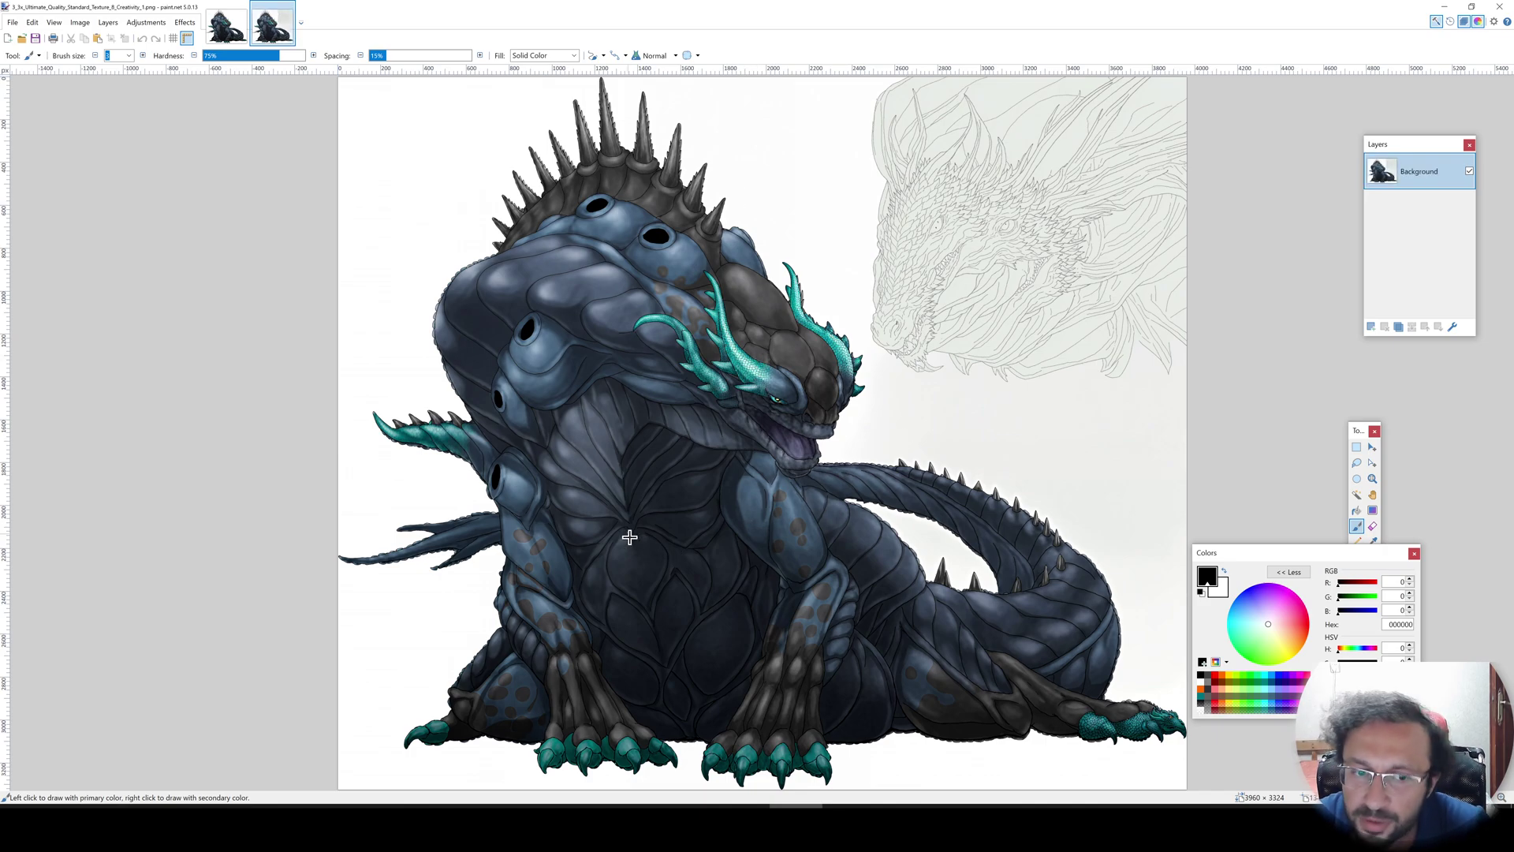
Compare with 2_Org.png and delete the leftover sketch from the top-right corner
key("ctrl+Tab")
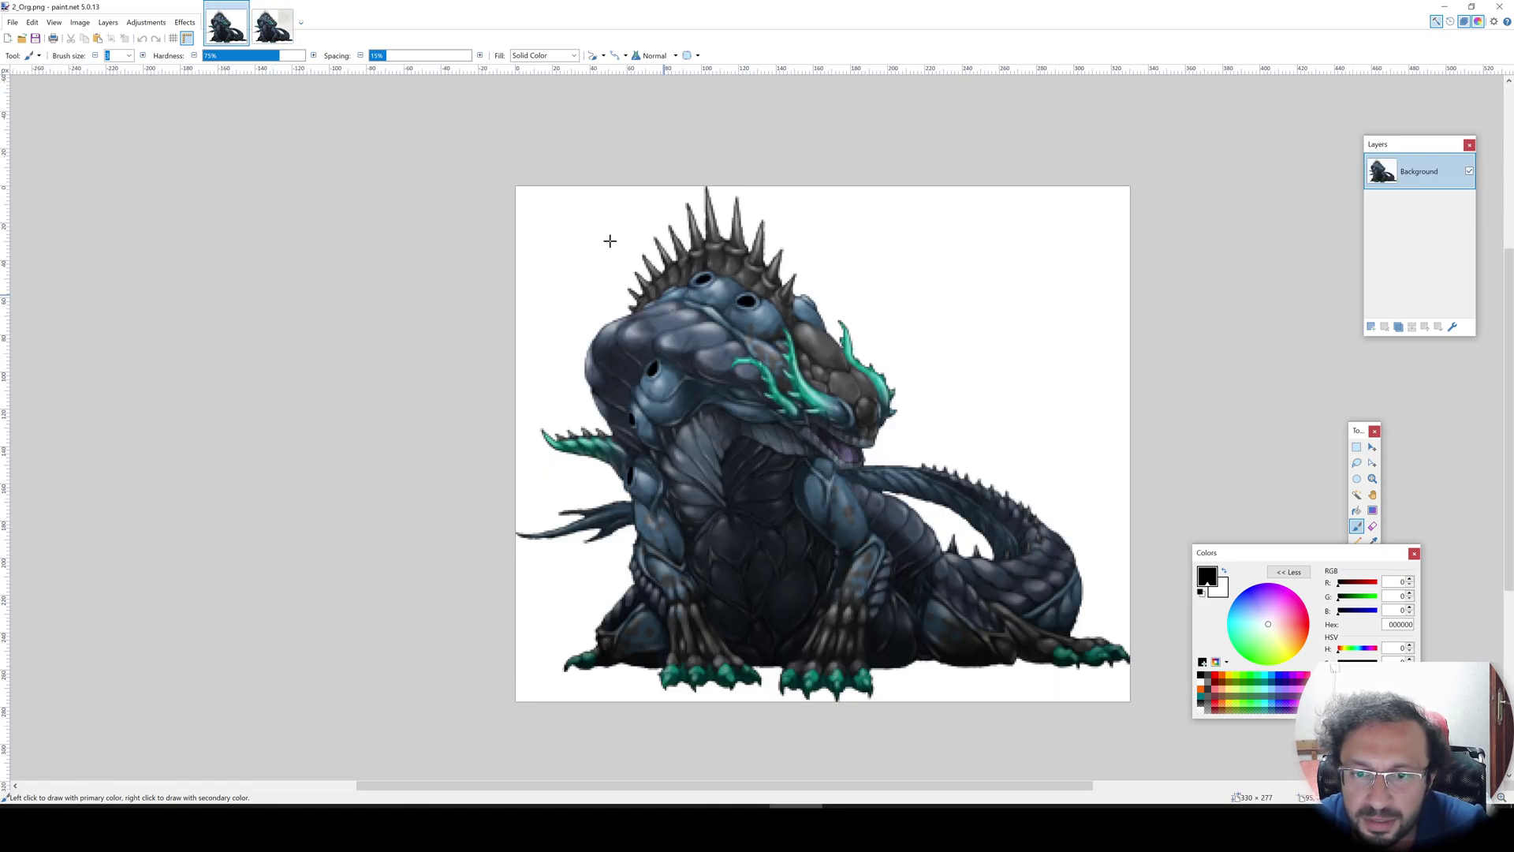
key("ctrl+Tab")
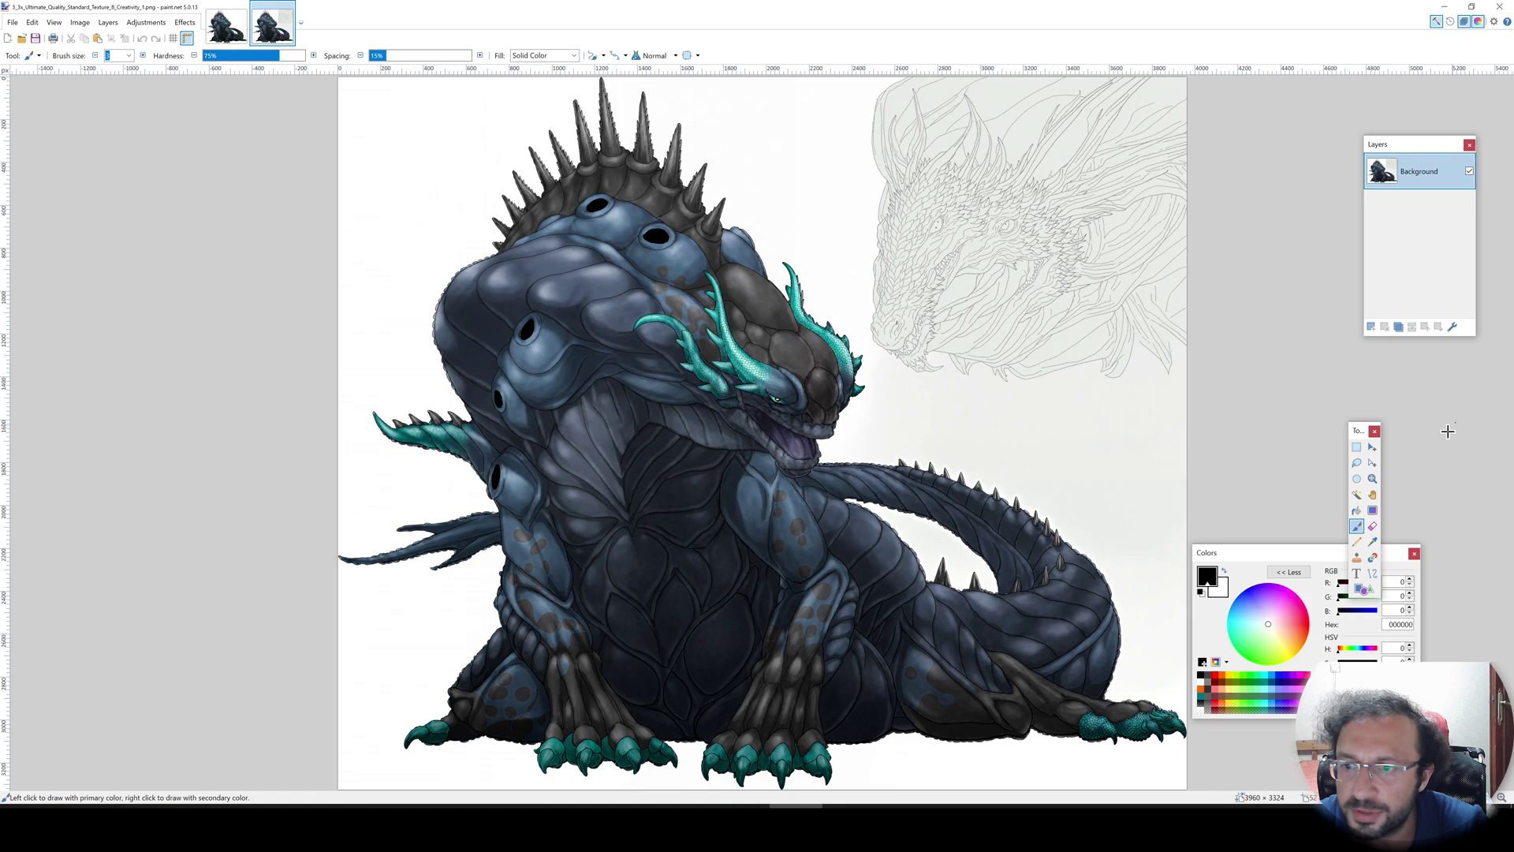
left_click(1357, 448)
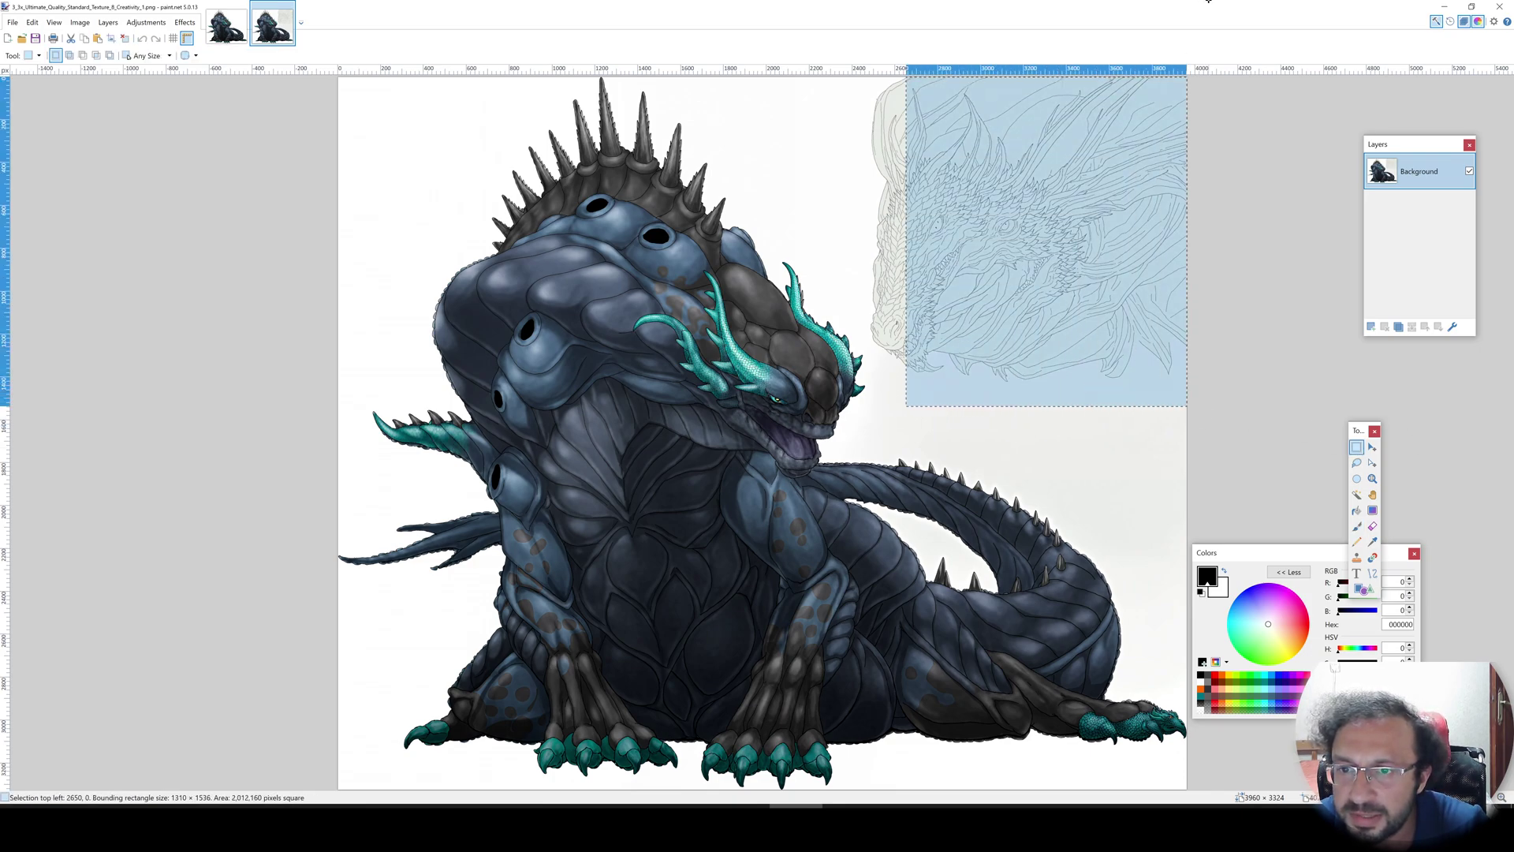
left_click_drag(934, 407, 1307, 1)
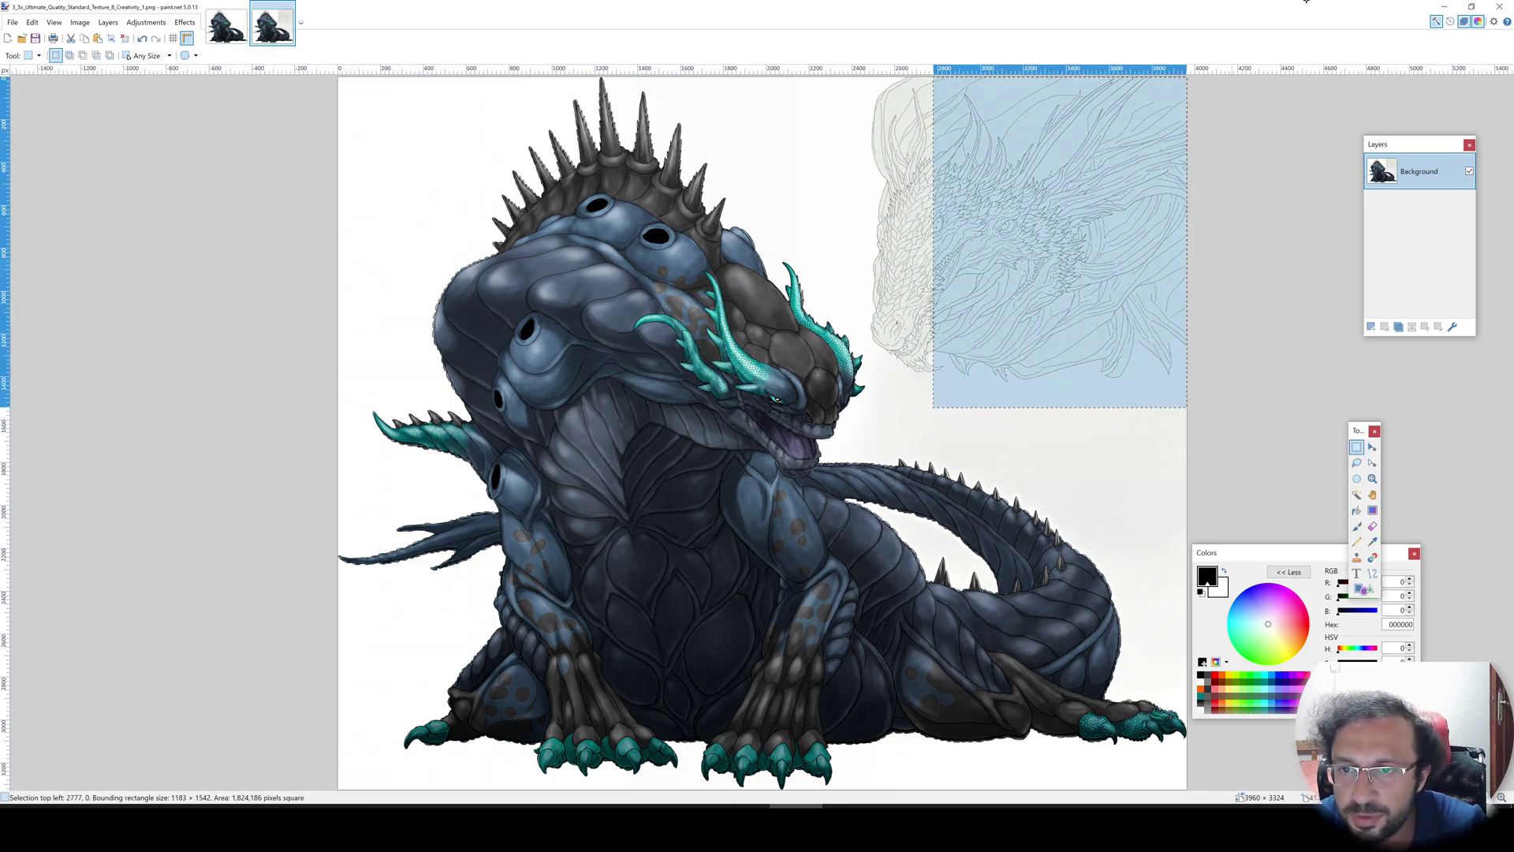
key("Delete")
mouse_move(966, 419)
left_mouse_down()
mouse_move(888, 79)
mouse_move(869, 76)
left_mouse_up()
key("Delete")
key("ctrl+d")
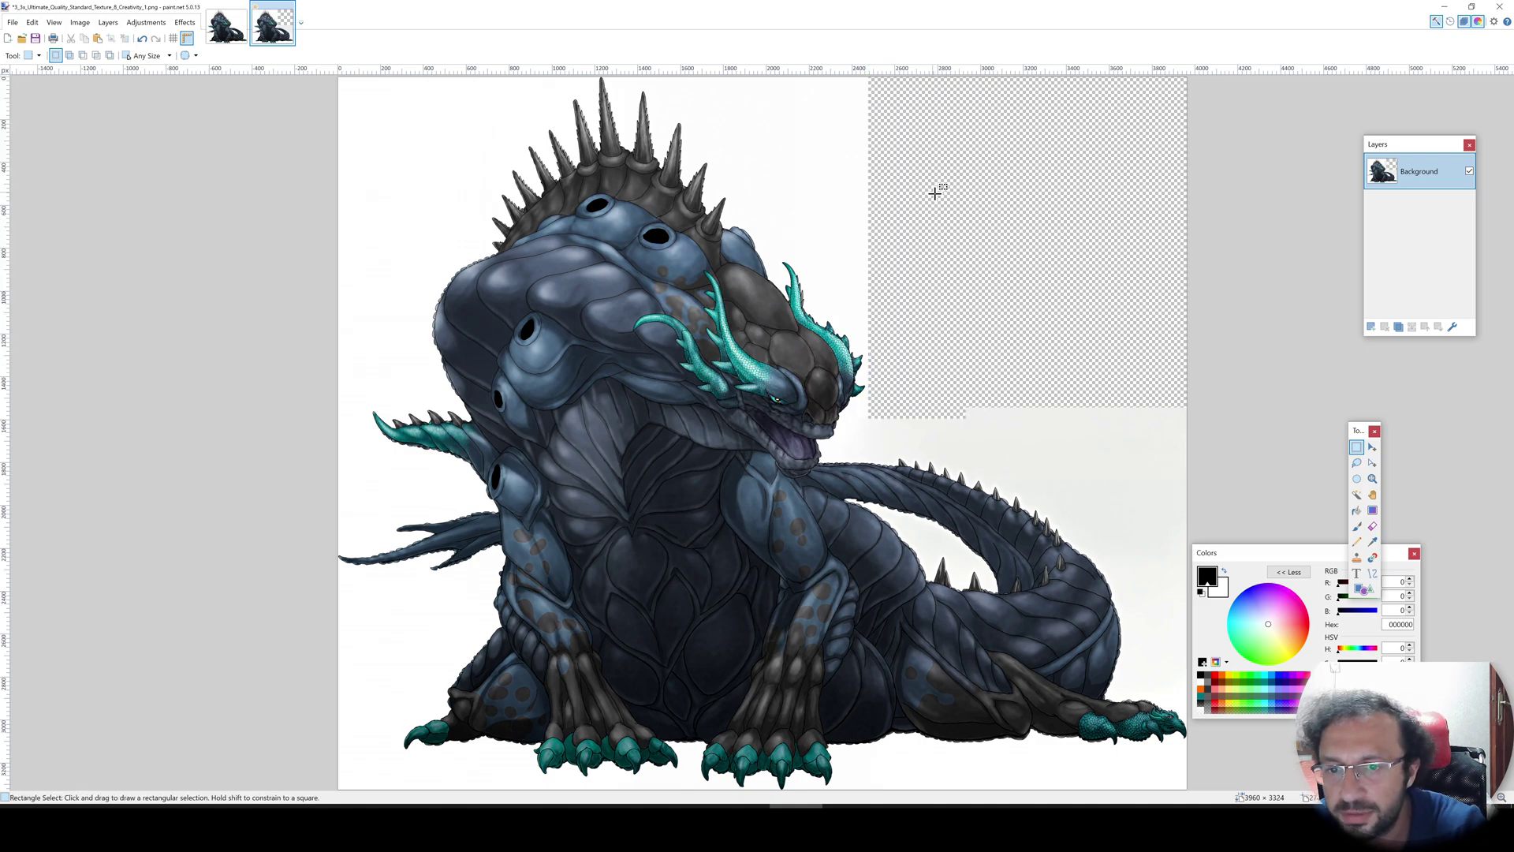
Save the edited upscale and switch back to the Patreon tutorial
key("ctrl+s")
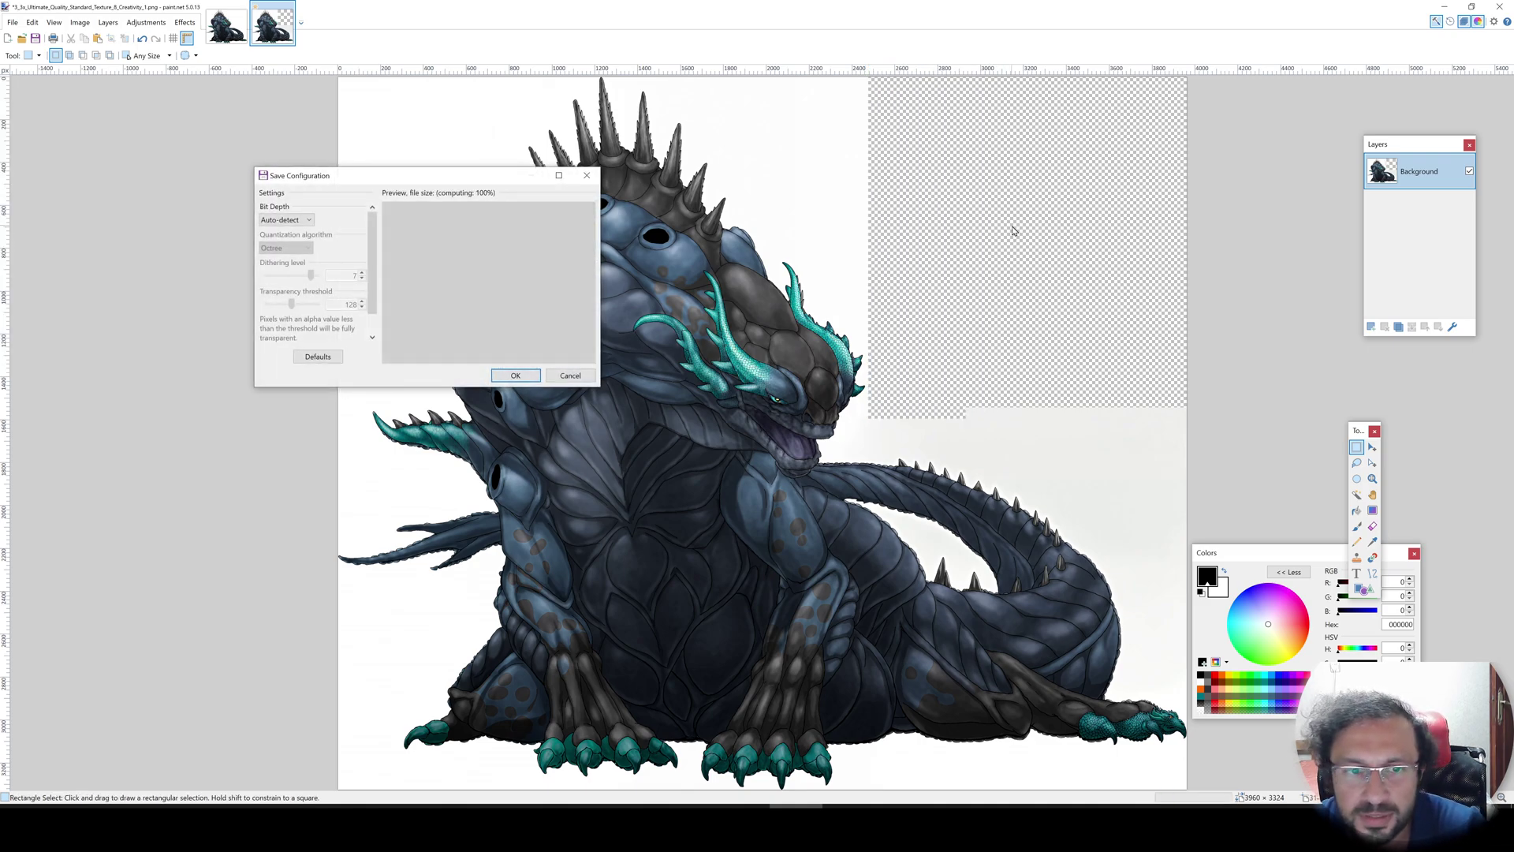
key("Return")
key("alt+Tab")
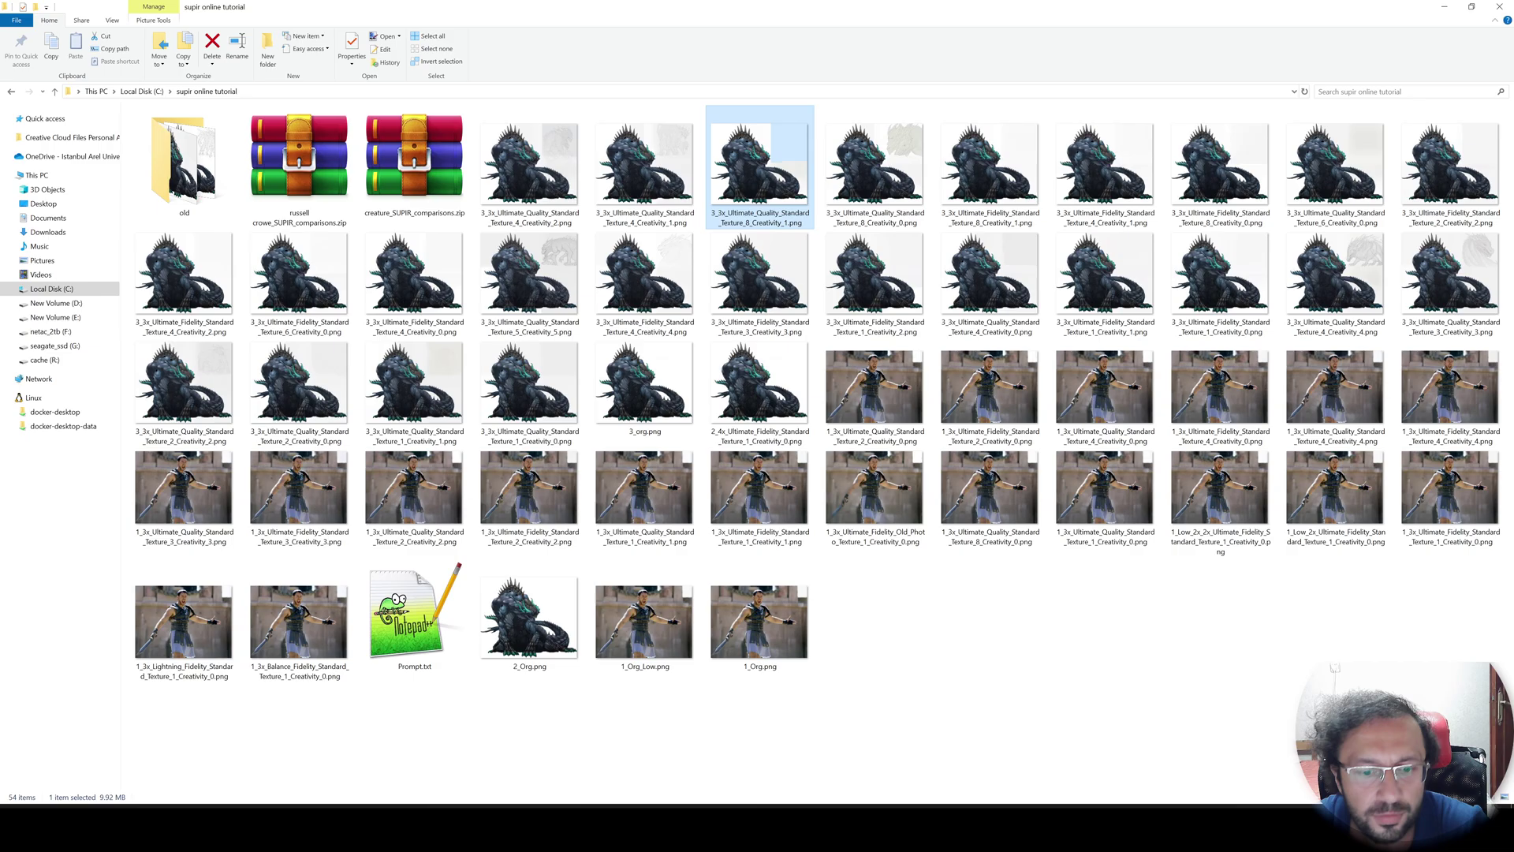
key("alt+Tab")
scroll(607, 713, "down", 4)
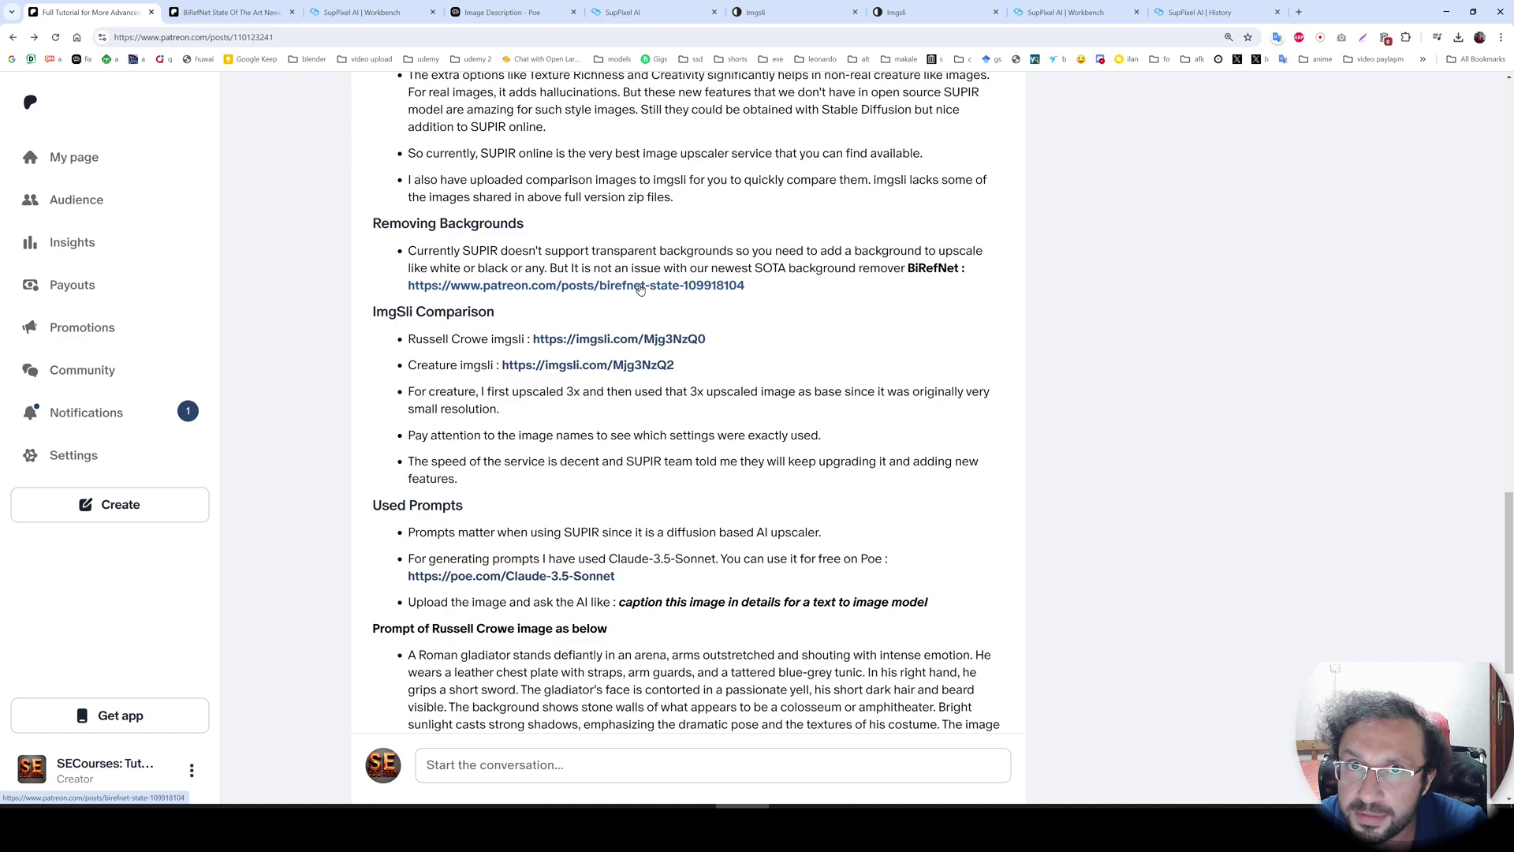
Open the BiRefNet Patreon post and launch Windows_Start_App.bat from the BiRefNet_V1 folder
left_click(627, 290)
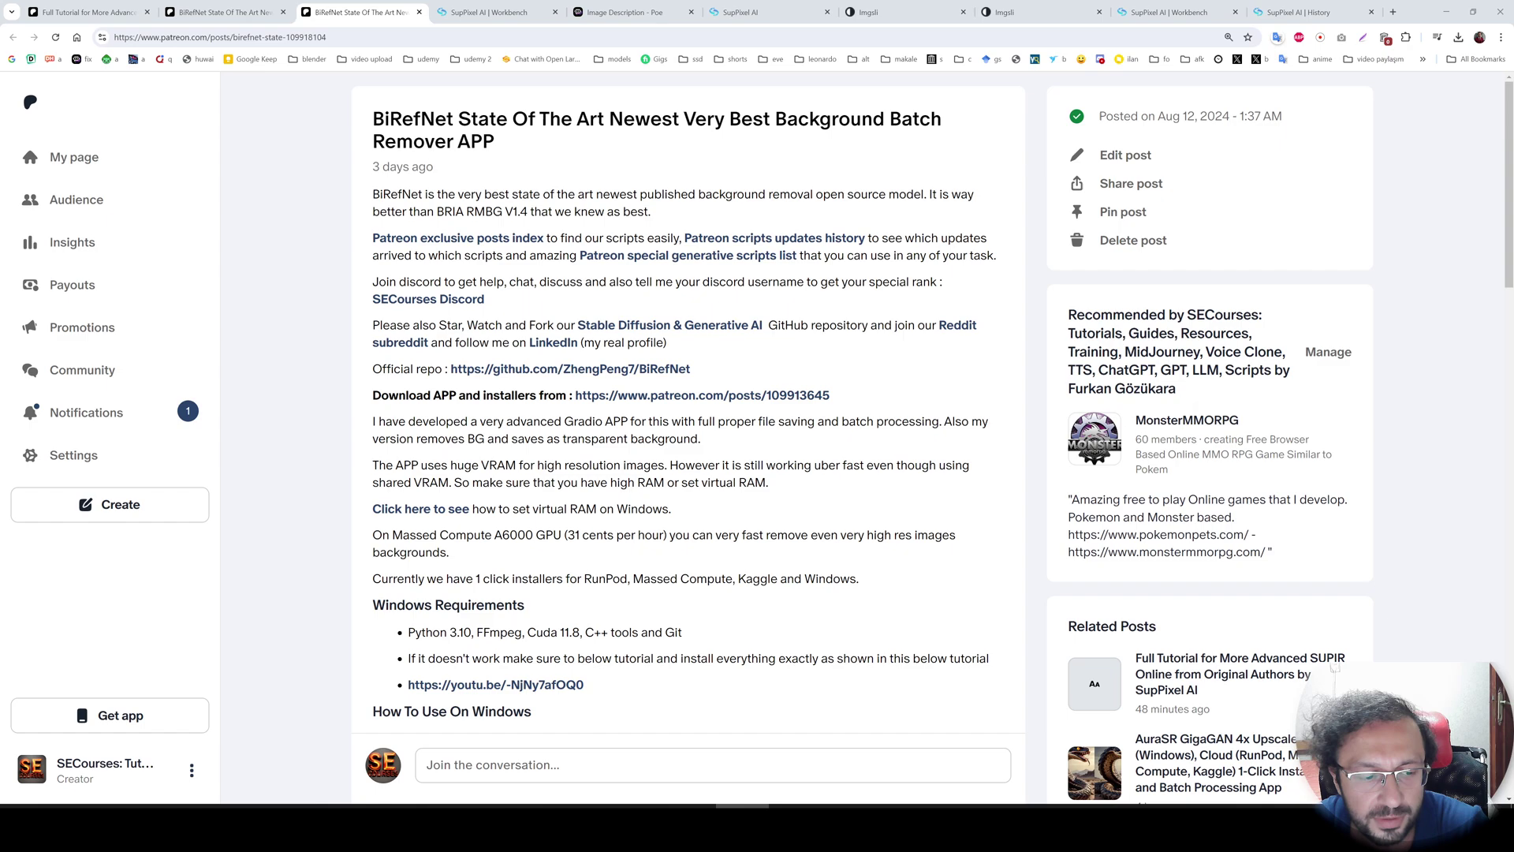
left_click(520, 552)
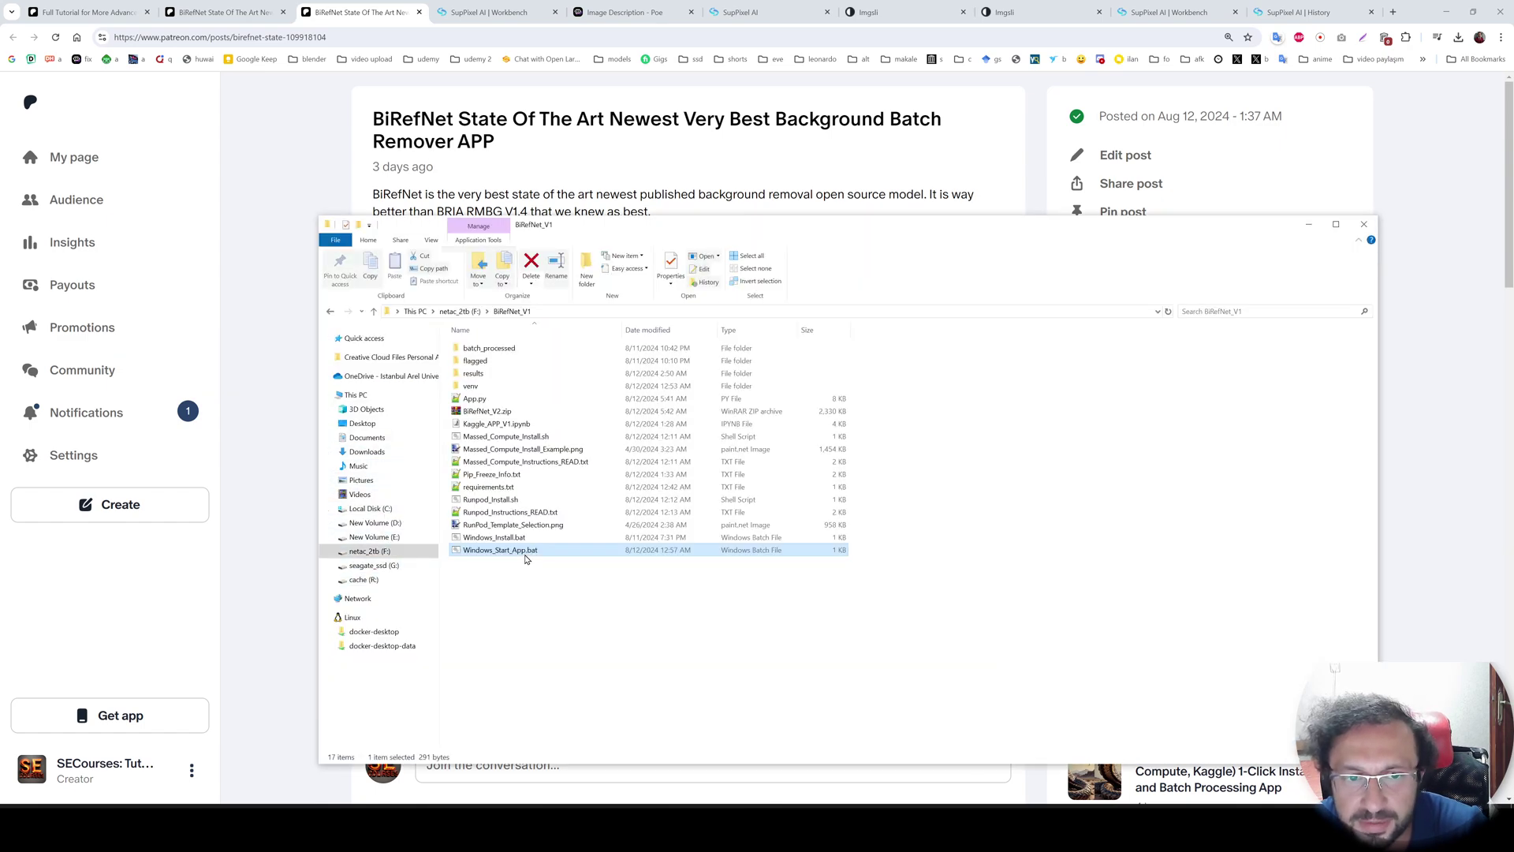
double_click(525, 556)
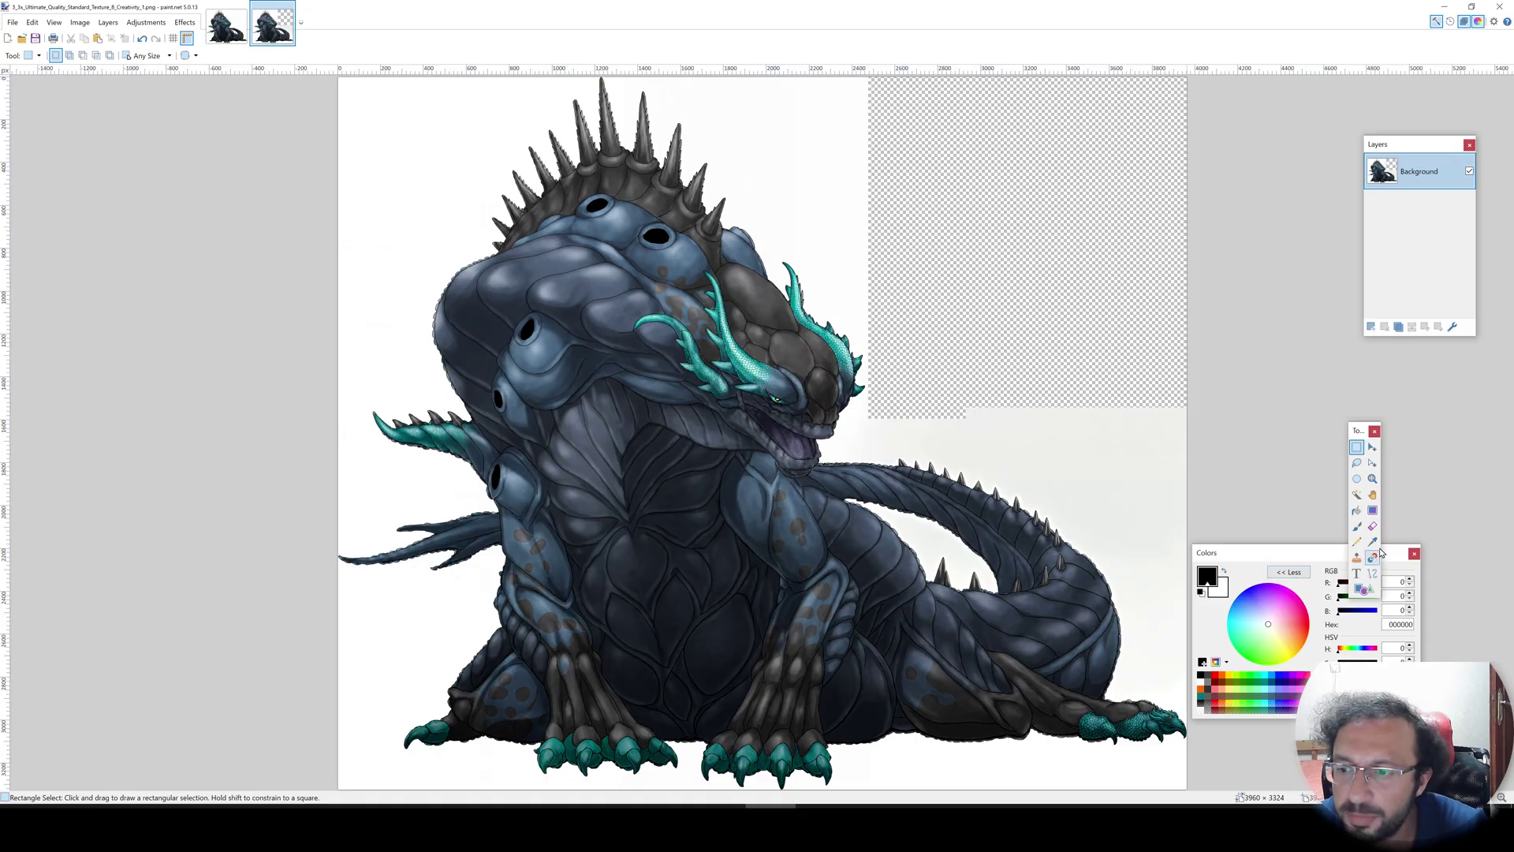
Magic-wand the transparent area in paint.net, then drop the creature drawing into BiRefNet's Input Image box
left_click(1353, 498)
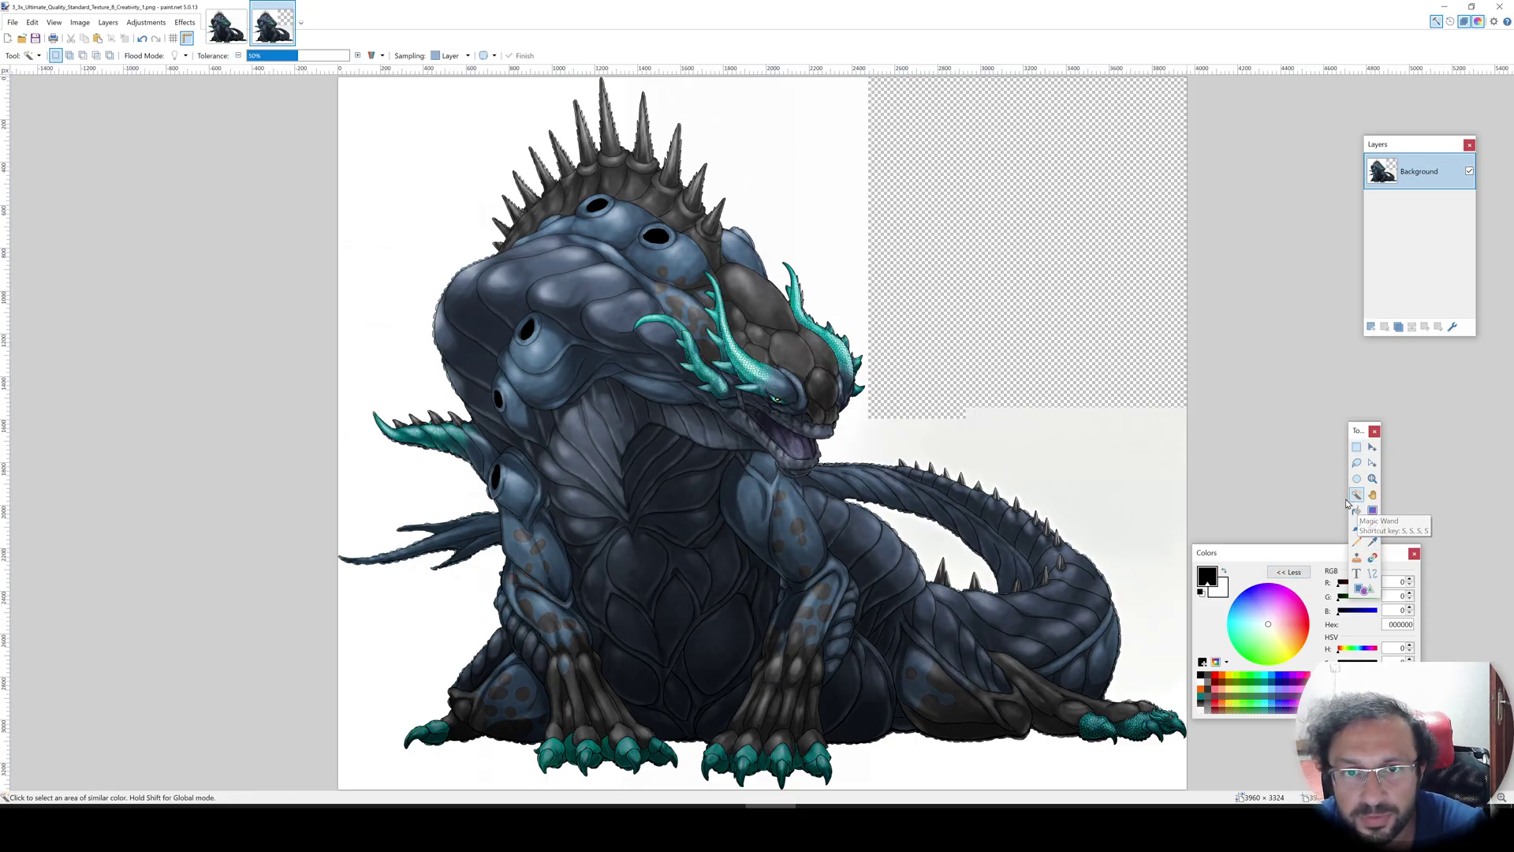
left_click(880, 187)
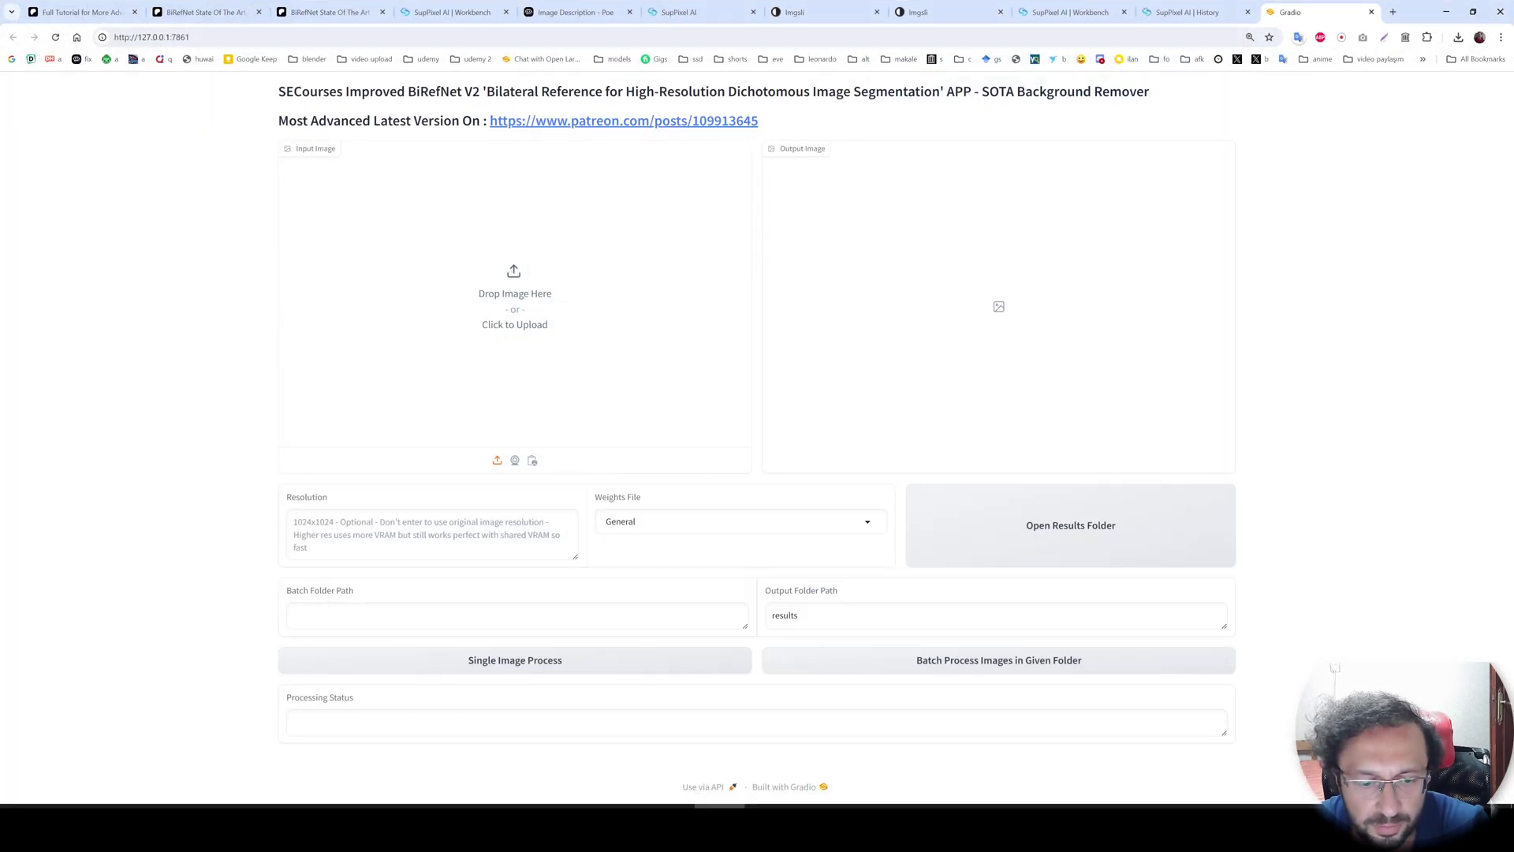
left_click_drag(443, 145, 554, 315)
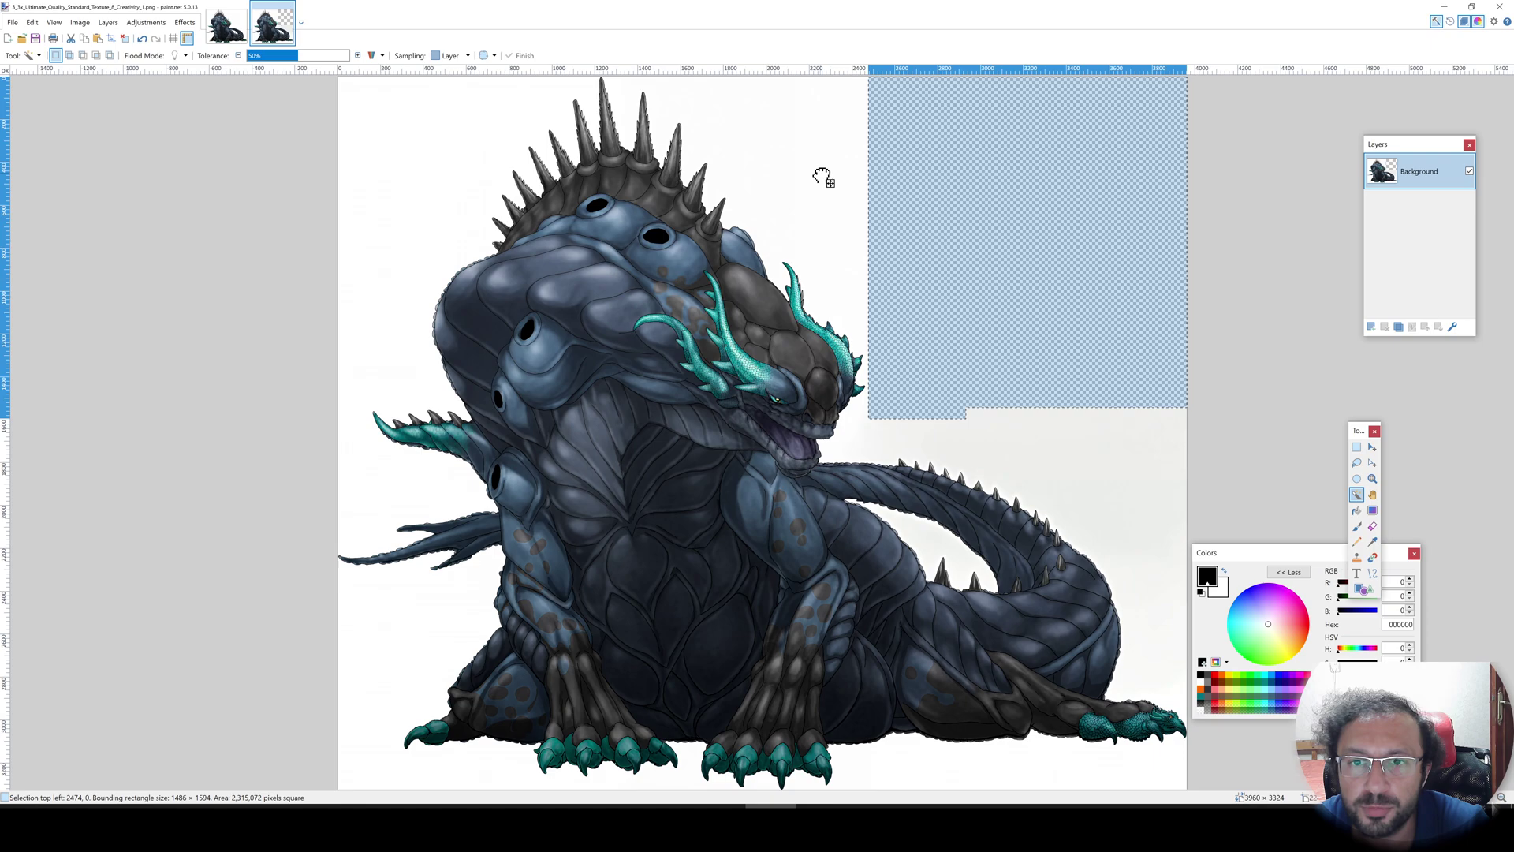
Erase the white background around the upscaled creature to transparency
left_click(822, 174)
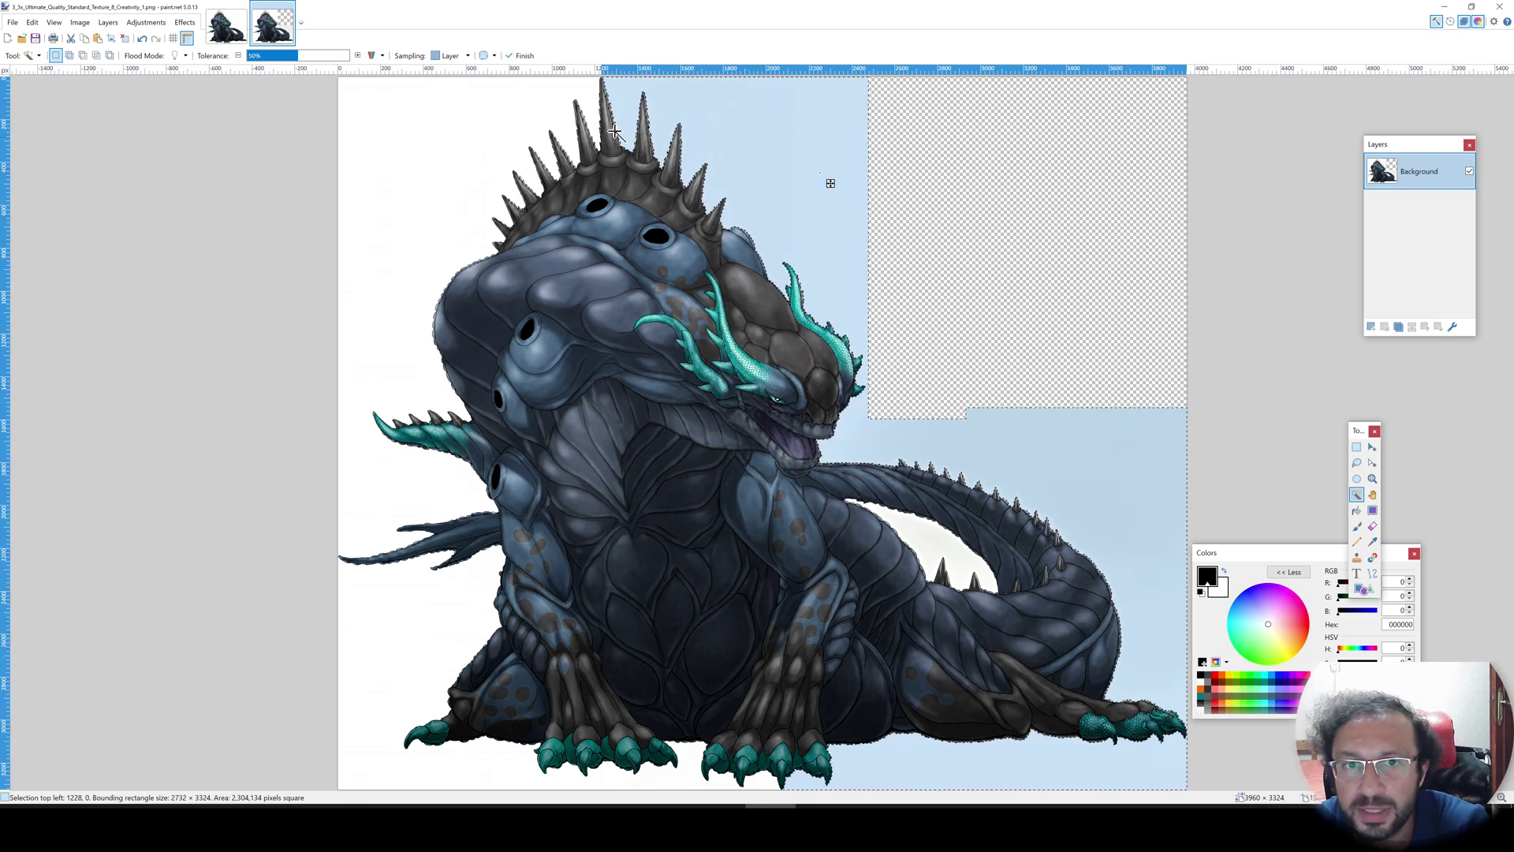
key("Delete")
left_click(480, 135)
key("Delete")
scroll(726, 80, "up", 2)
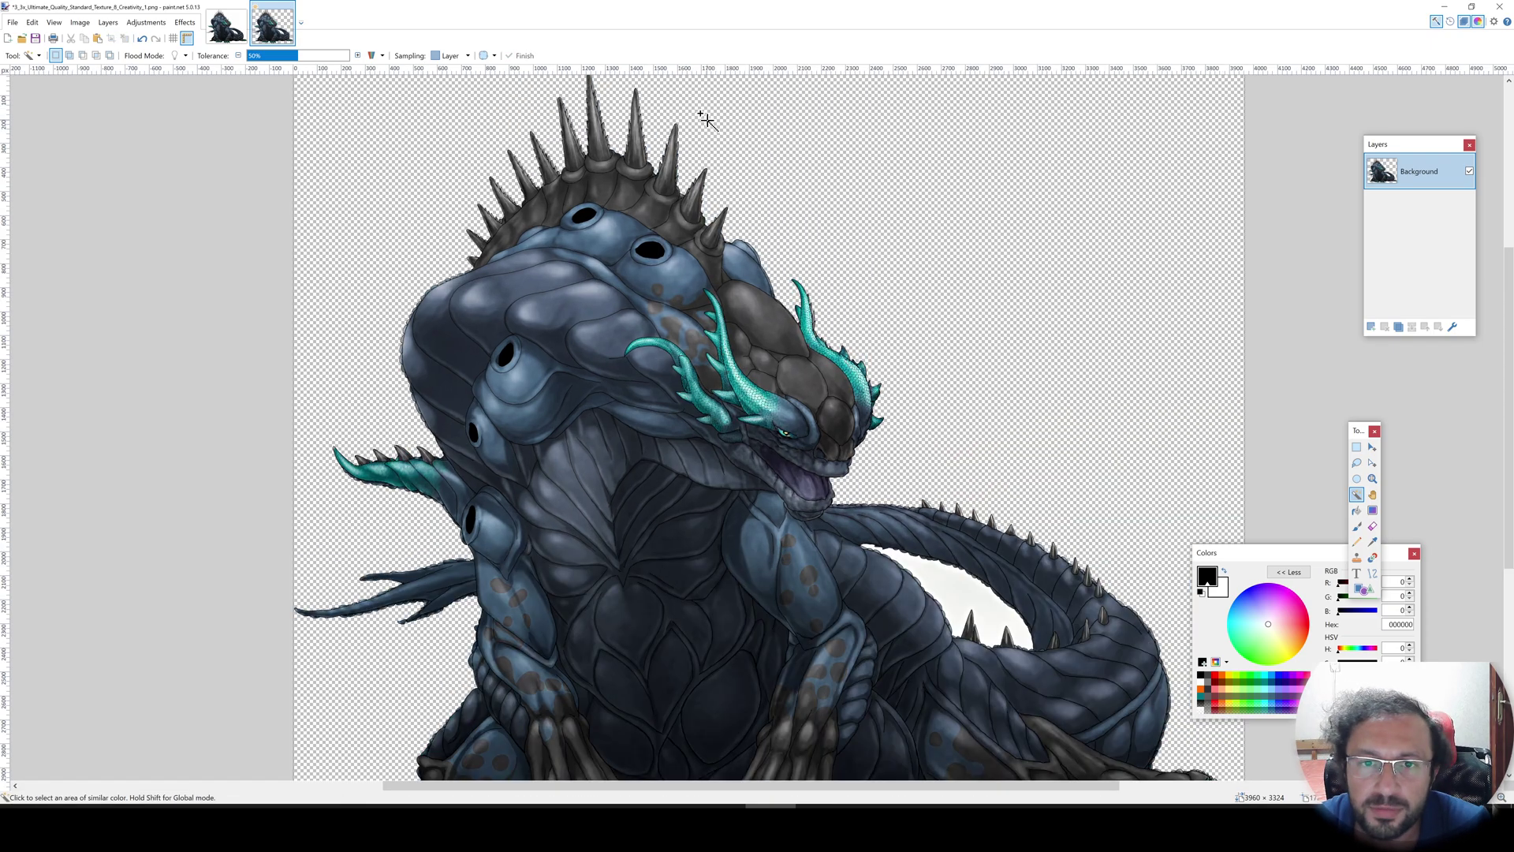
scroll(702, 118, "up", 2)
scroll(682, 209, "up", 2)
scroll(572, 246, "up", 2)
scroll(571, 246, "up", 1)
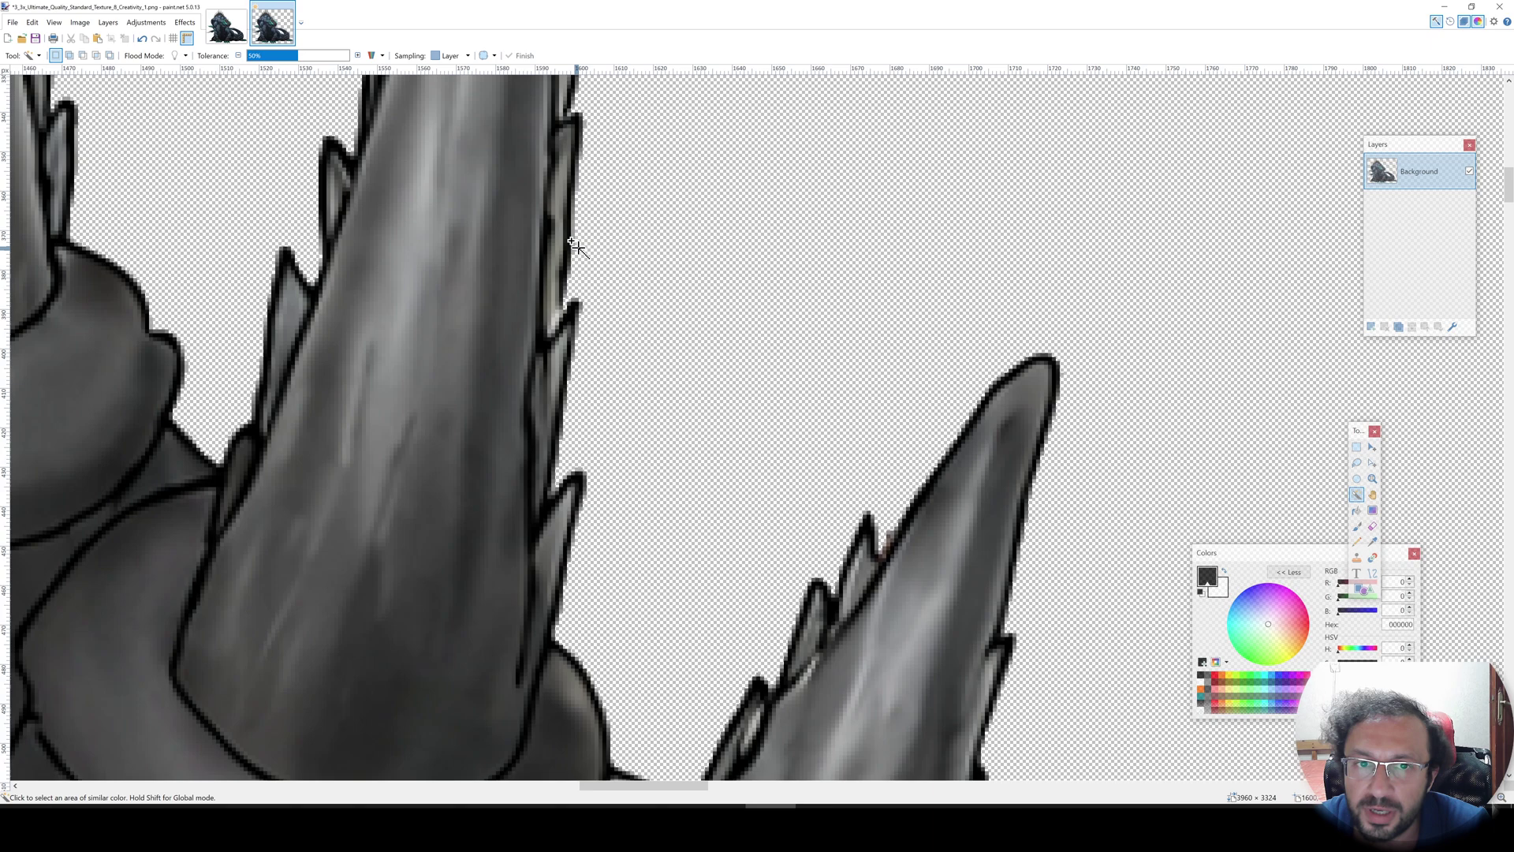
scroll(580, 246, "up", 1)
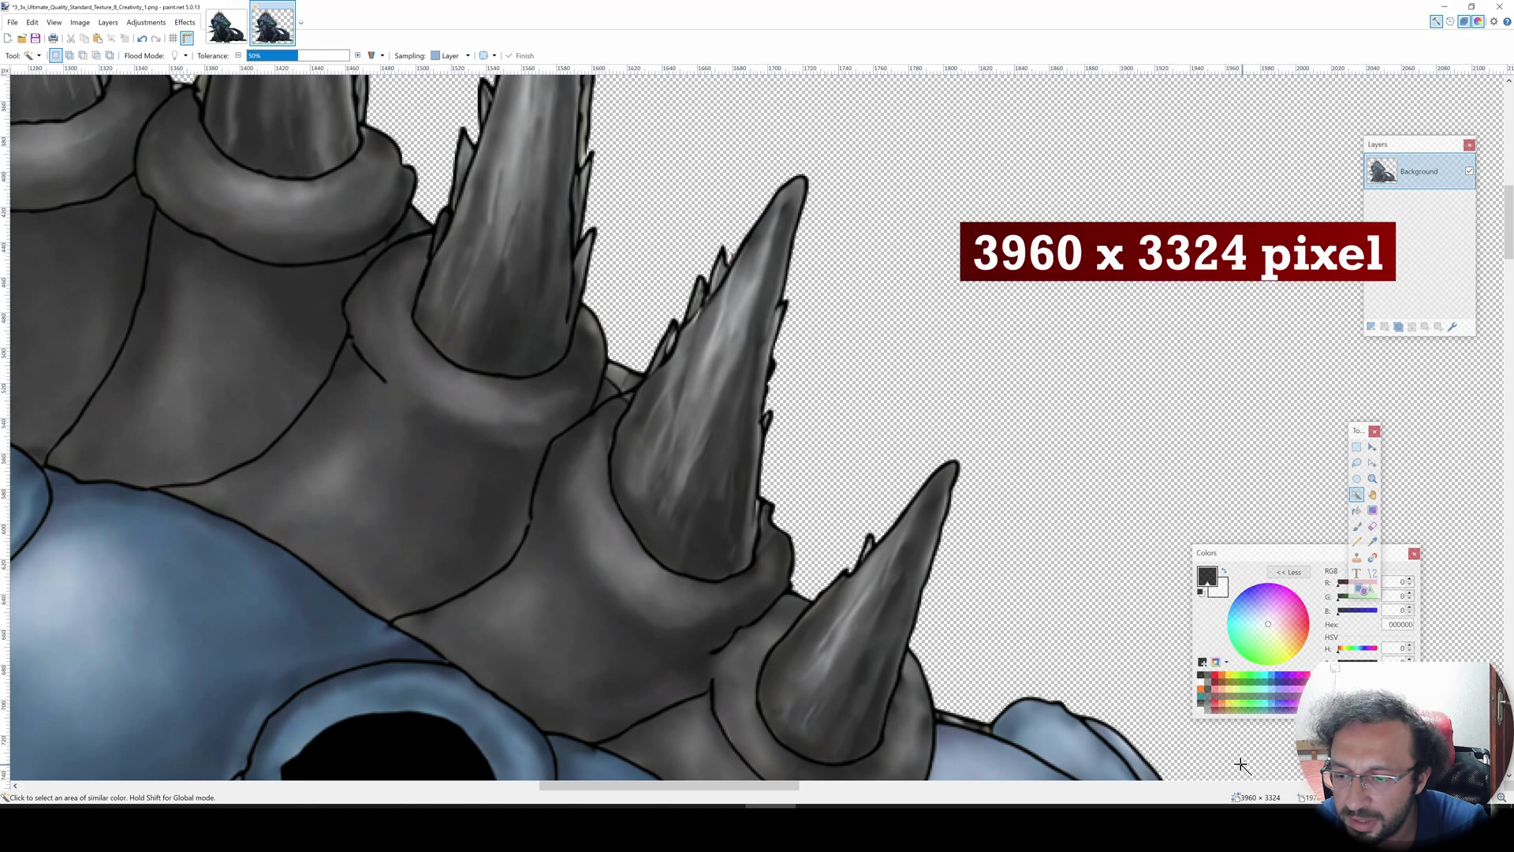
scroll(1241, 765, "down", 3)
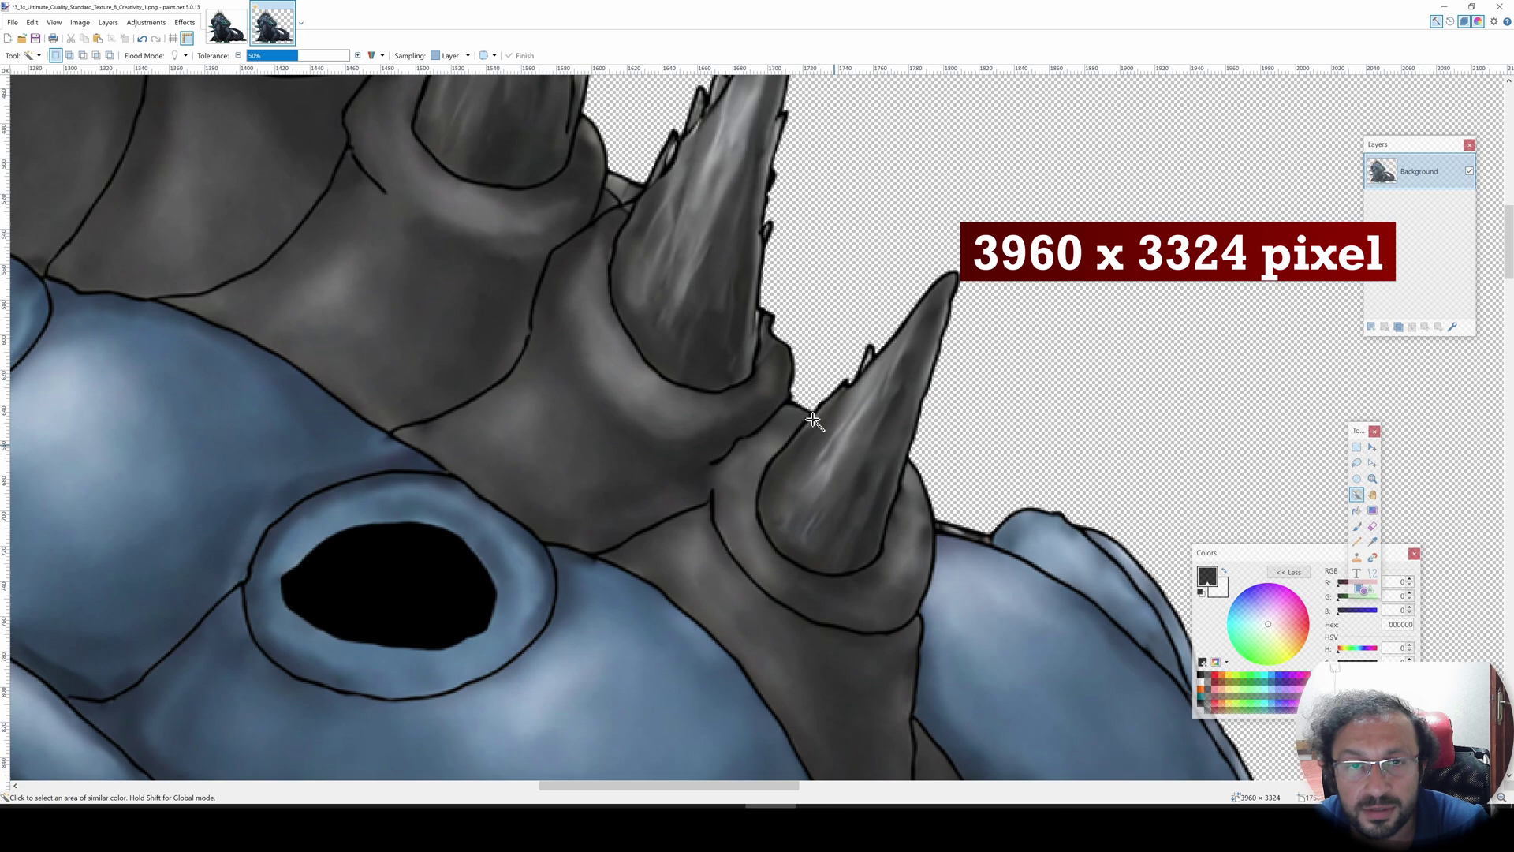
Compare with the 330x277 original and the downloaded BiRefNet cutout, then return to the BiRefNet post
key("ctrl+Tab")
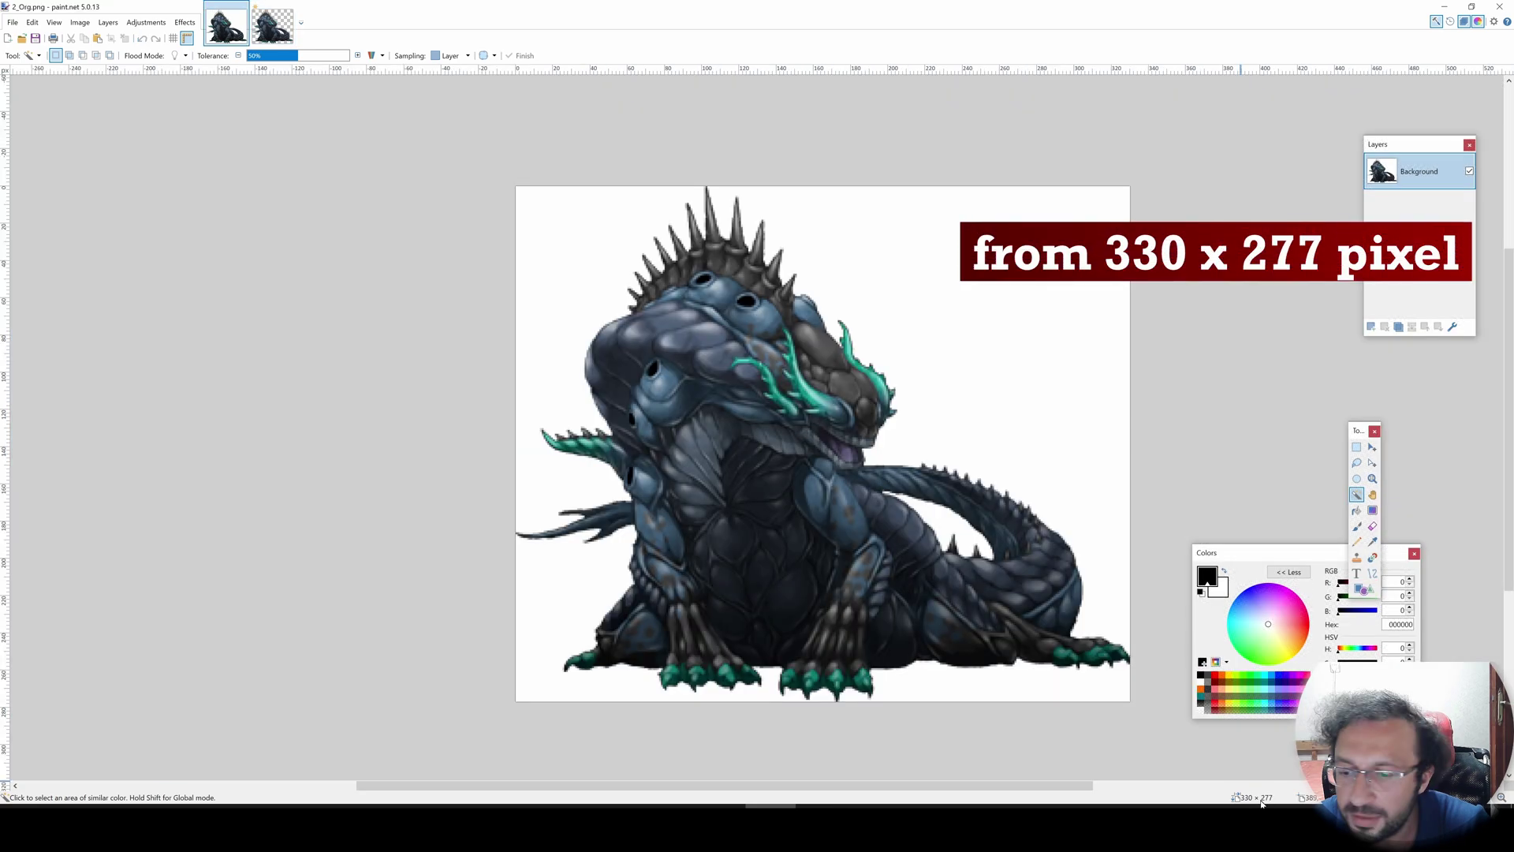
key("ctrl+Tab")
scroll(729, 294, "down", 1)
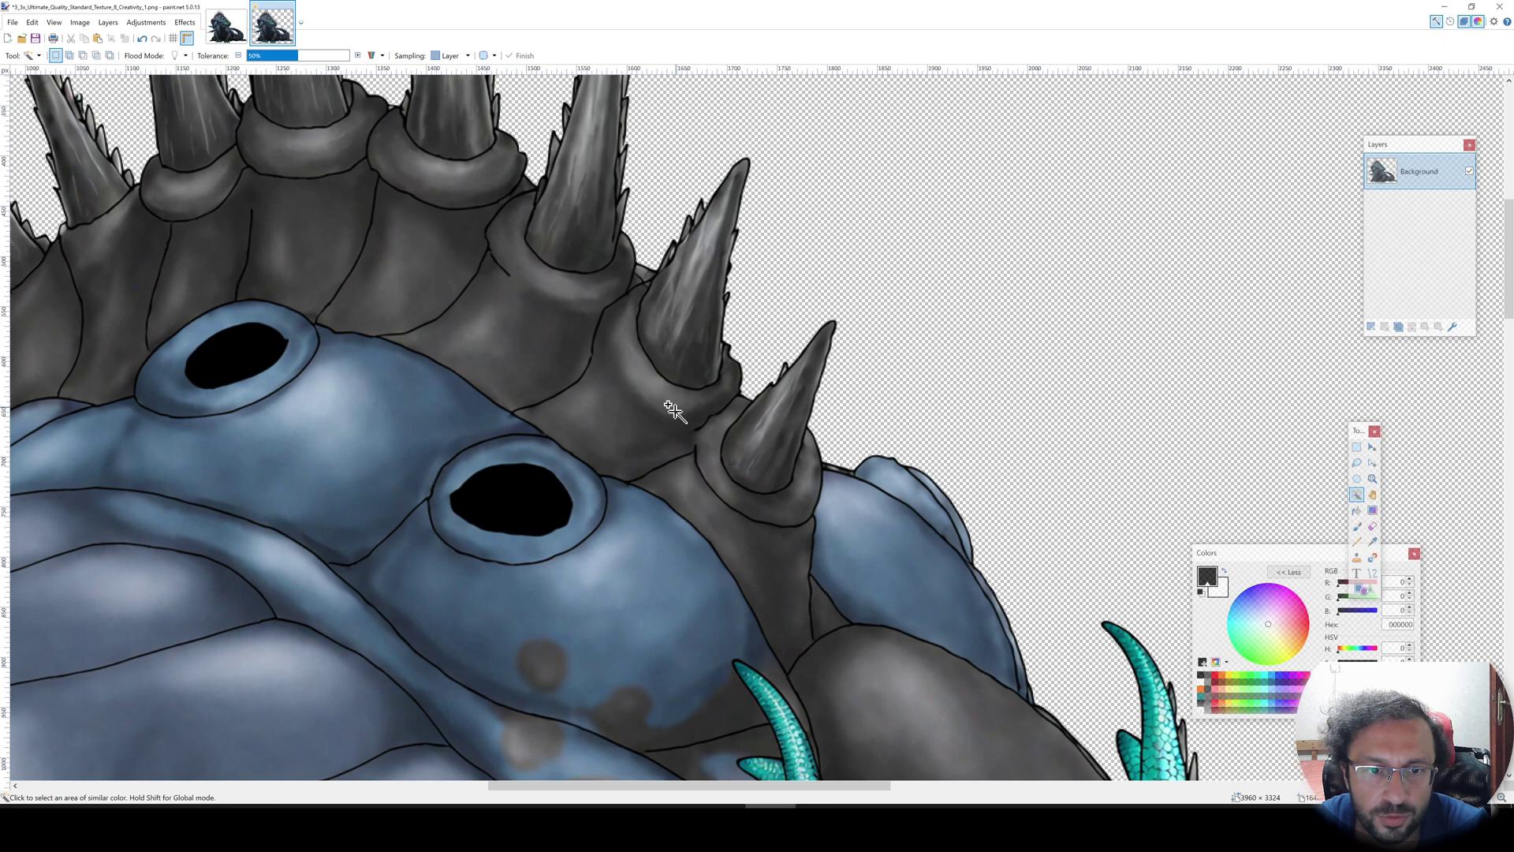
scroll(730, 295, "down", 3)
scroll(730, 295, "up", 2)
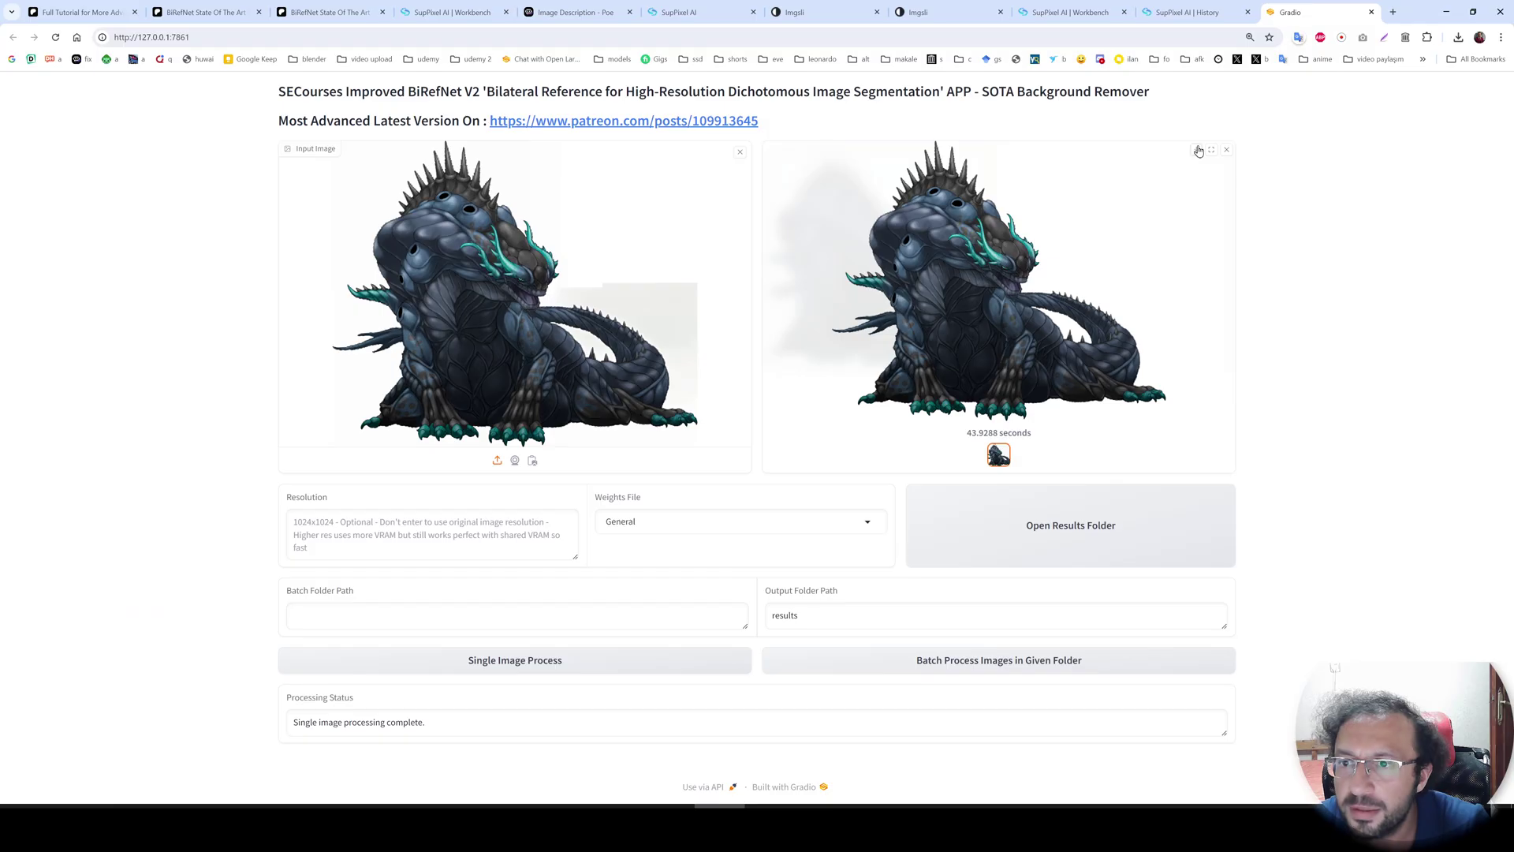
left_click(1197, 150)
left_click(1336, 77)
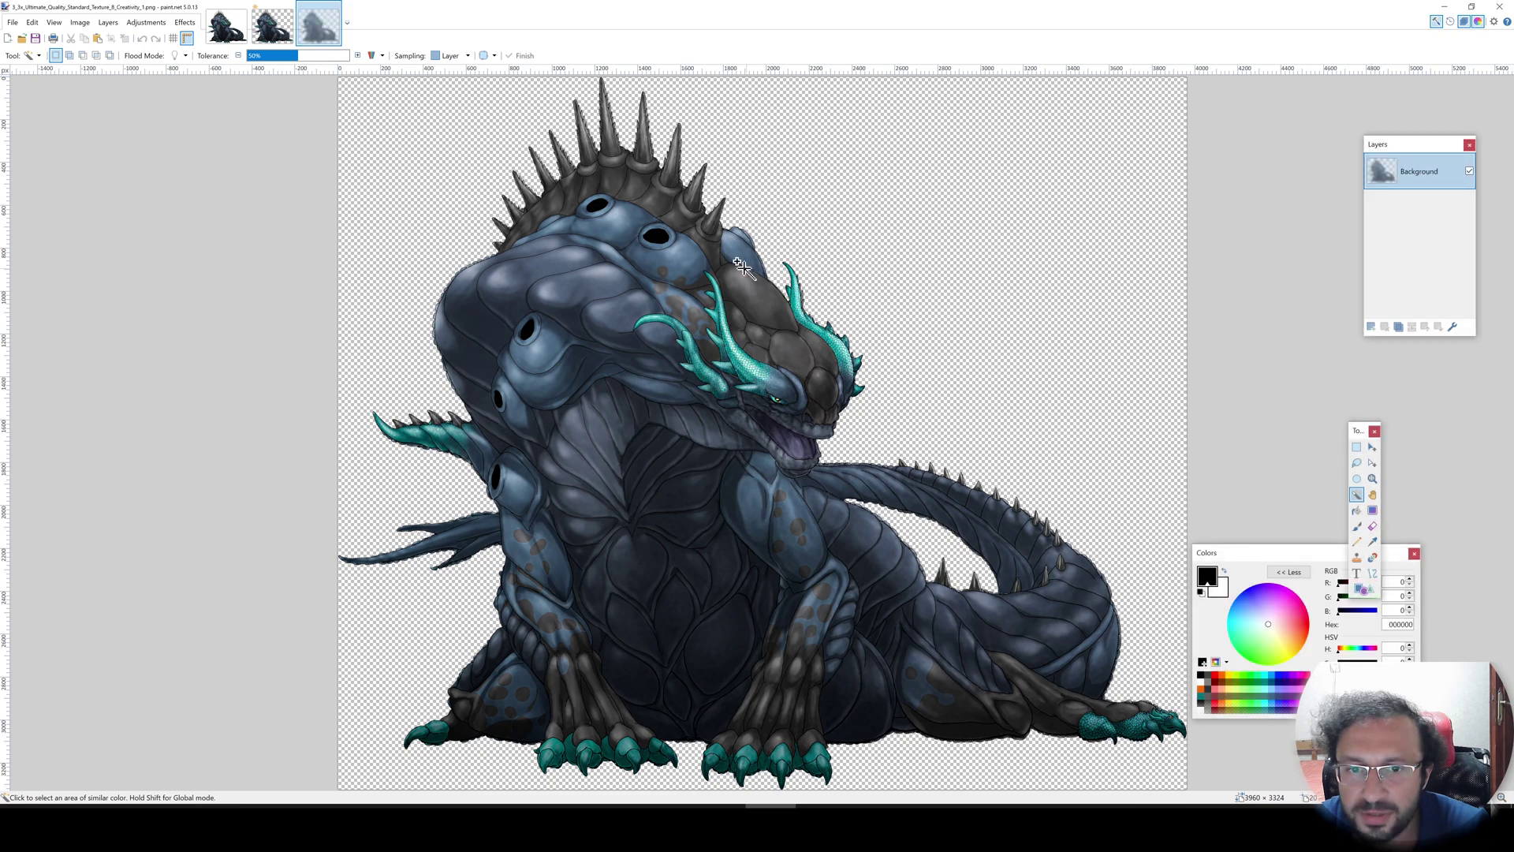
scroll(742, 263, "up", 5)
scroll(591, 271, "up", 2)
scroll(498, 294, "down", 2)
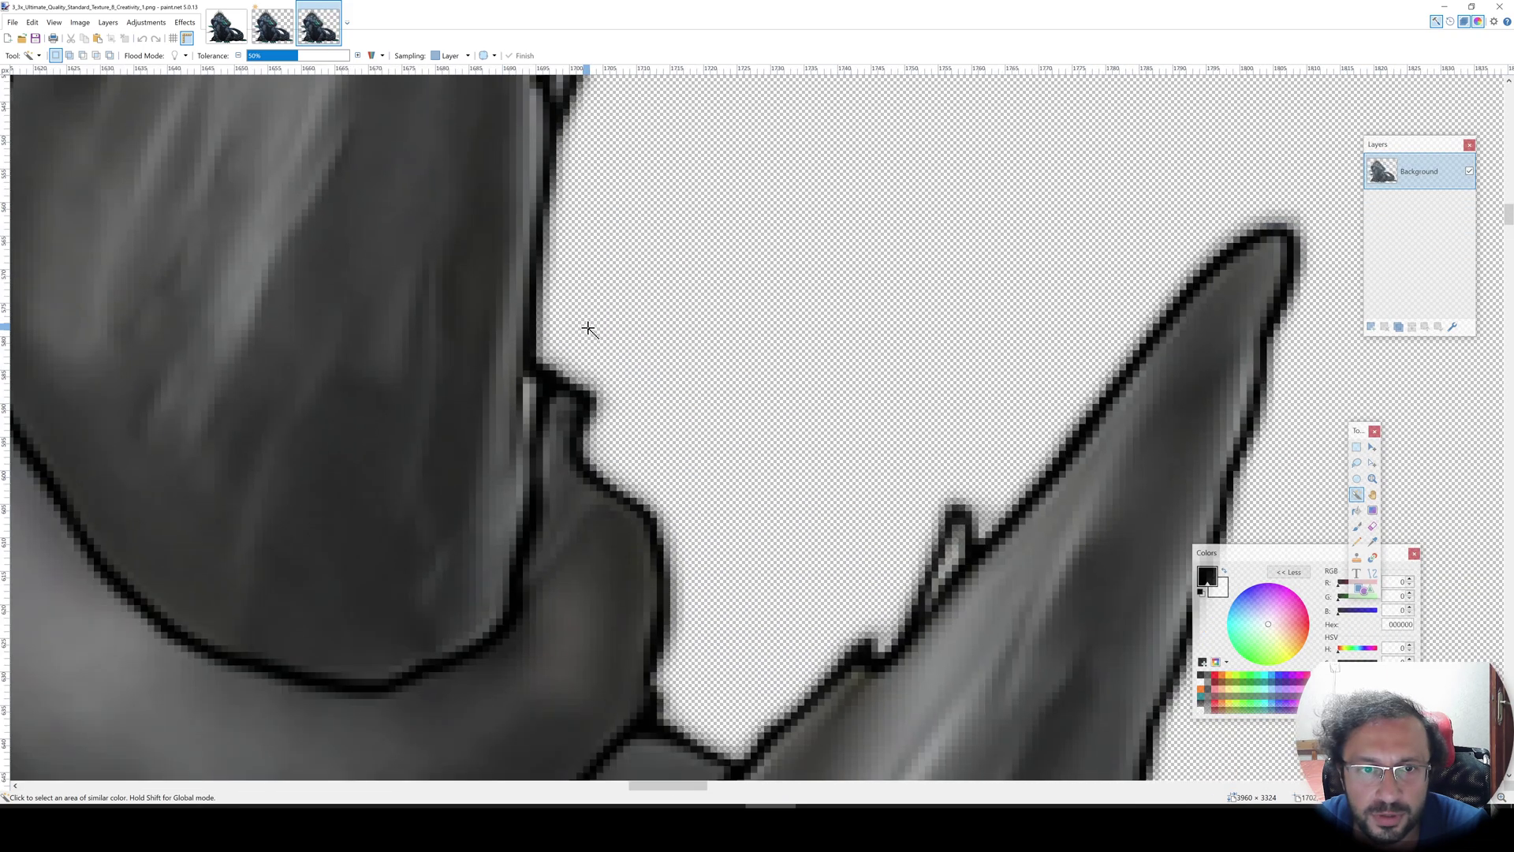
scroll(591, 328, "up", 2)
scroll(615, 327, "down", 2)
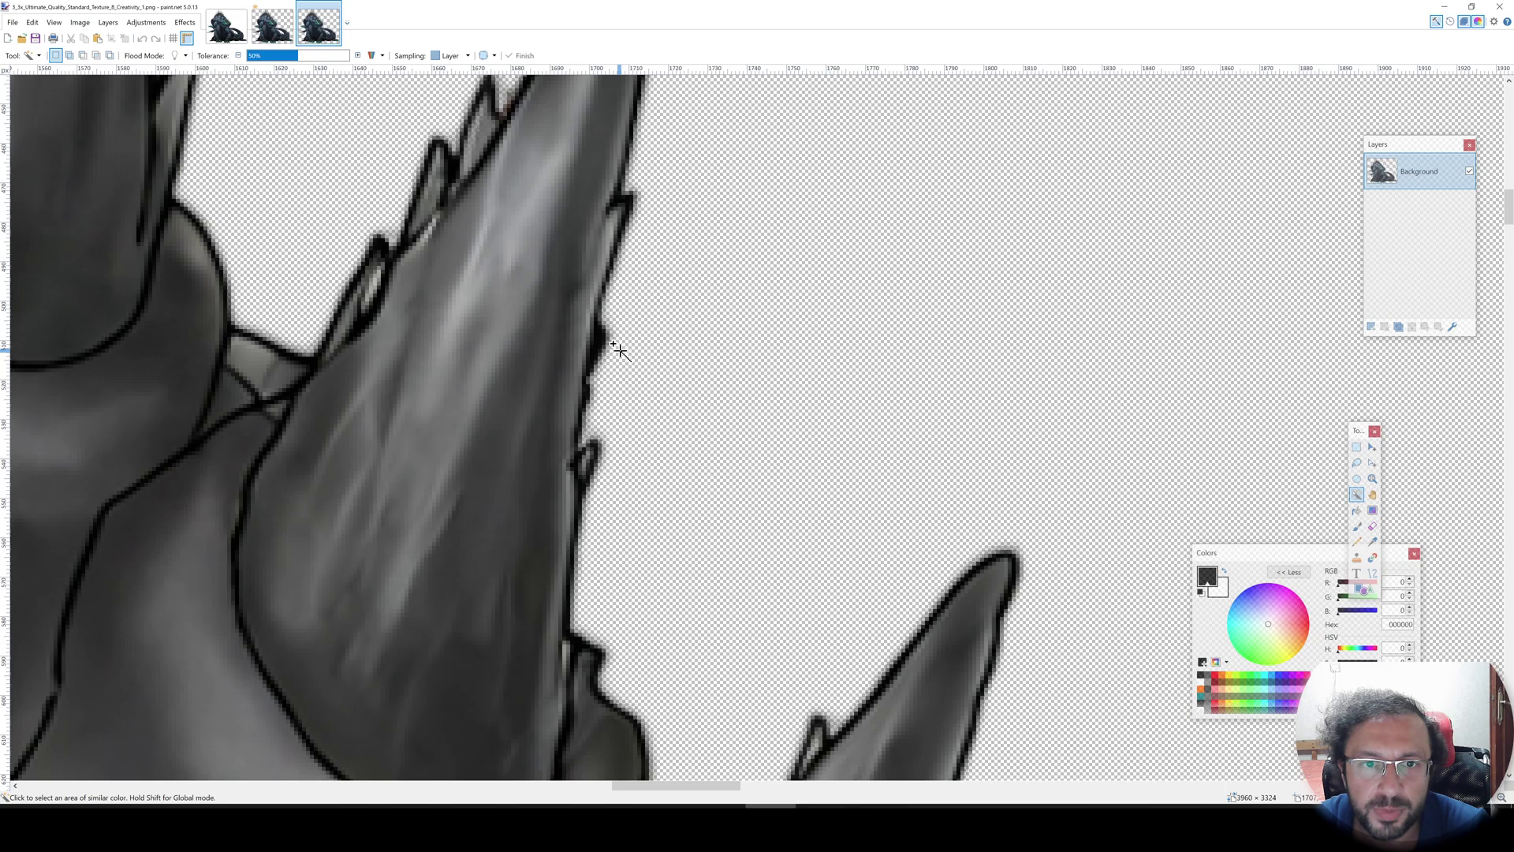
scroll(615, 345, "down", 4)
scroll(615, 346, "down", 3)
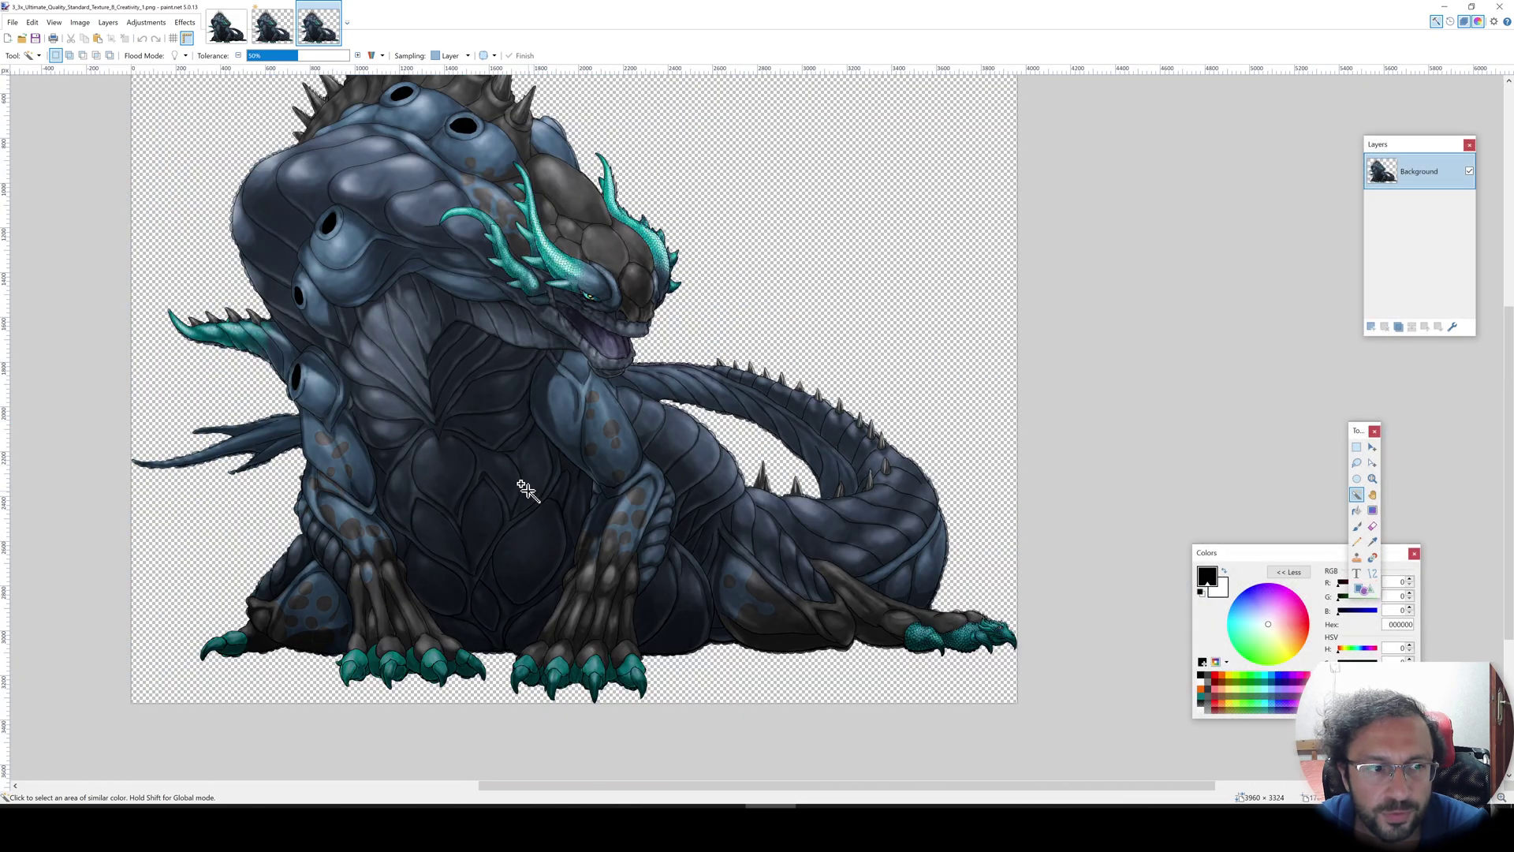
key("alt+Tab")
left_click(206, 12)
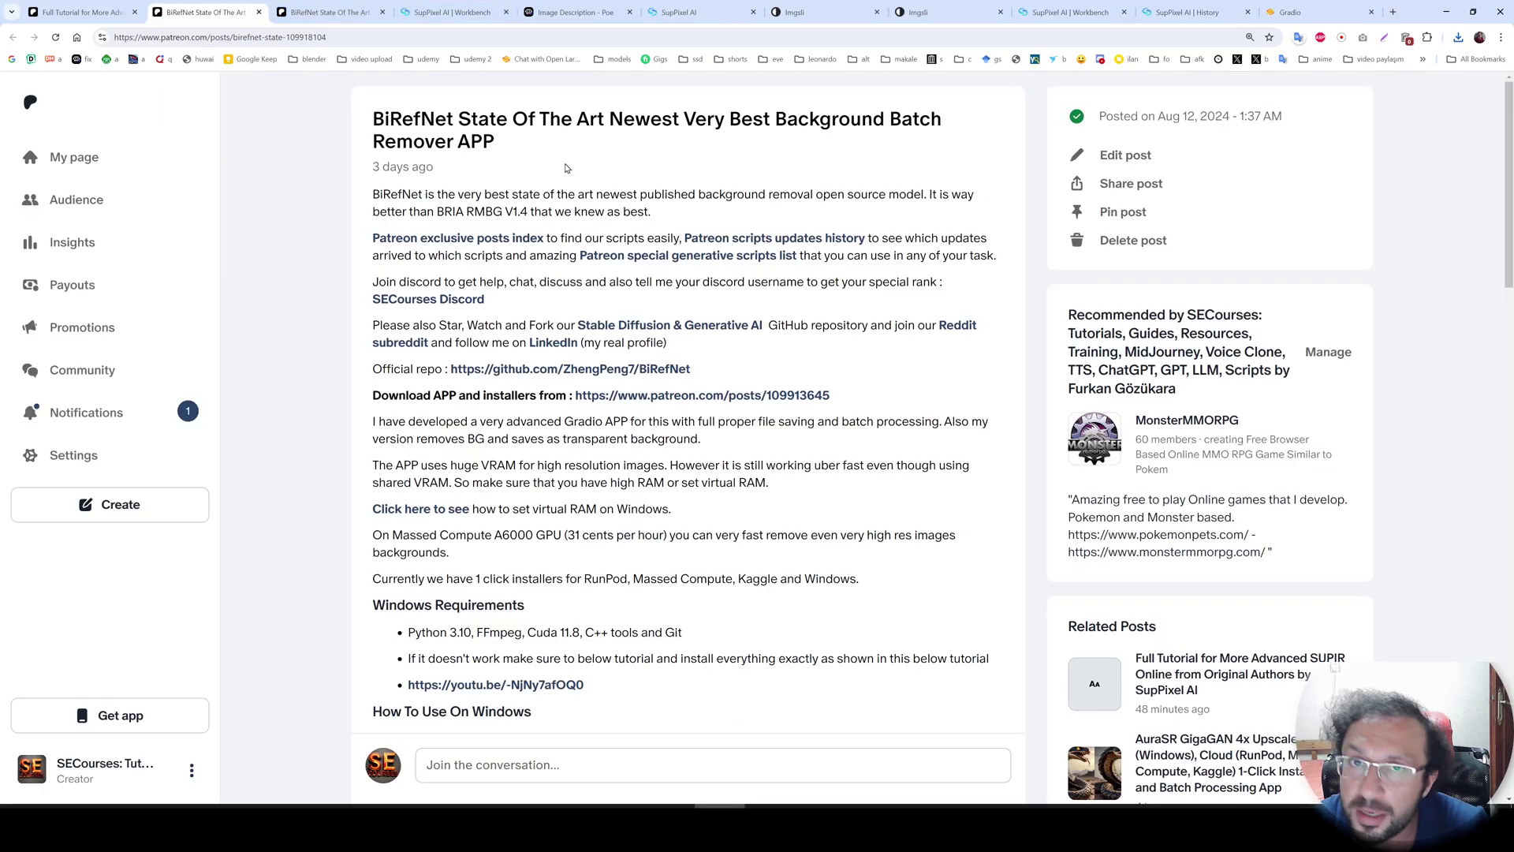
Pair Ultimate_Fidelity_Standard_Texture_1_Creativity_0 (left) with Texture_1_Creativity_1 (right) in the gladiator comparison
left_click(81, 13)
scroll(612, 359, "up", 1)
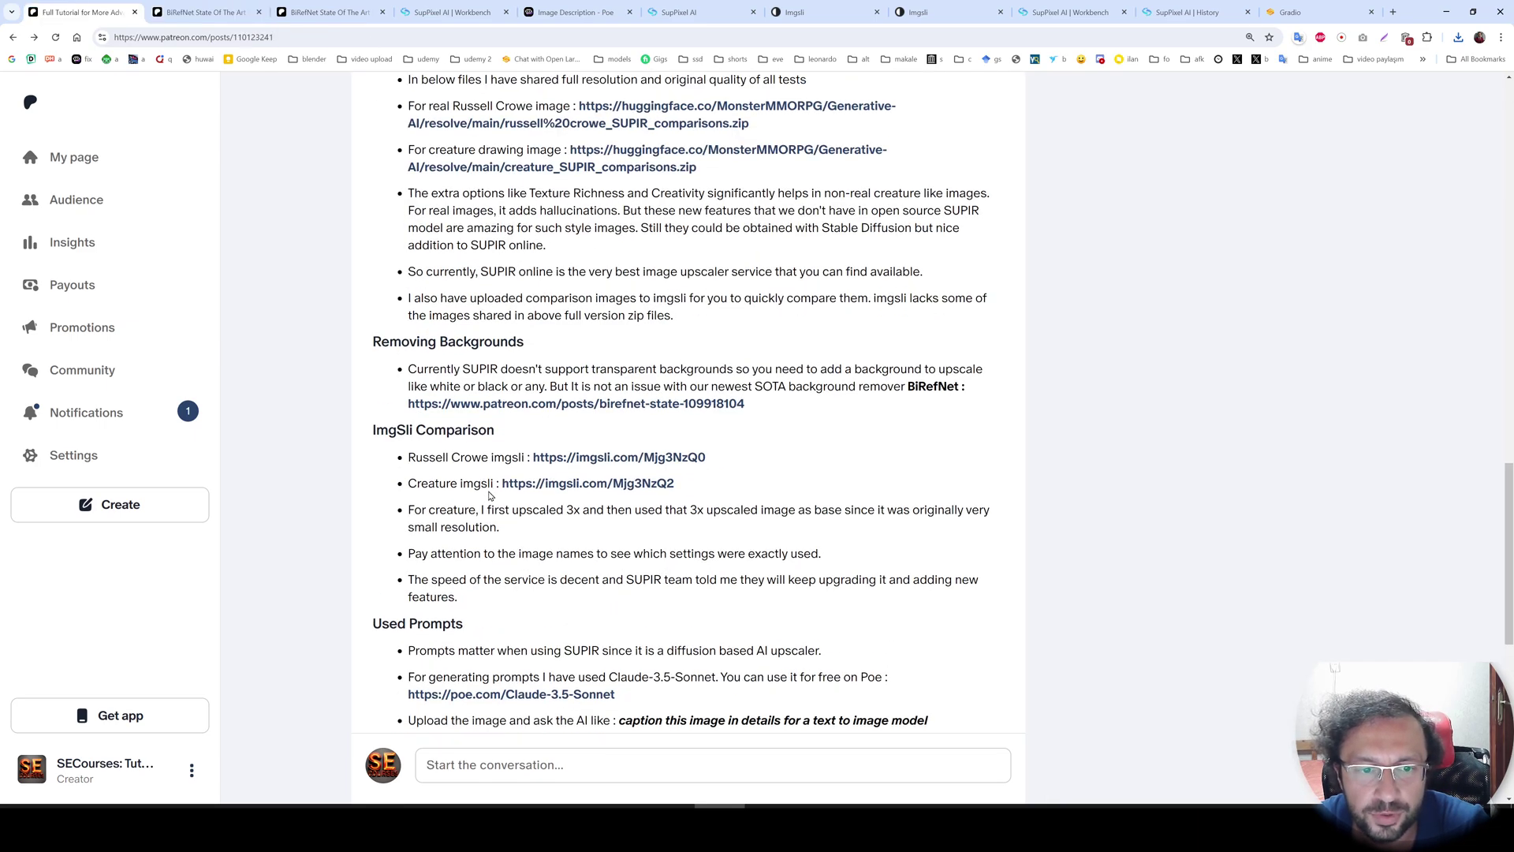
scroll(556, 345, "down", 1)
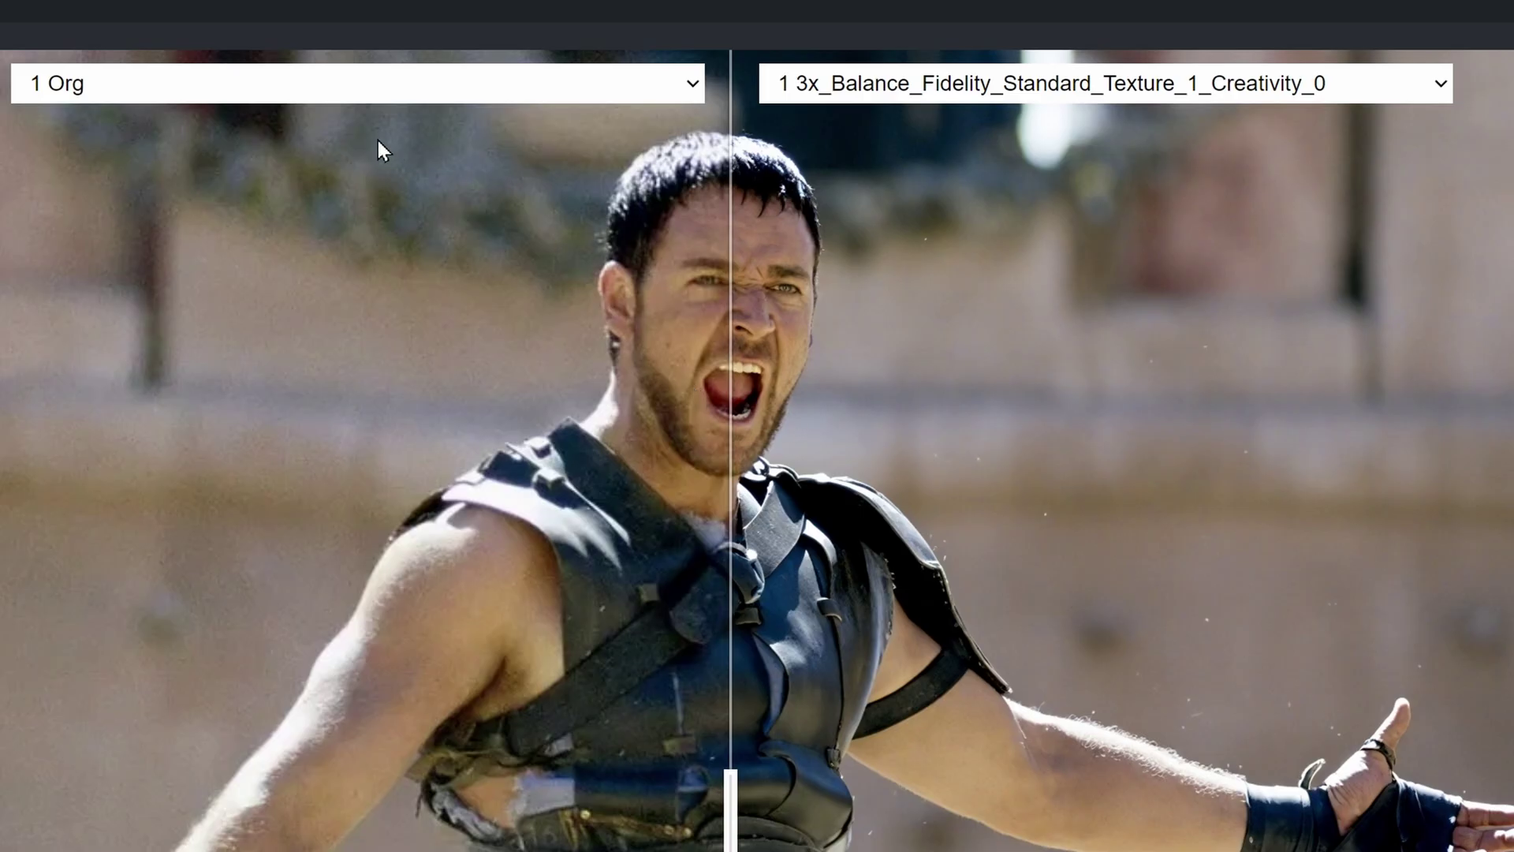
left_click(305, 92)
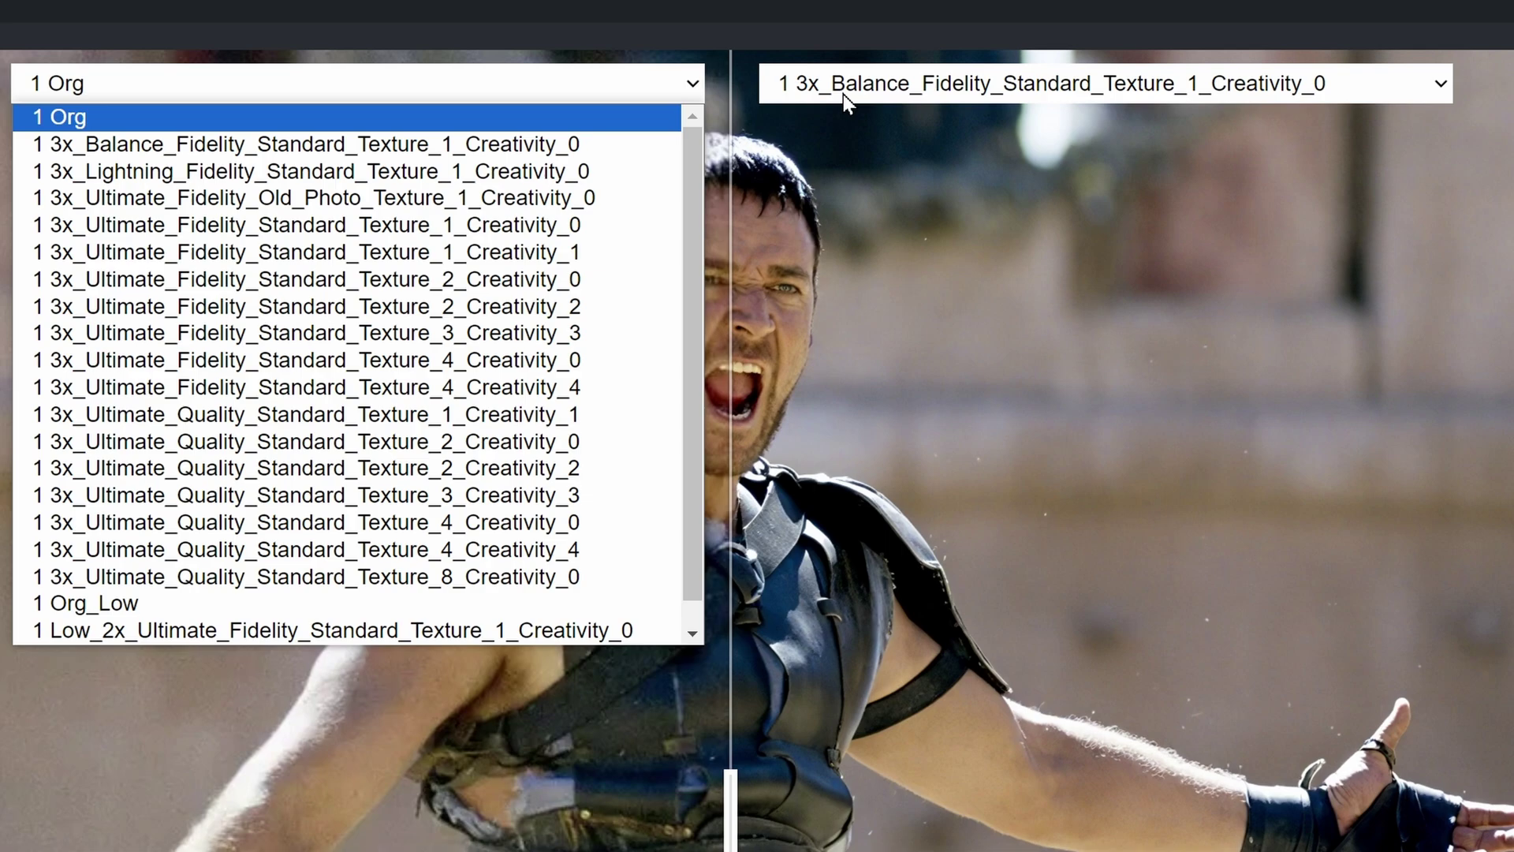
left_click(844, 94)
left_click(421, 86)
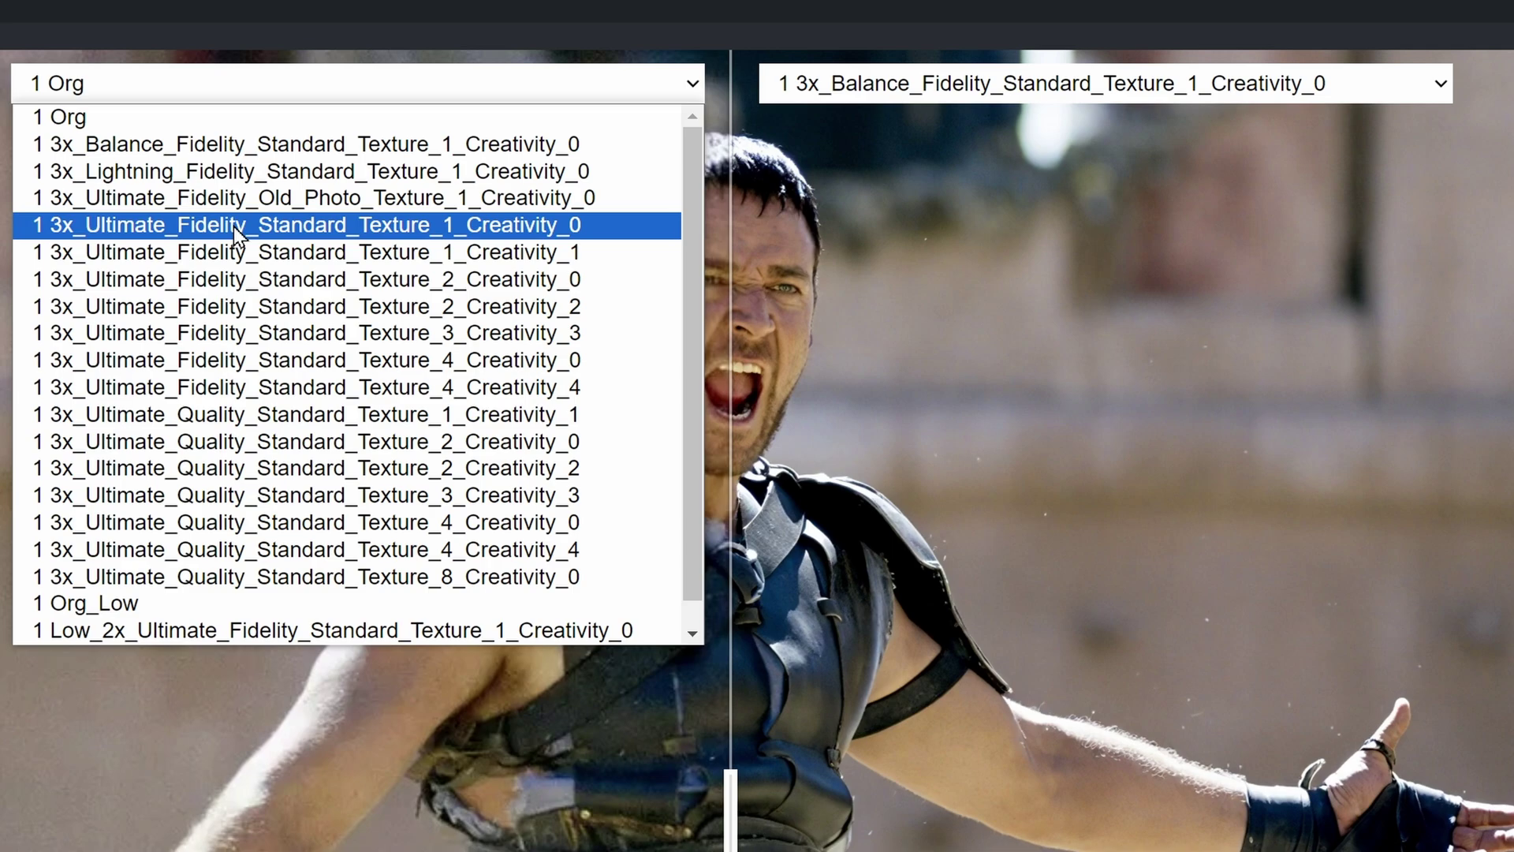
left_click(297, 228)
left_click(972, 85)
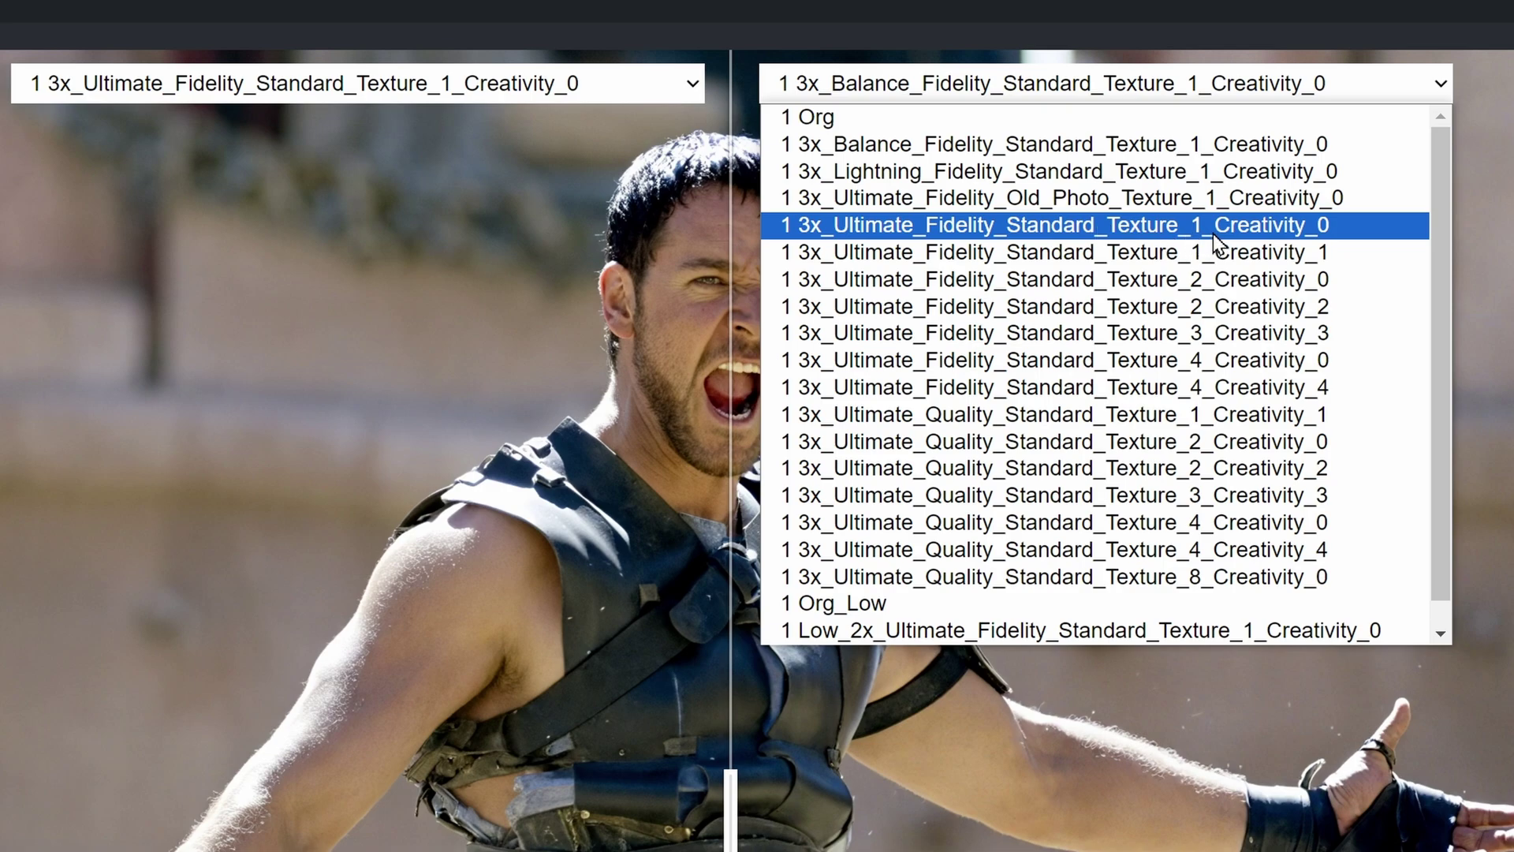
left_click(1232, 260)
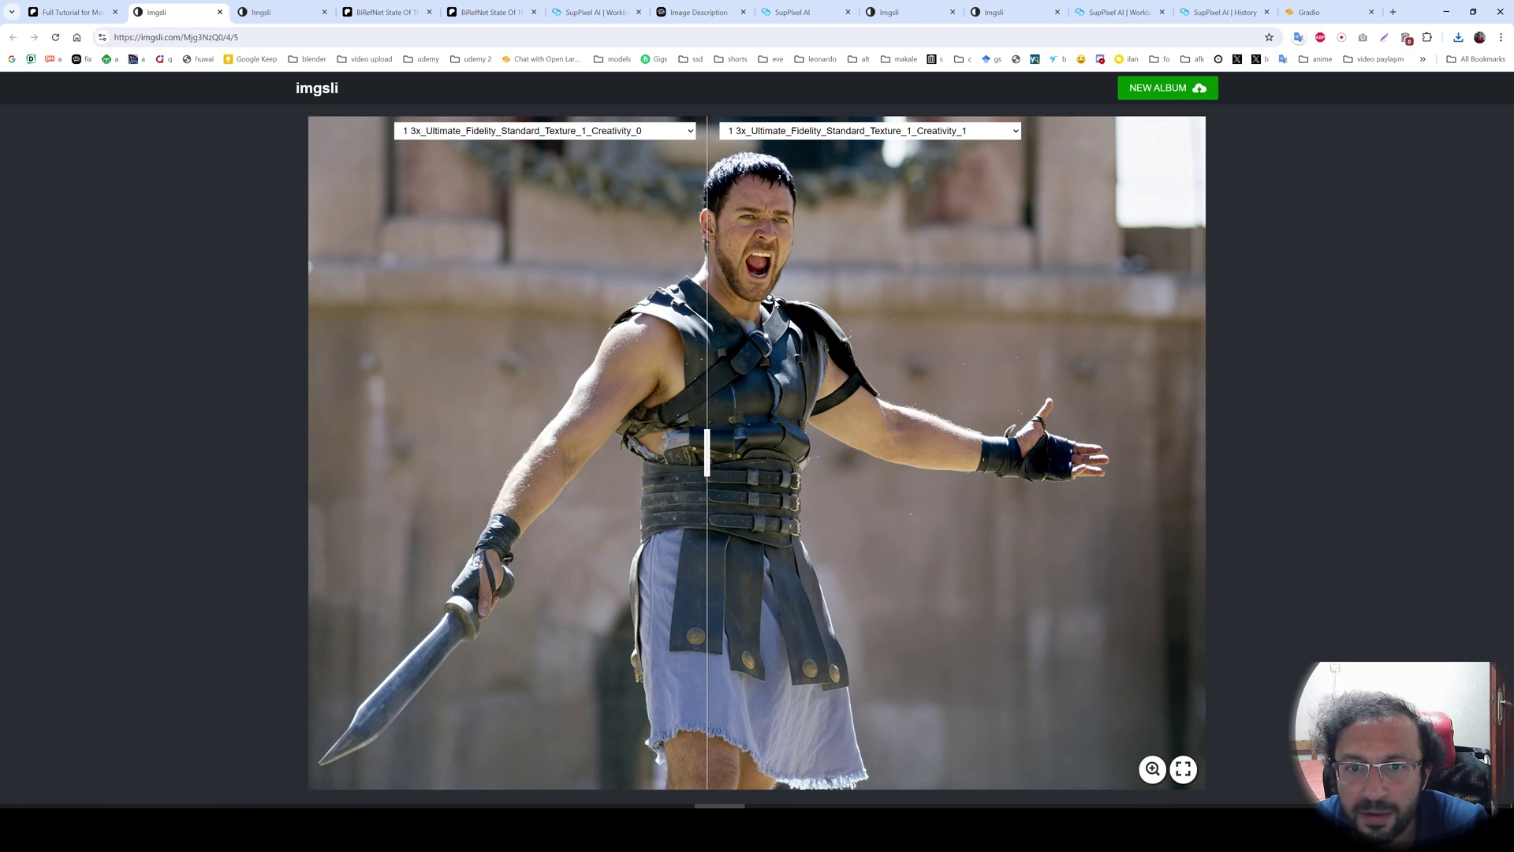
scroll(757, 266, "up", 5)
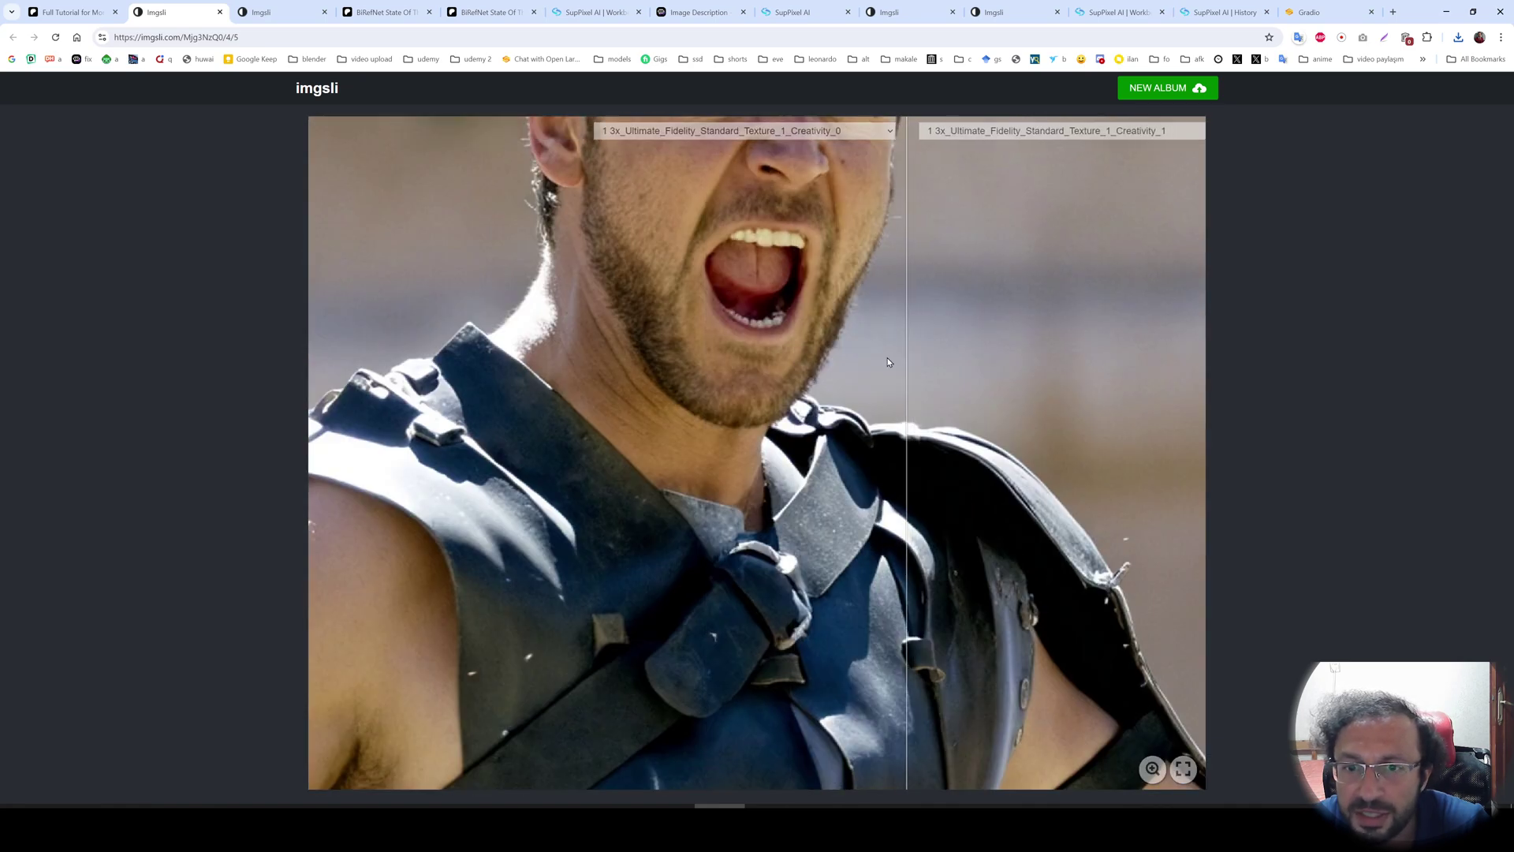
scroll(905, 306, "up", 2)
scroll(816, 301, "down", 3)
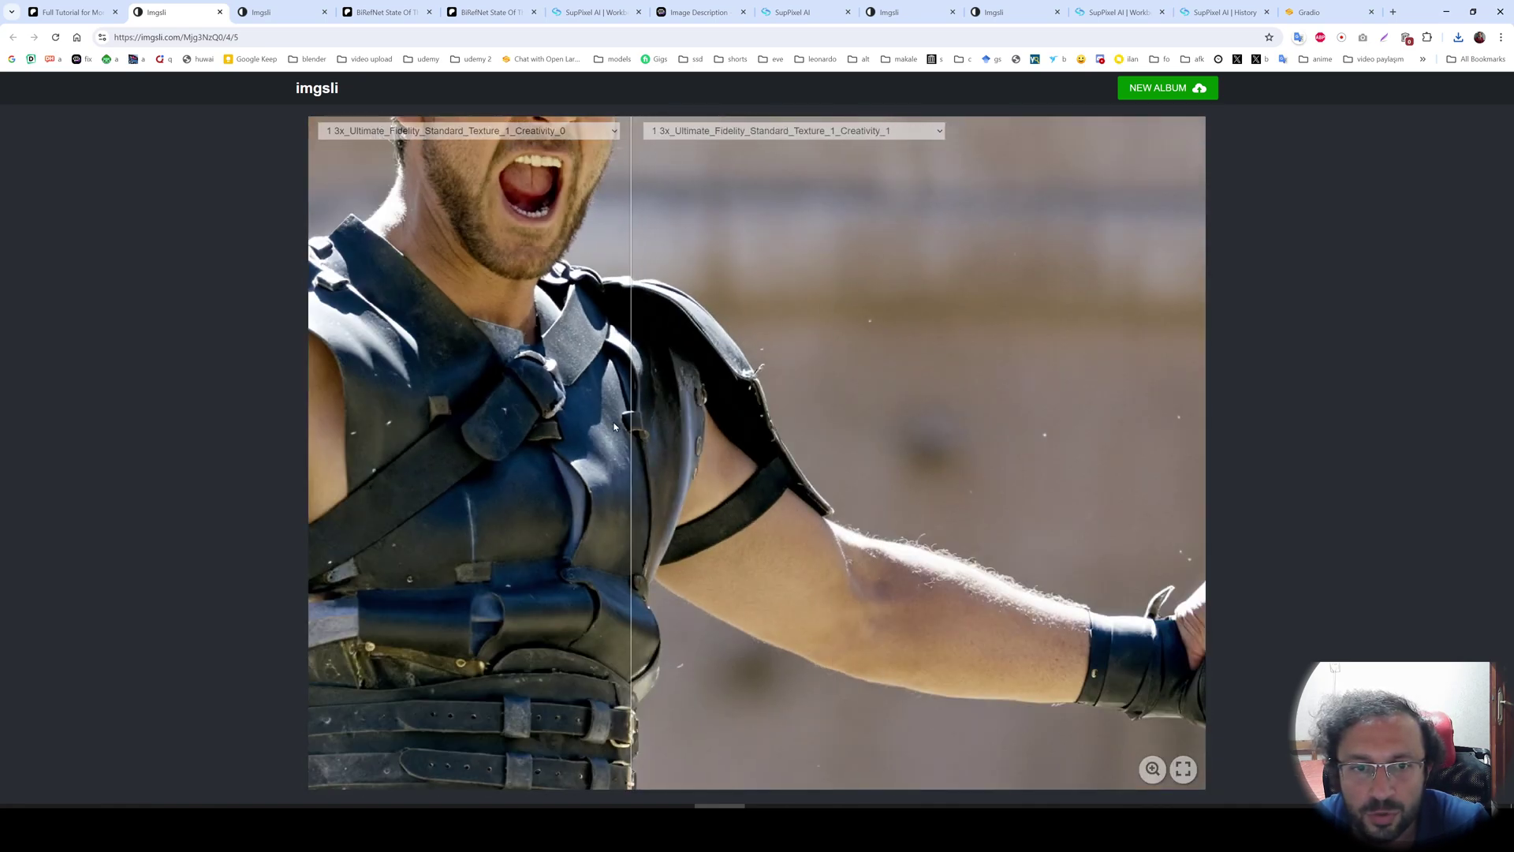
scroll(663, 320, "down", 3)
scroll(752, 213, "up", 2)
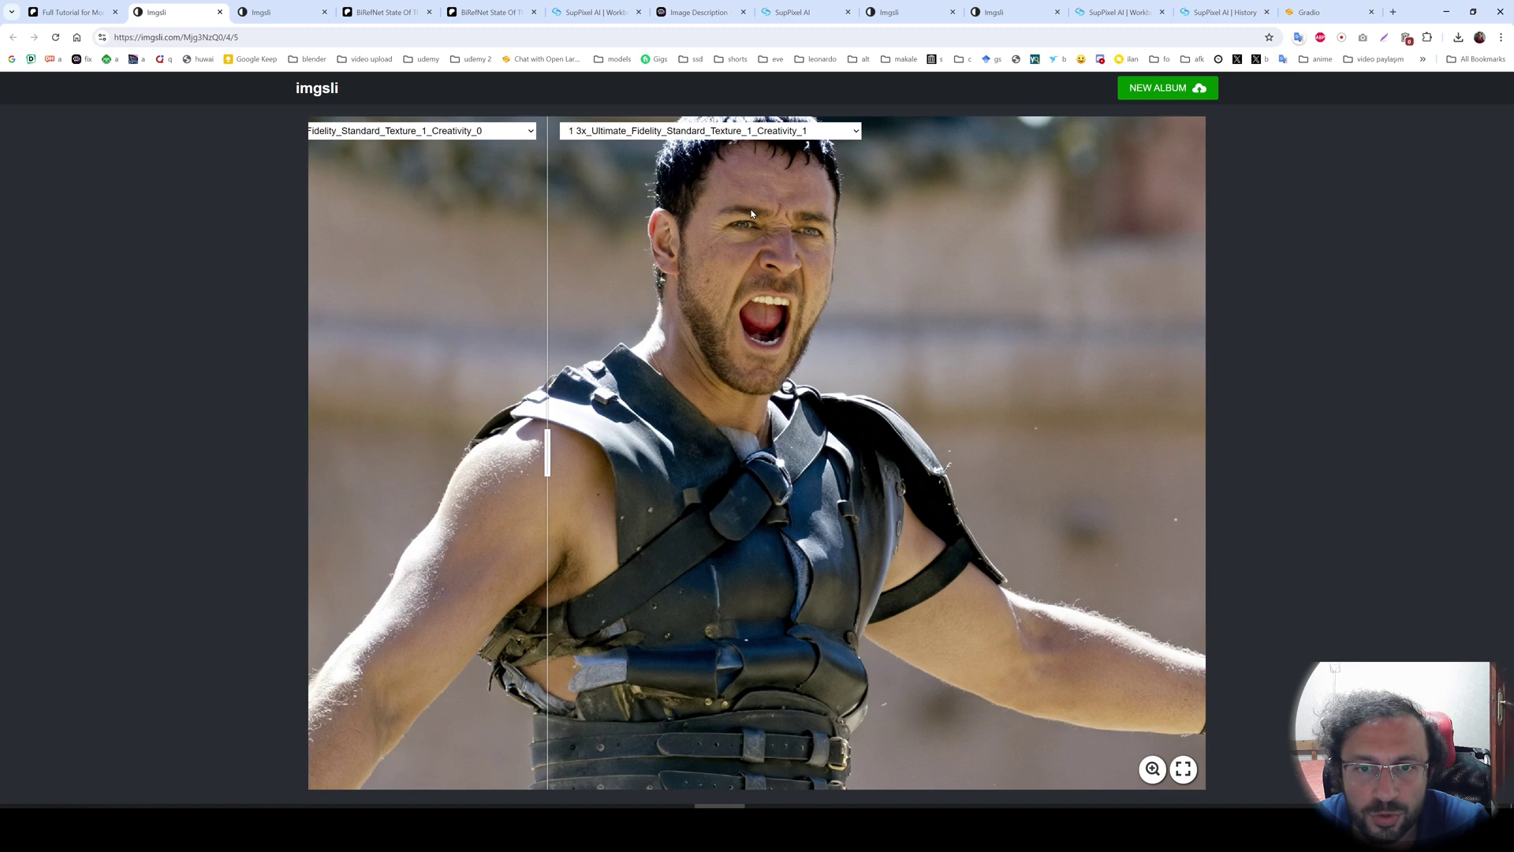
scroll(757, 236, "up", 1)
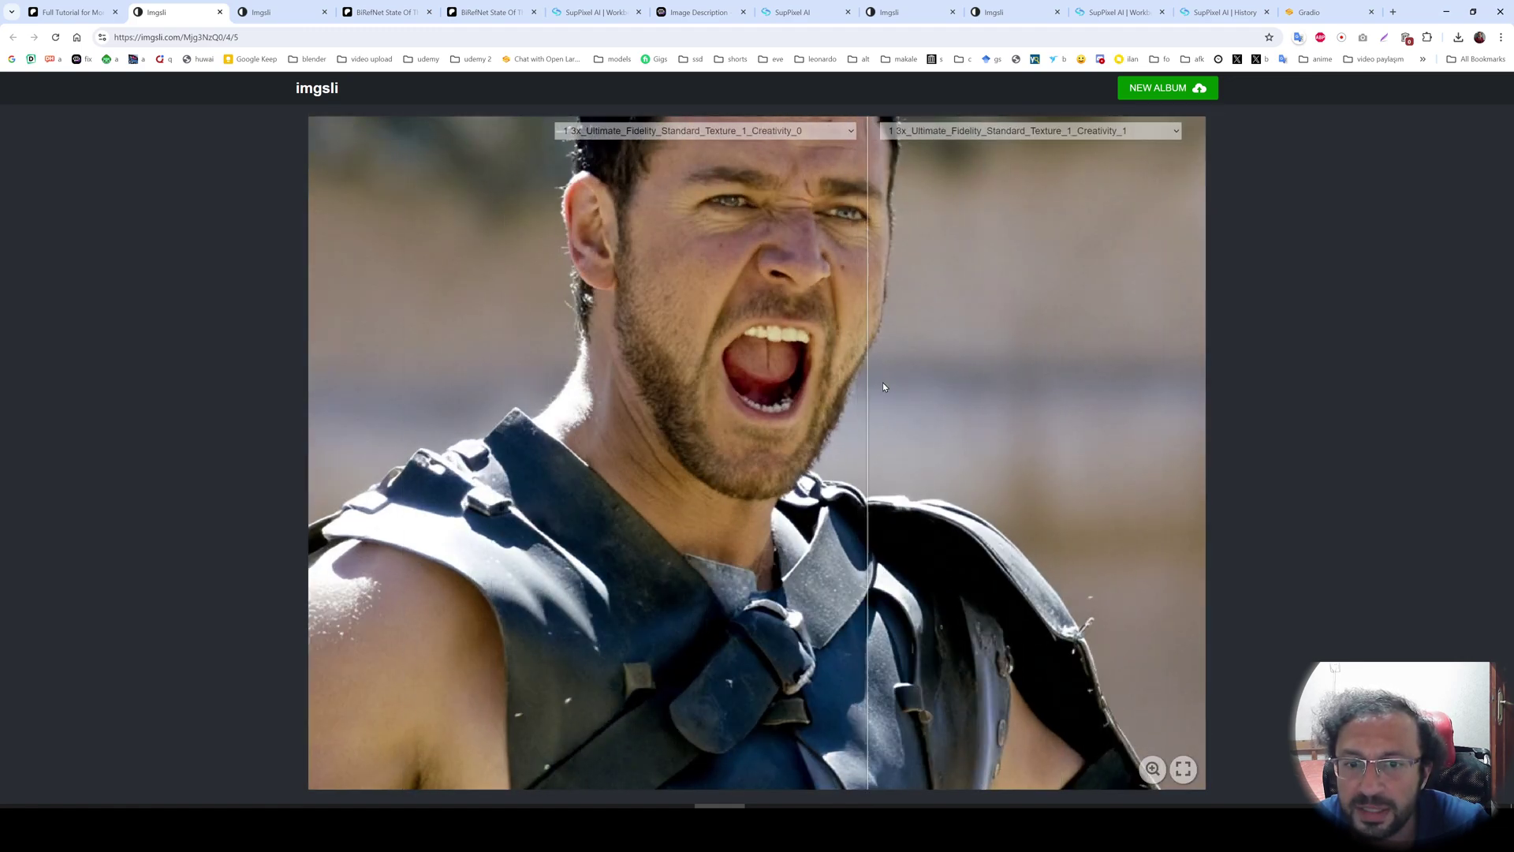
Compare the creature's 3x Texture 1 Creativity 0 (left) with Texture 3 Creativity 3 (right)
left_click(269, 12)
left_click(609, 129)
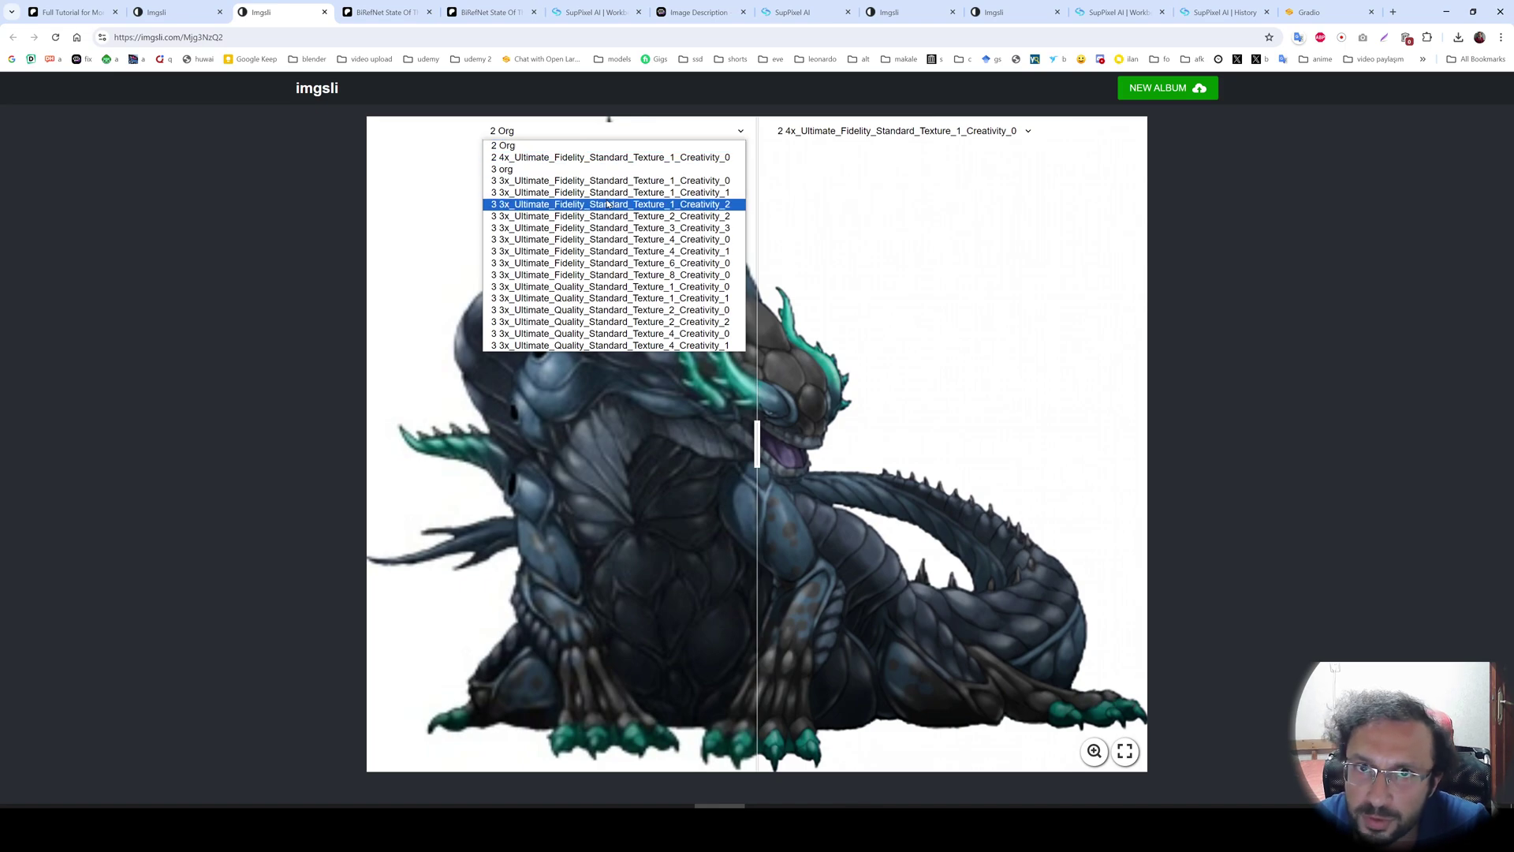
left_click(759, 463)
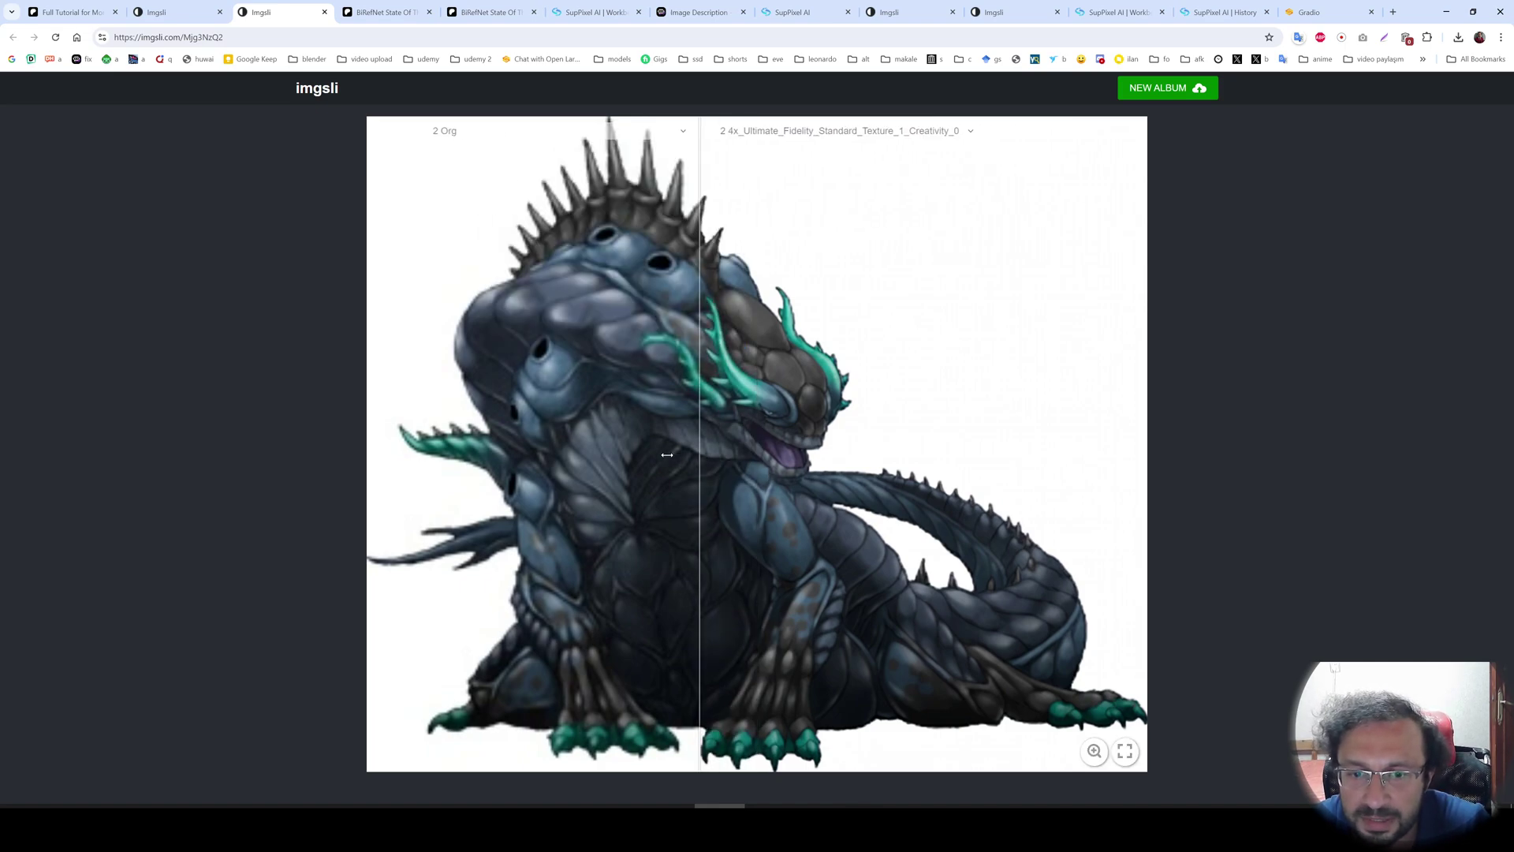
left_click(581, 136)
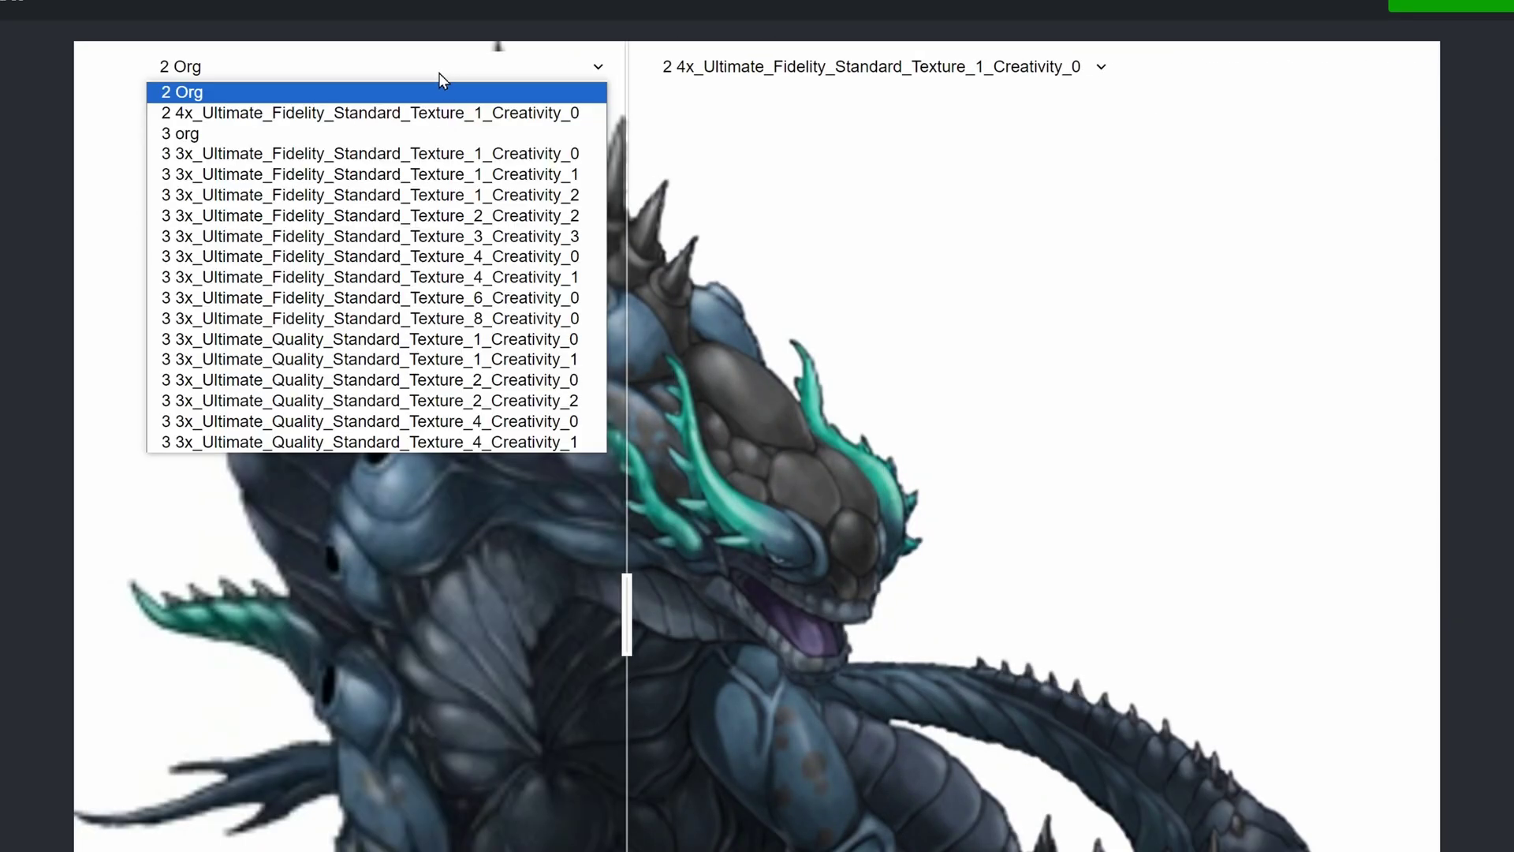
left_click(540, 157)
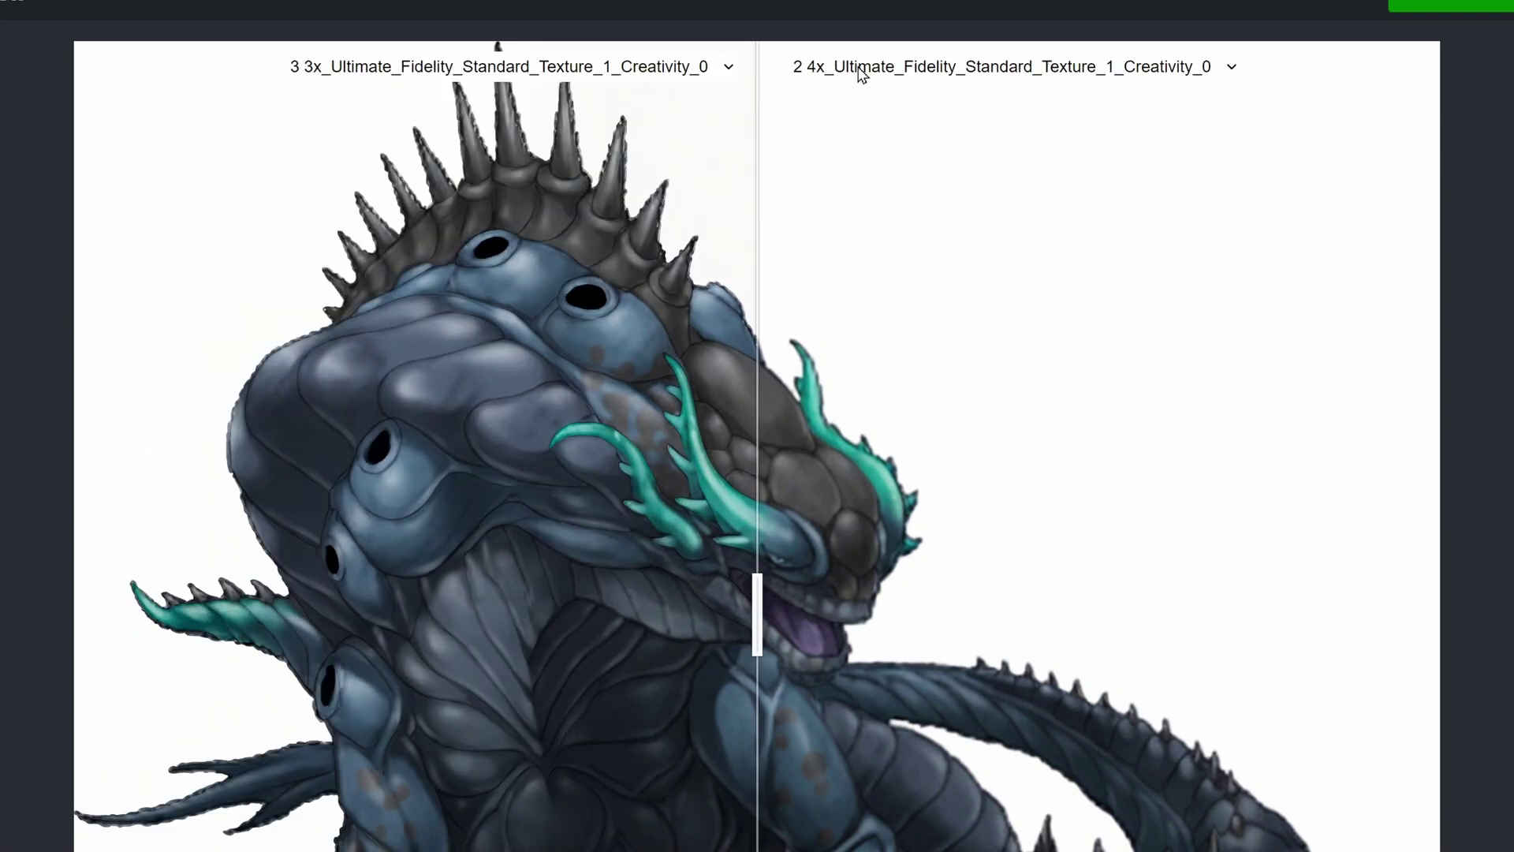
left_click(861, 71)
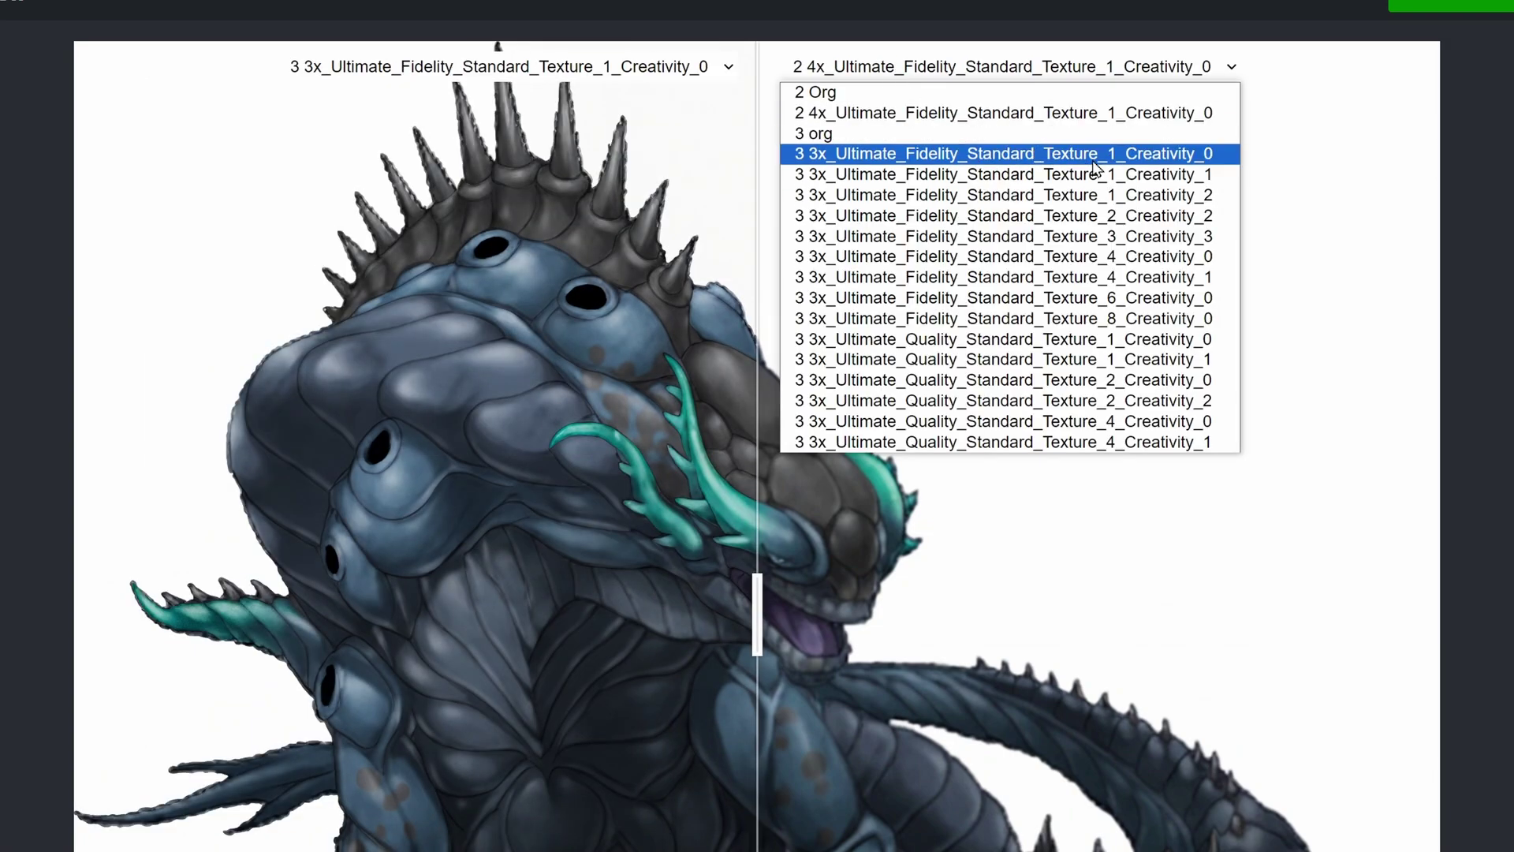
left_click(1094, 236)
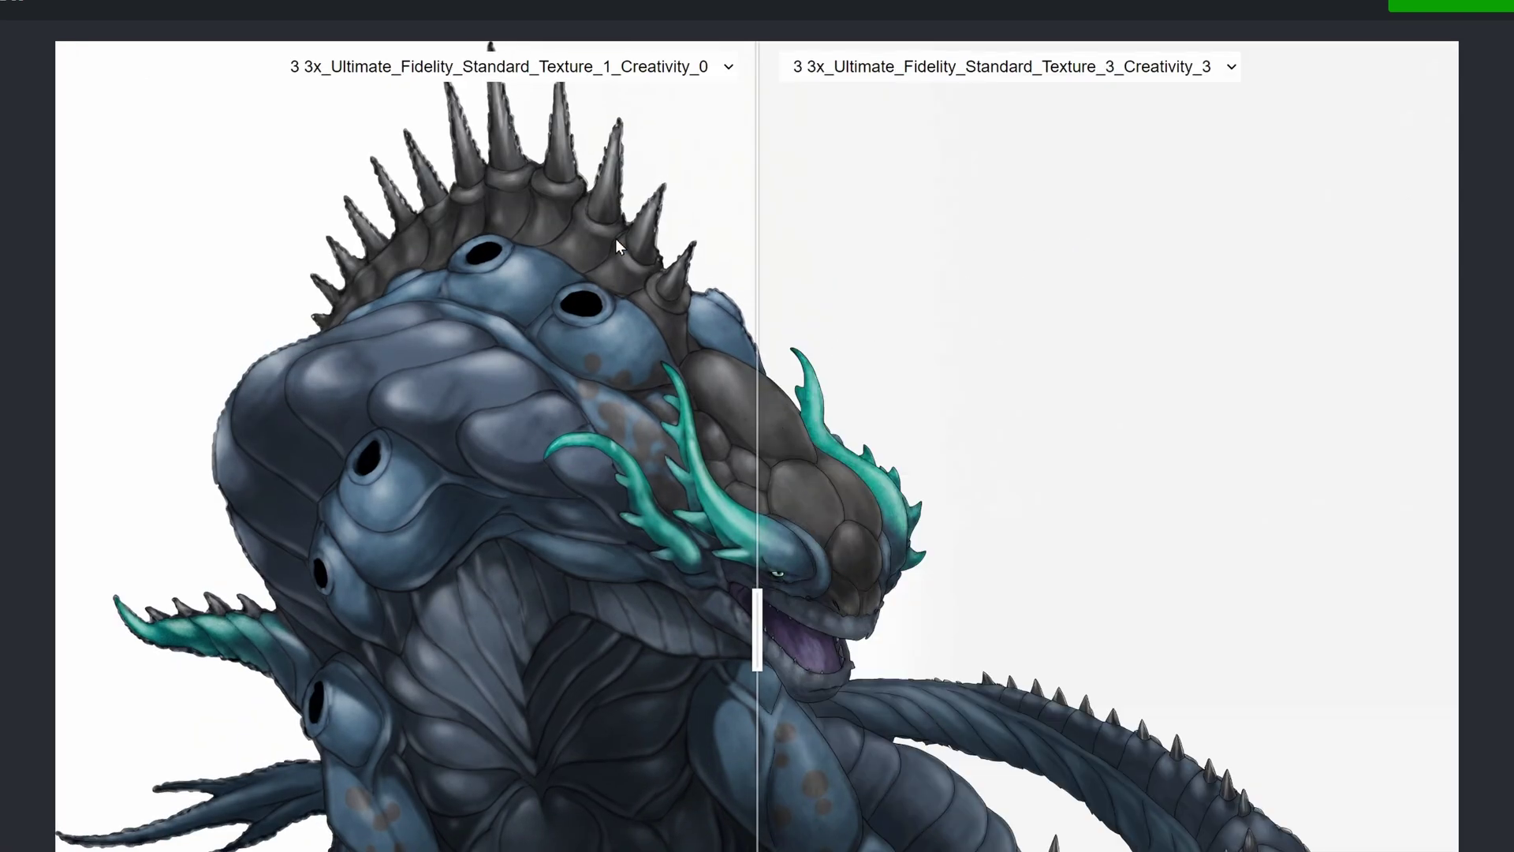
scroll(615, 239, "up", 3)
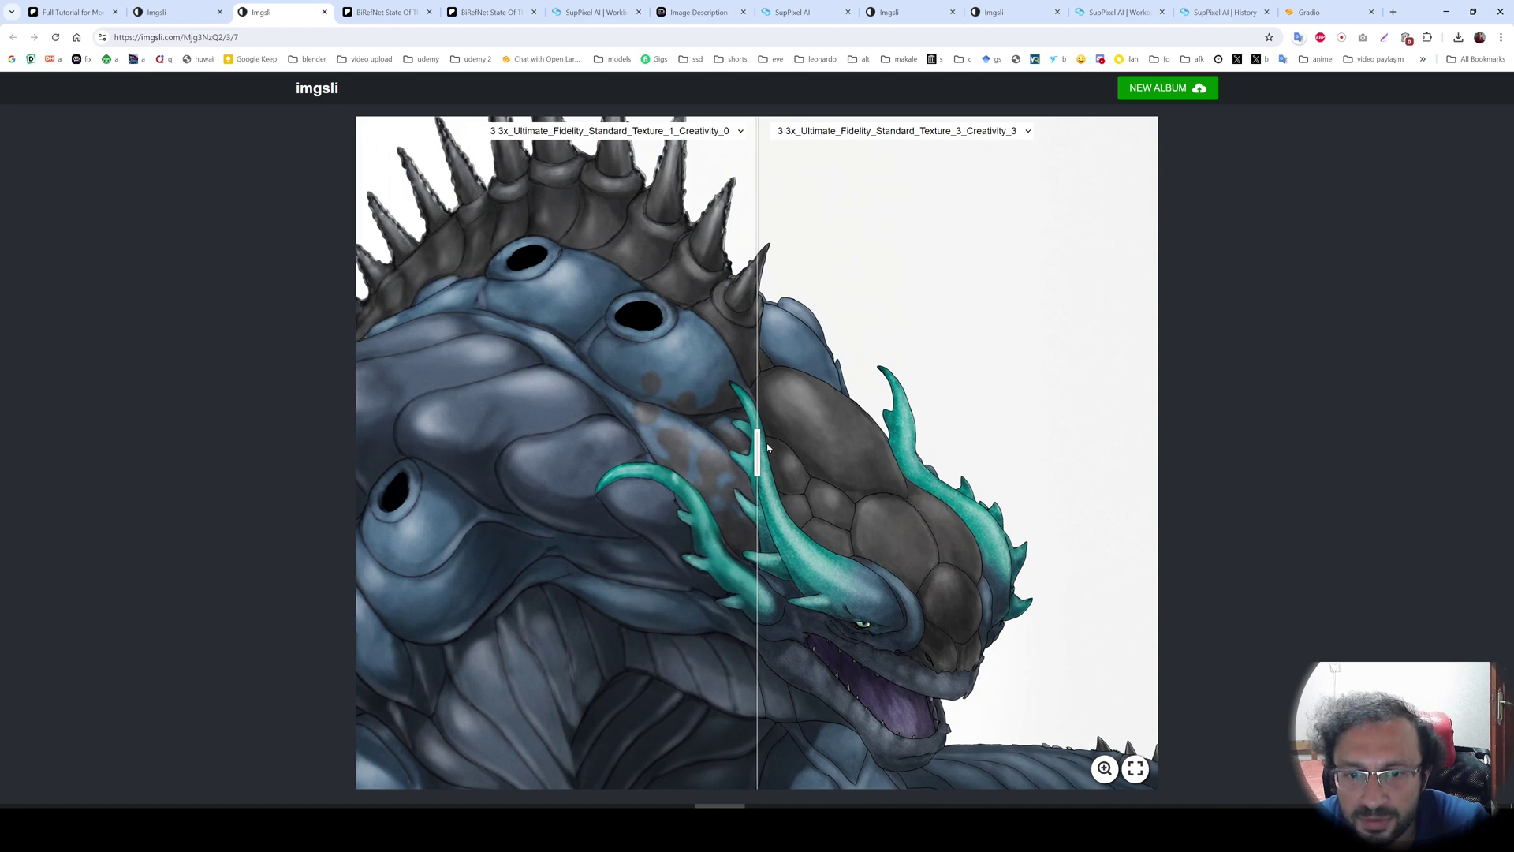
scroll(767, 447, "down", 2)
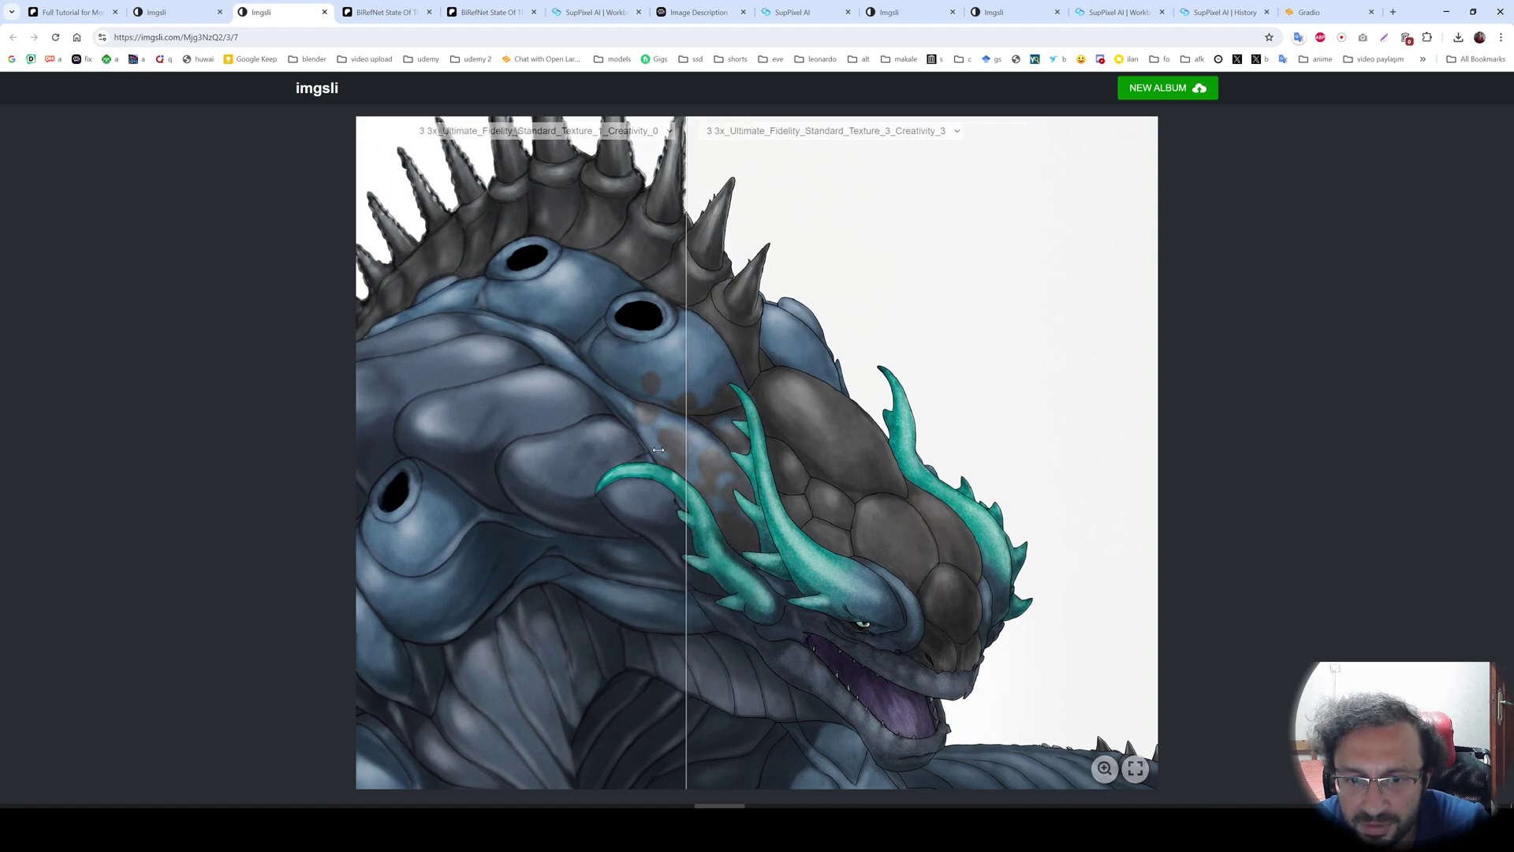
left_click_drag(757, 450, 604, 450)
scroll(855, 576, "down", 2)
scroll(854, 576, "up", 2)
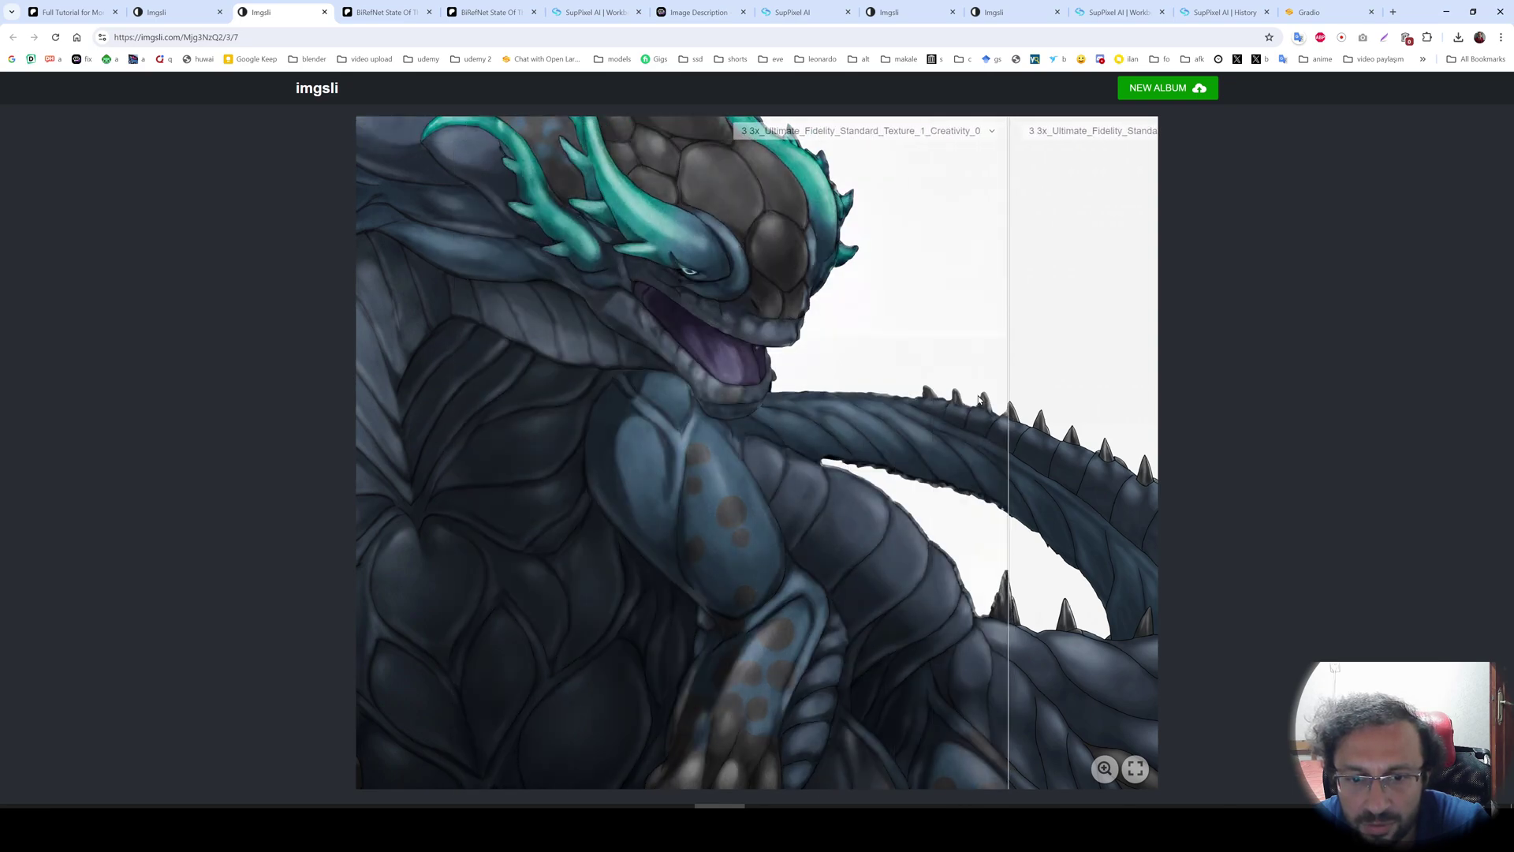
scroll(854, 594, "up", 1)
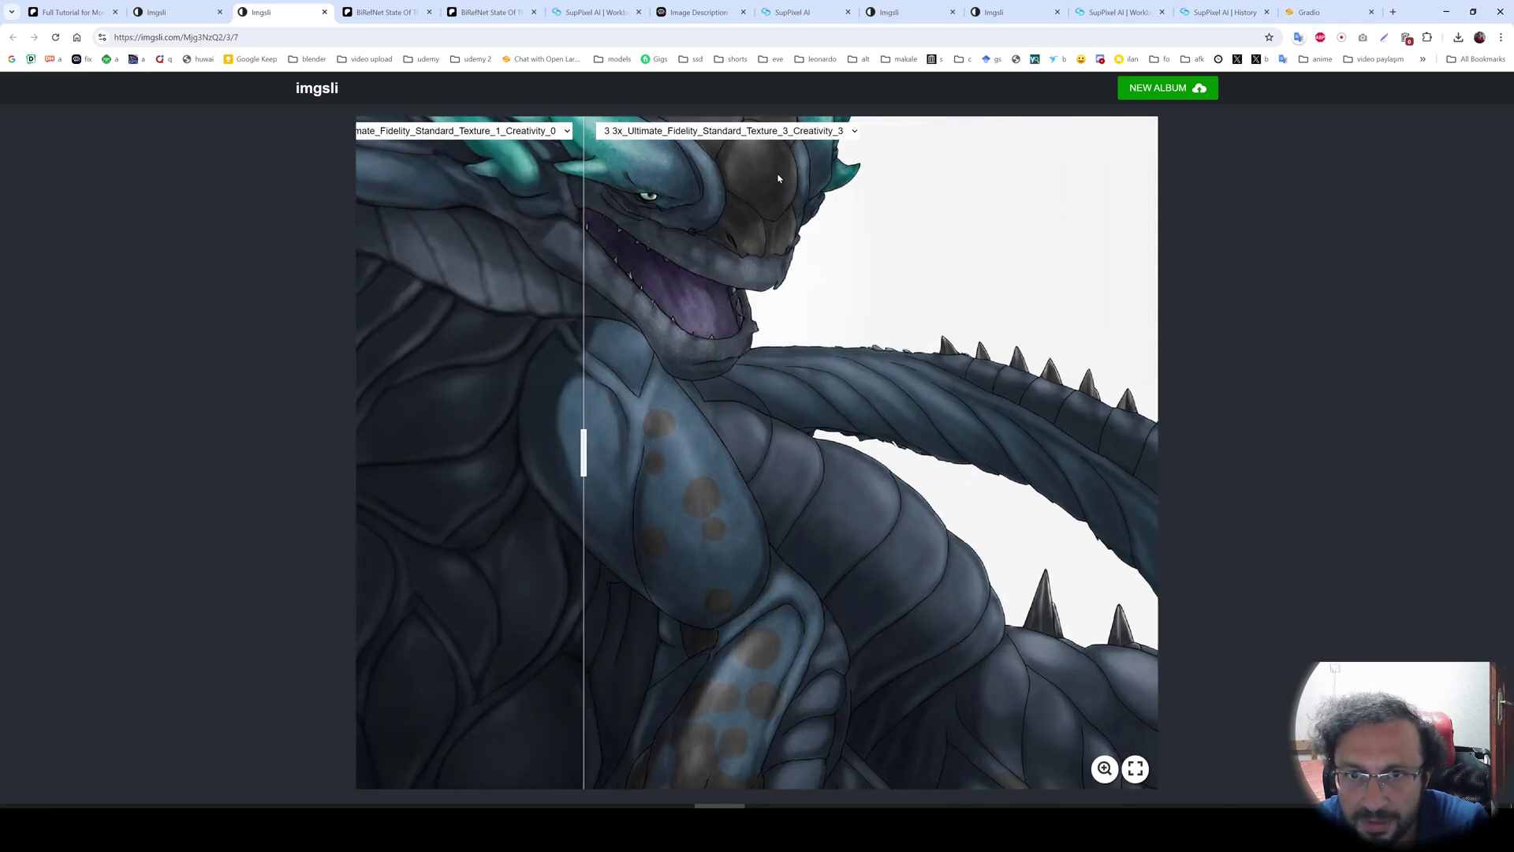
Try Texture 4 Creativity 1, then Texture 8 Creativity 0, on the right, with 2 Org on the left
left_click(748, 135)
left_click(821, 251)
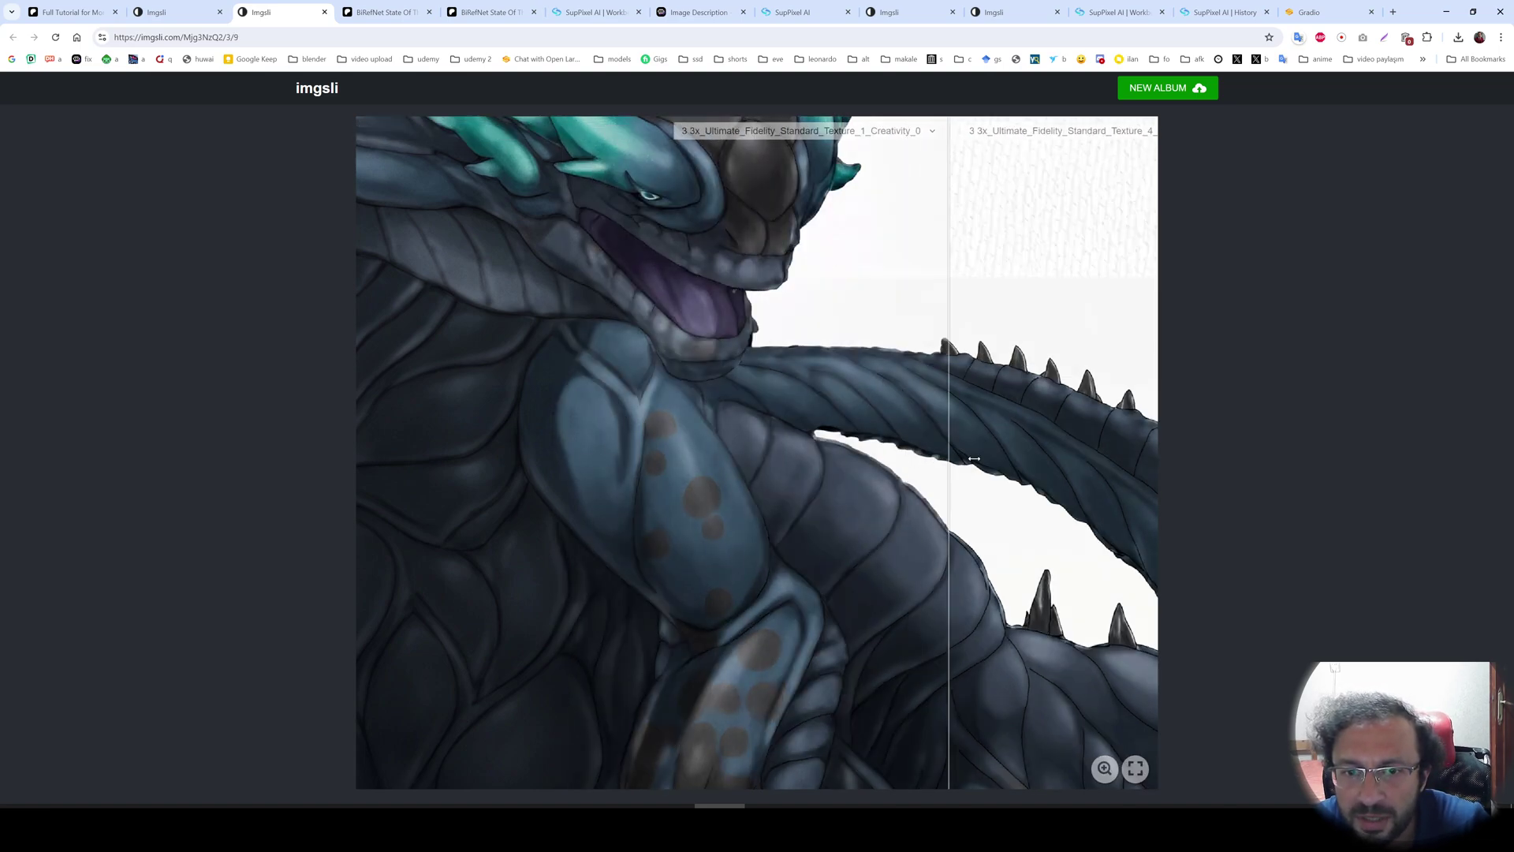
scroll(586, 448, "down", 5)
scroll(615, 467, "up", 5)
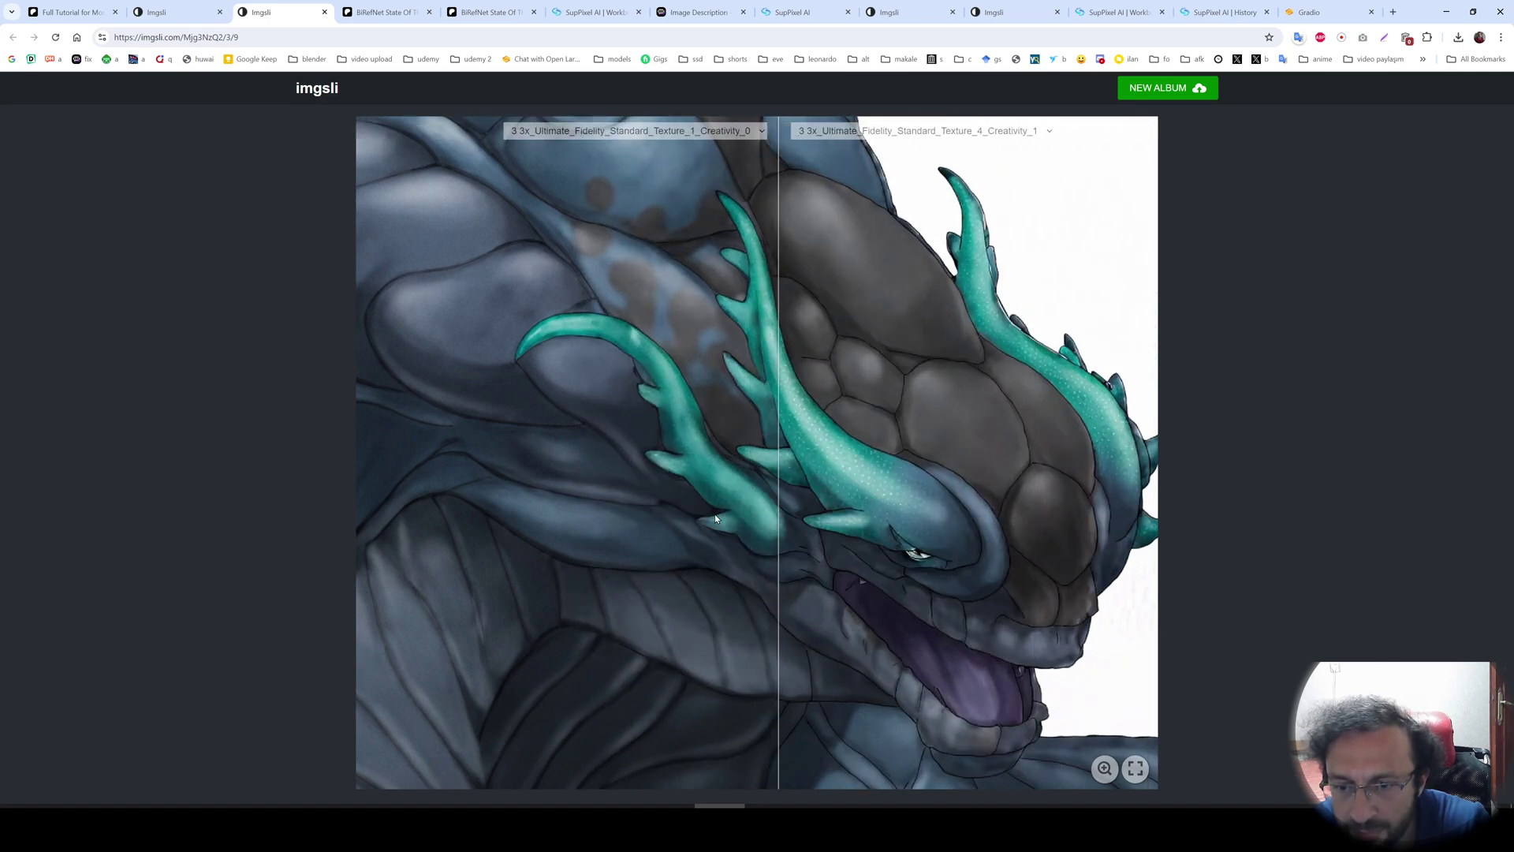
left_click(799, 130)
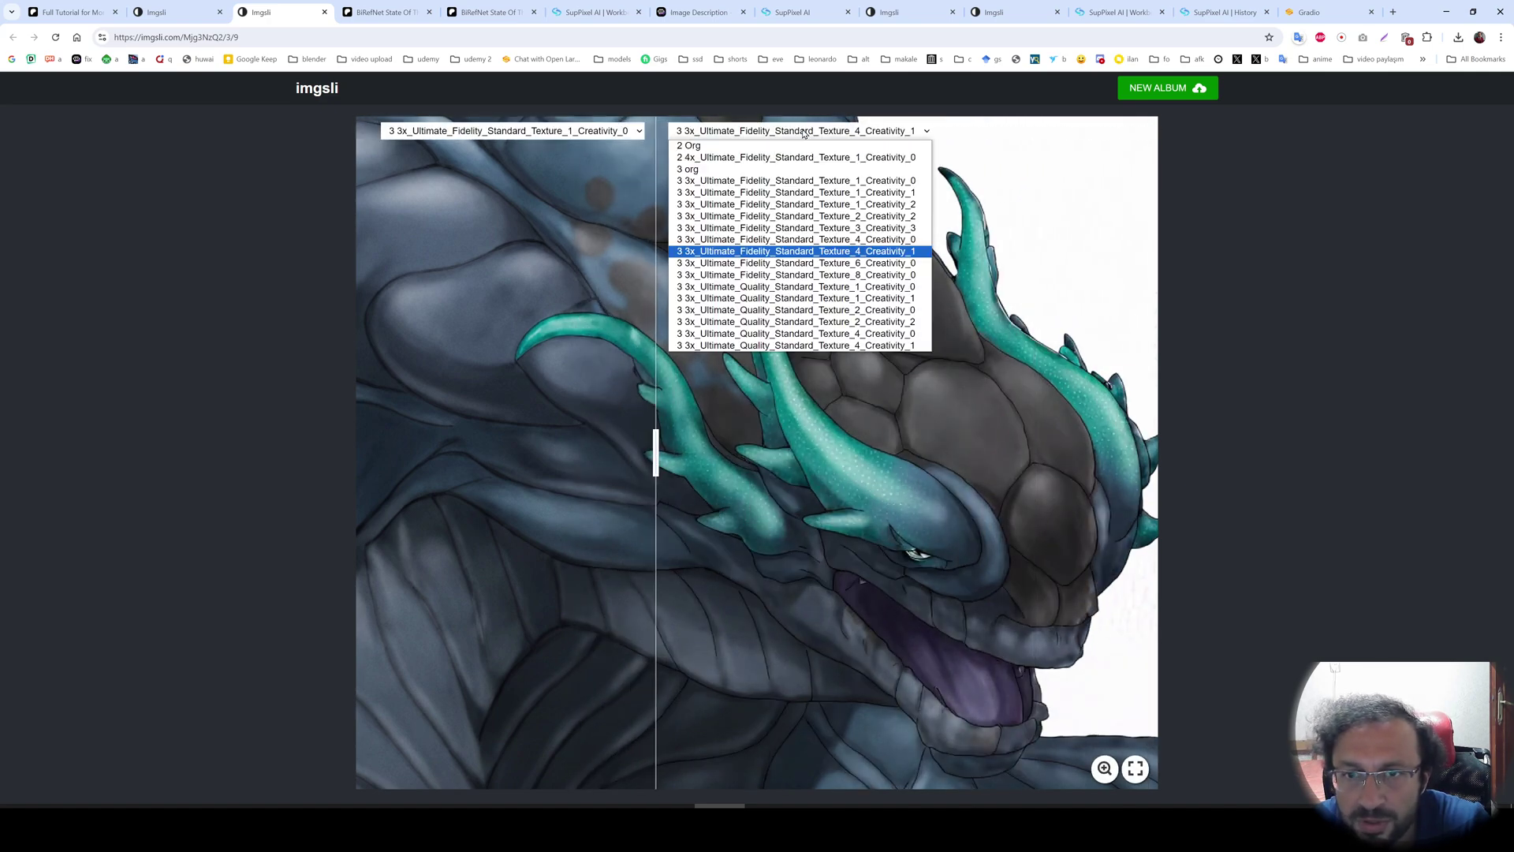
left_click(836, 280)
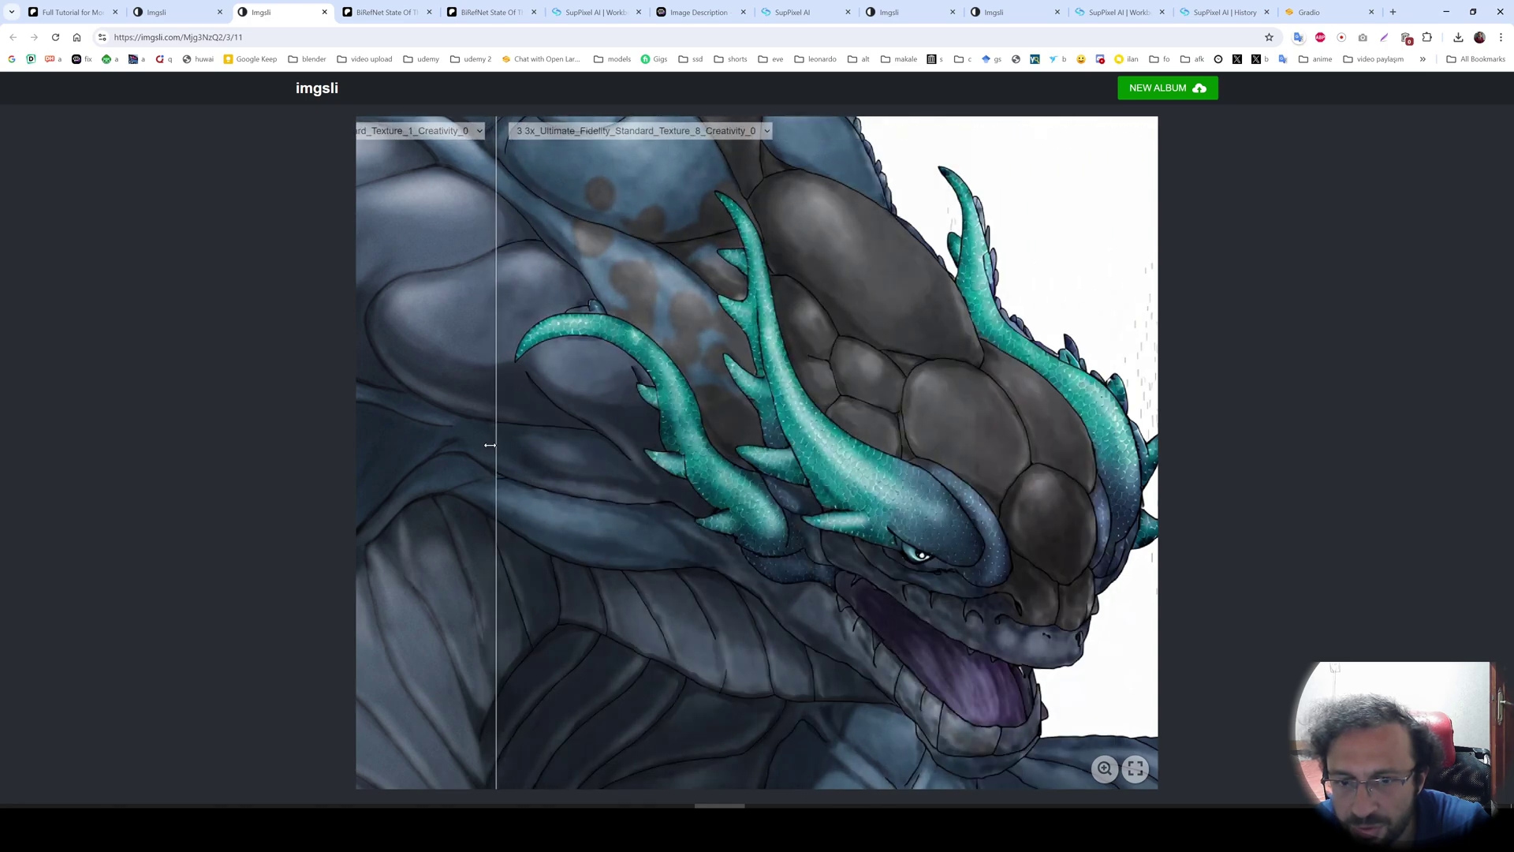
left_click(627, 449)
scroll(1050, 422, "down", 3)
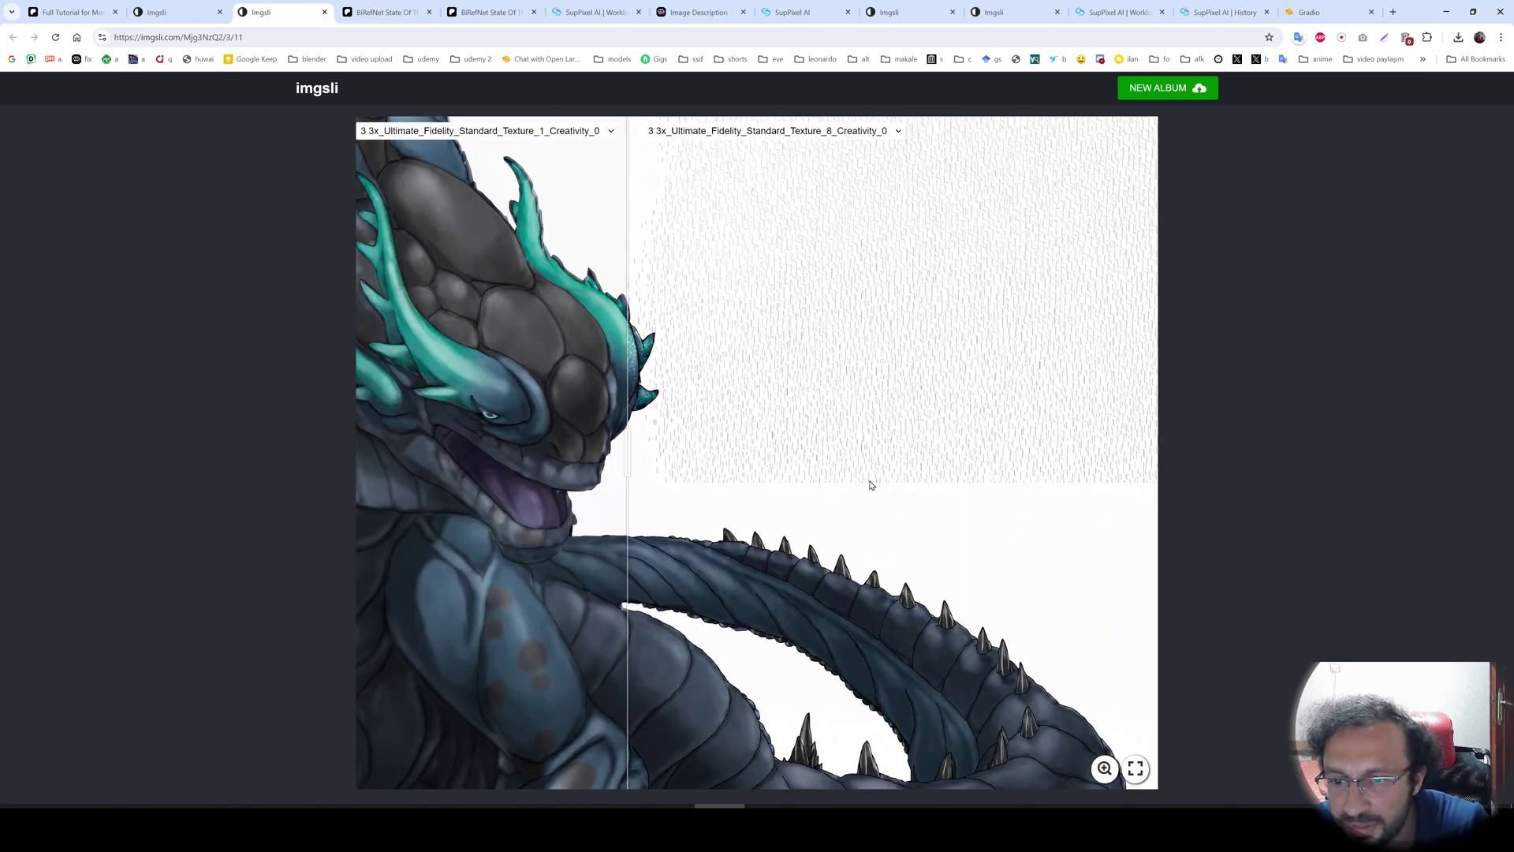
scroll(752, 583, "down", 3)
scroll(997, 288, "up", 1)
scroll(828, 372, "up", 1)
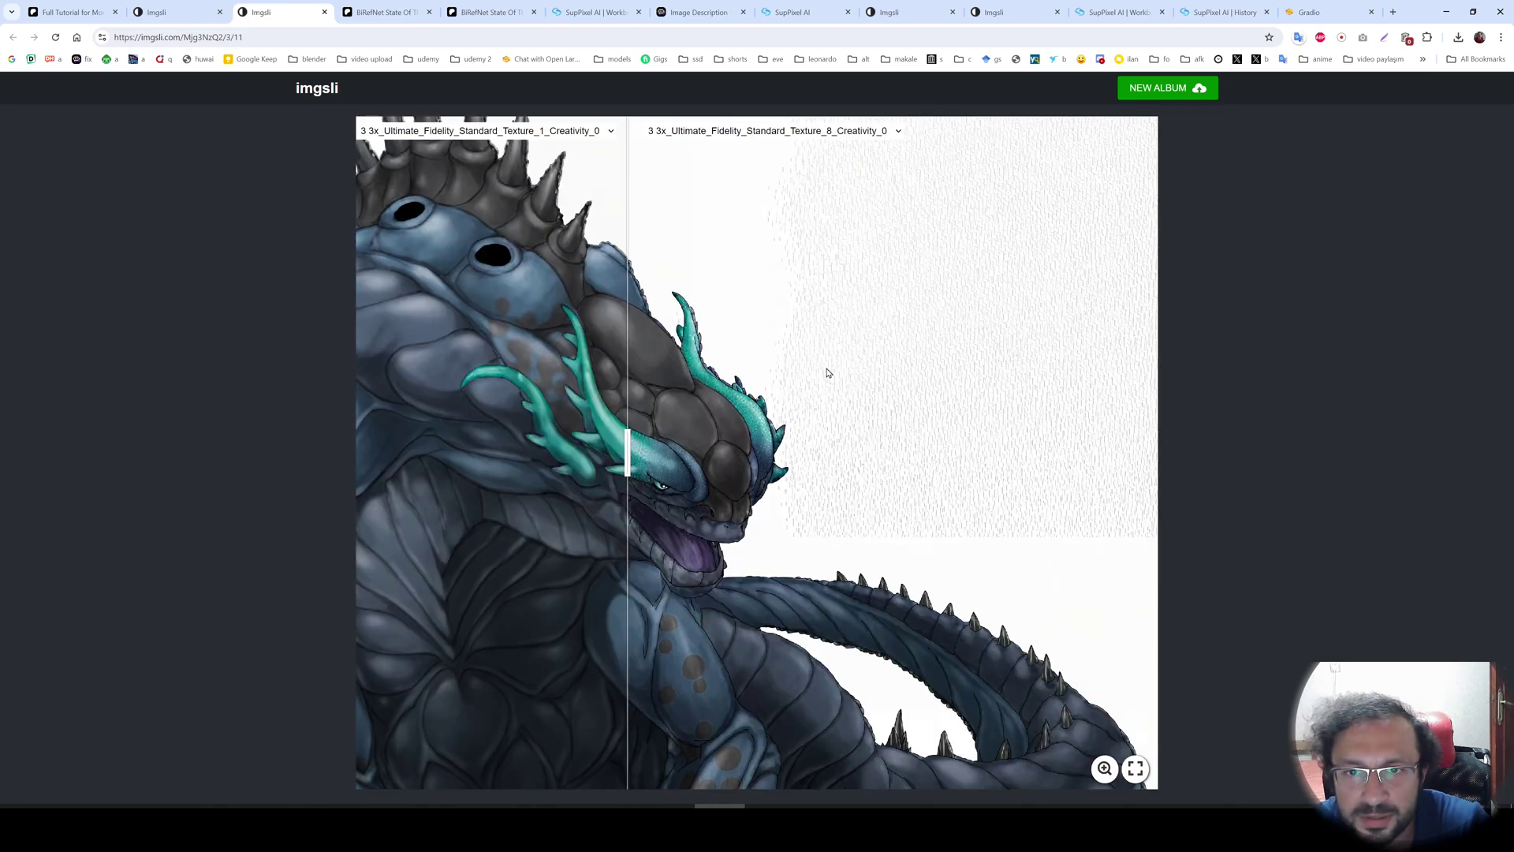
scroll(531, 489, "up", 1)
scroll(578, 417, "up", 2)
scroll(699, 348, "down", 1)
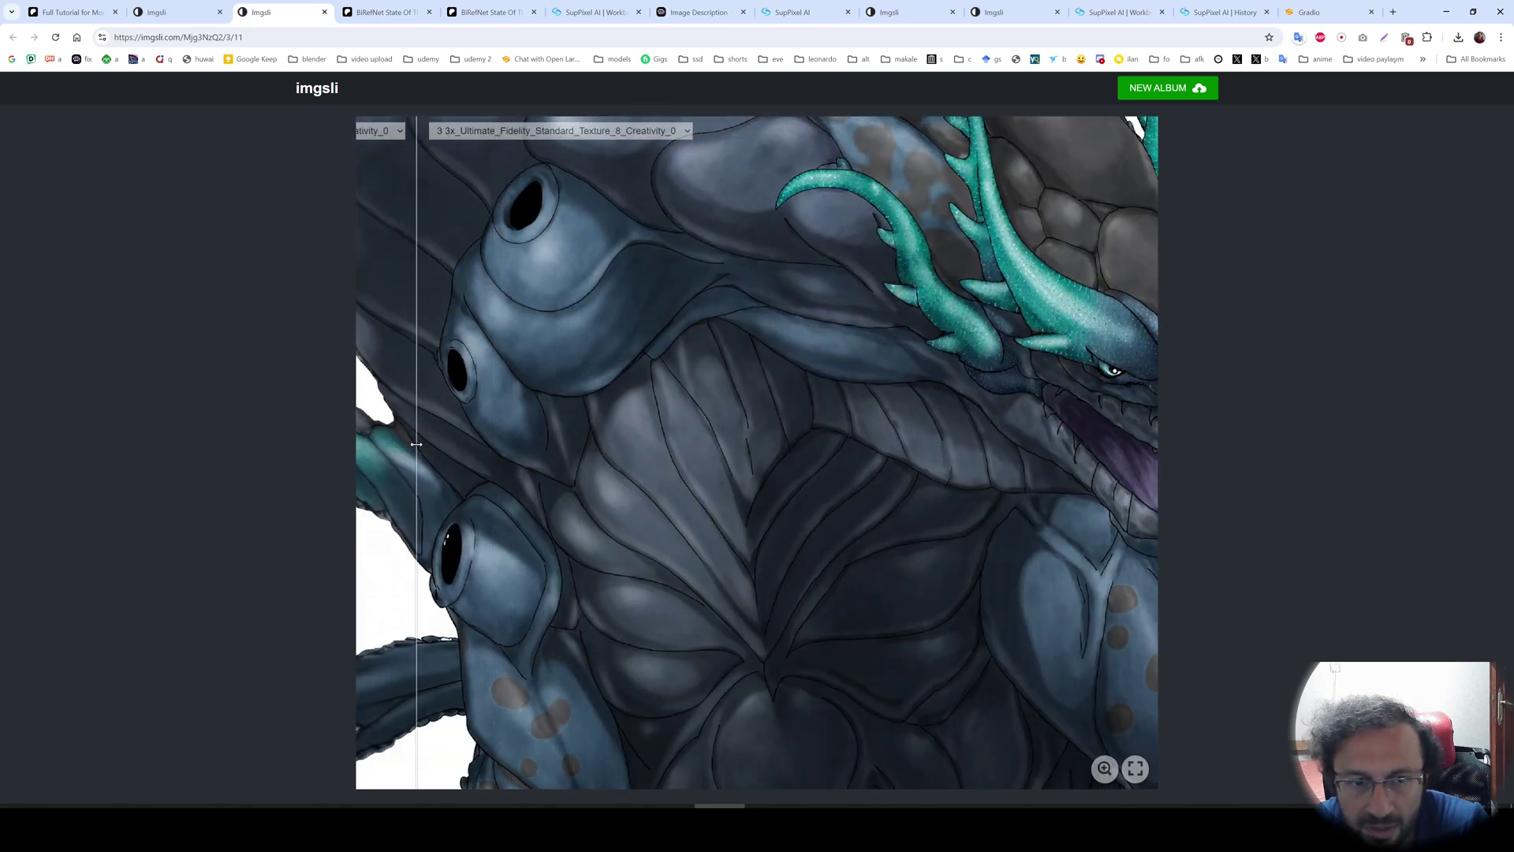
left_click(473, 132)
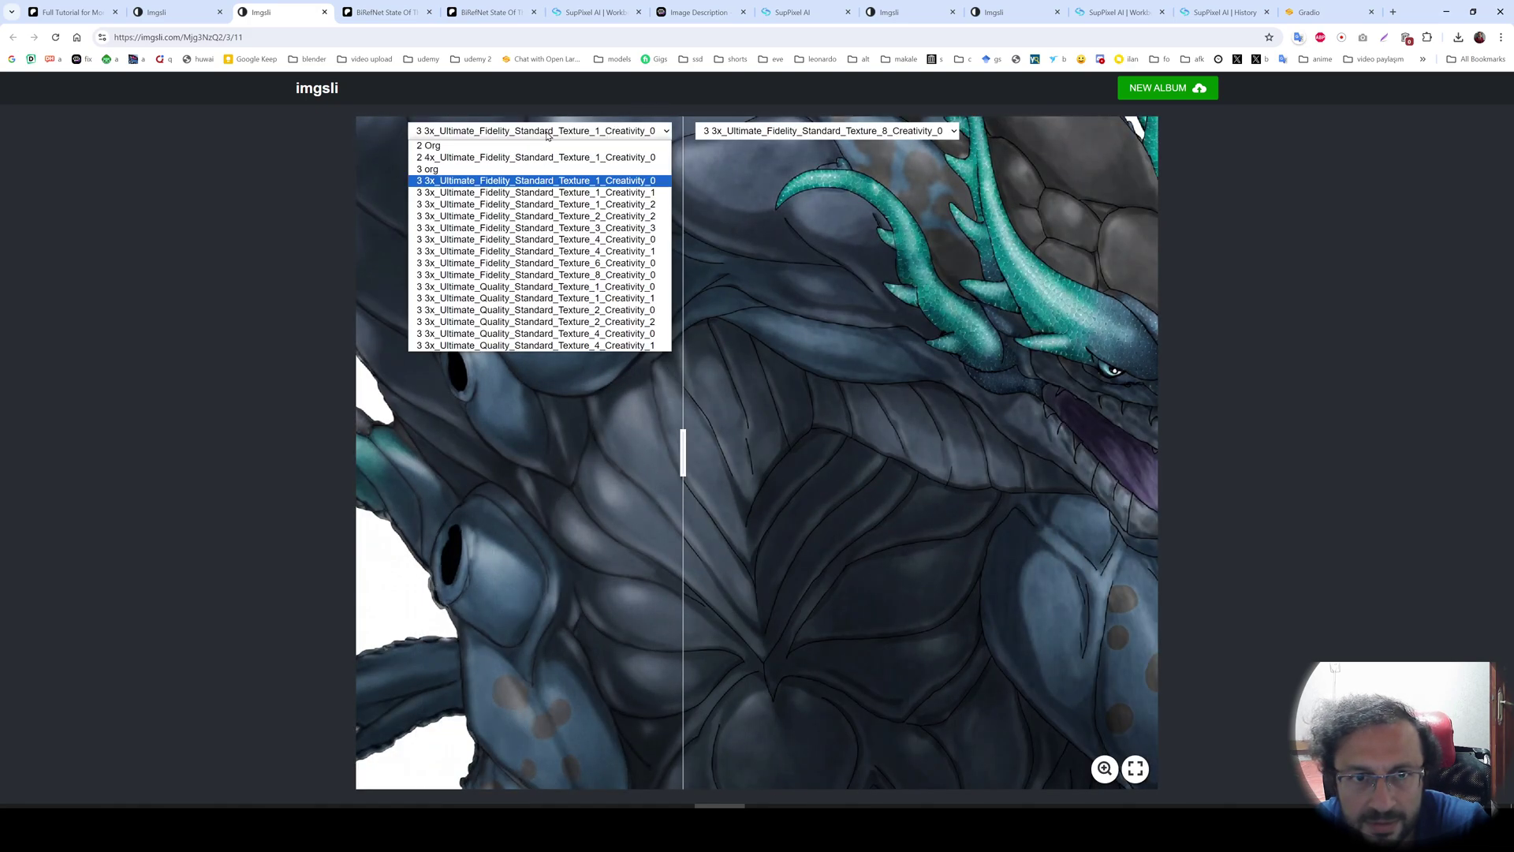
left_click(470, 146)
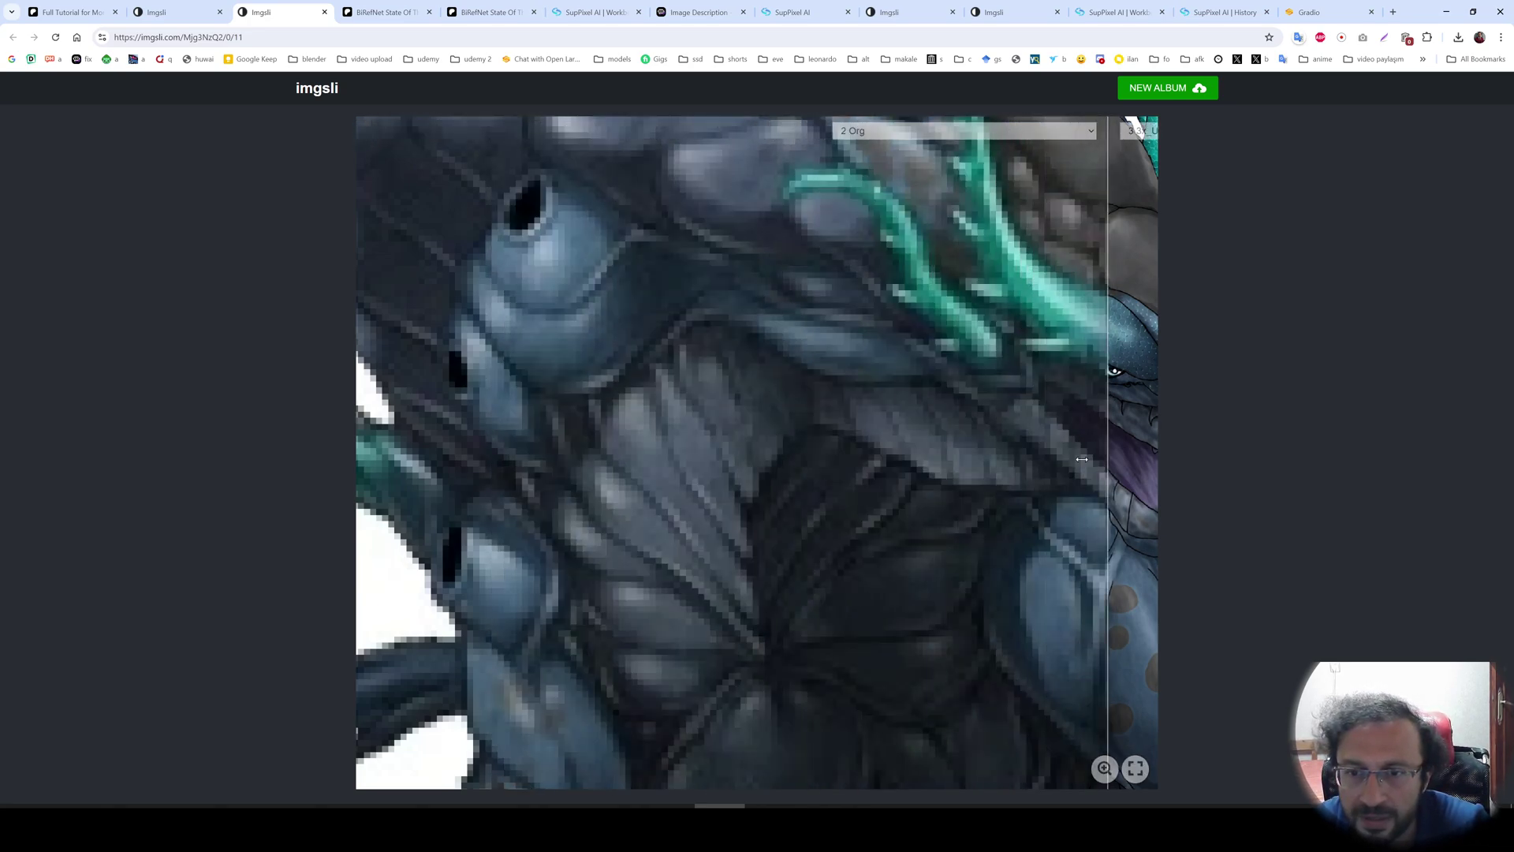
scroll(758, 474, "down", 3)
scroll(758, 467, "down", 3)
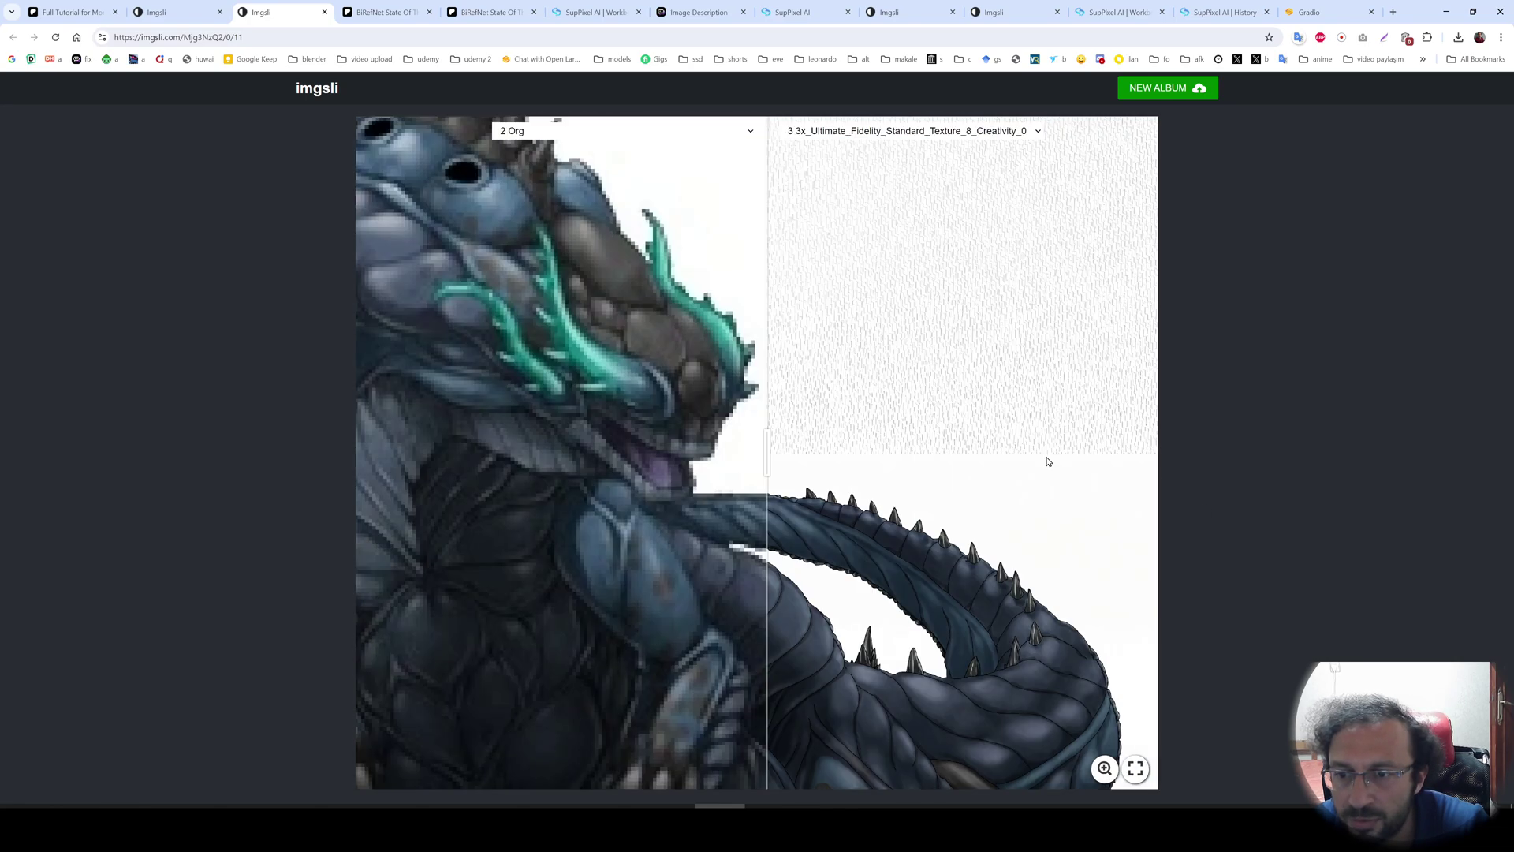
scroll(764, 467, "down", 3)
scroll(768, 467, "up", 5)
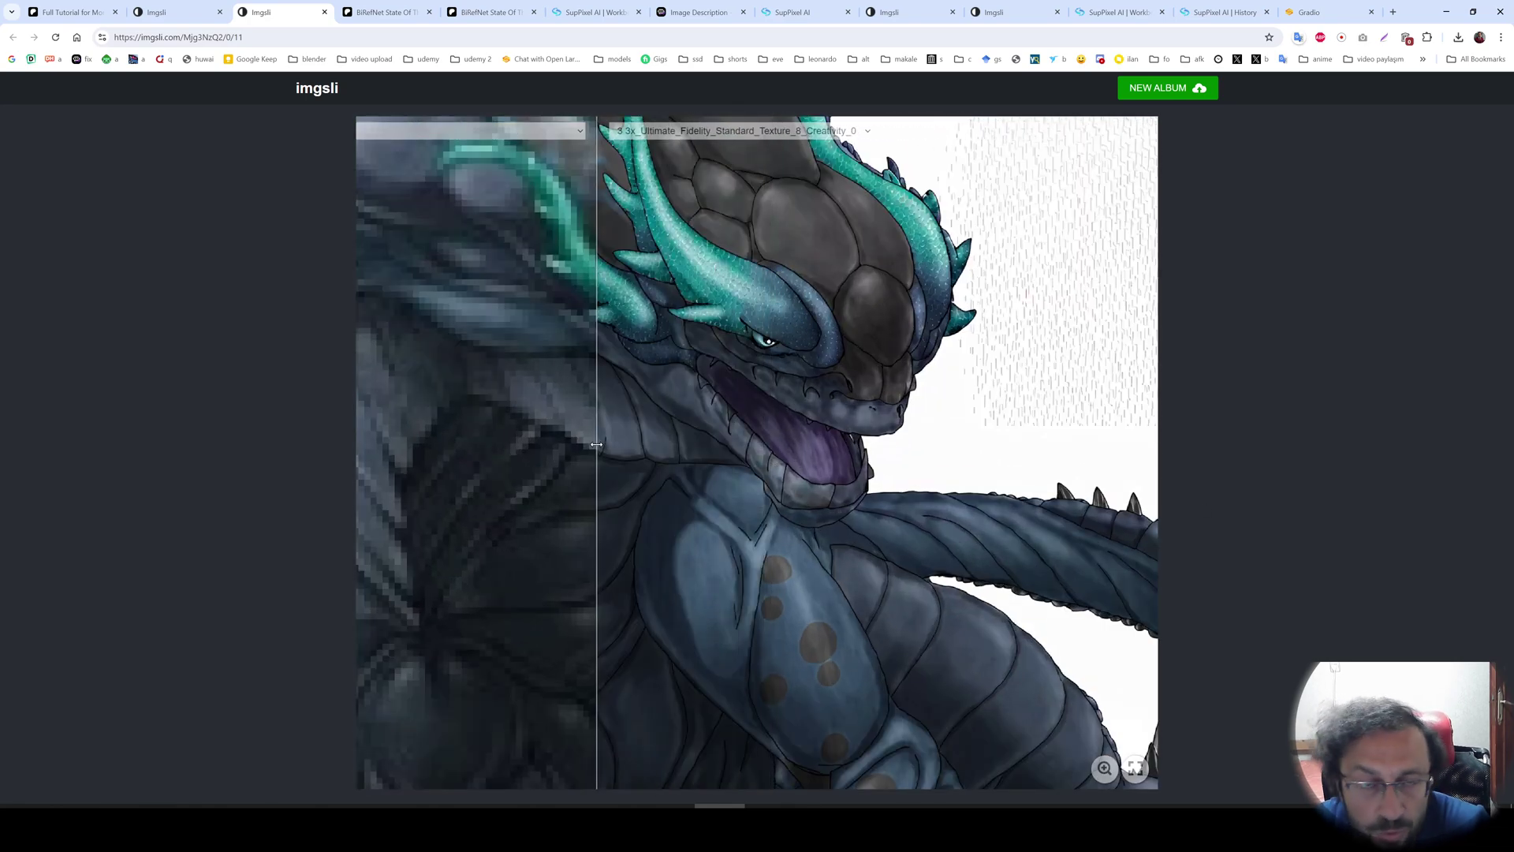
Pair the gladiator's 1 Org_Low with the Low_2x Fidelity Texture 1 Creativity 0 upscale
left_click(204, 6)
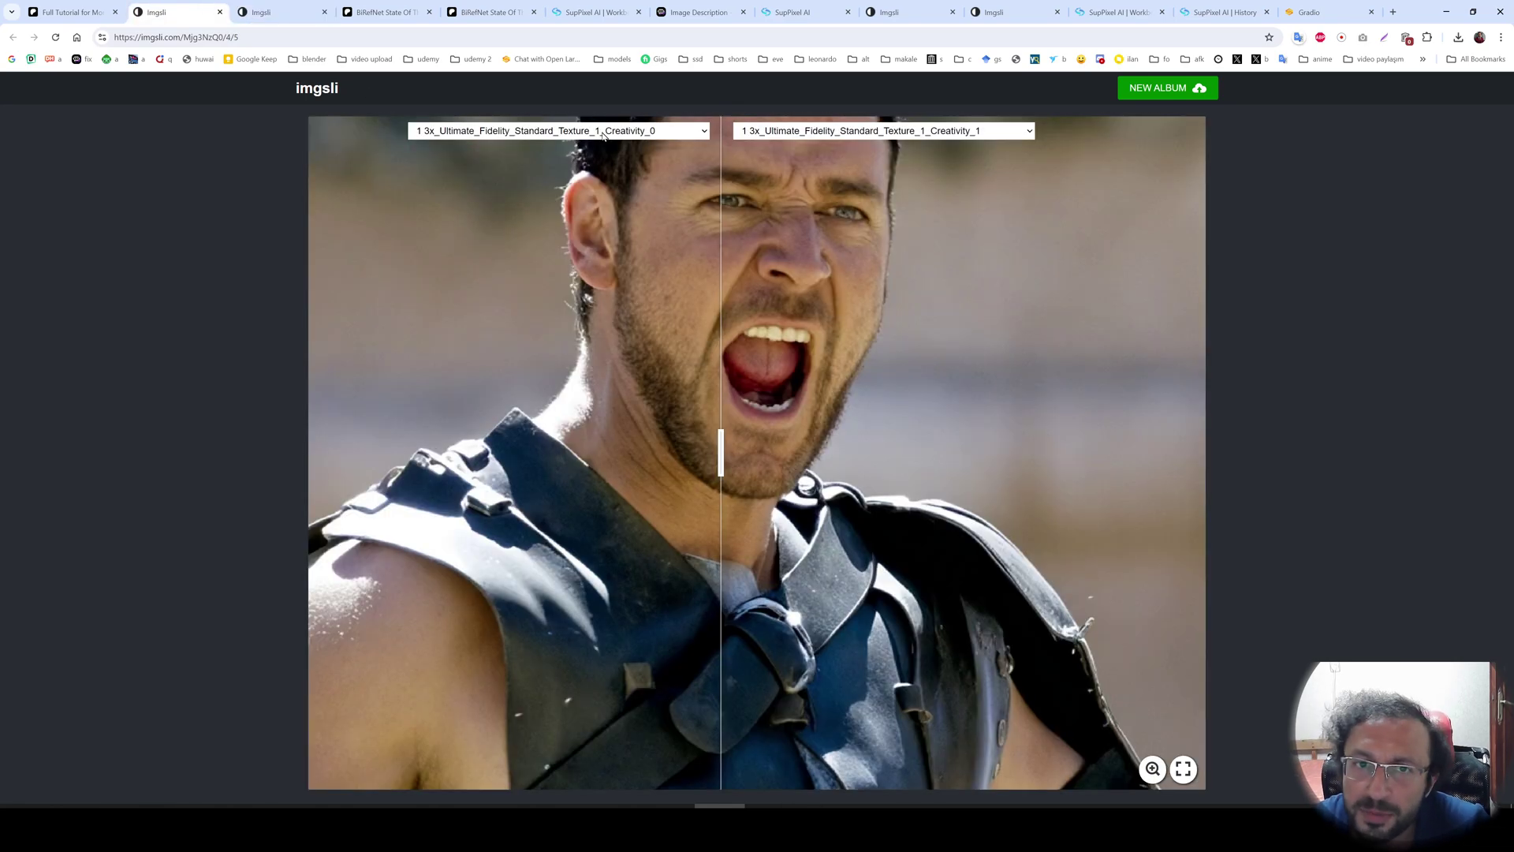
left_click(576, 133)
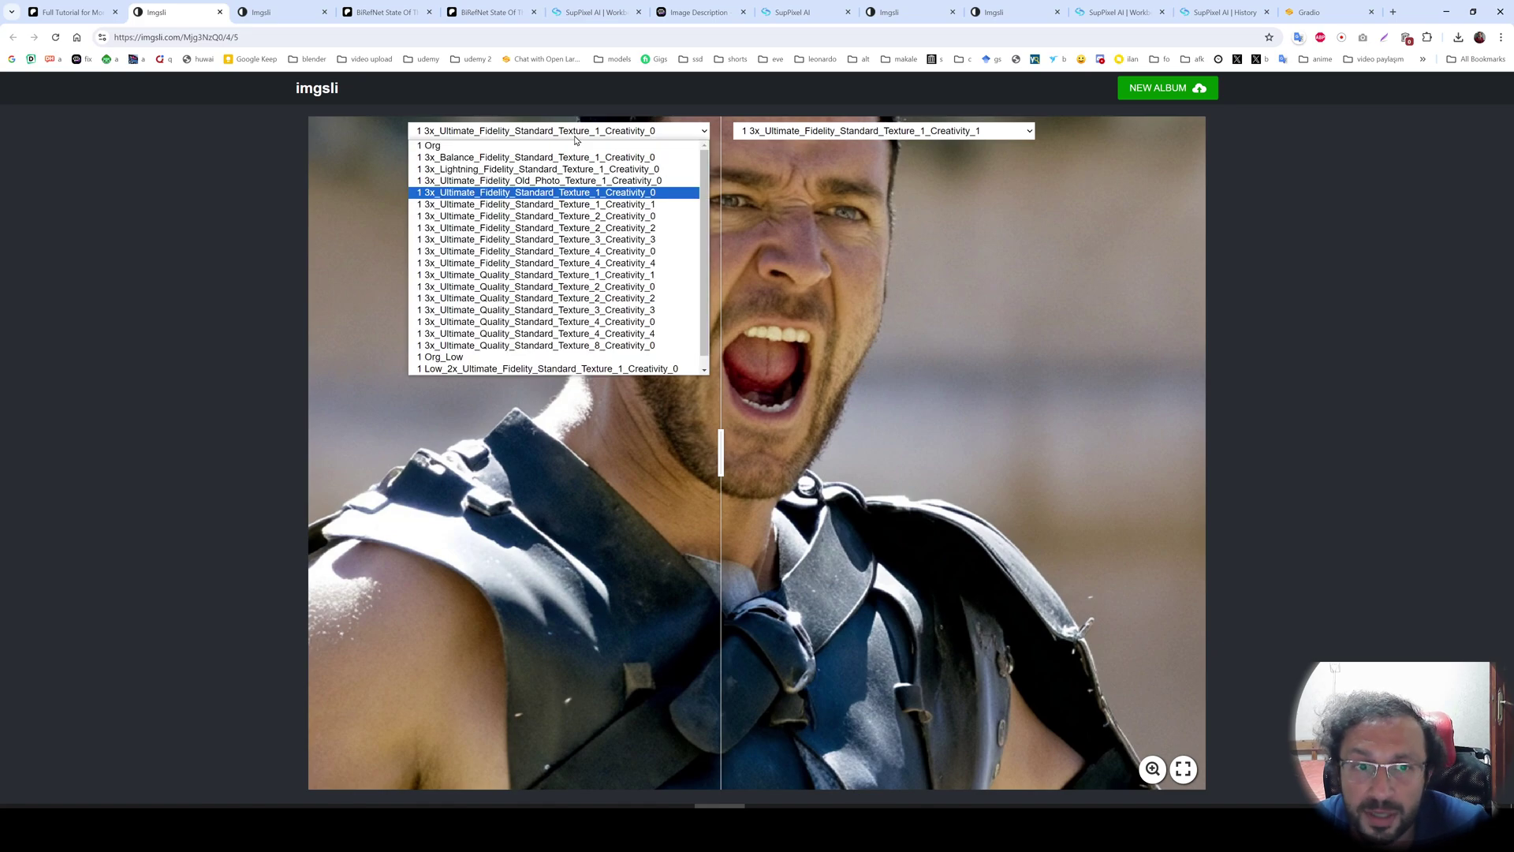
scroll(520, 279, "down", 1)
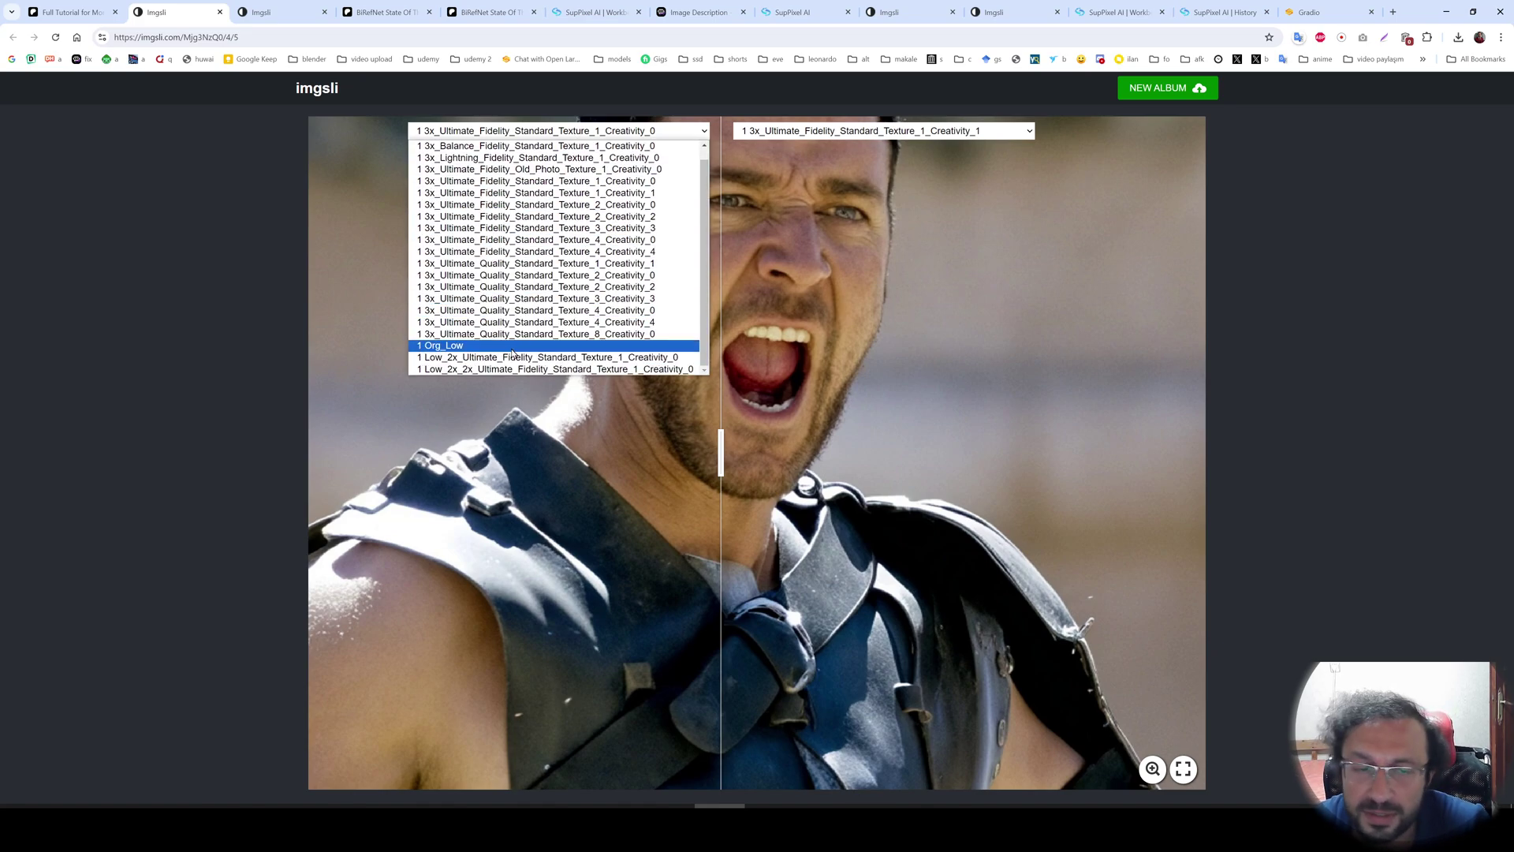
left_click(456, 346)
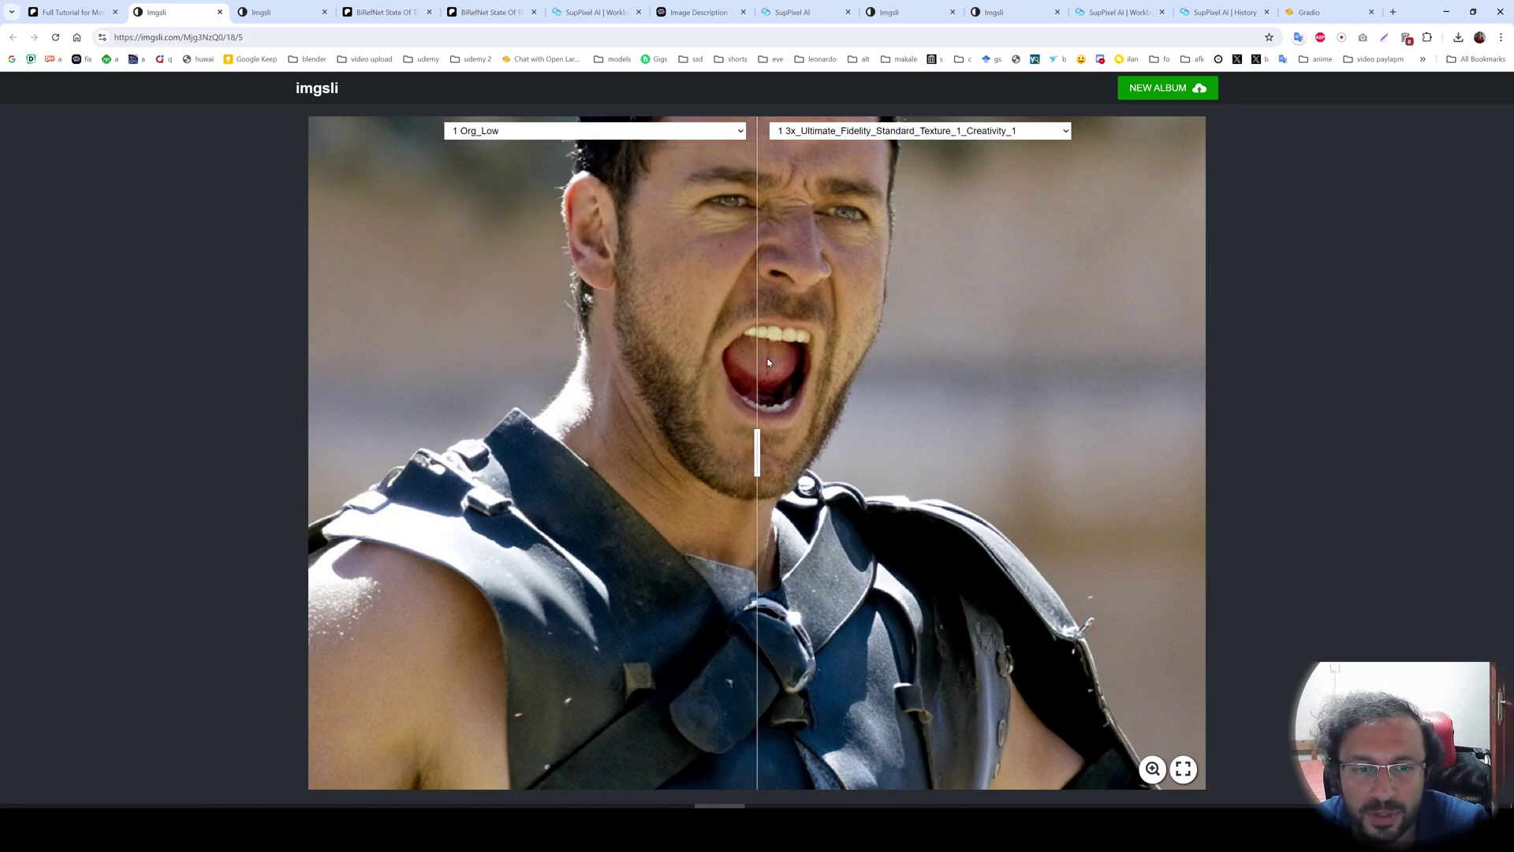
scroll(677, 281, "down", 3)
scroll(678, 280, "up", 5)
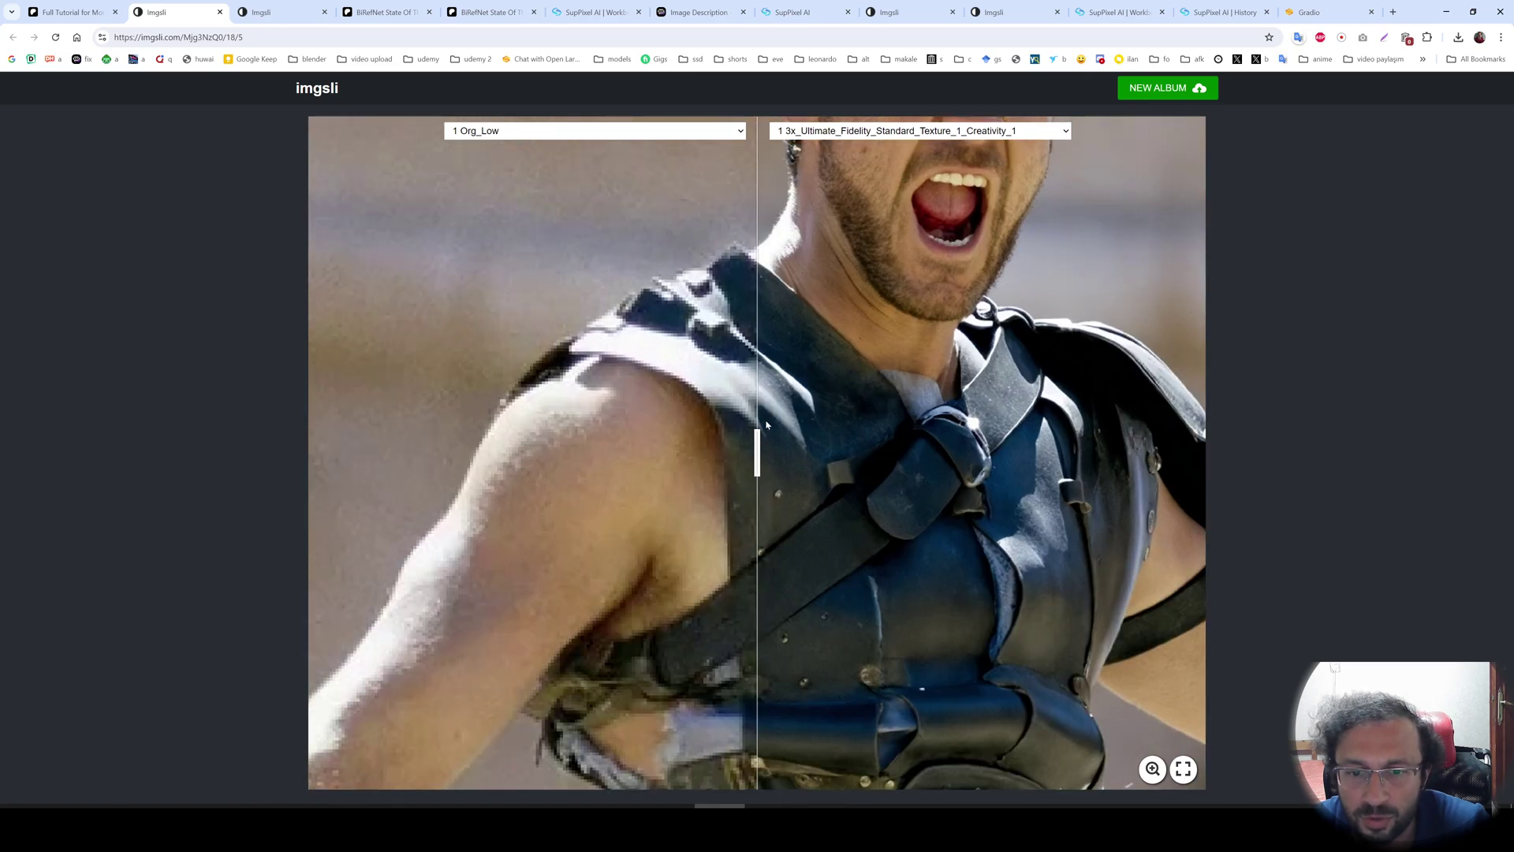
left_click(947, 130)
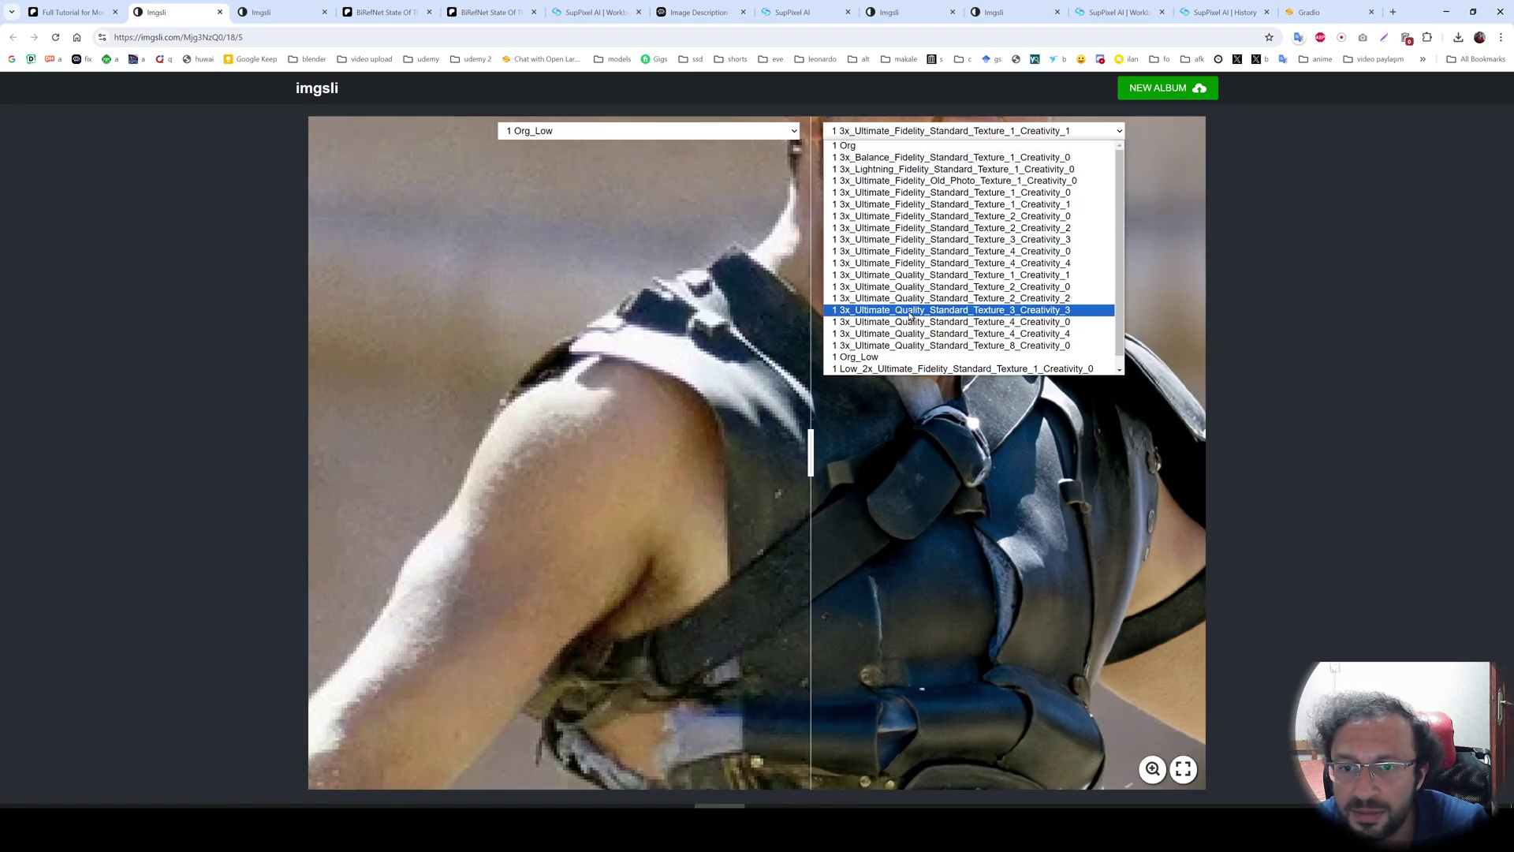
scroll(911, 314, "down", 1)
left_click(887, 361)
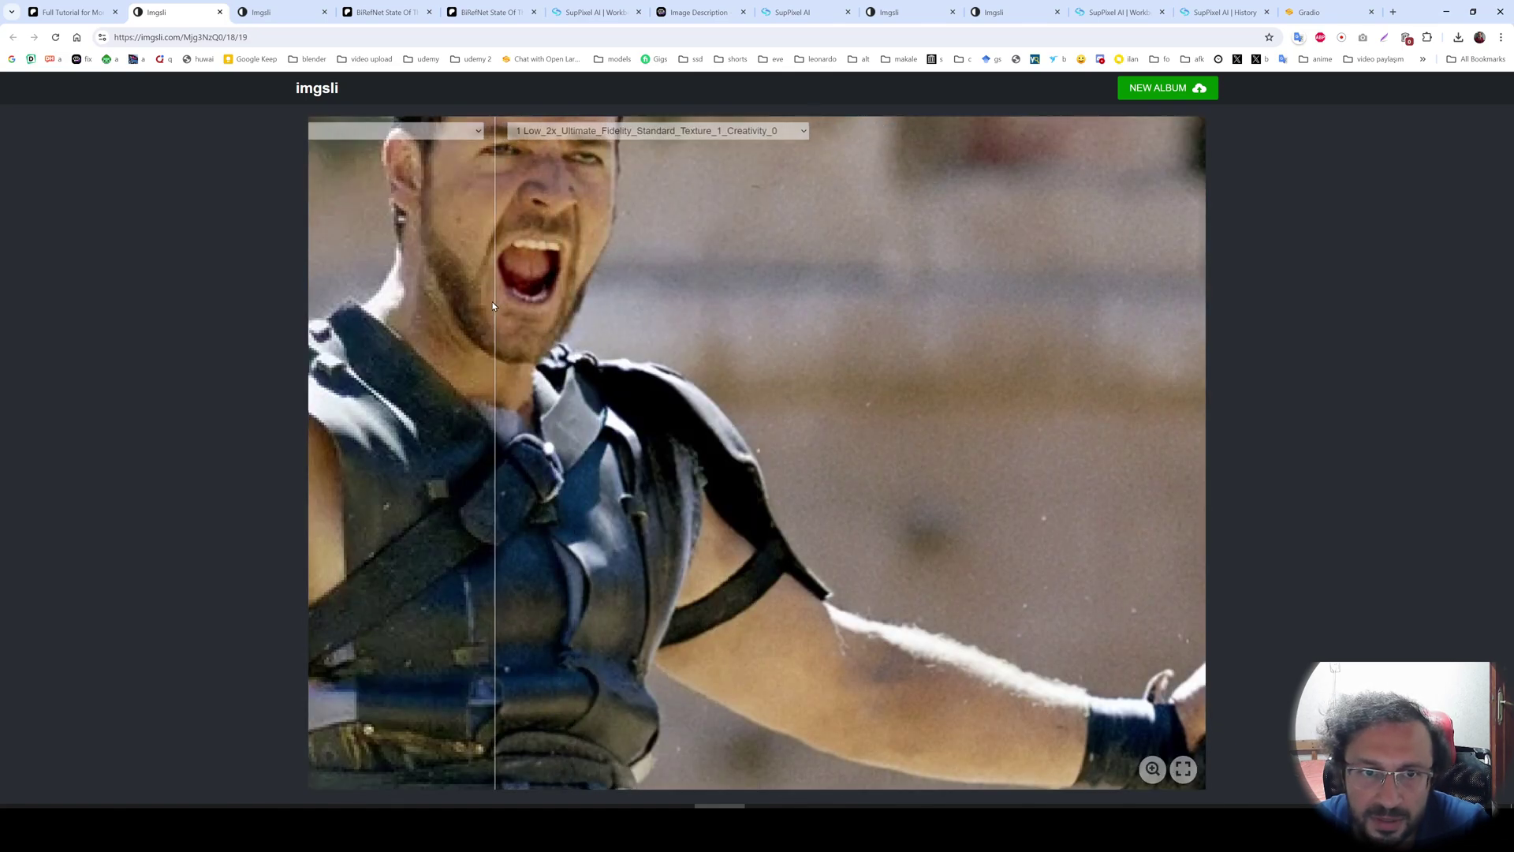
Switch the right side to the Low 2x-then-2x upscale, then 3x Fidelity Texture 1 Creativity 1
left_click(679, 136)
scroll(658, 374, "down", 1)
left_click(658, 374)
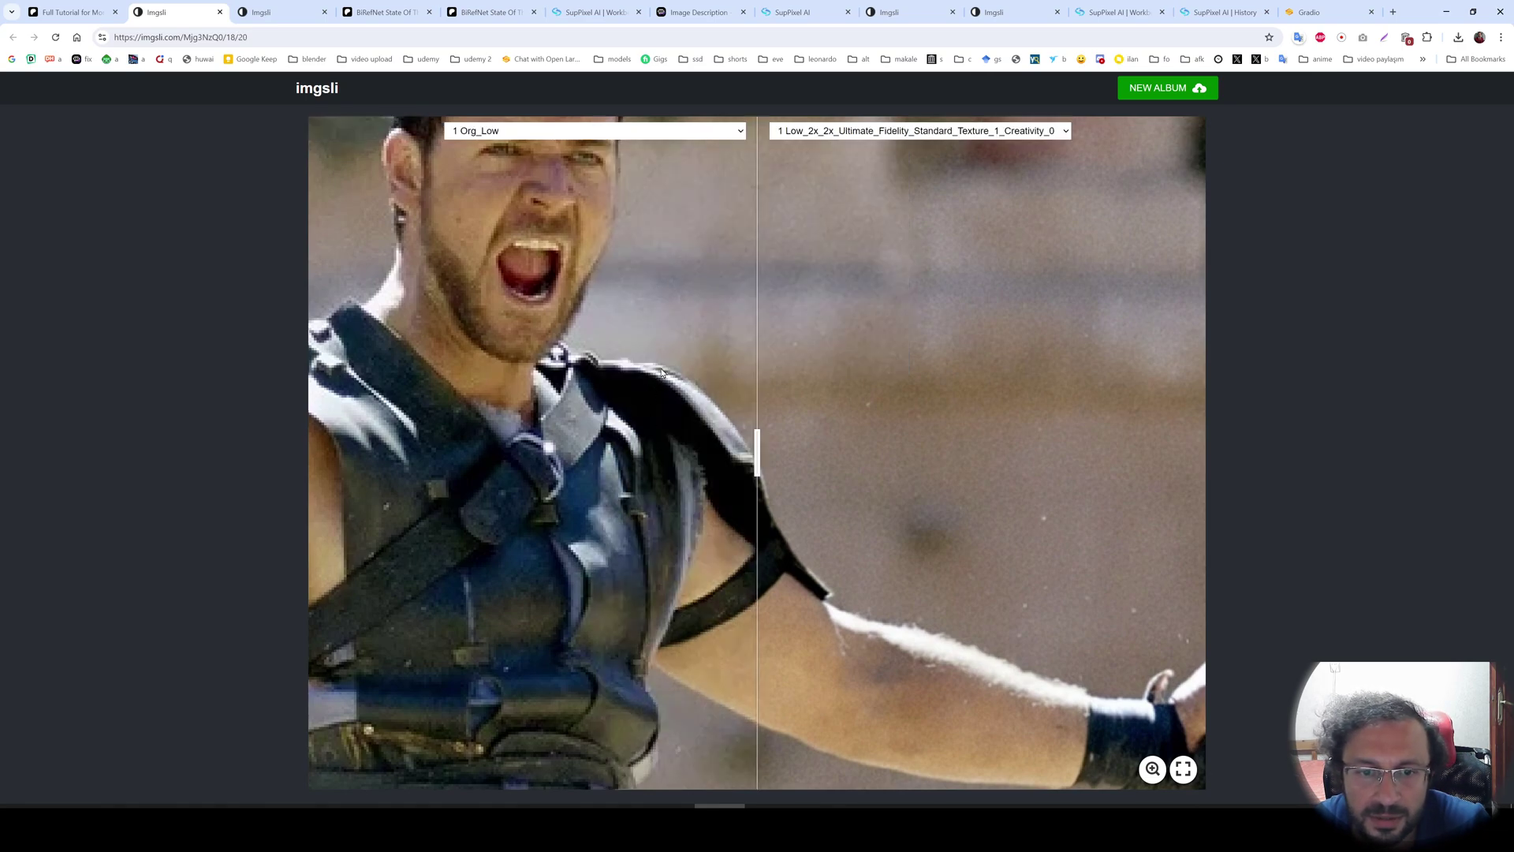
scroll(660, 370, "down", 5)
scroll(662, 356, "up", 2)
scroll(707, 287, "up", 1)
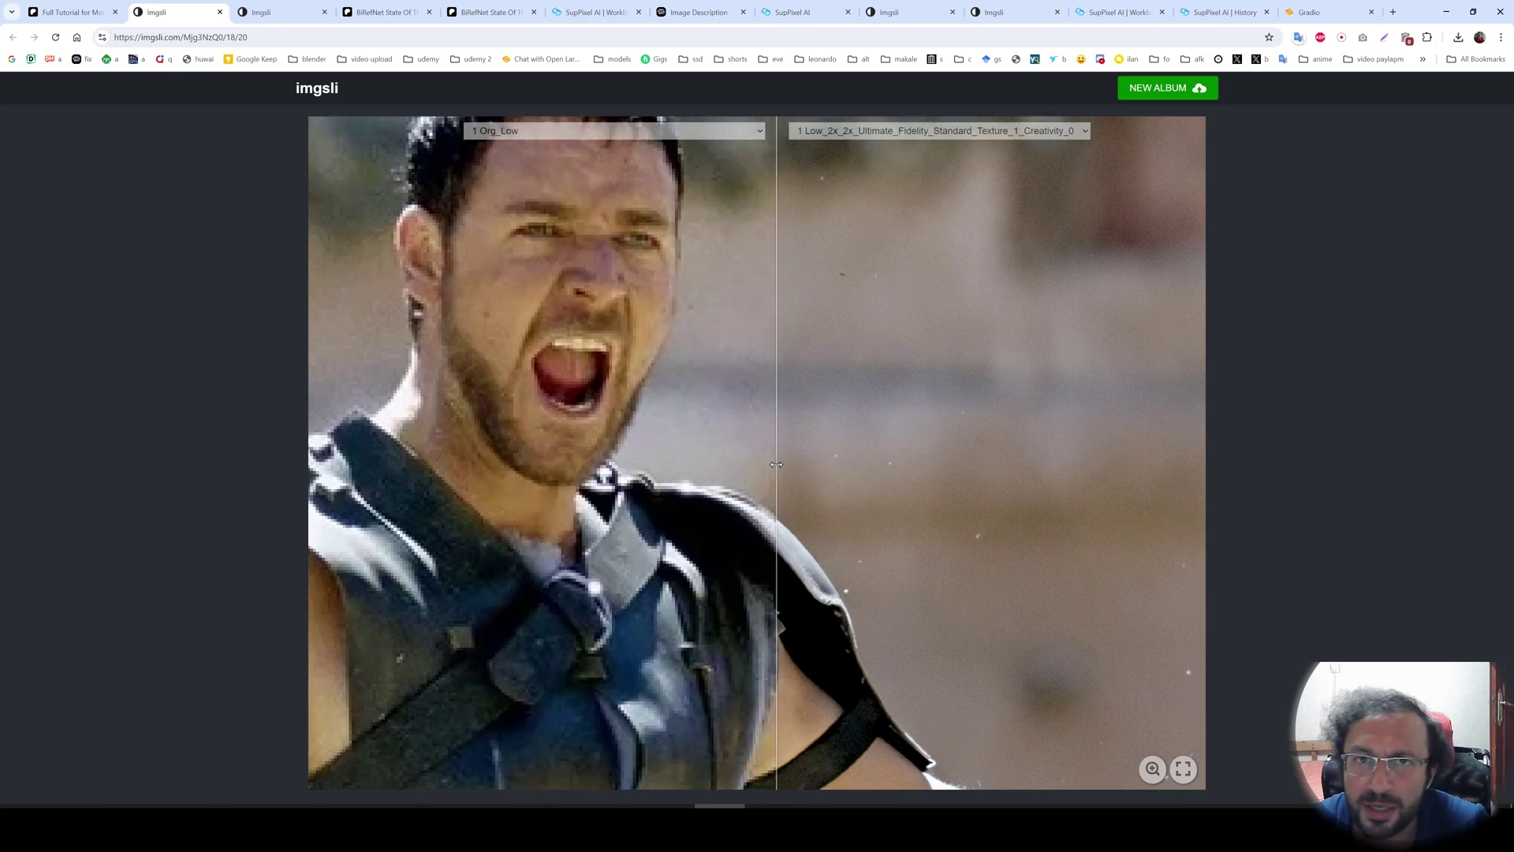
left_click(580, 133)
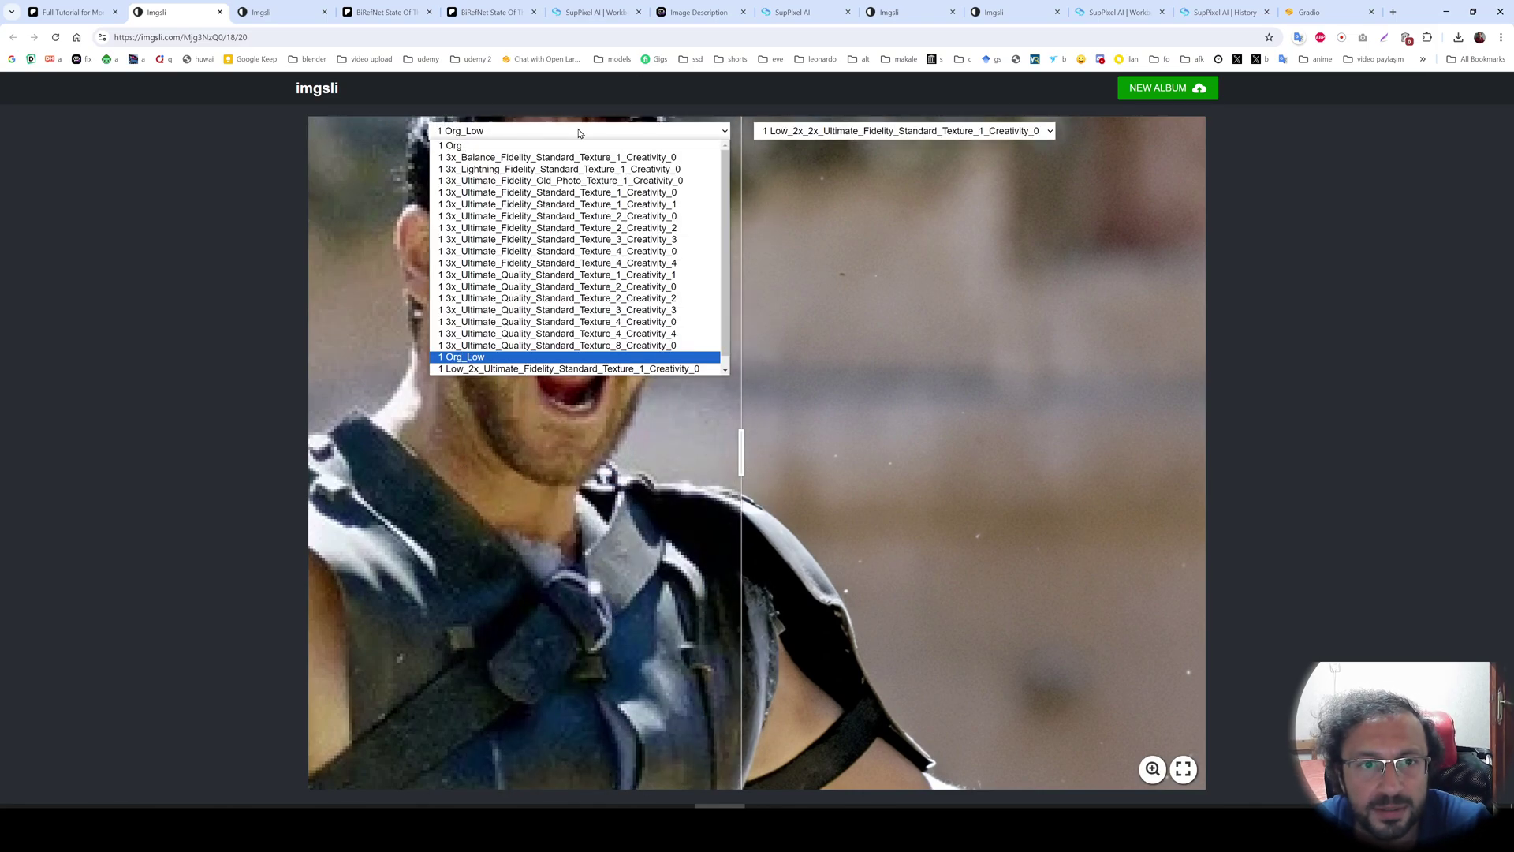
left_click(857, 136)
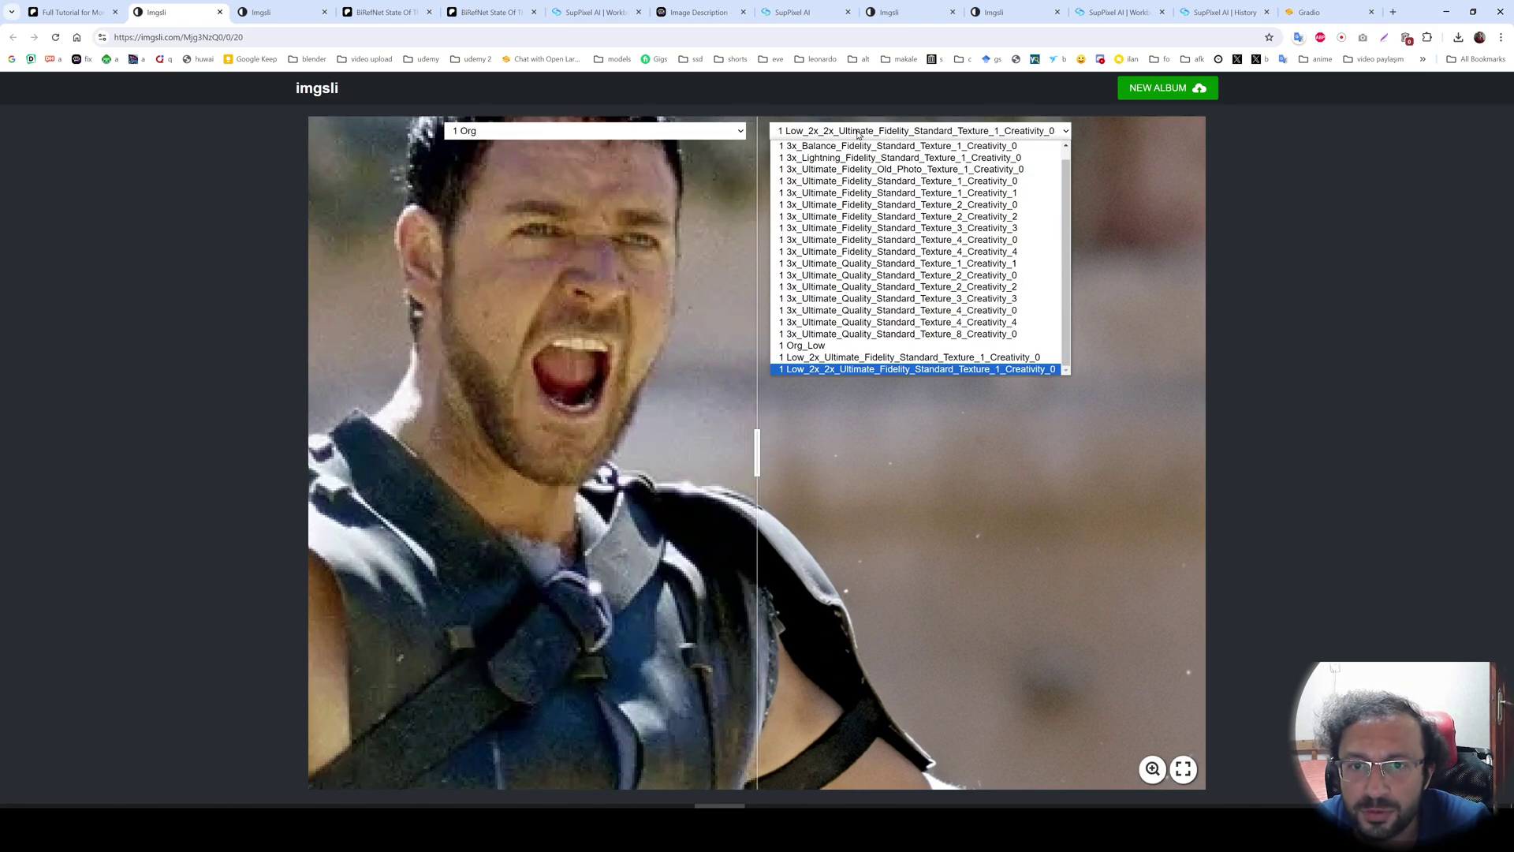
scroll(871, 236, "up", 3)
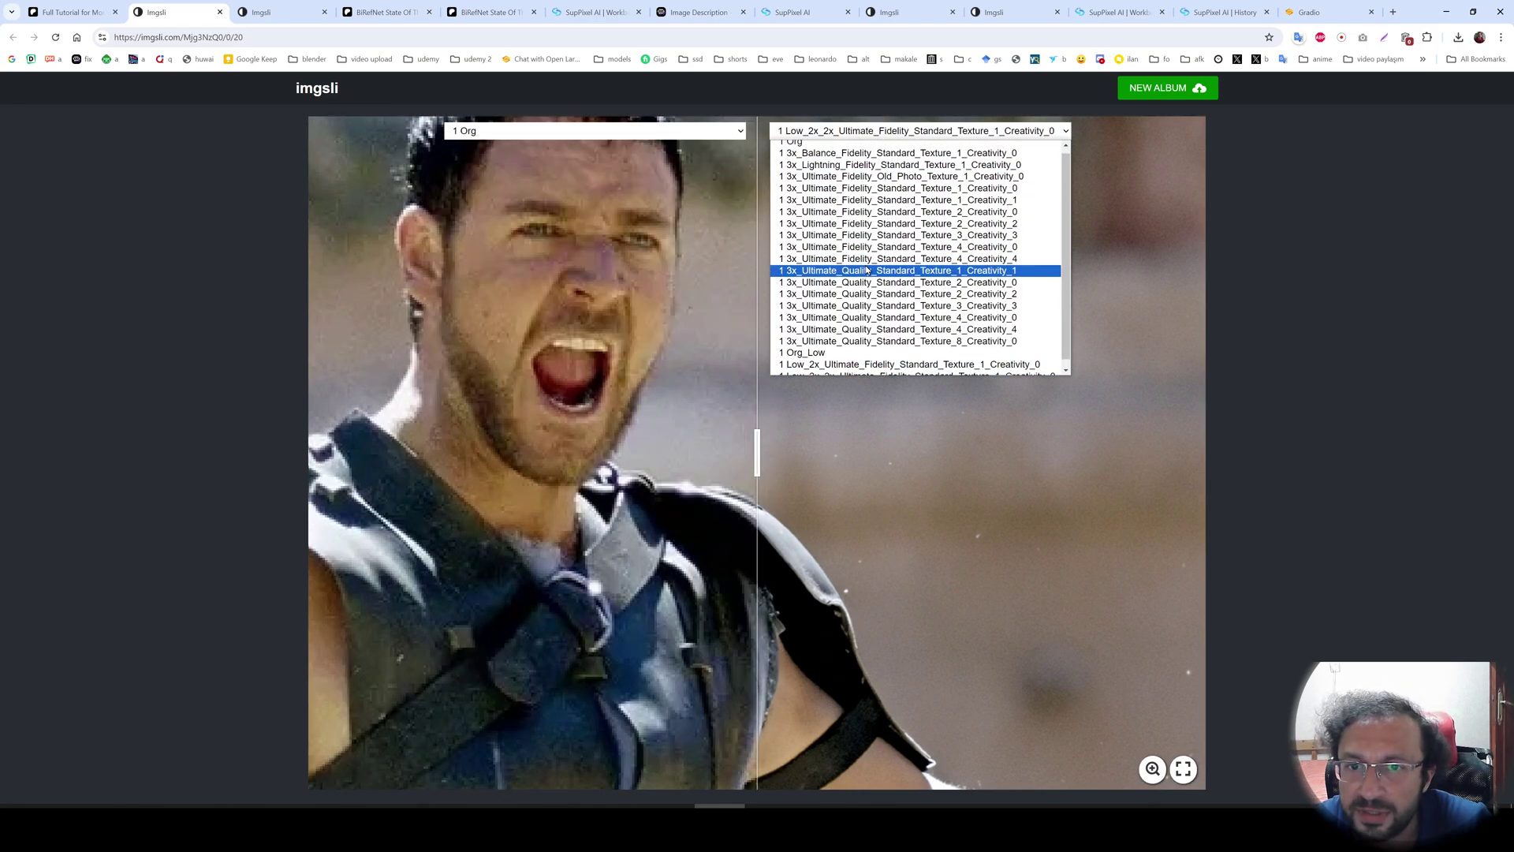
left_click(908, 207)
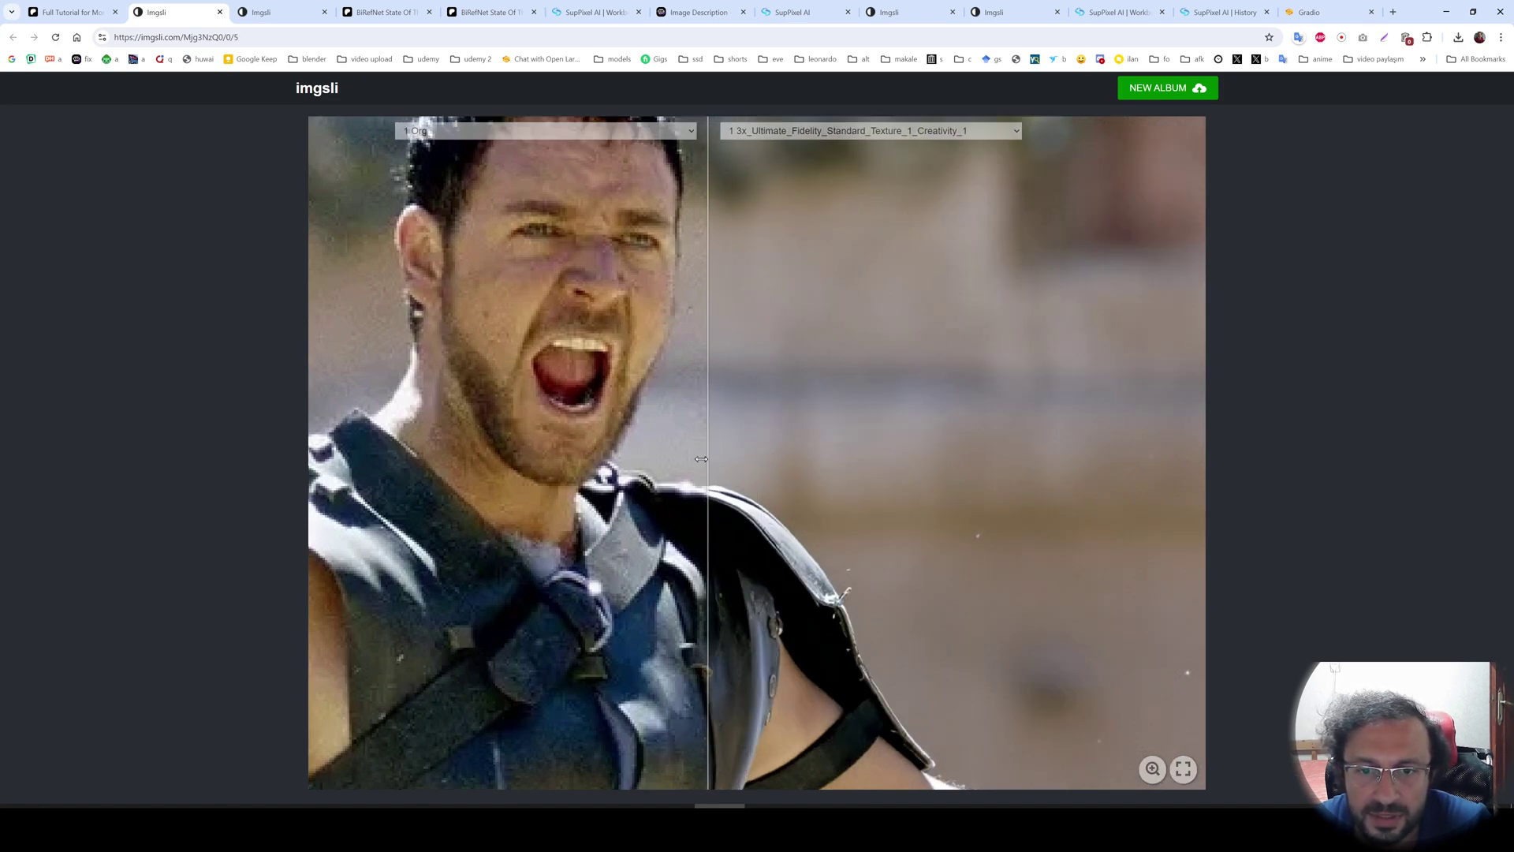
Show 4x_Ultimate_Fidelity_Standard_Texture_1_Creativity_0 on both sides of the dragon comparison
left_click(294, 7)
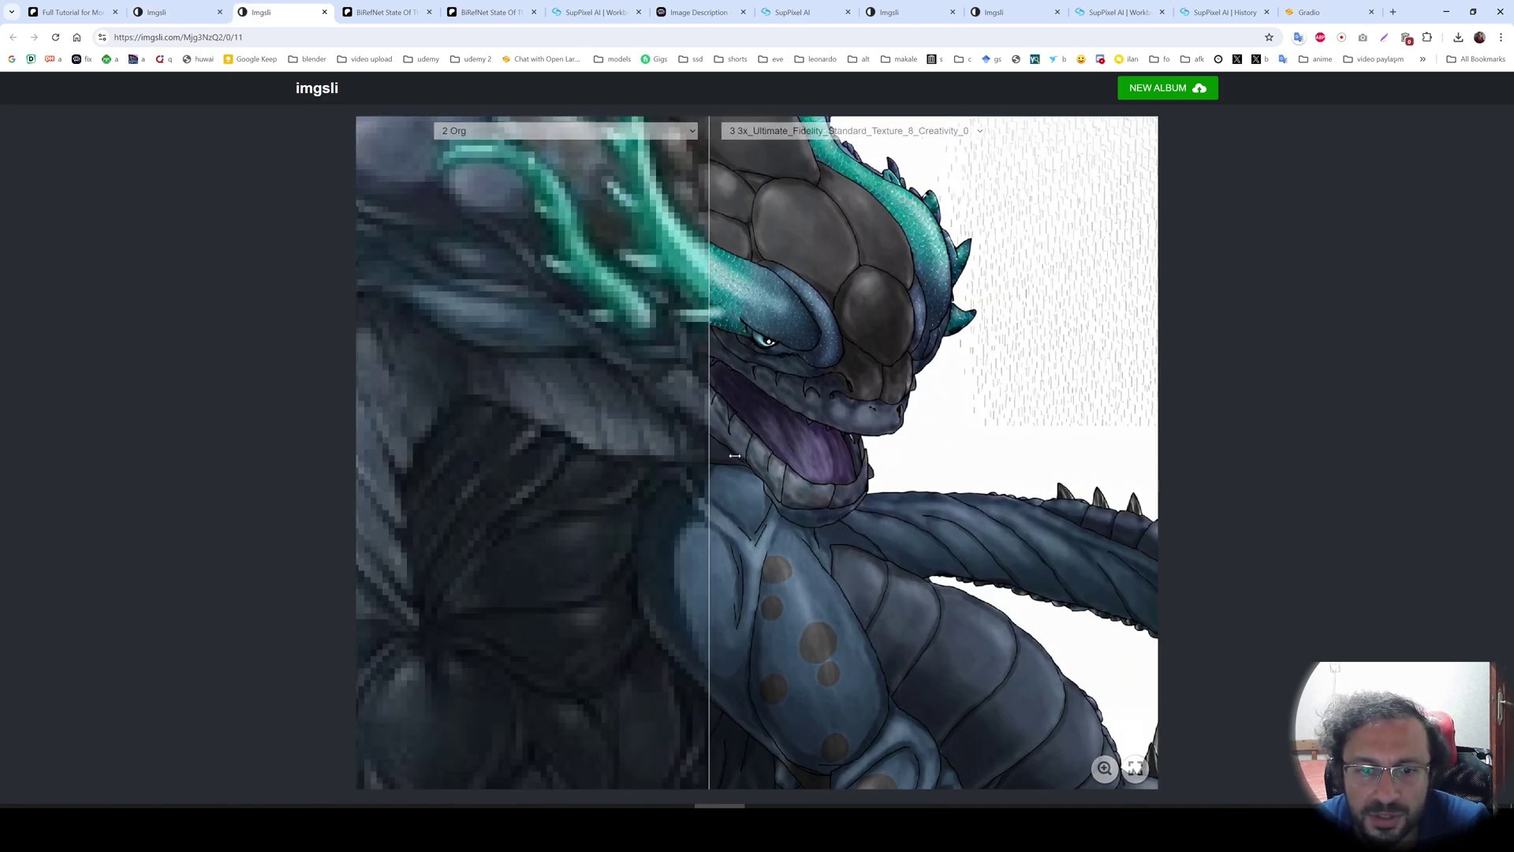
left_click(704, 132)
left_click(873, 134)
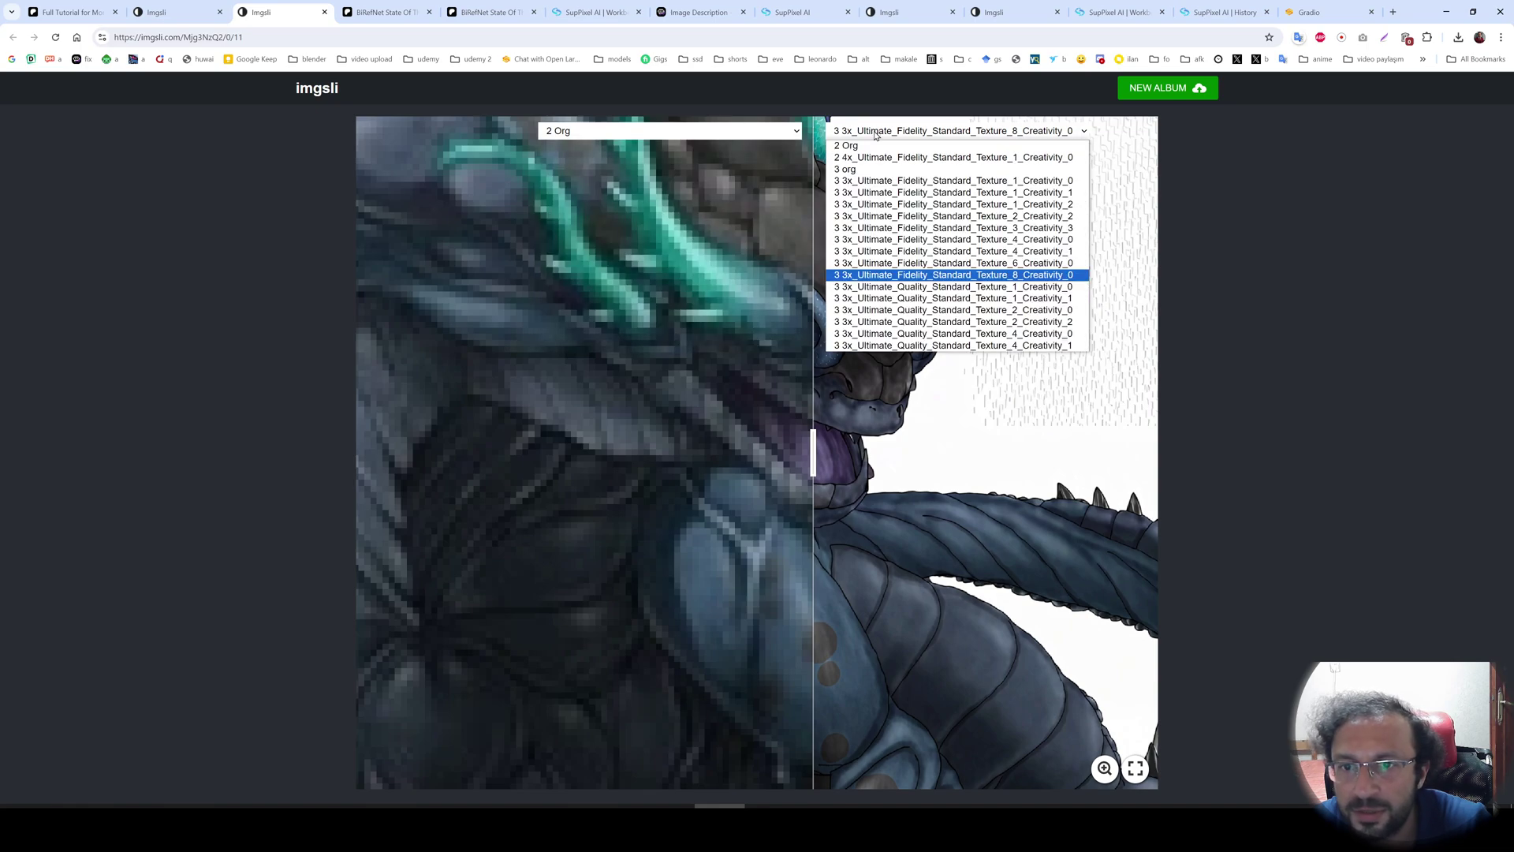
left_click(879, 158)
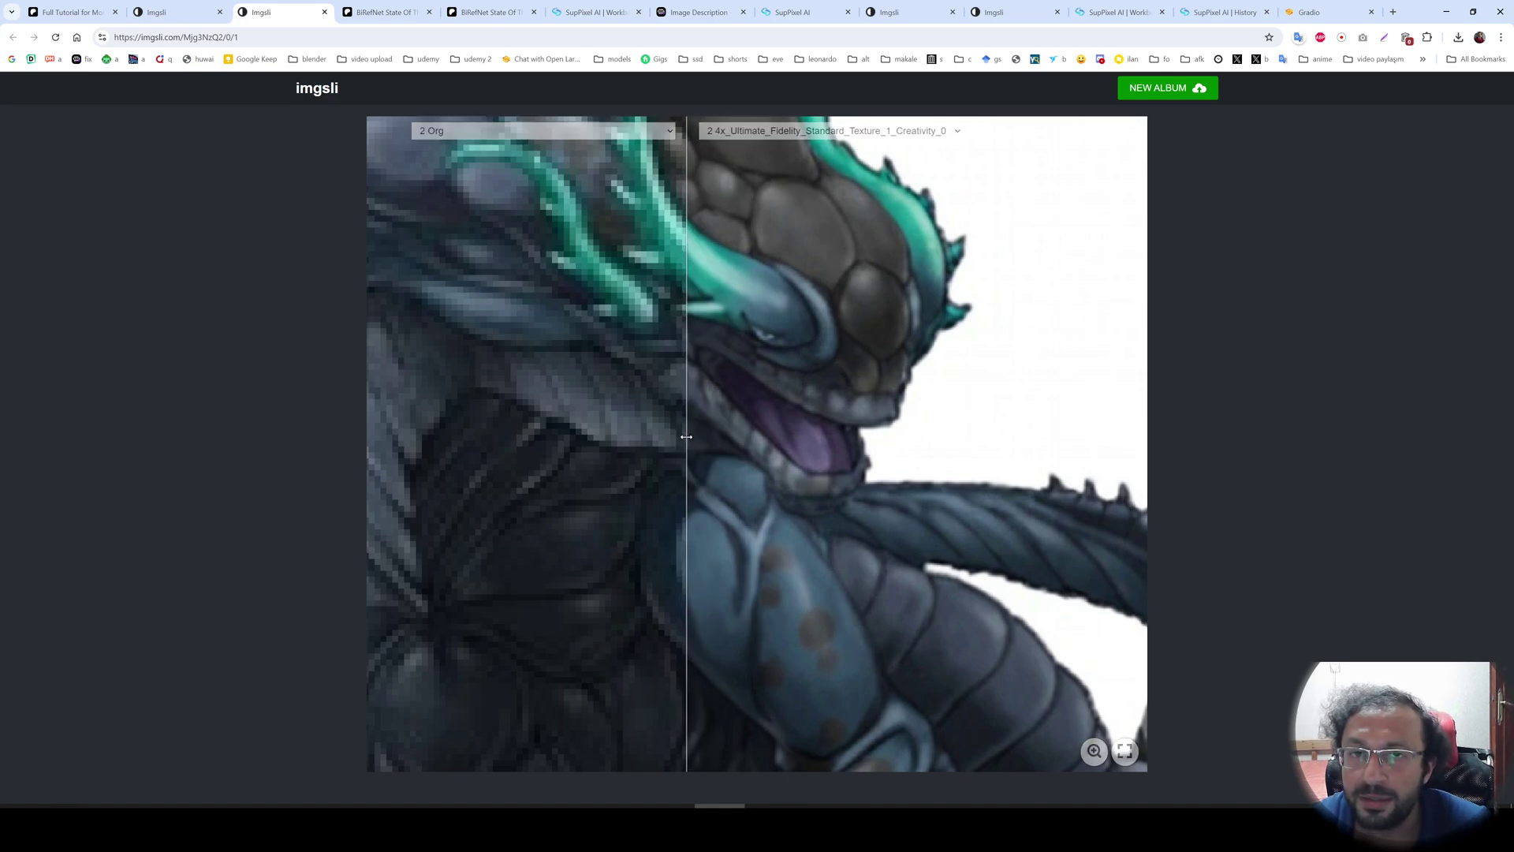
left_click(579, 141)
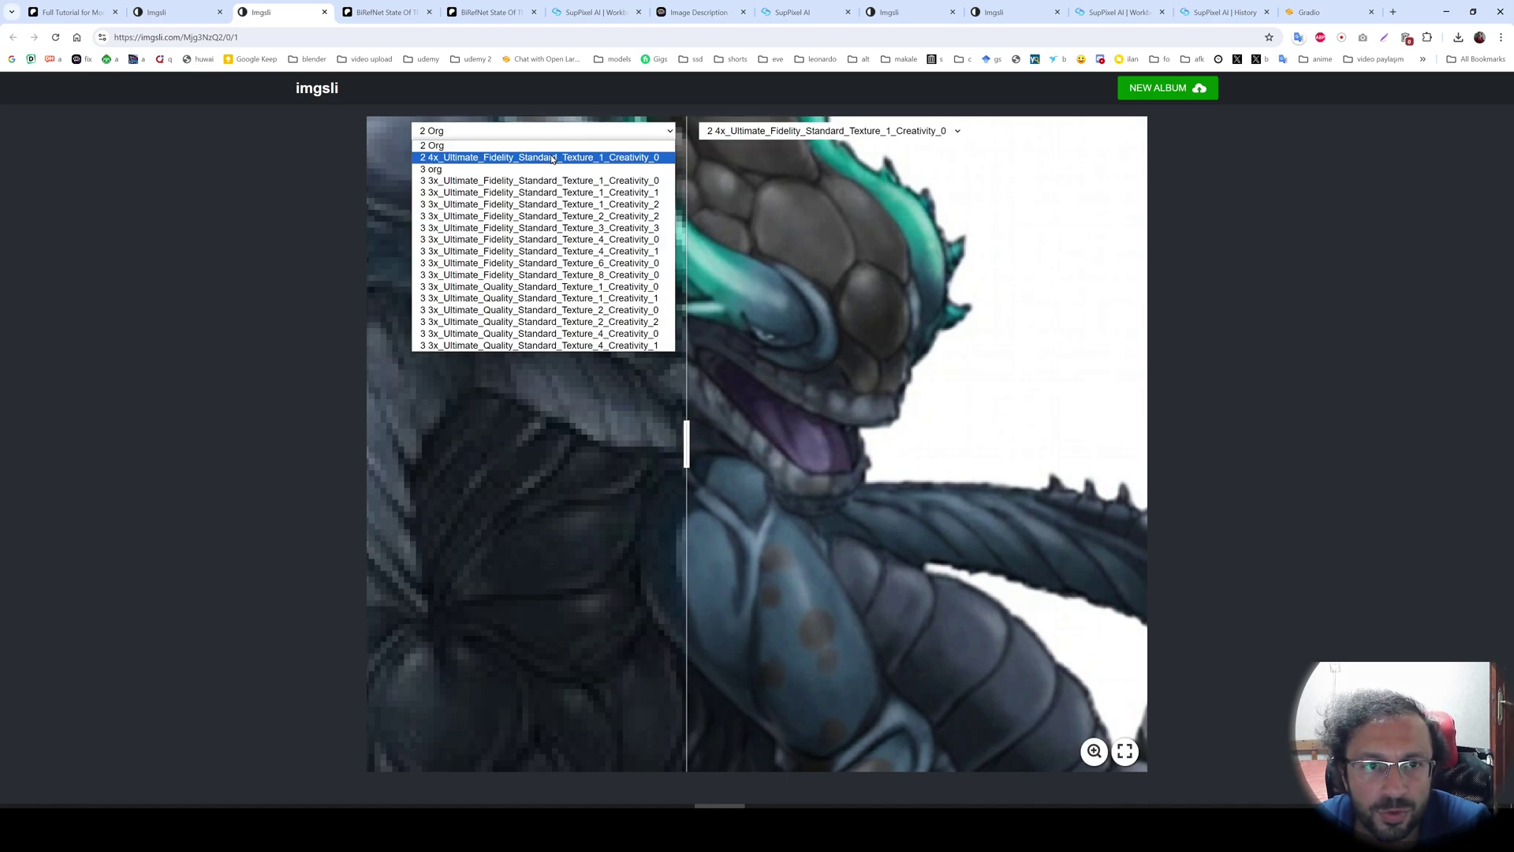
left_click(857, 131)
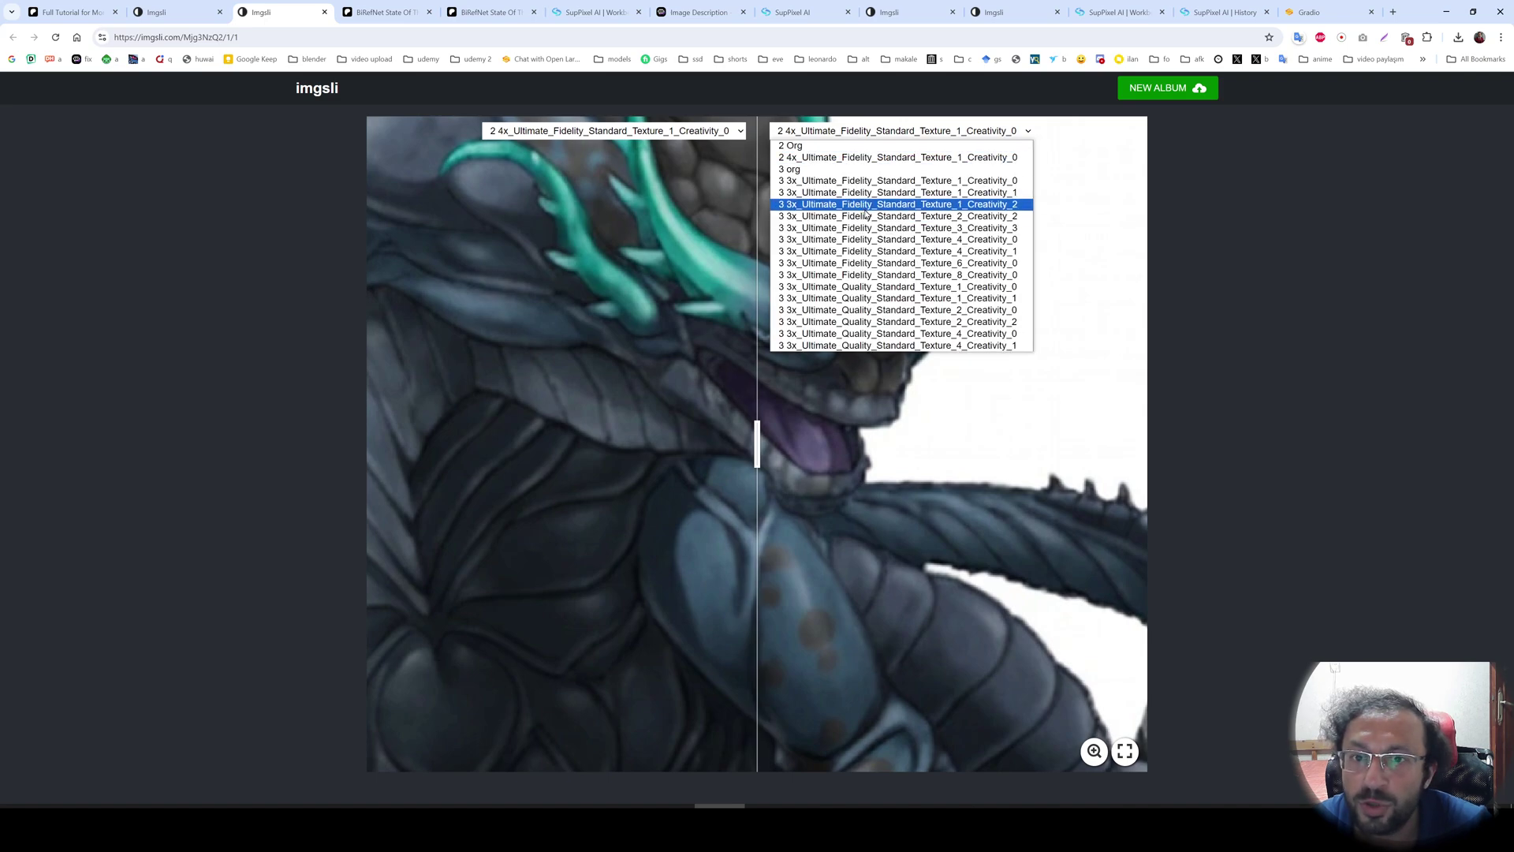
In the SupPixel workbench, switch the sampler to Balance Mode
left_click(900, 217)
left_click(591, 12)
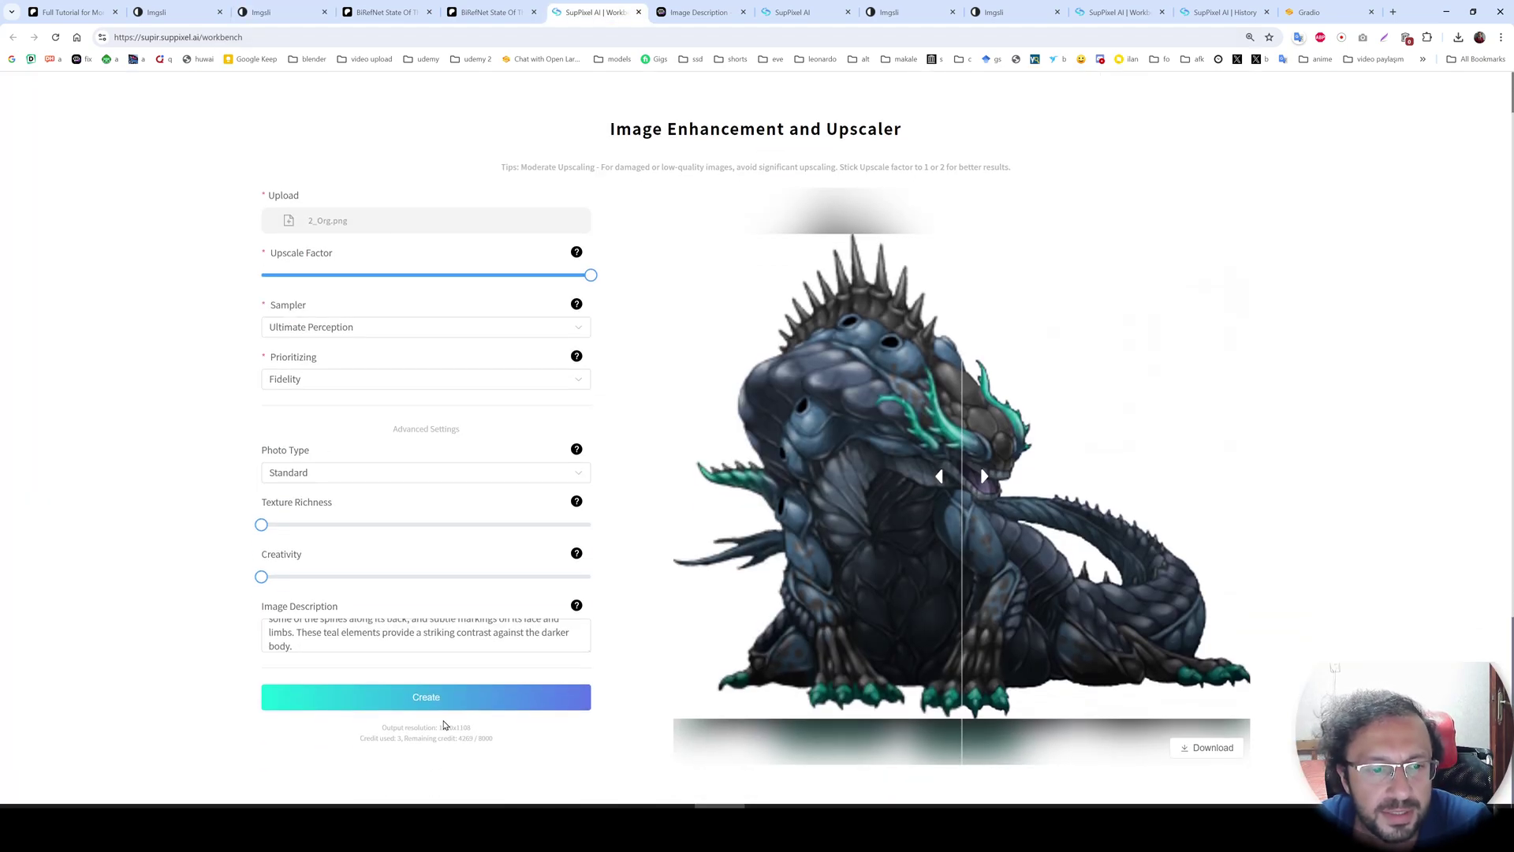
left_click(440, 639)
left_click(303, 332)
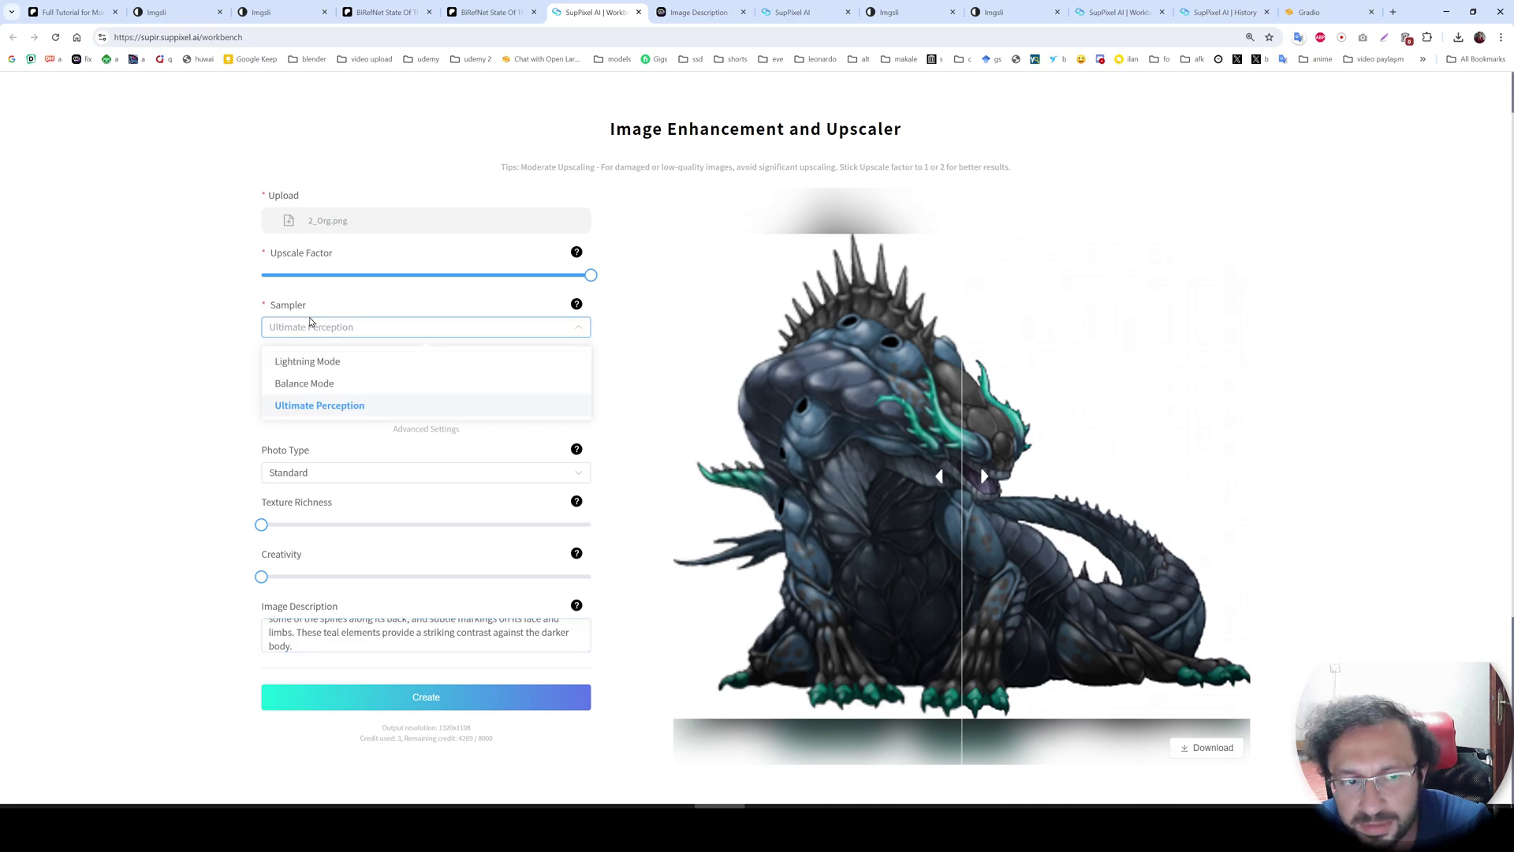
left_click(310, 385)
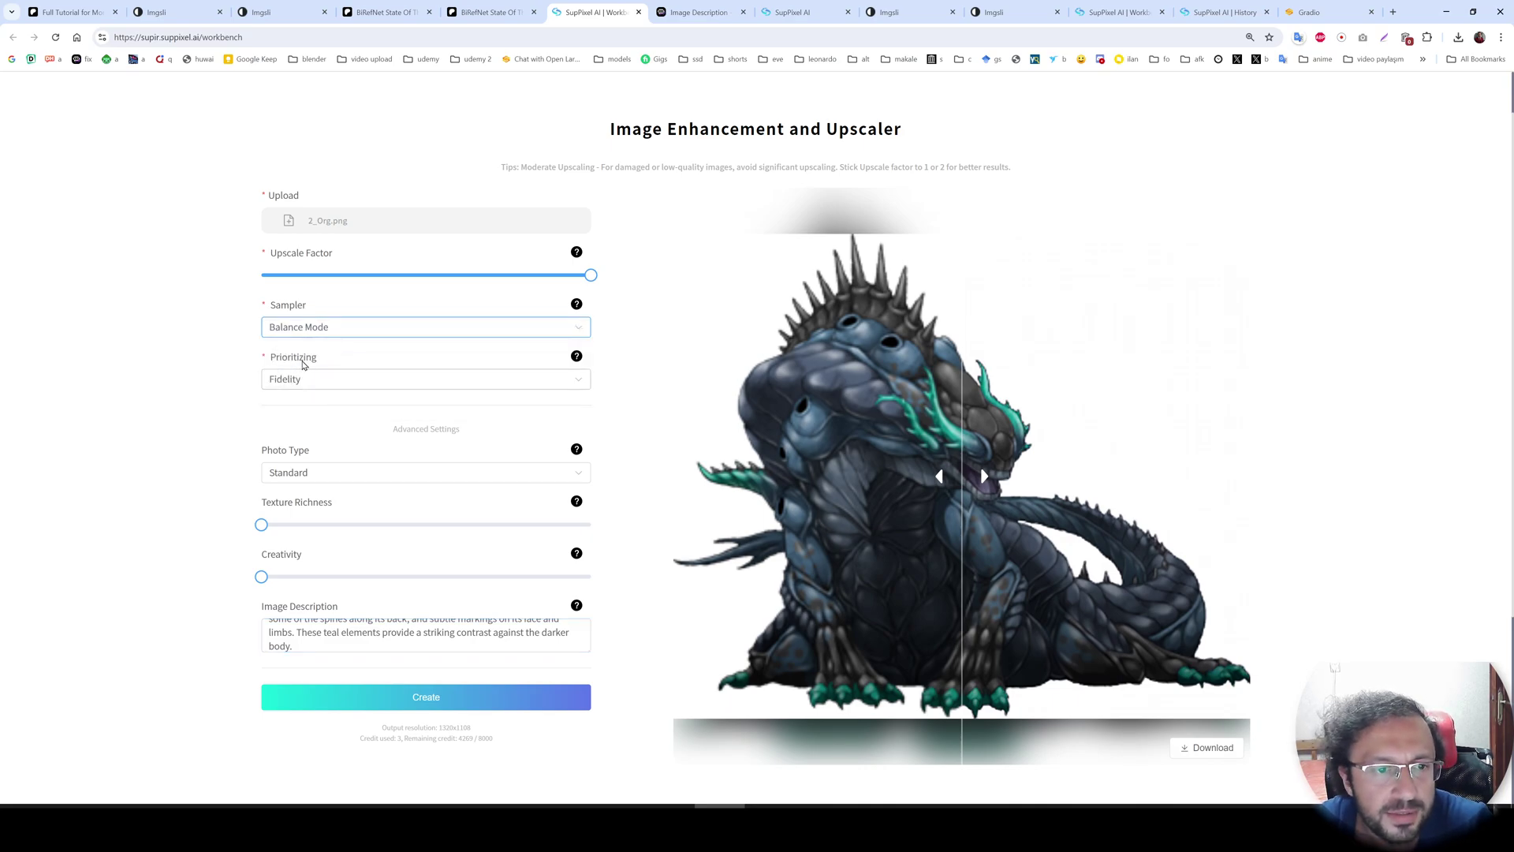
Try prioritizing Quality, then set prioritizing back to Fidelity
left_click(301, 384)
left_click(313, 382)
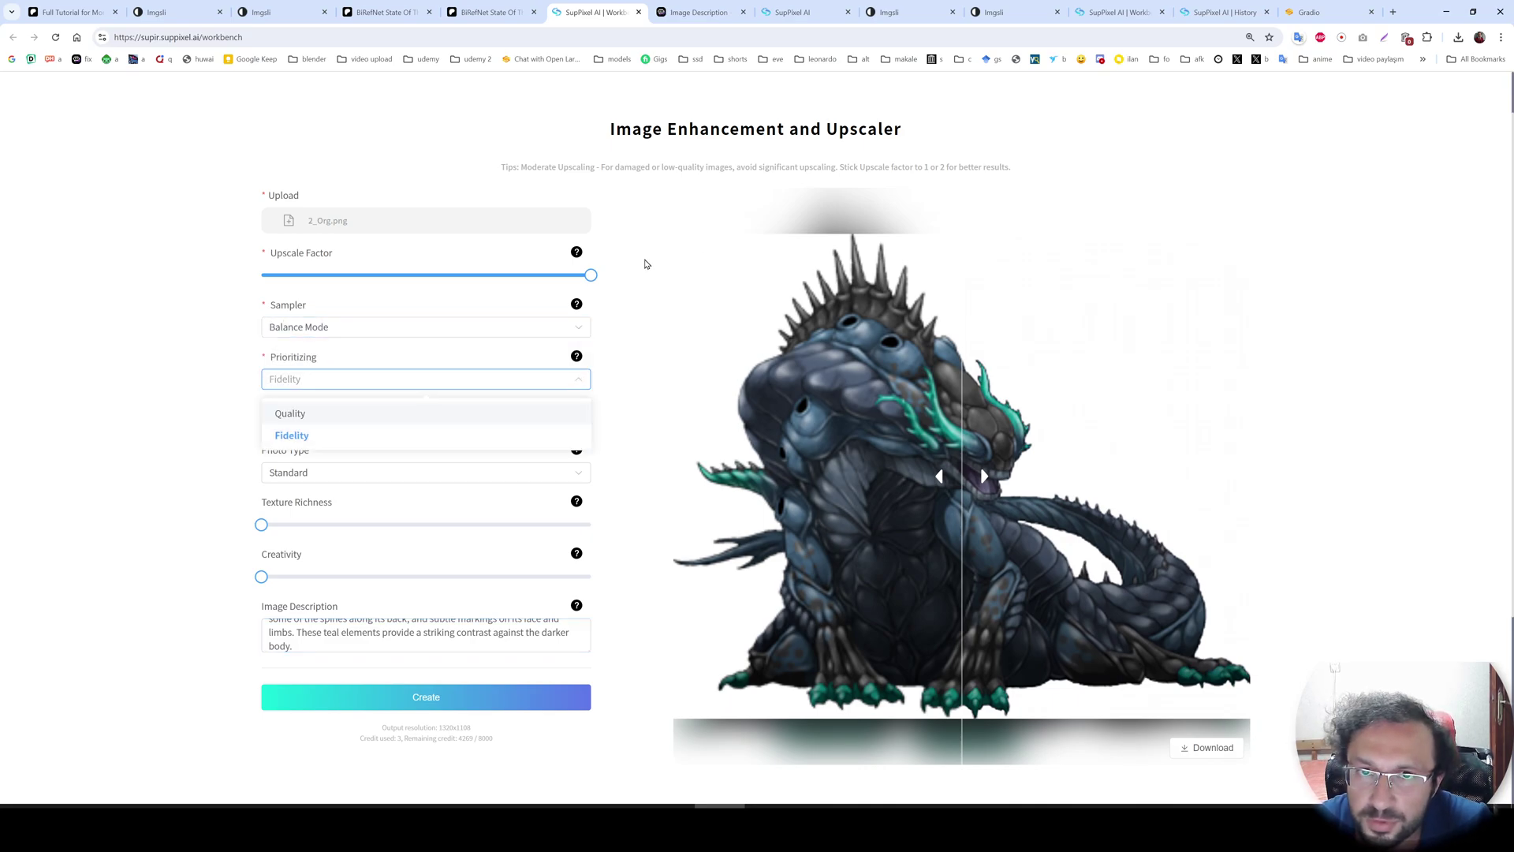
left_click(314, 415)
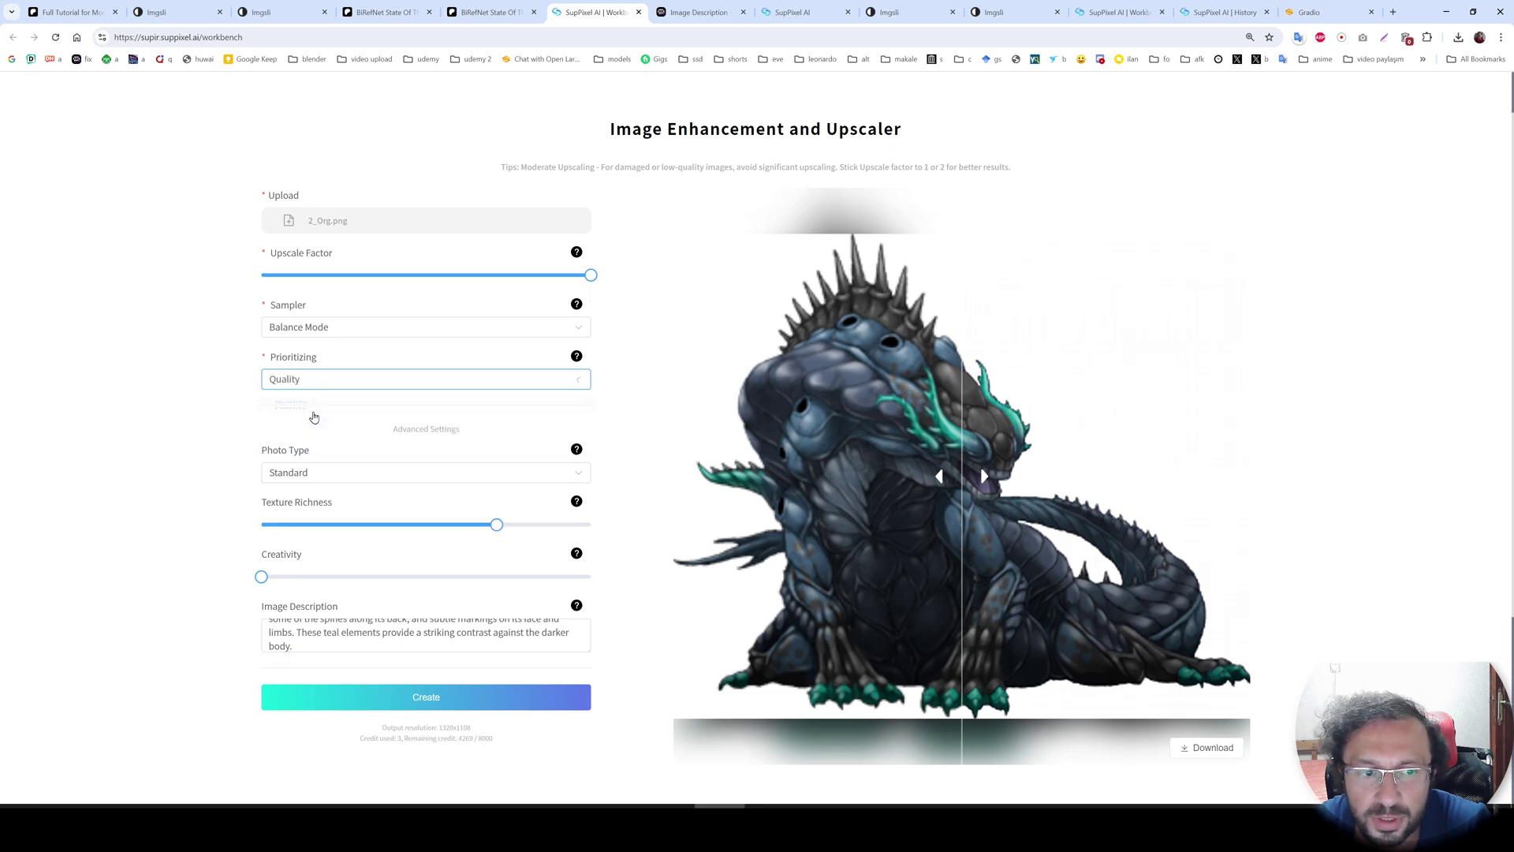
left_click(326, 383)
left_click(379, 434)
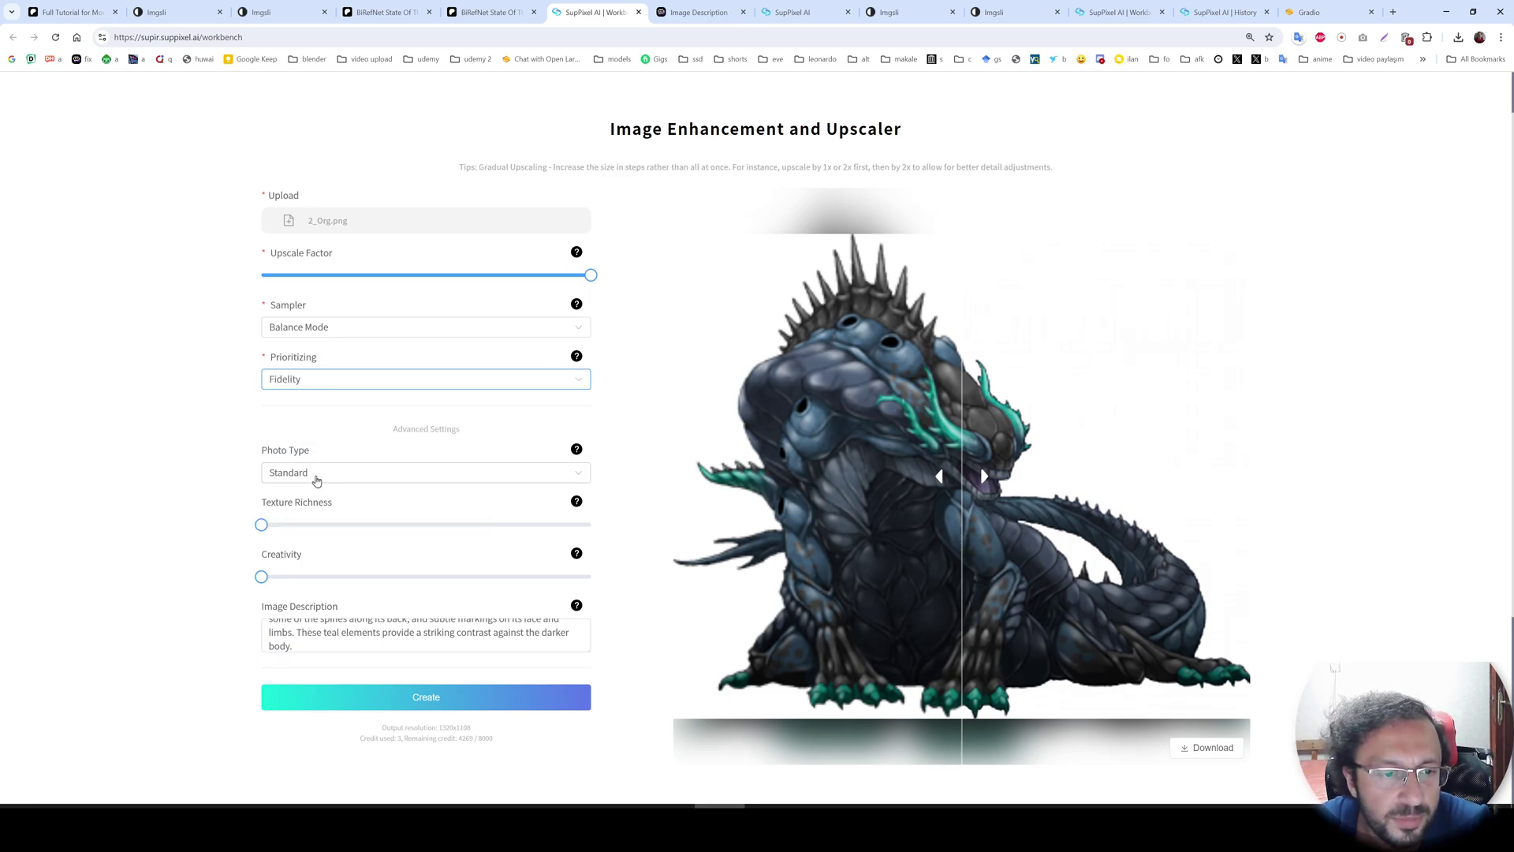
left_click(288, 469)
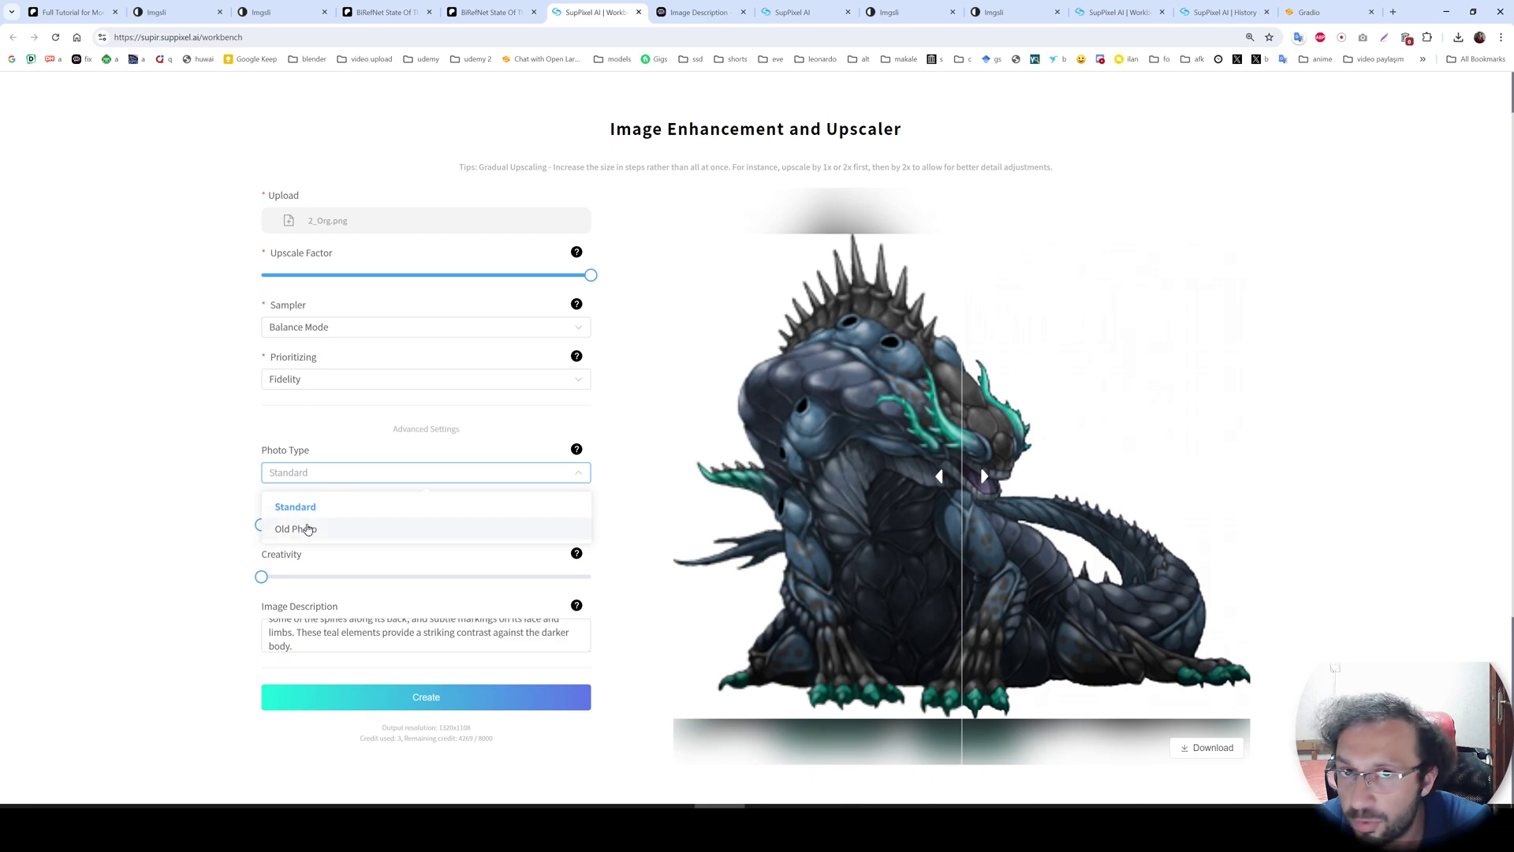
Show 1 3x_Ultimate_Fidelity_Old_Photo_Texture_1_Creativity_0 beside the gladiator original, then return to SupPixel
left_click(911, 13)
left_click(907, 130)
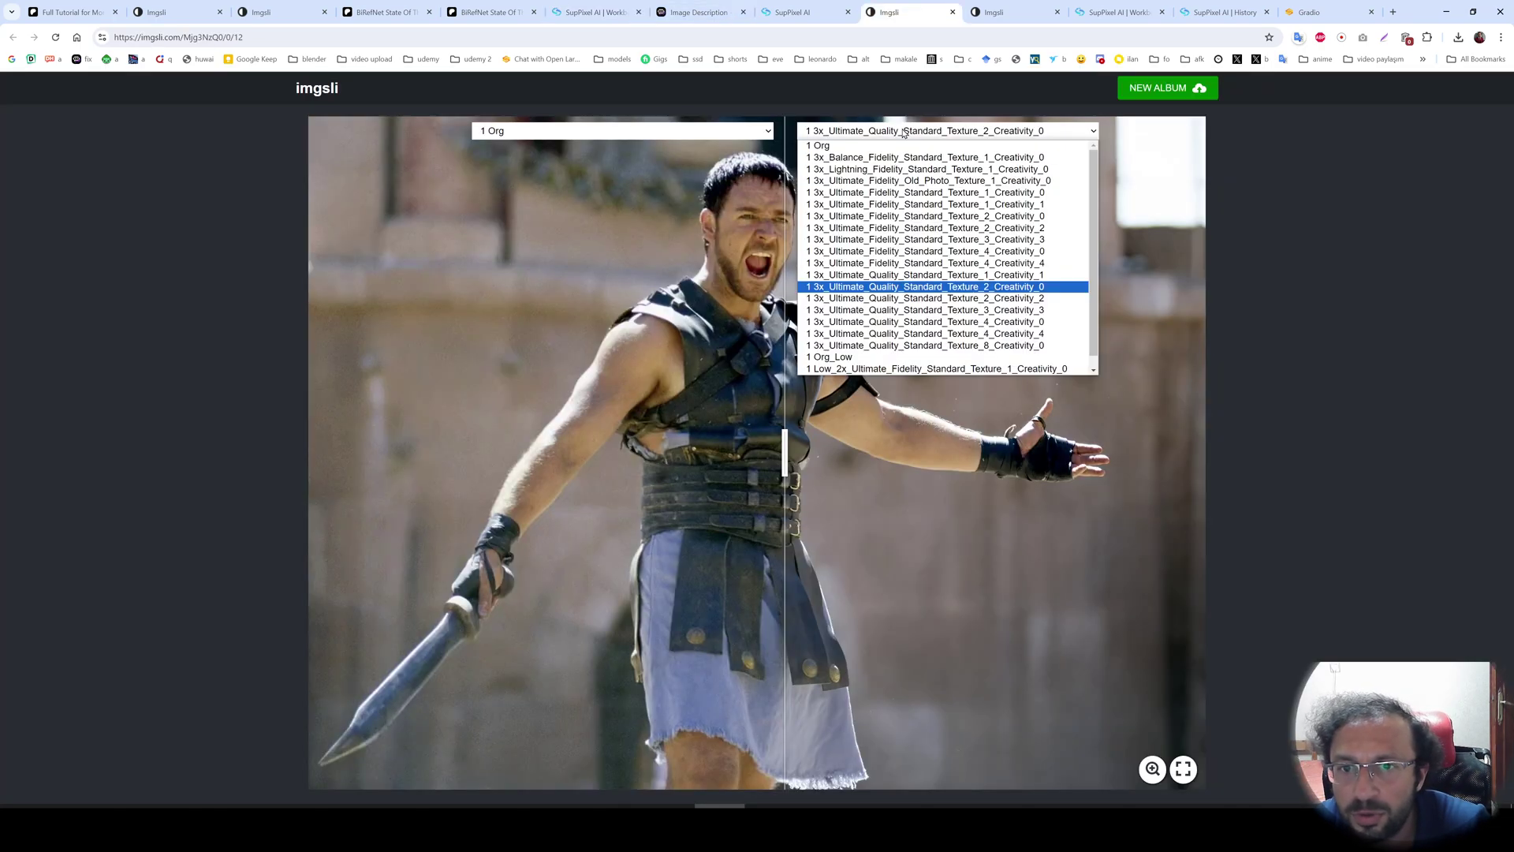
scroll(903, 331, "down", 1)
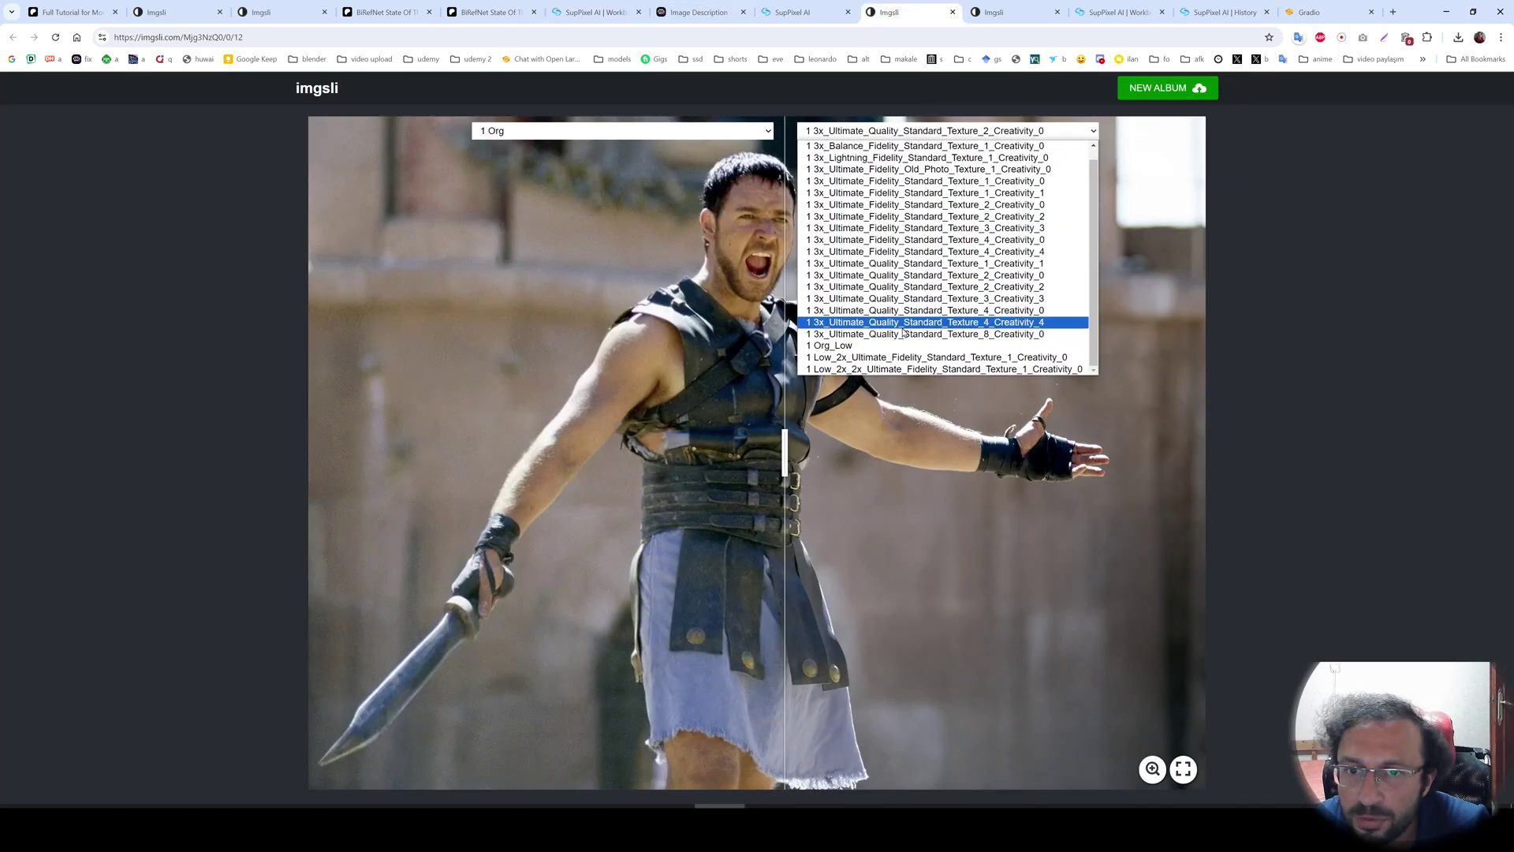
scroll(903, 331, "up", 2)
left_click(831, 180)
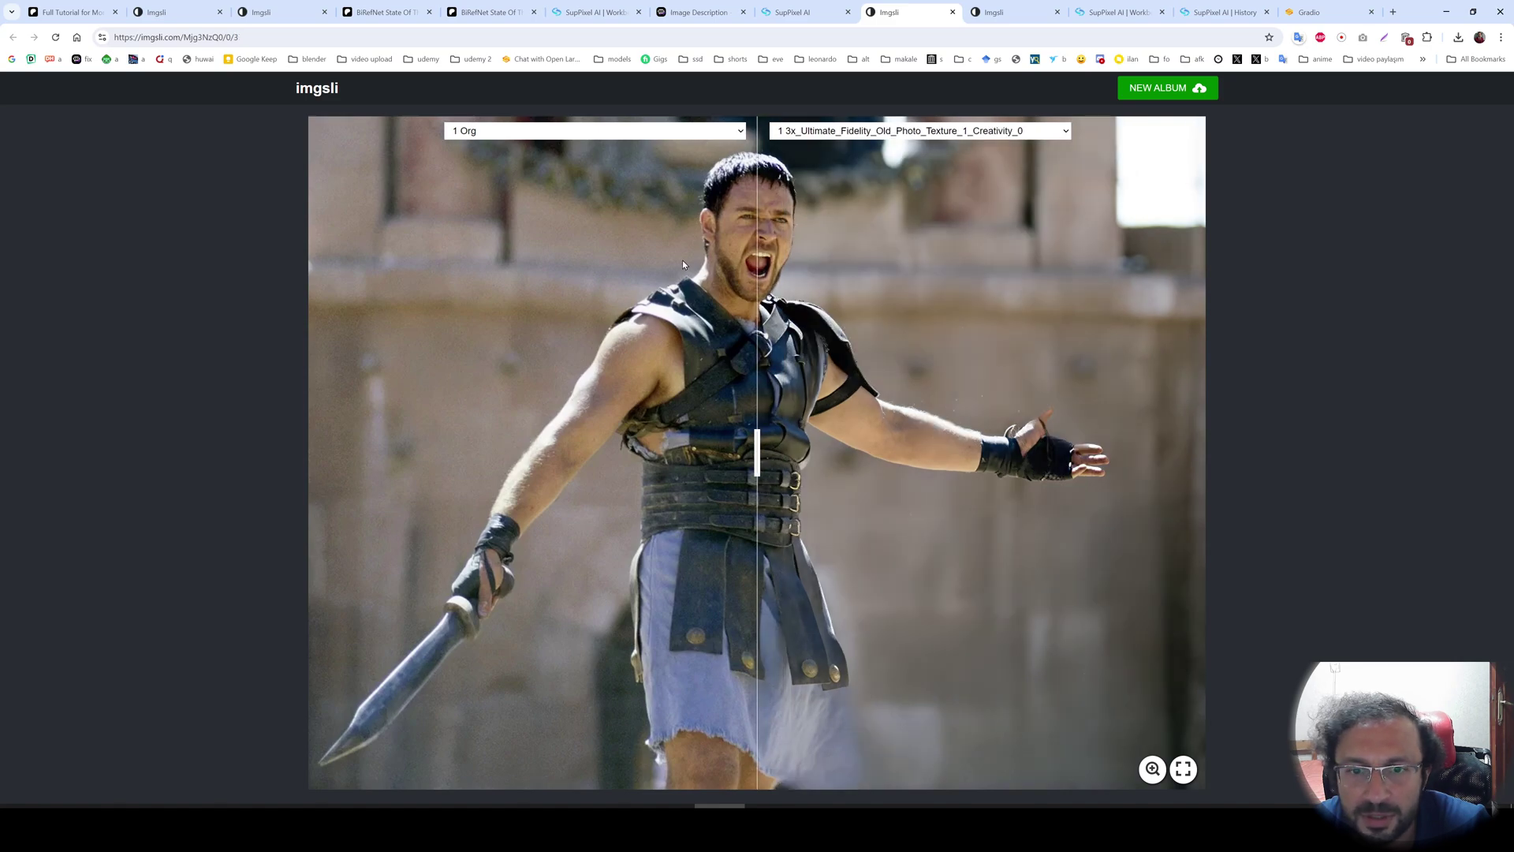
scroll(785, 347, "up", 2)
scroll(435, 522, "down", 2)
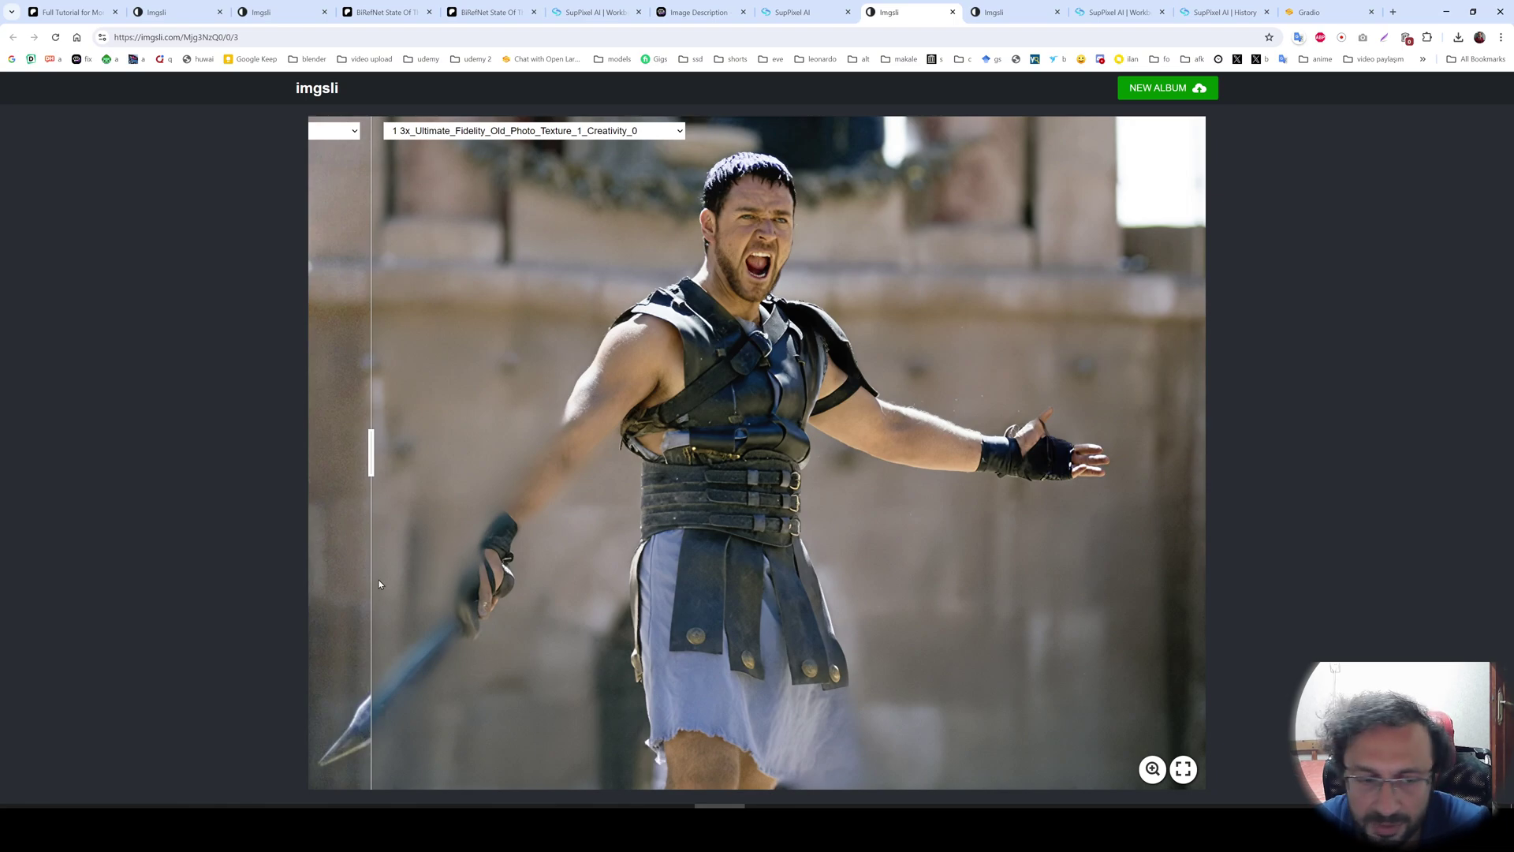
key("ctrl+6")
Raise texture richness, reset creativity to 0, and switch to Ultimate Perception prioritizing Quality
left_click(321, 516)
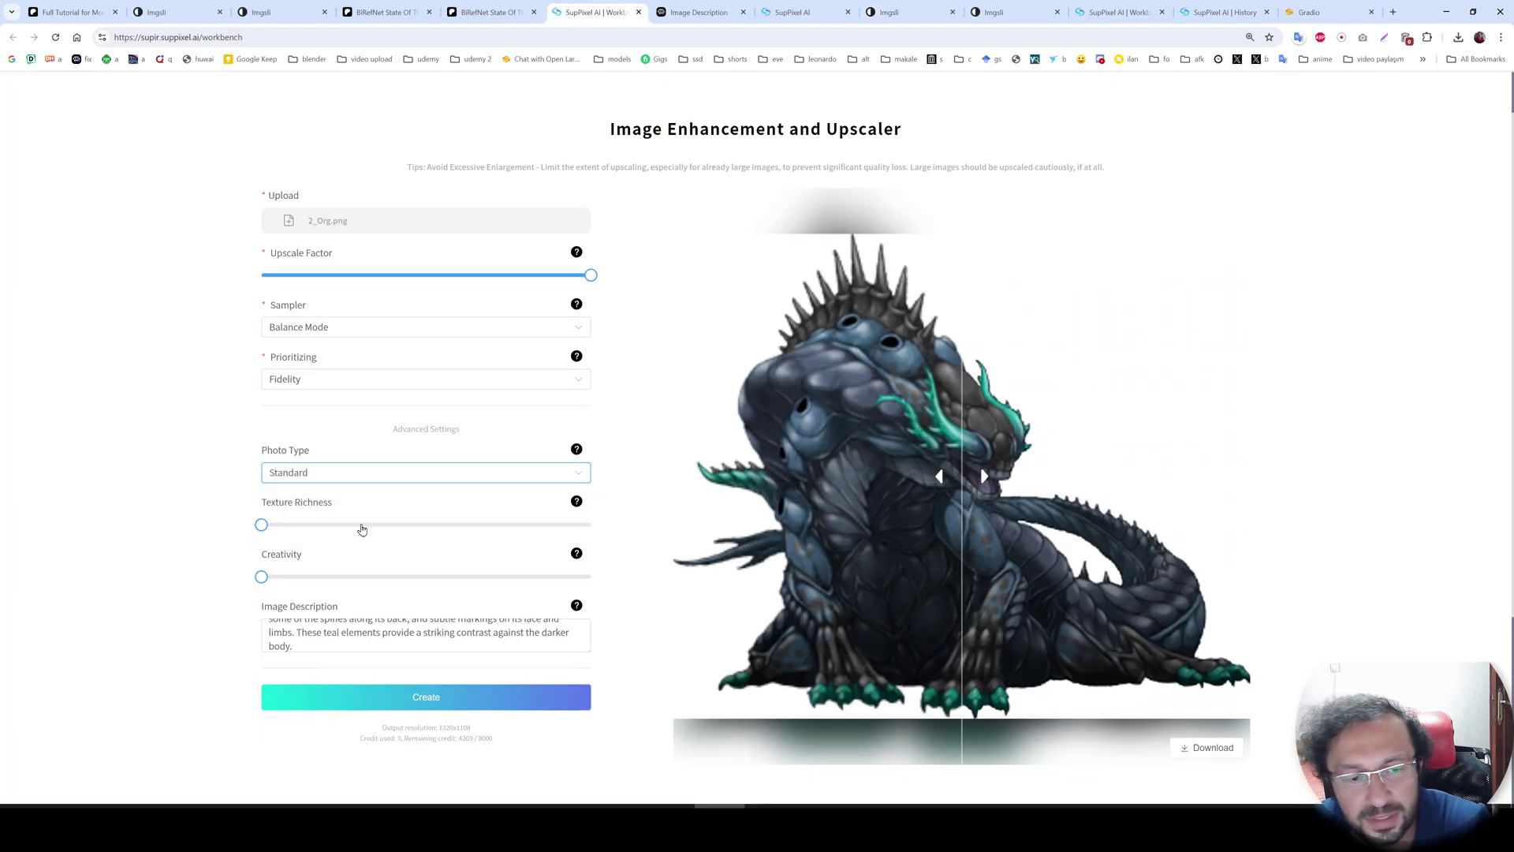
left_click_drag(261, 524, 450, 524)
left_click_drag(262, 577, 254, 583)
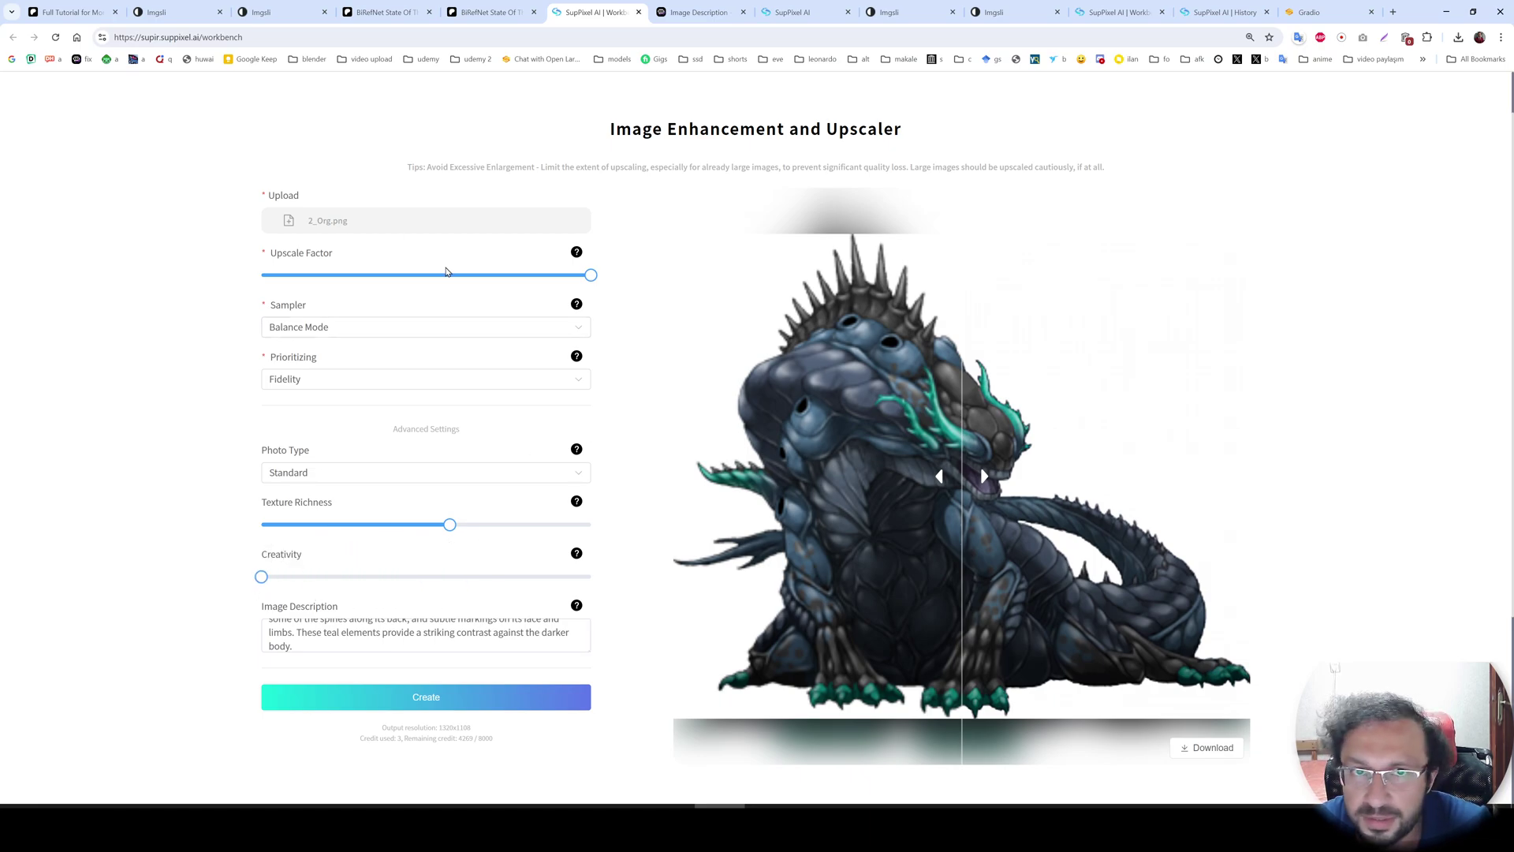
left_click(360, 331)
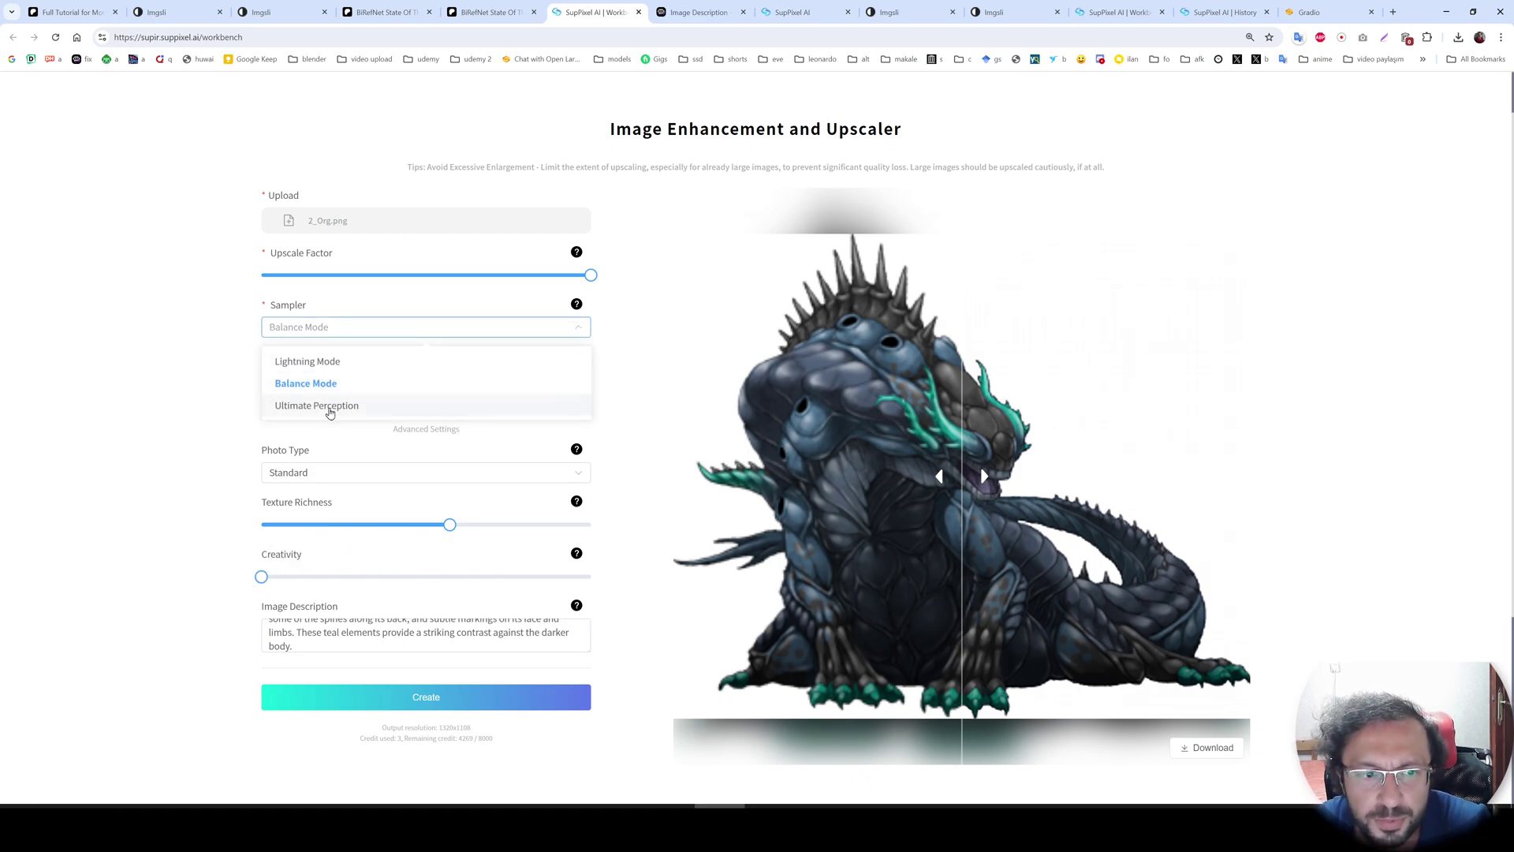
left_click(329, 406)
left_click(325, 388)
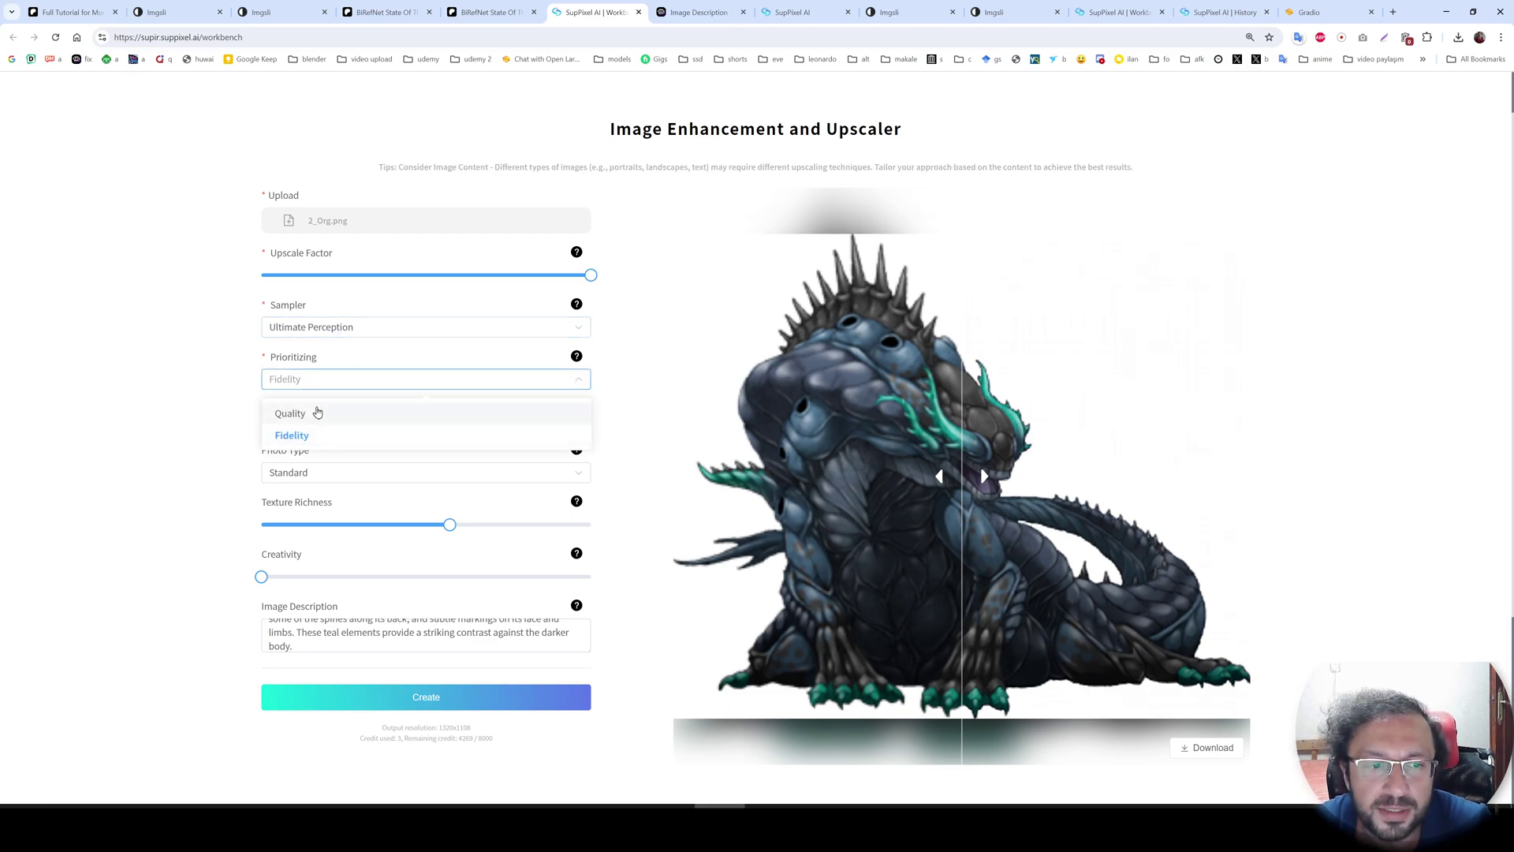
left_click(313, 412)
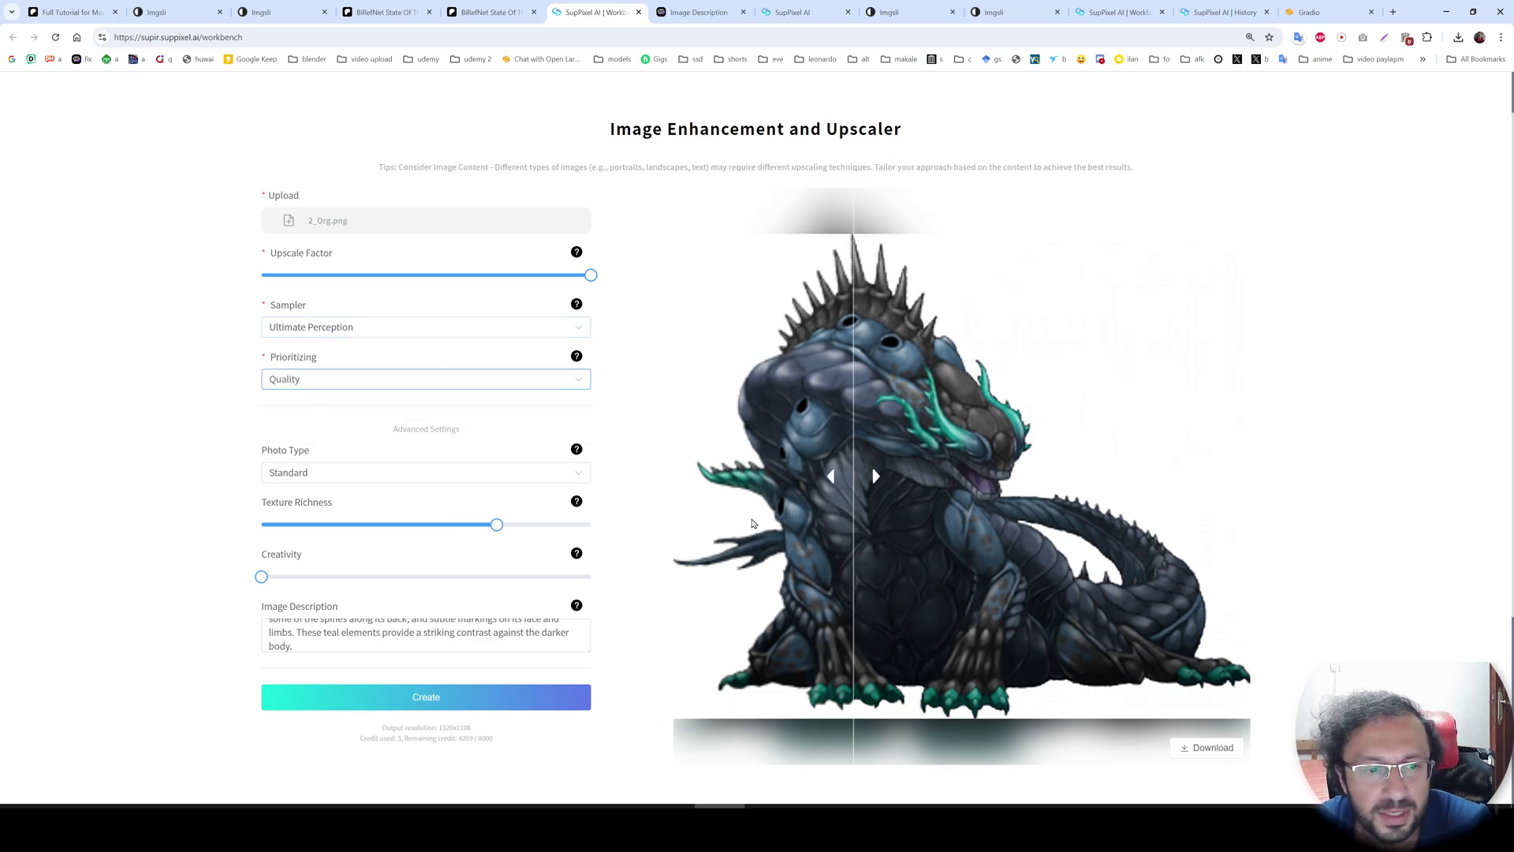
Keep Standard photo type, lower texture richness to 2, and leave creativity at 0
left_click(305, 473)
left_click(295, 506)
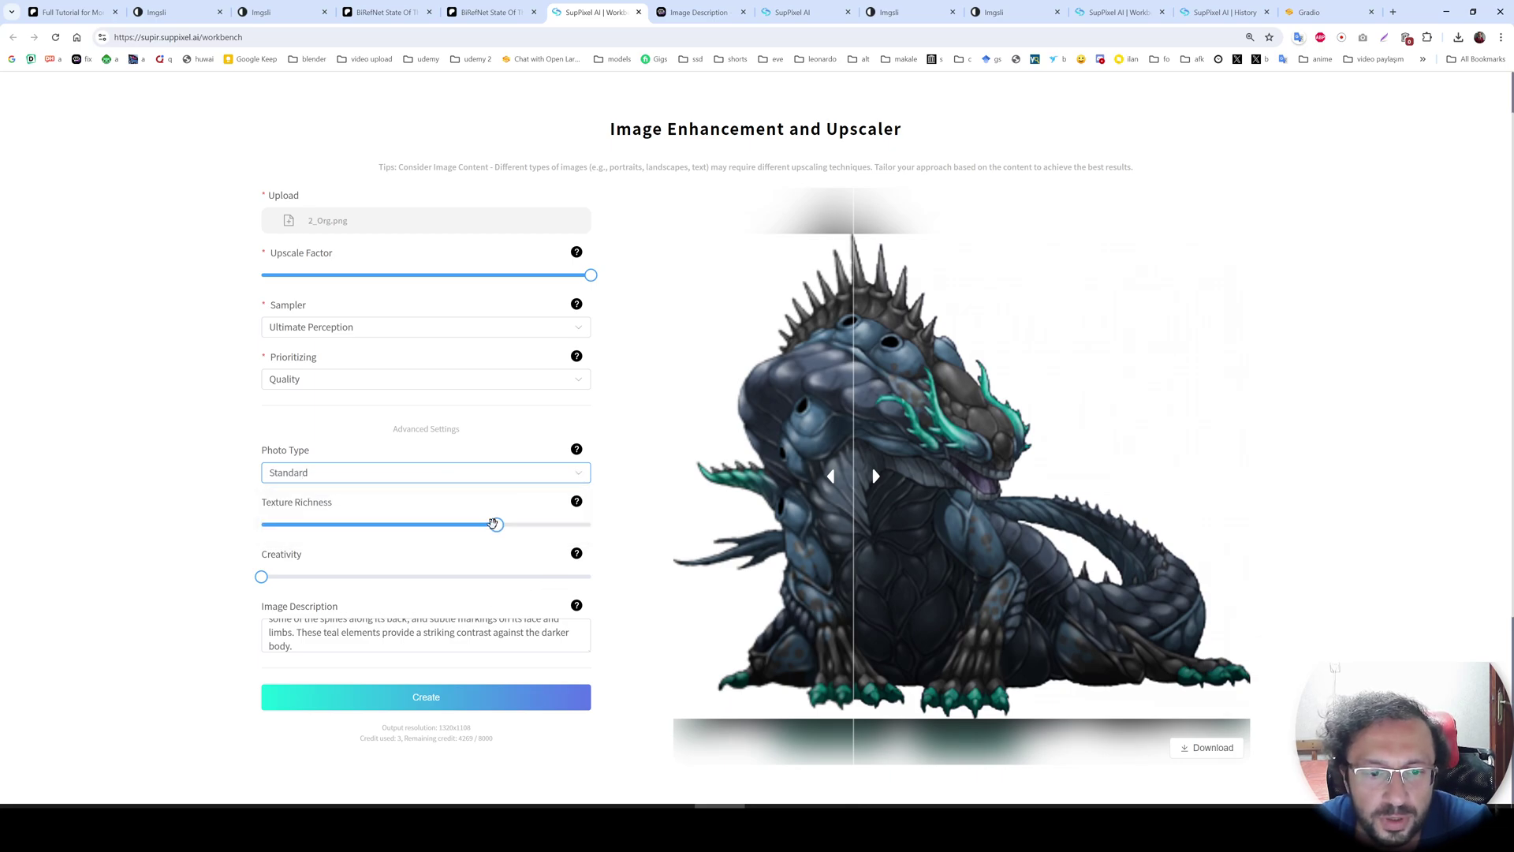
left_click_drag(495, 525, 385, 540)
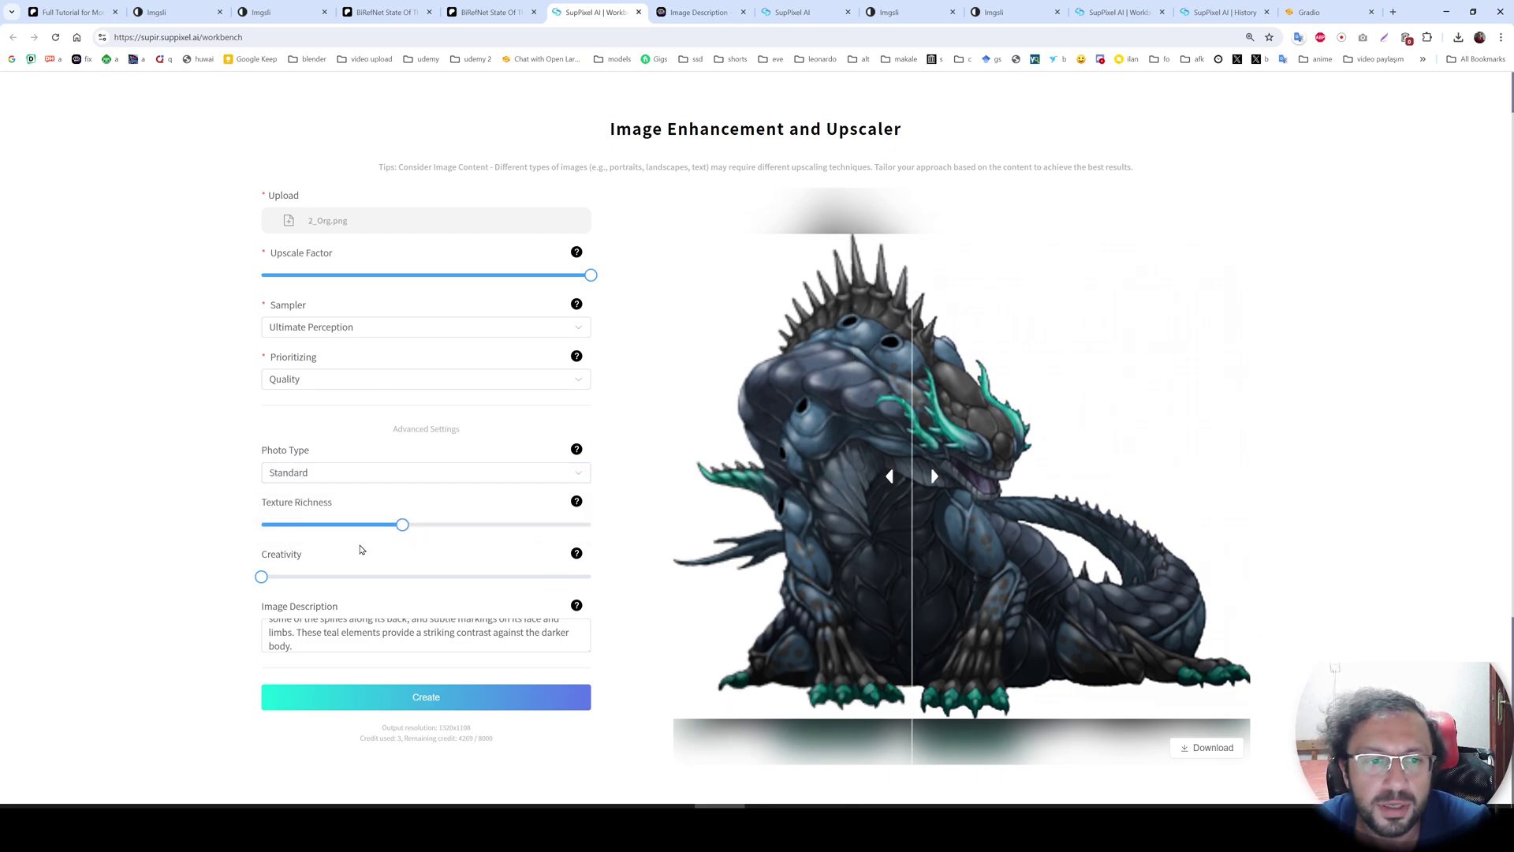
left_click_drag(403, 524, 302, 526)
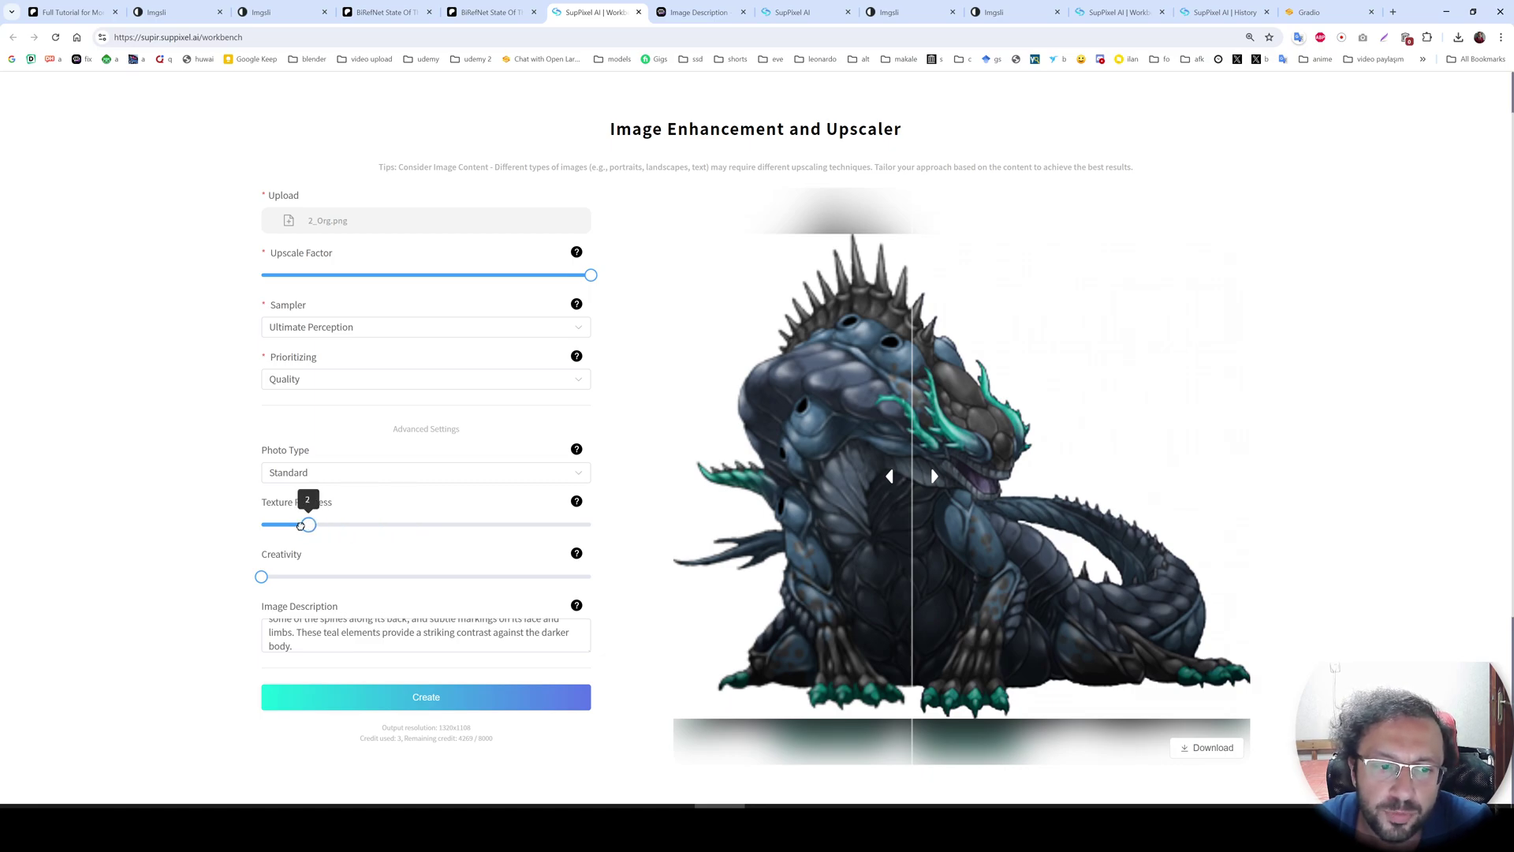
mouse_move(262, 576)
left_mouse_down()
mouse_move(327, 576)
mouse_move(261, 576)
left_mouse_up()
scroll(335, 635, "up", 2)
scroll(336, 636, "up", 2)
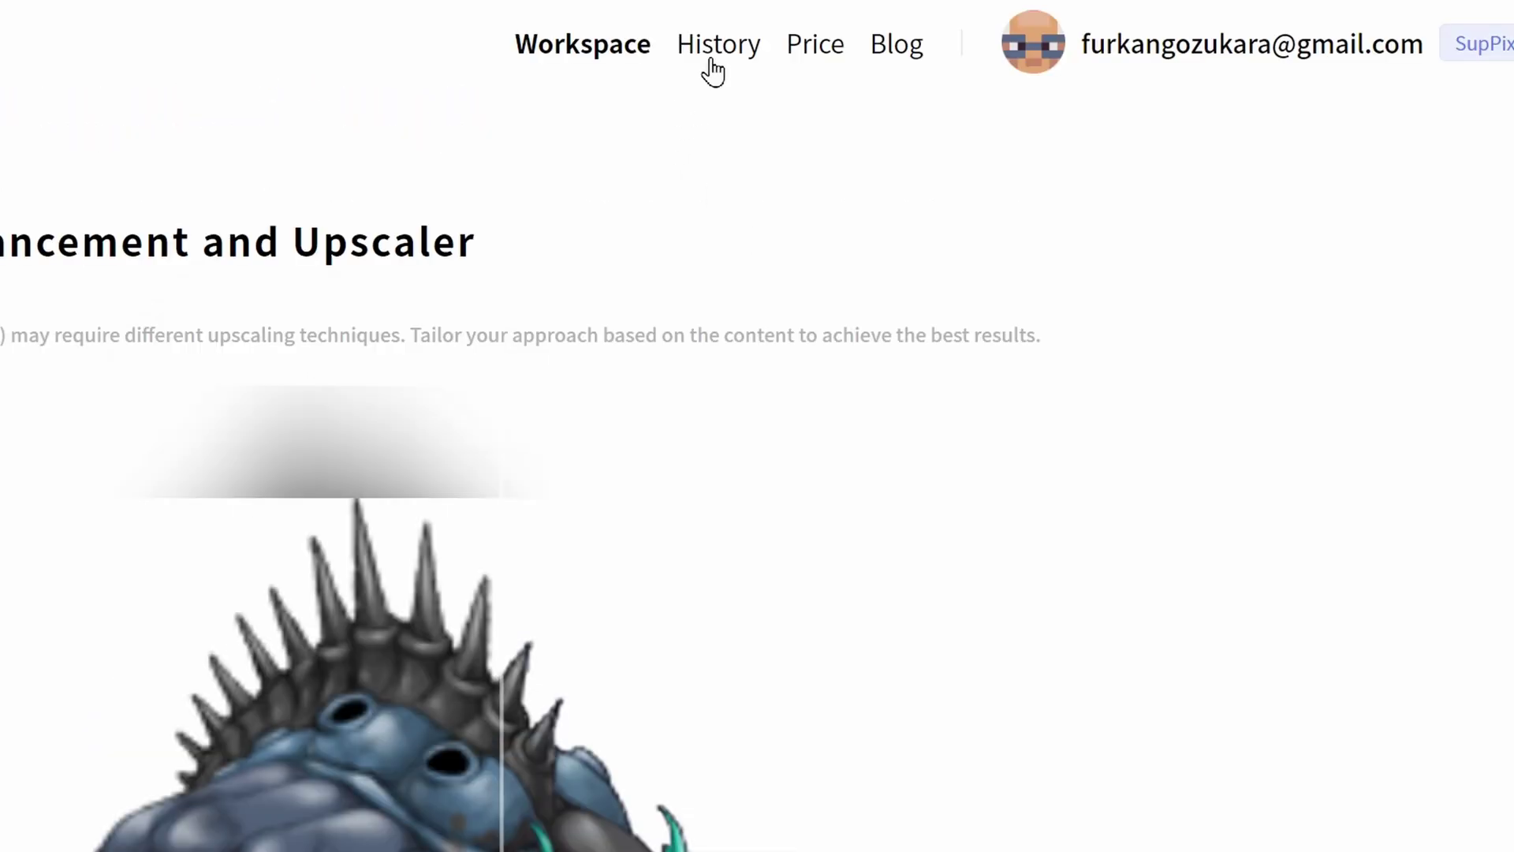
left_click(710, 68)
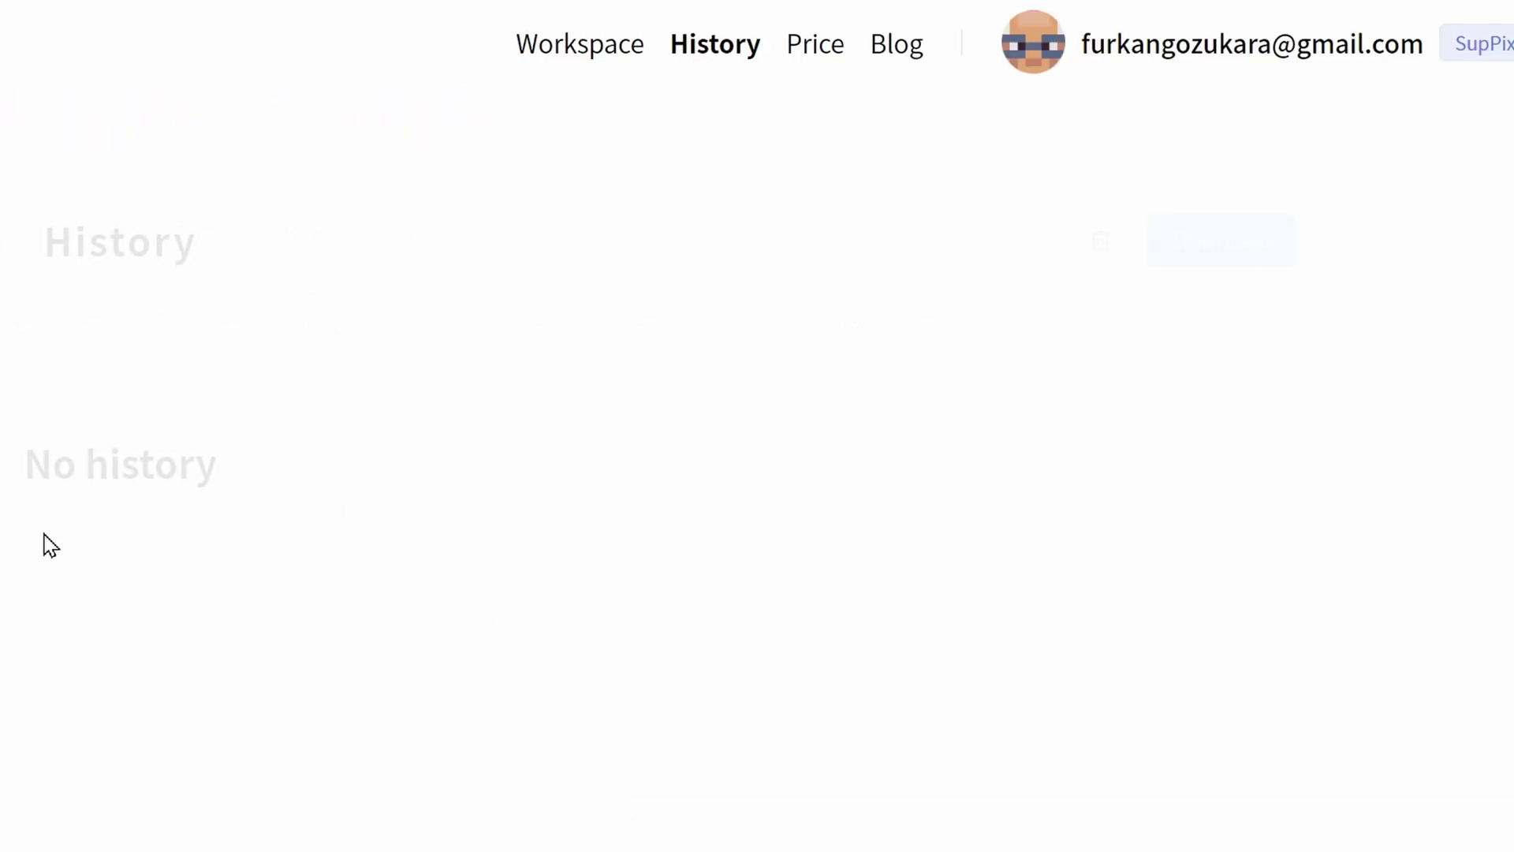
scroll(781, 403, "down", 2)
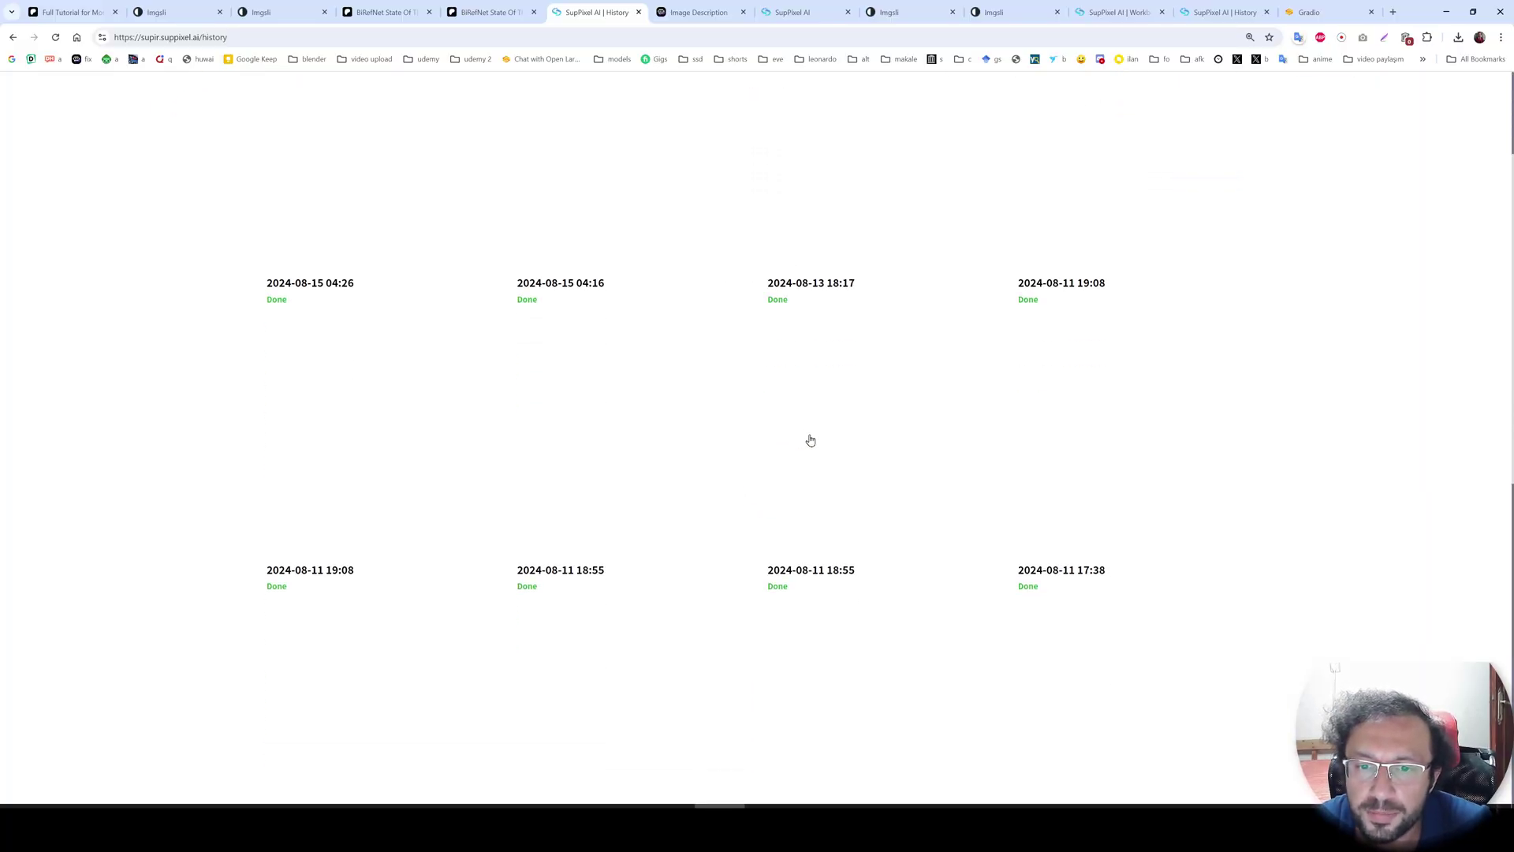
scroll(811, 440, "down", 2)
scroll(781, 419, "up", 3)
scroll(913, 308, "up", 1)
scroll(893, 410, "down", 1)
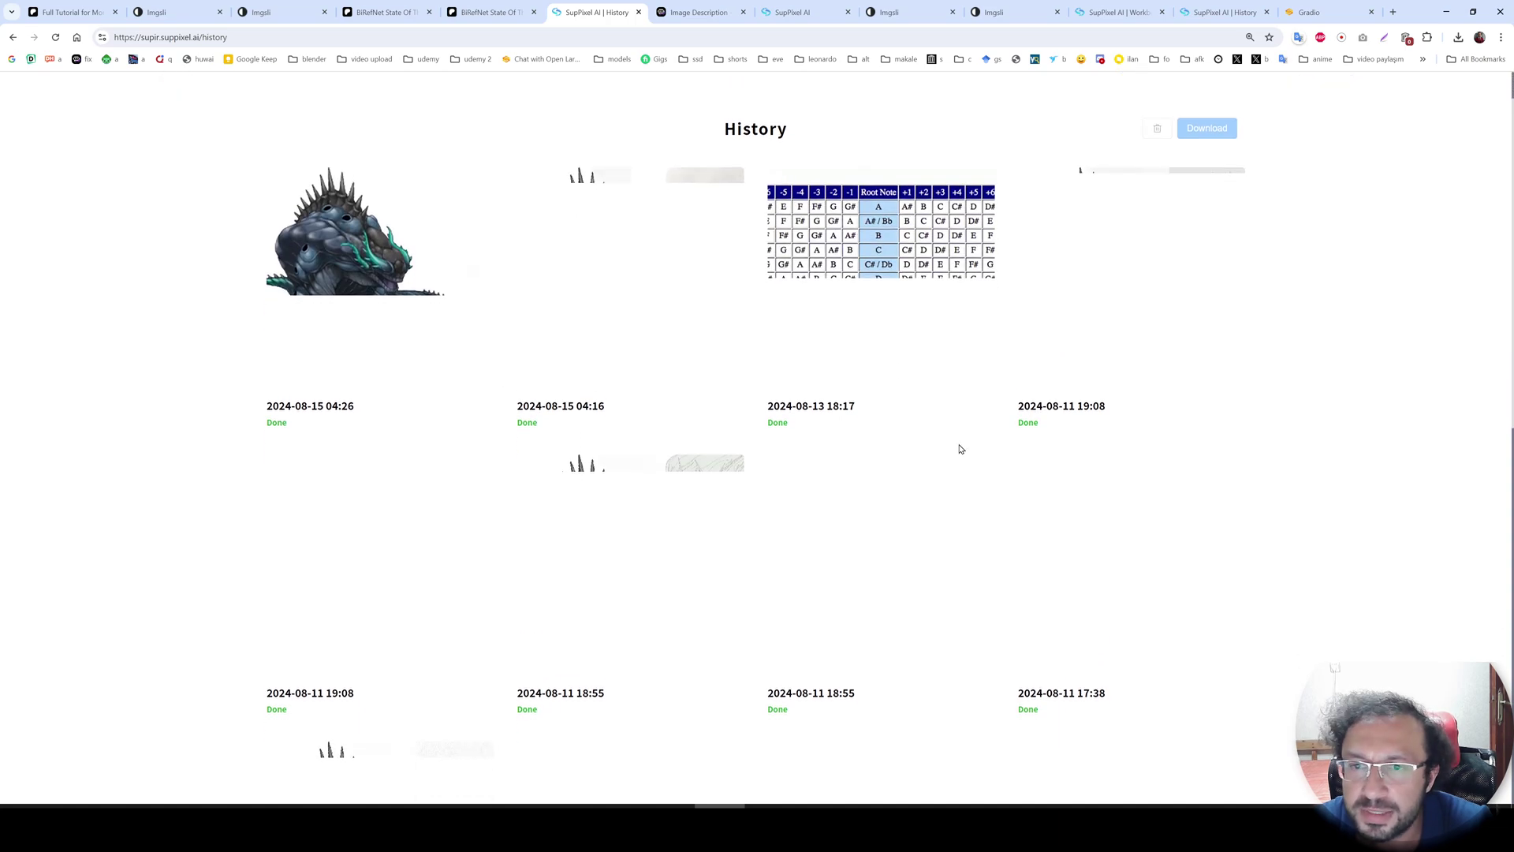
scroll(1122, 280, "up", 1)
left_click(1121, 277)
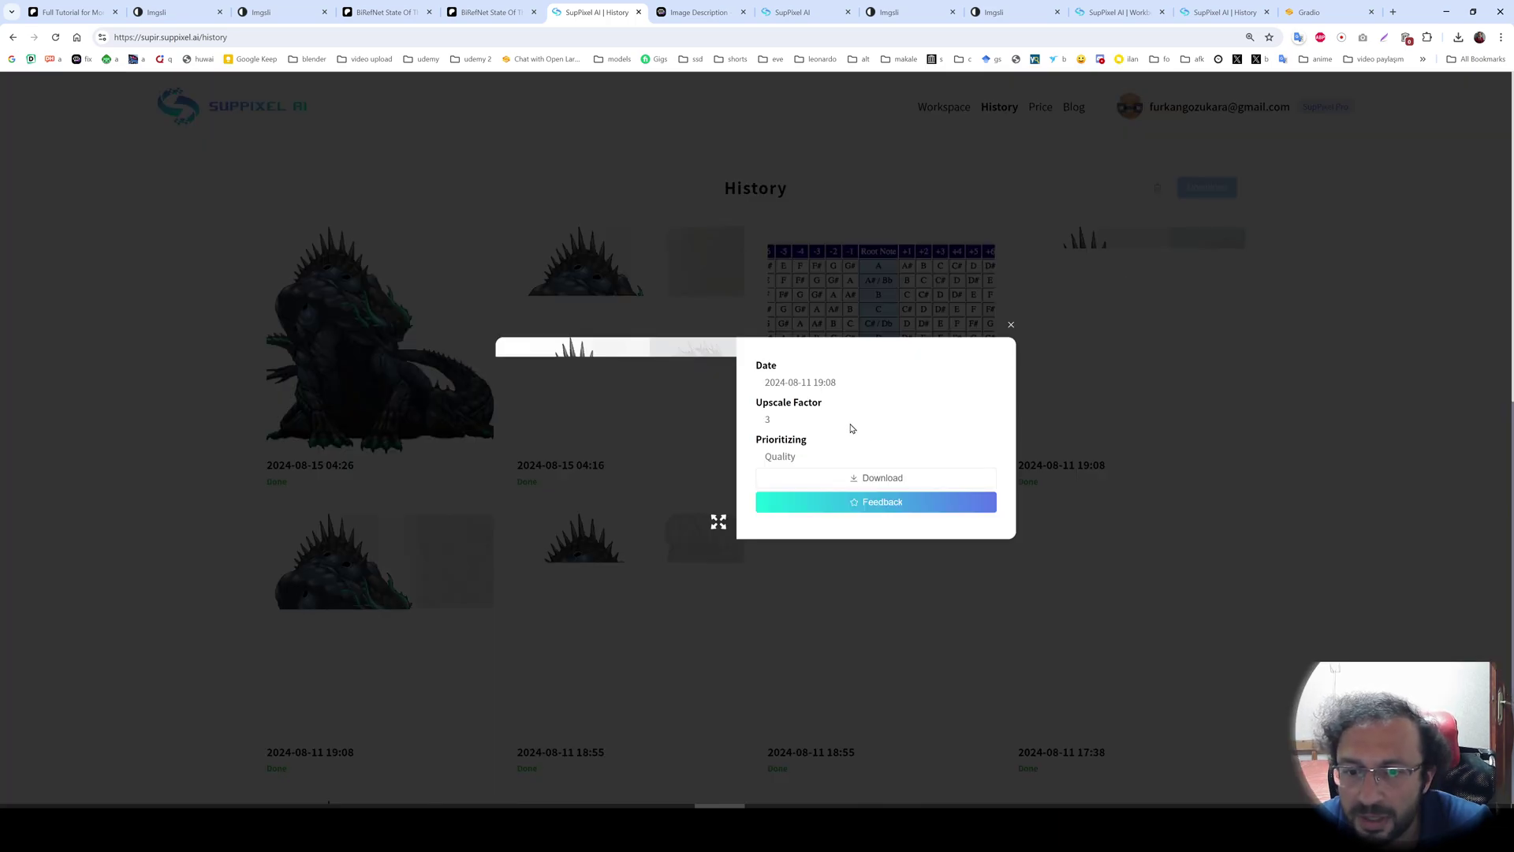
left_click(1115, 518)
scroll(823, 420, "down", 2)
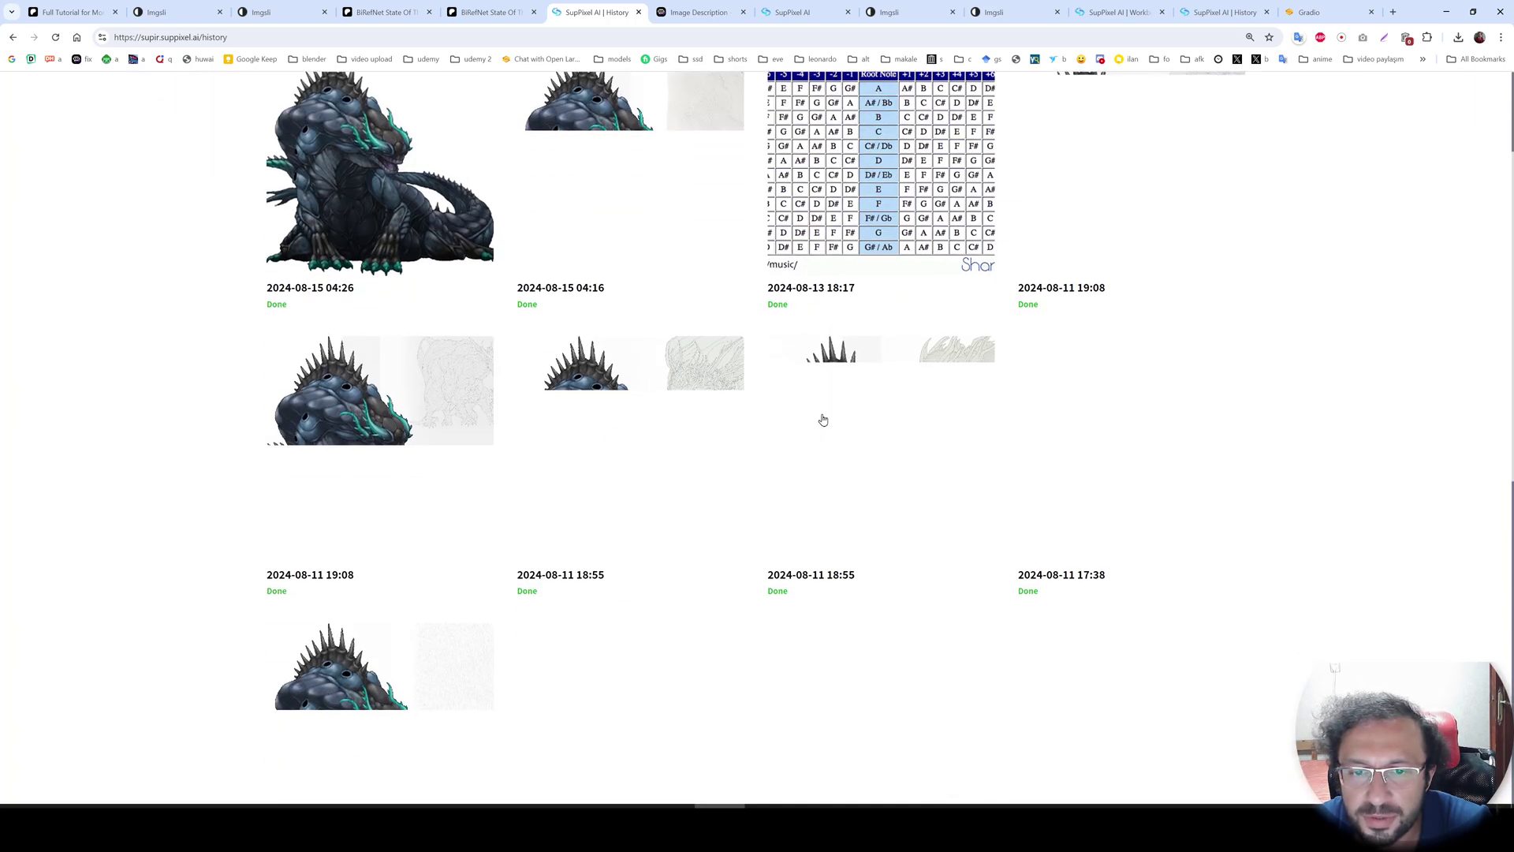
scroll(834, 462, "down", 2)
scroll(854, 491, "down", 2)
scroll(872, 466, "up", 5)
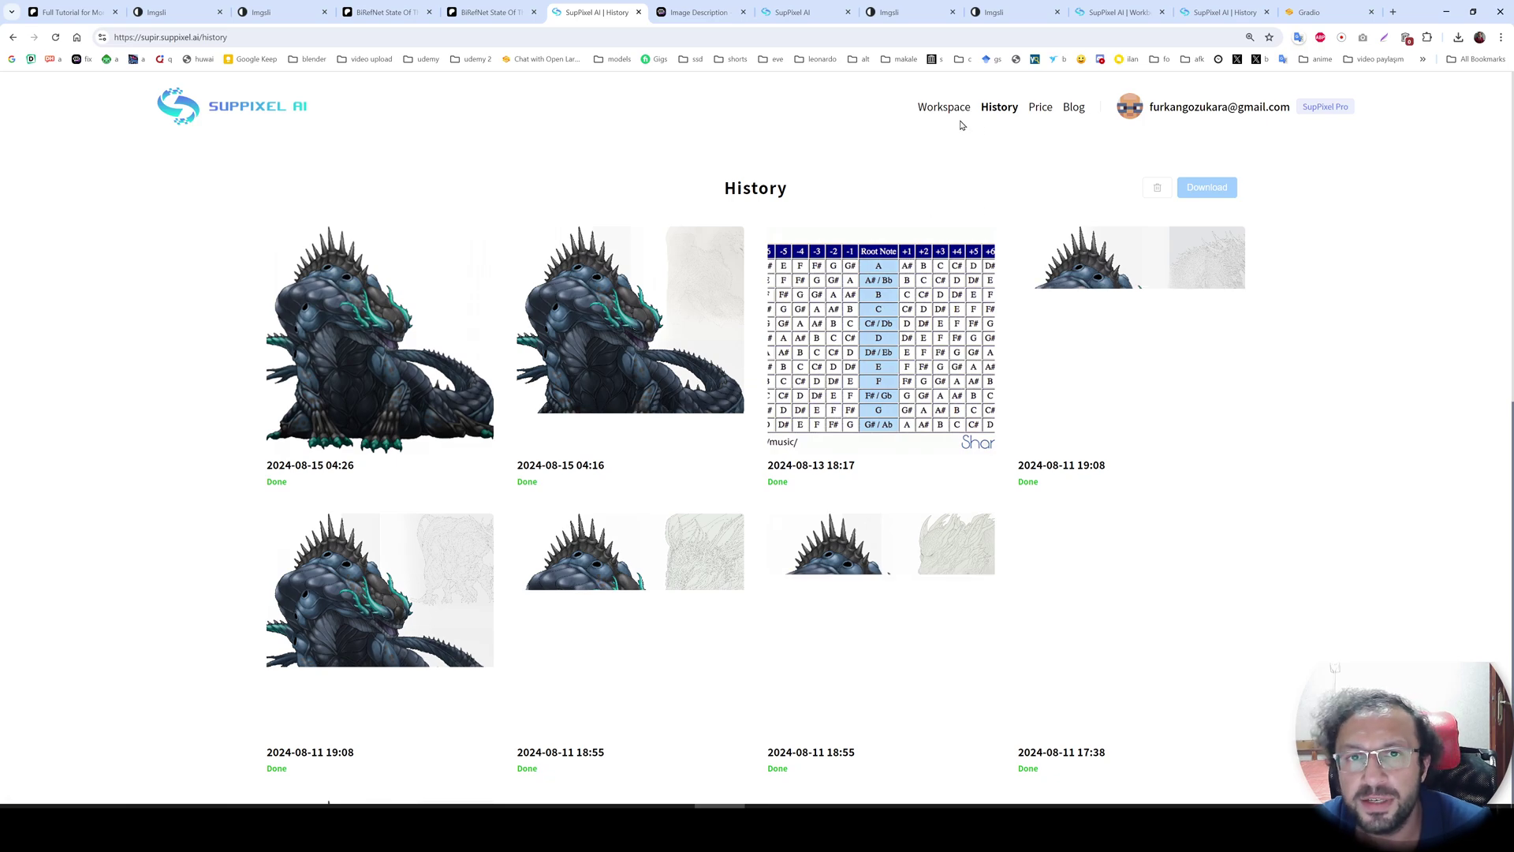
Go to the Patreon SUPIR post and follow its Local SUPIR APP YouTube tutorial link
left_click(71, 12)
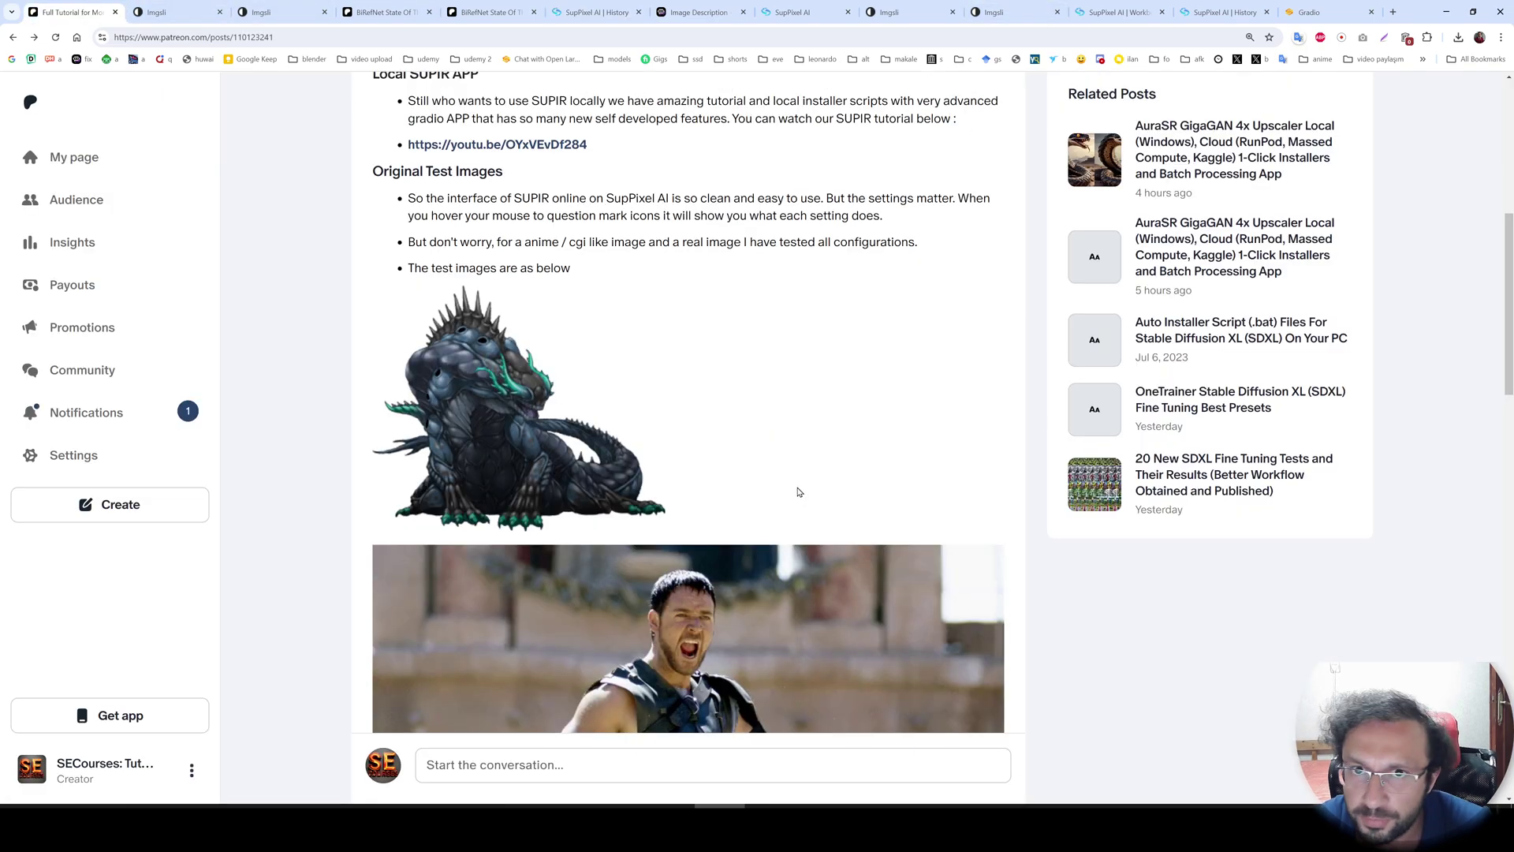
scroll(795, 490, "up", 2)
scroll(781, 493, "up", 3)
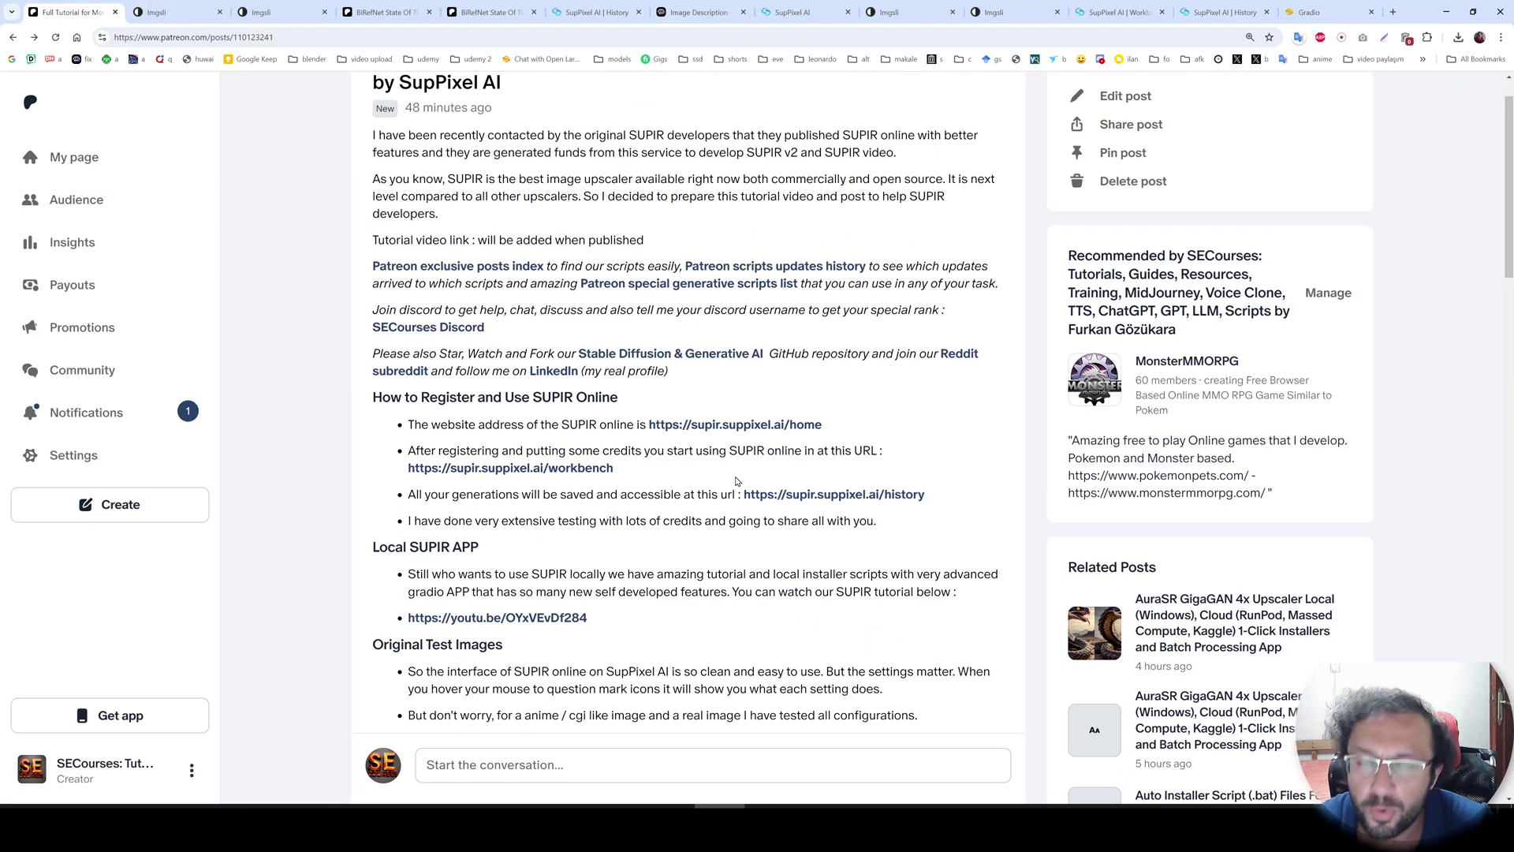
scroll(739, 455, "up", 1)
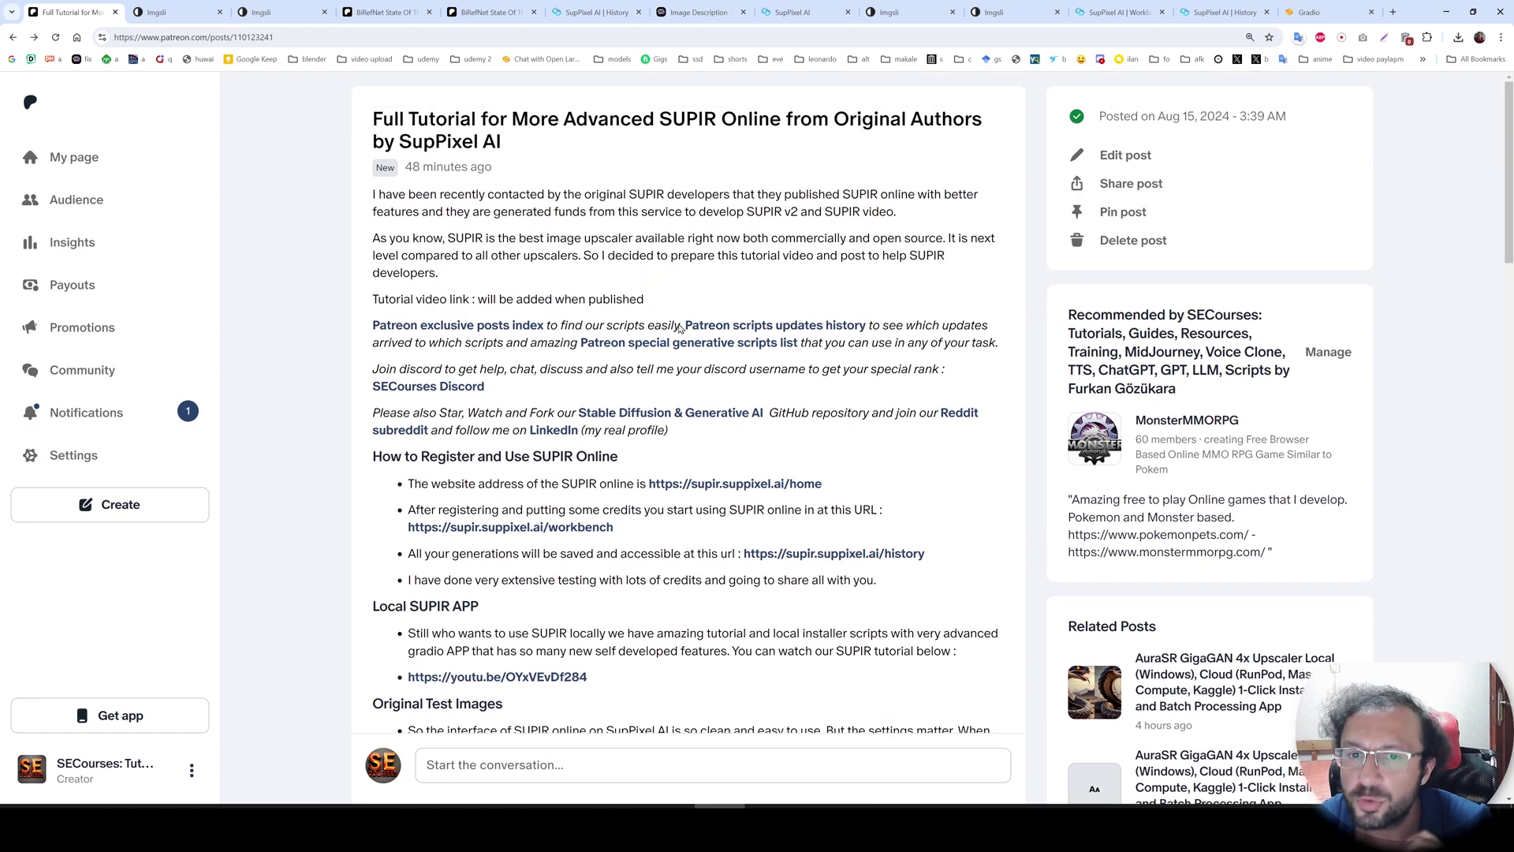
scroll(815, 377, "down", 2)
scroll(750, 392, "down", 1)
scroll(750, 440, "down", 1)
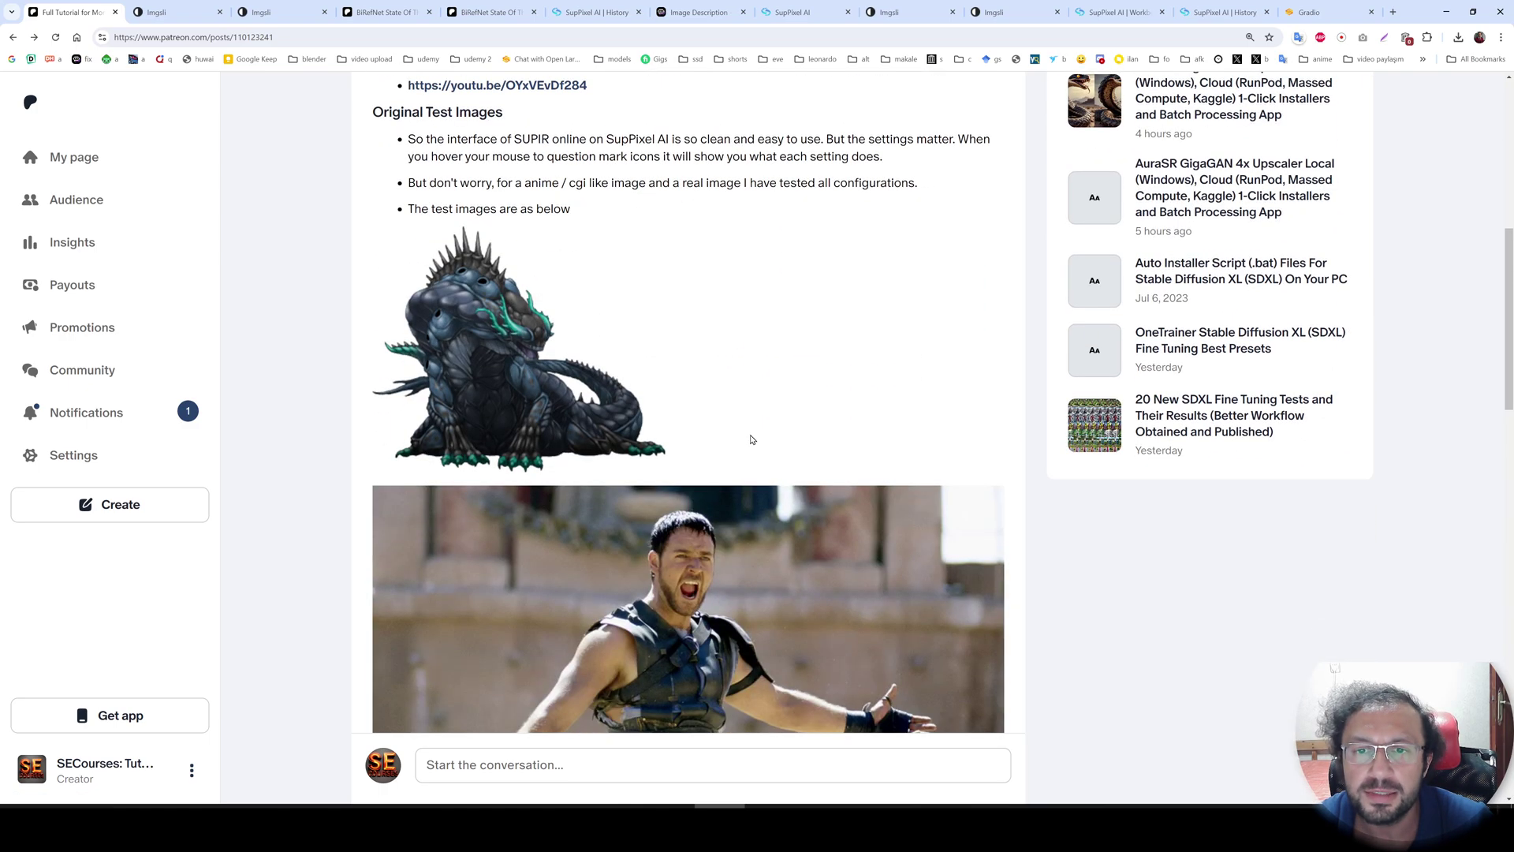
scroll(760, 473, "down", 5)
scroll(761, 473, "down", 2)
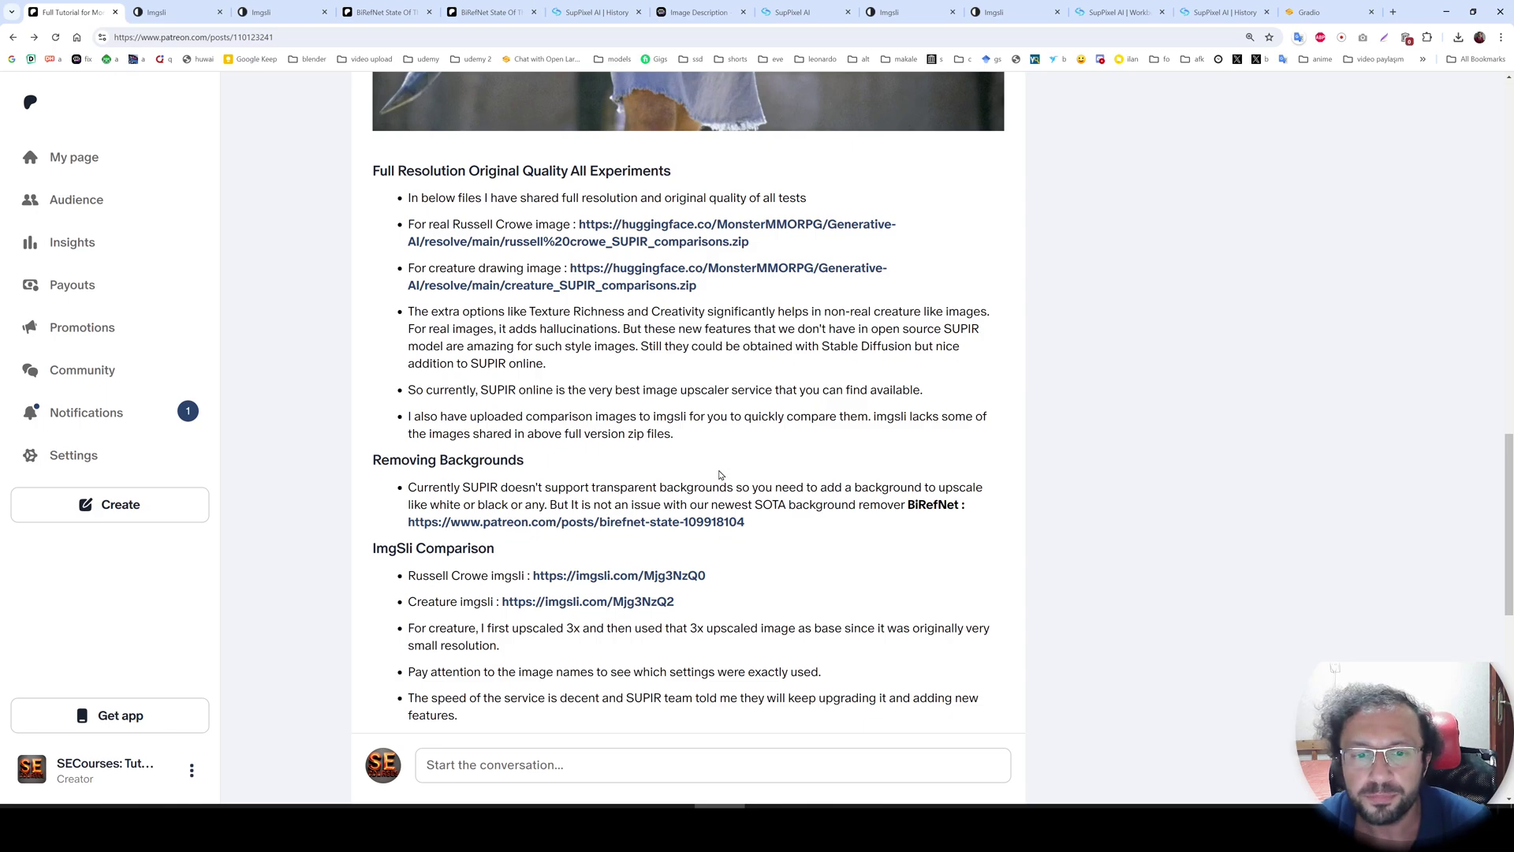
scroll(720, 474, "up", 8)
scroll(709, 474, "up", 3)
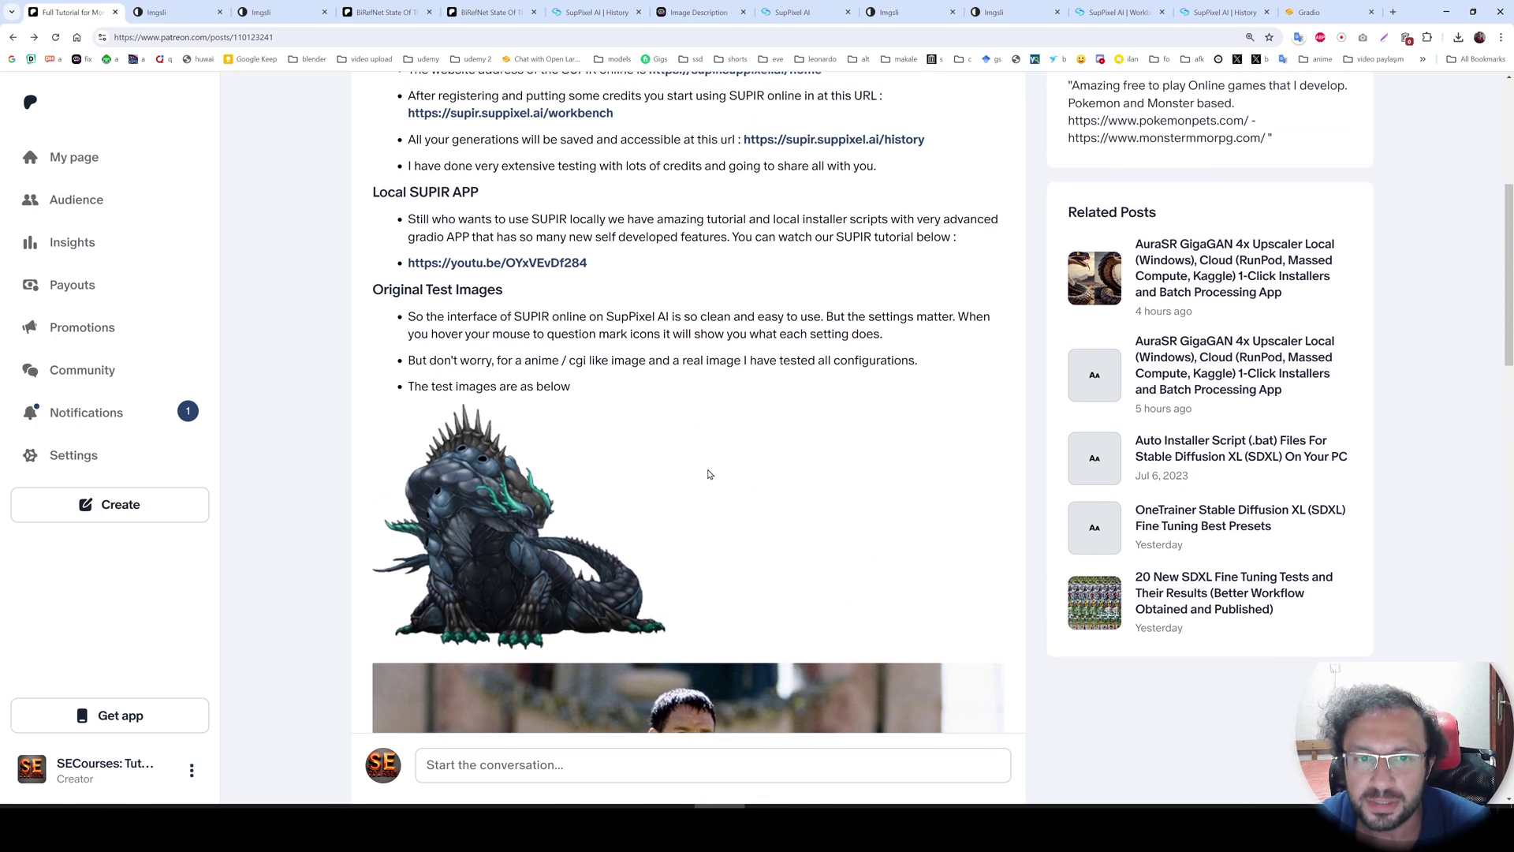
scroll(709, 475, "up", 1)
scroll(628, 521, "up", 1)
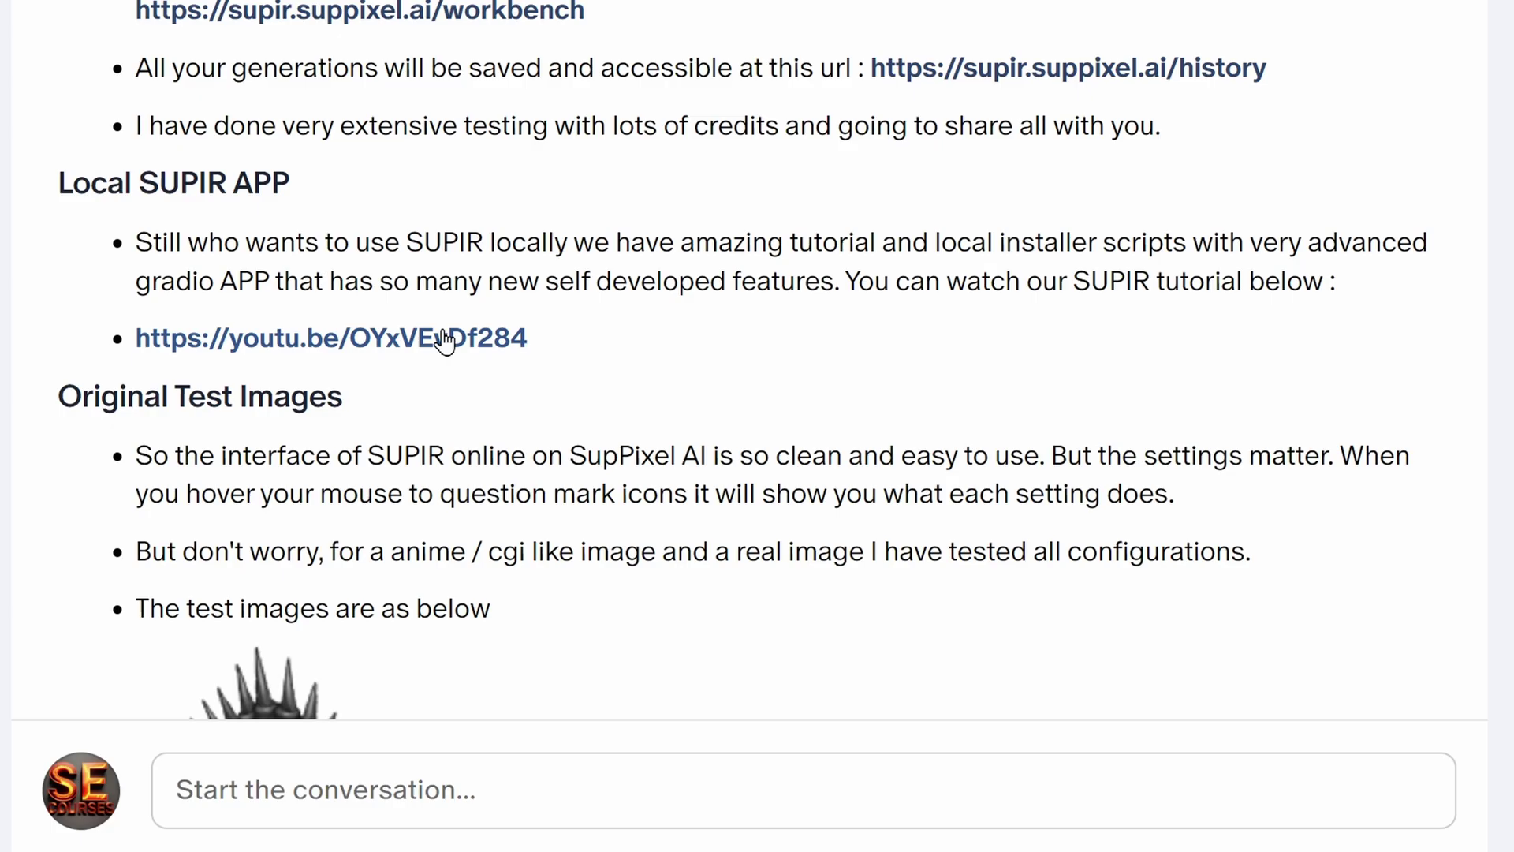
left_click(433, 346)
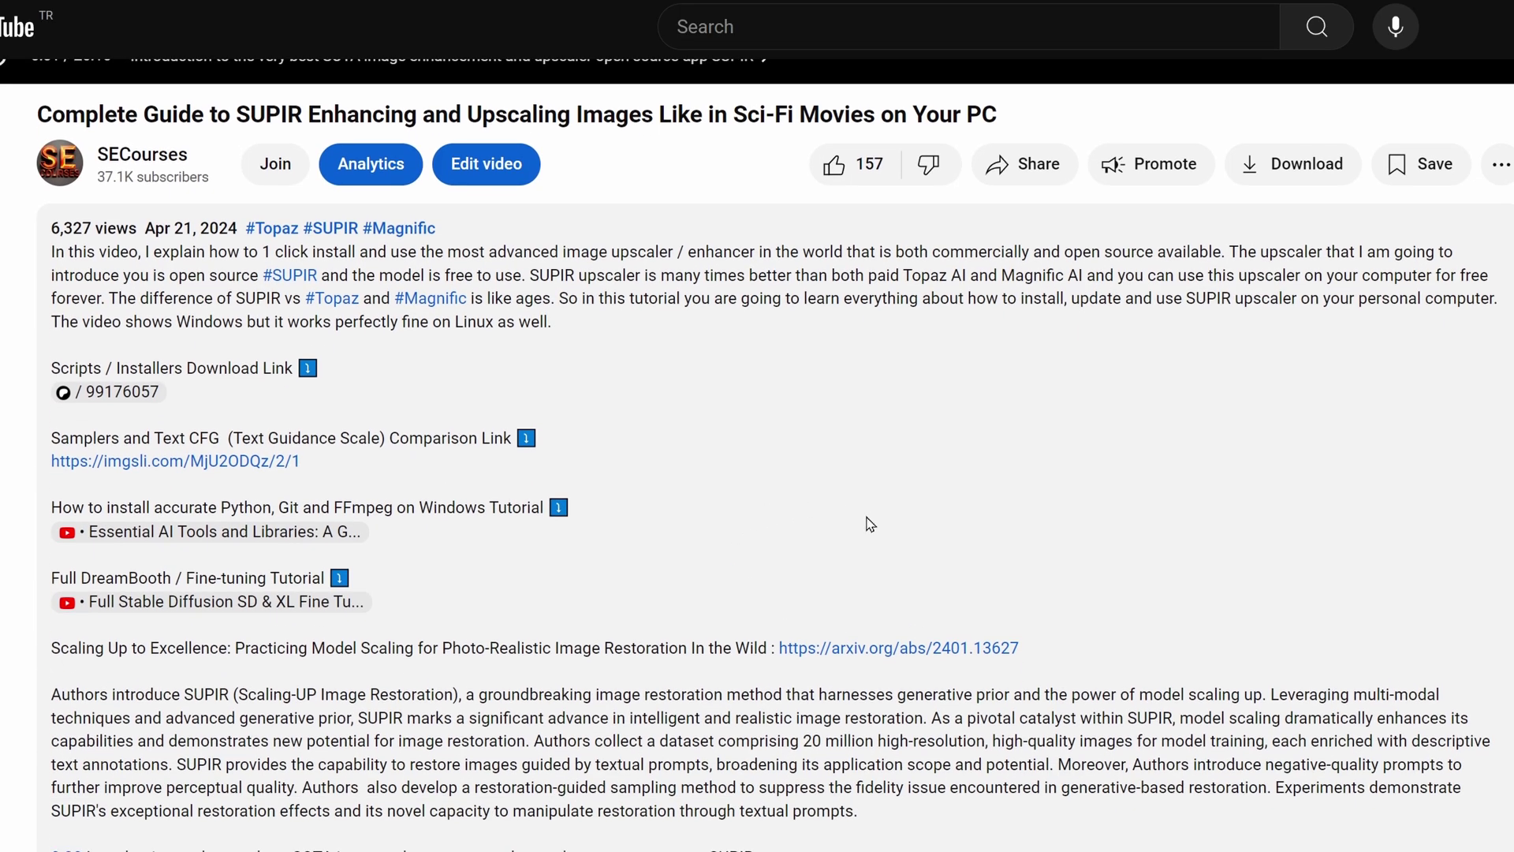
scroll(867, 524, "down", 2)
scroll(781, 603, "down", 1)
scroll(752, 635, "down", 2)
scroll(760, 644, "down", 3)
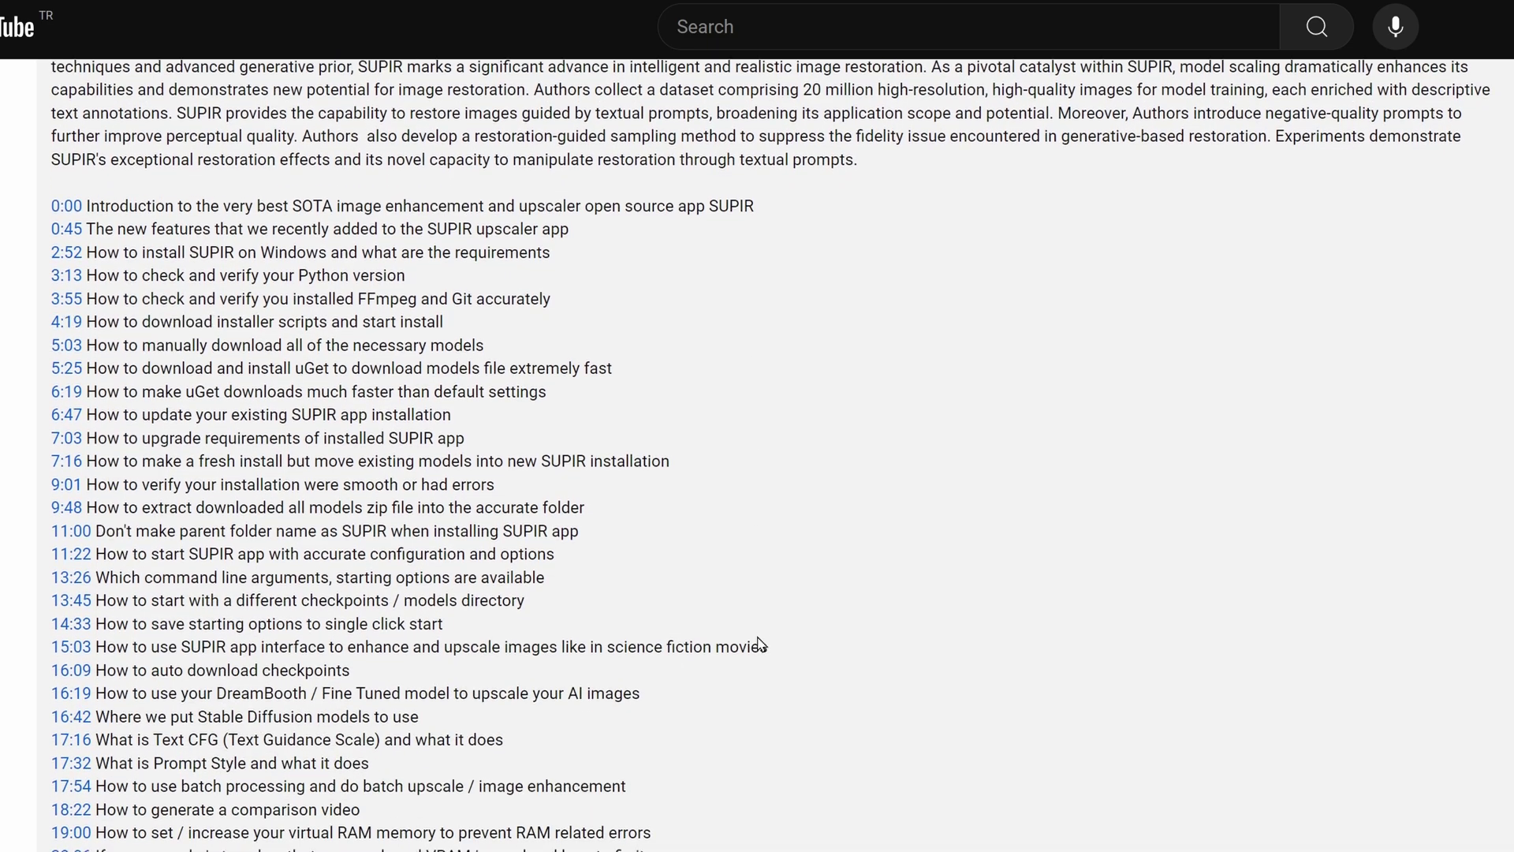
scroll(758, 645, "up", 2)
scroll(887, 652, "down", 2)
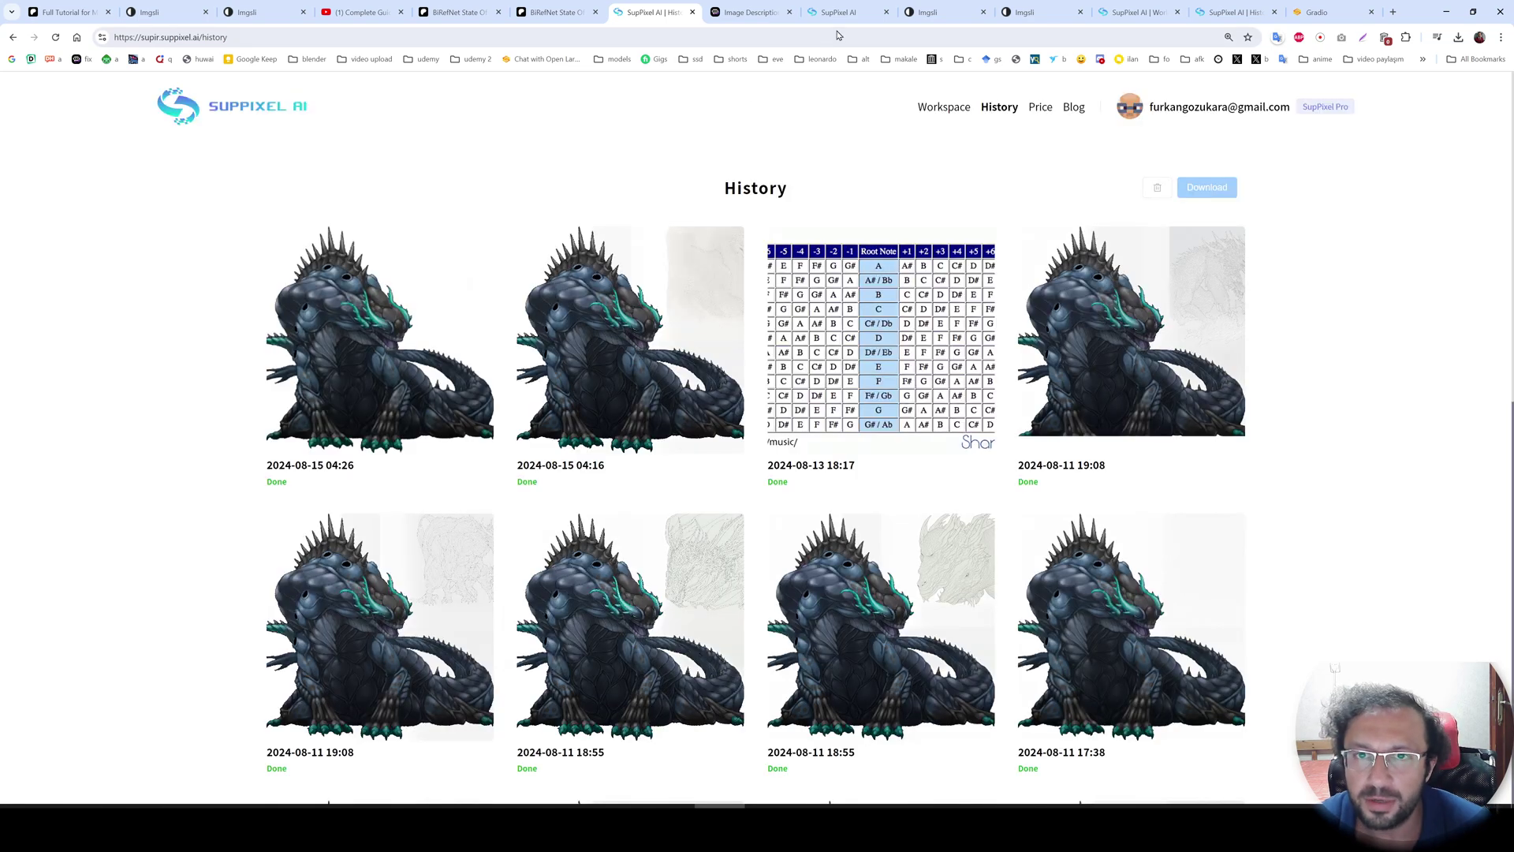
Switch to the other SupPixel AI tab and bring up the blank upscaler Workspace
left_click(821, 9)
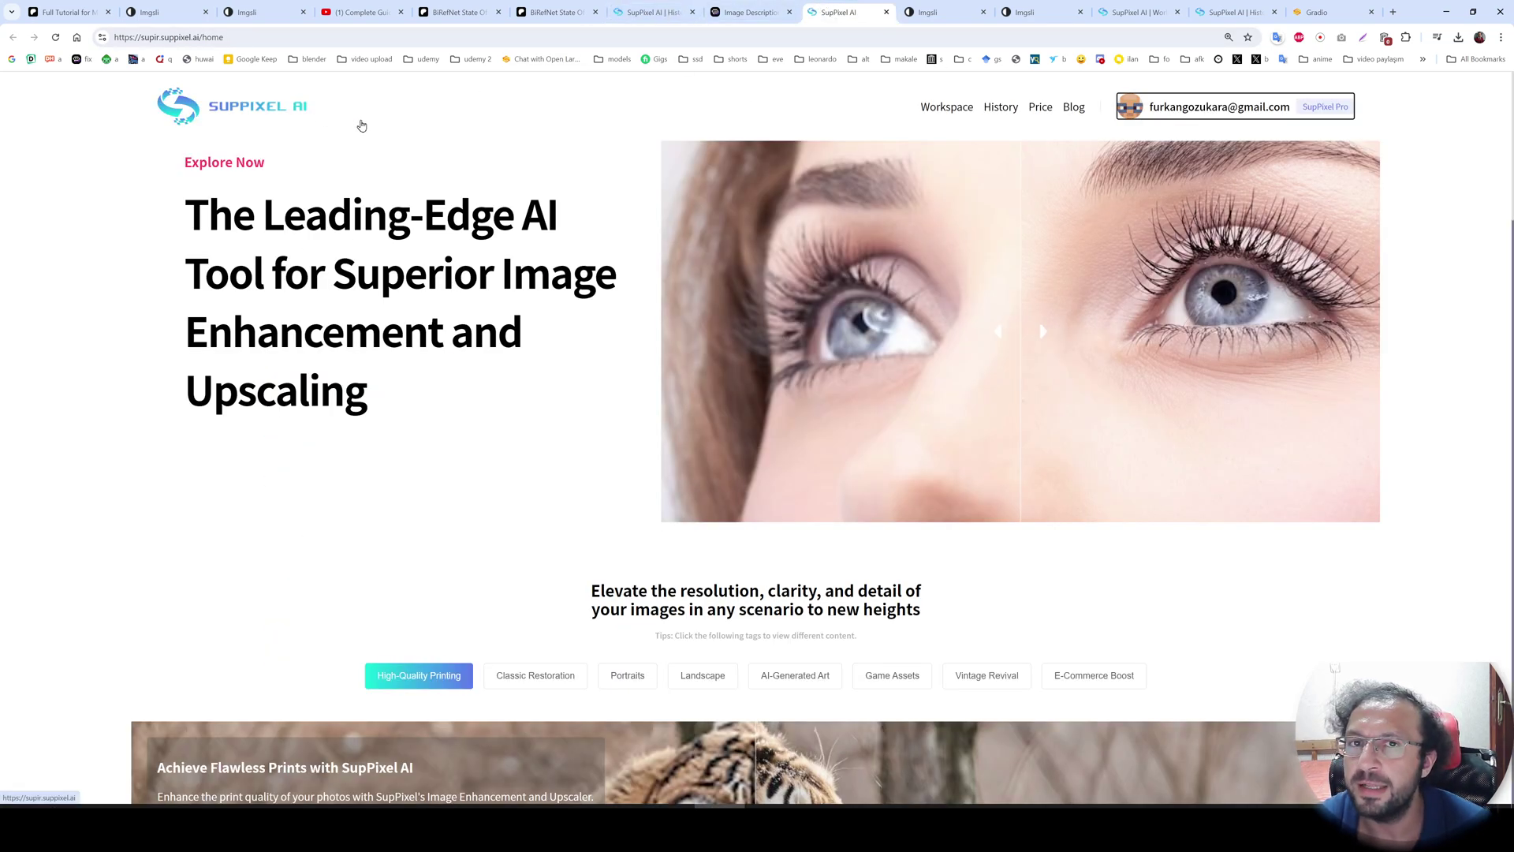
left_click(957, 112)
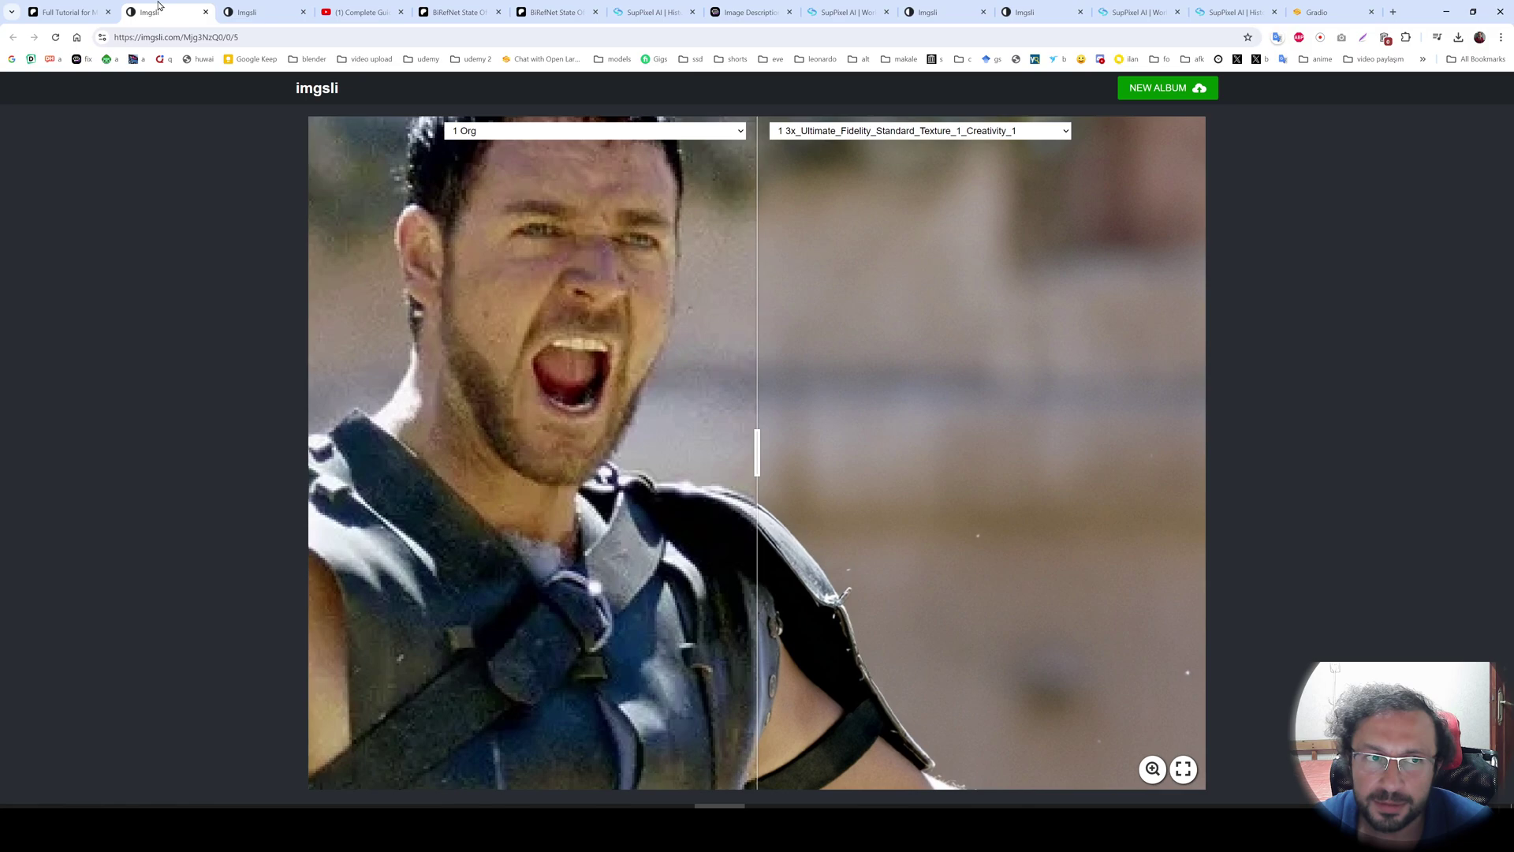
Review the gladiator comparison's list of upscaled versions in imgsli, then go back to Patreon
left_click(161, 12)
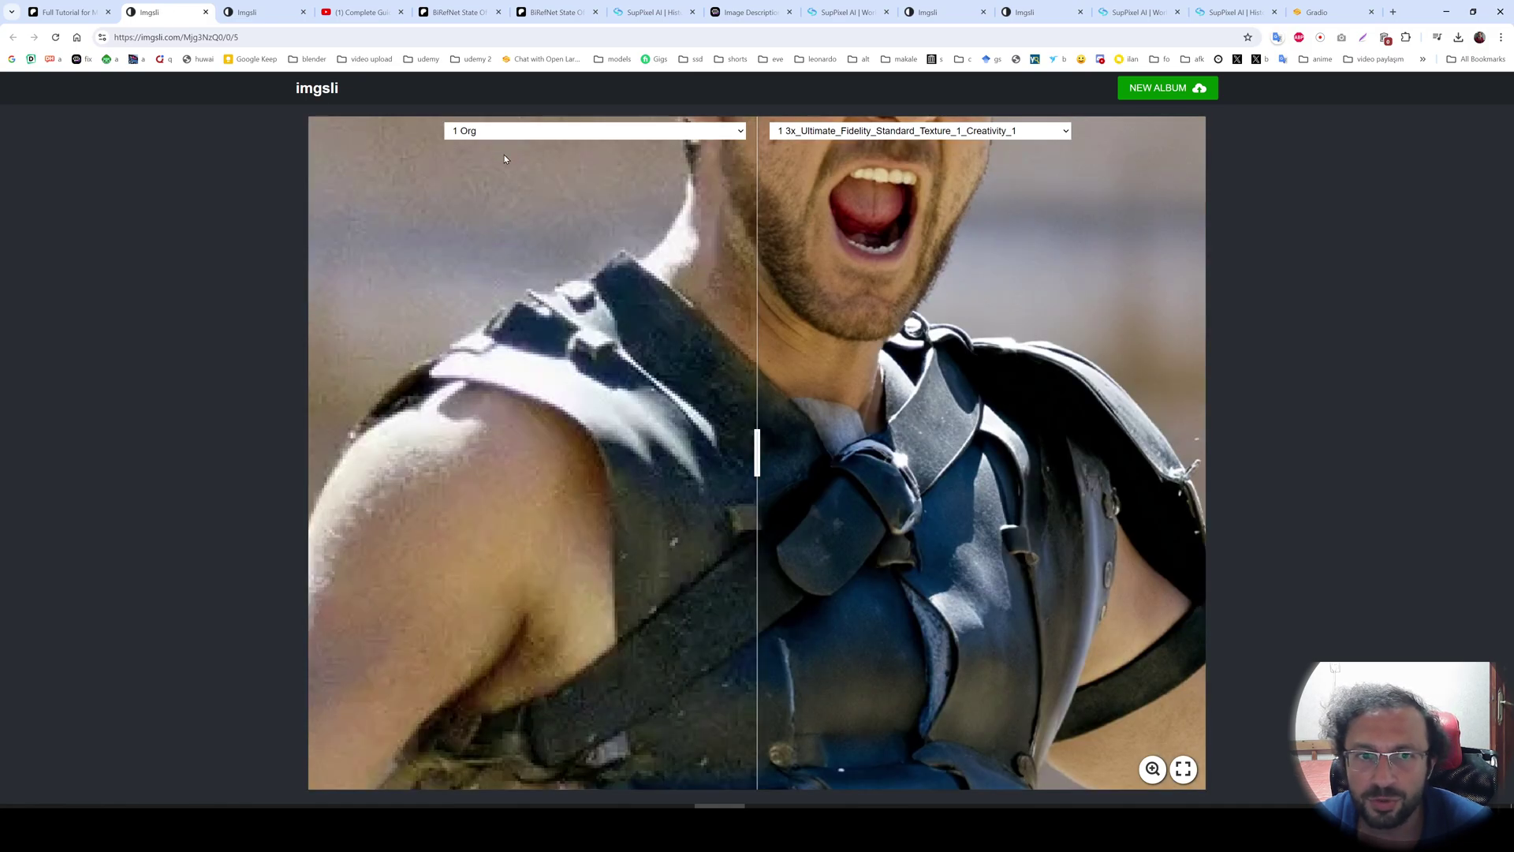
scroll(591, 296, "down", 5)
scroll(786, 343, "up", 5)
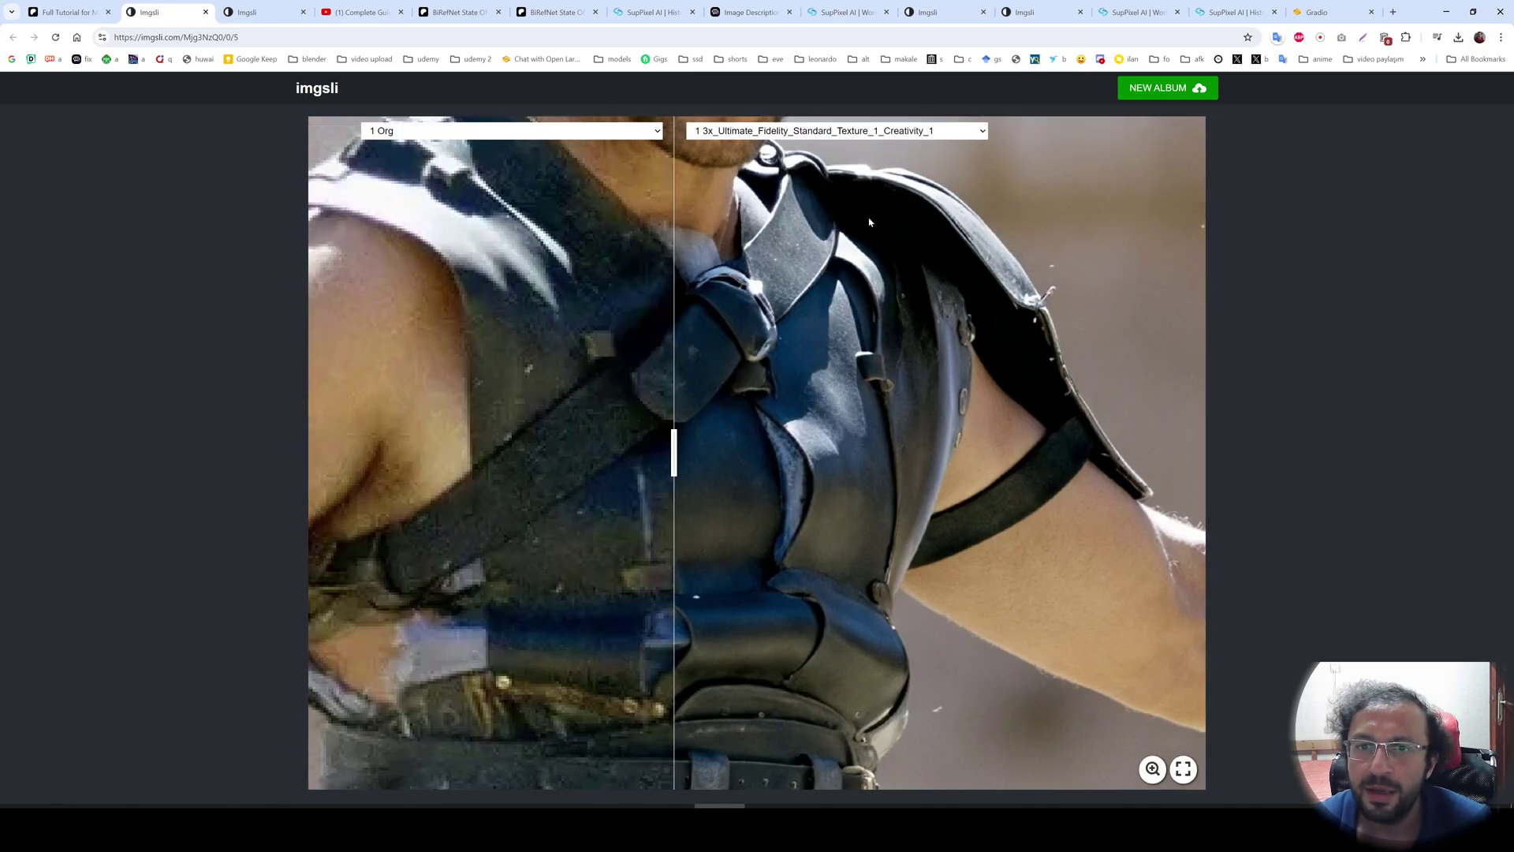
left_click(819, 133)
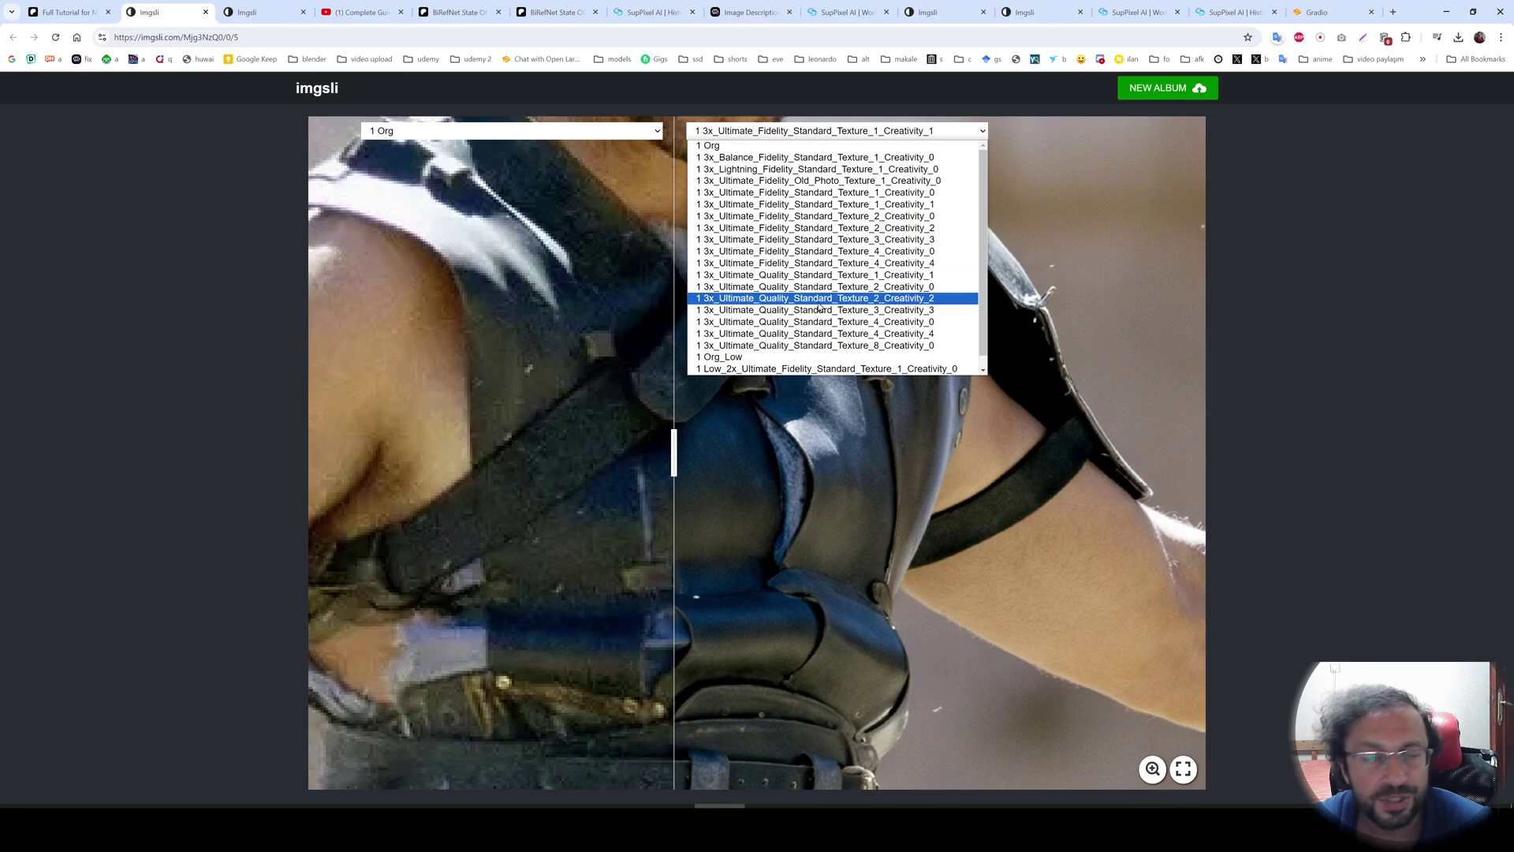
key("ctrl+shift+Tab")
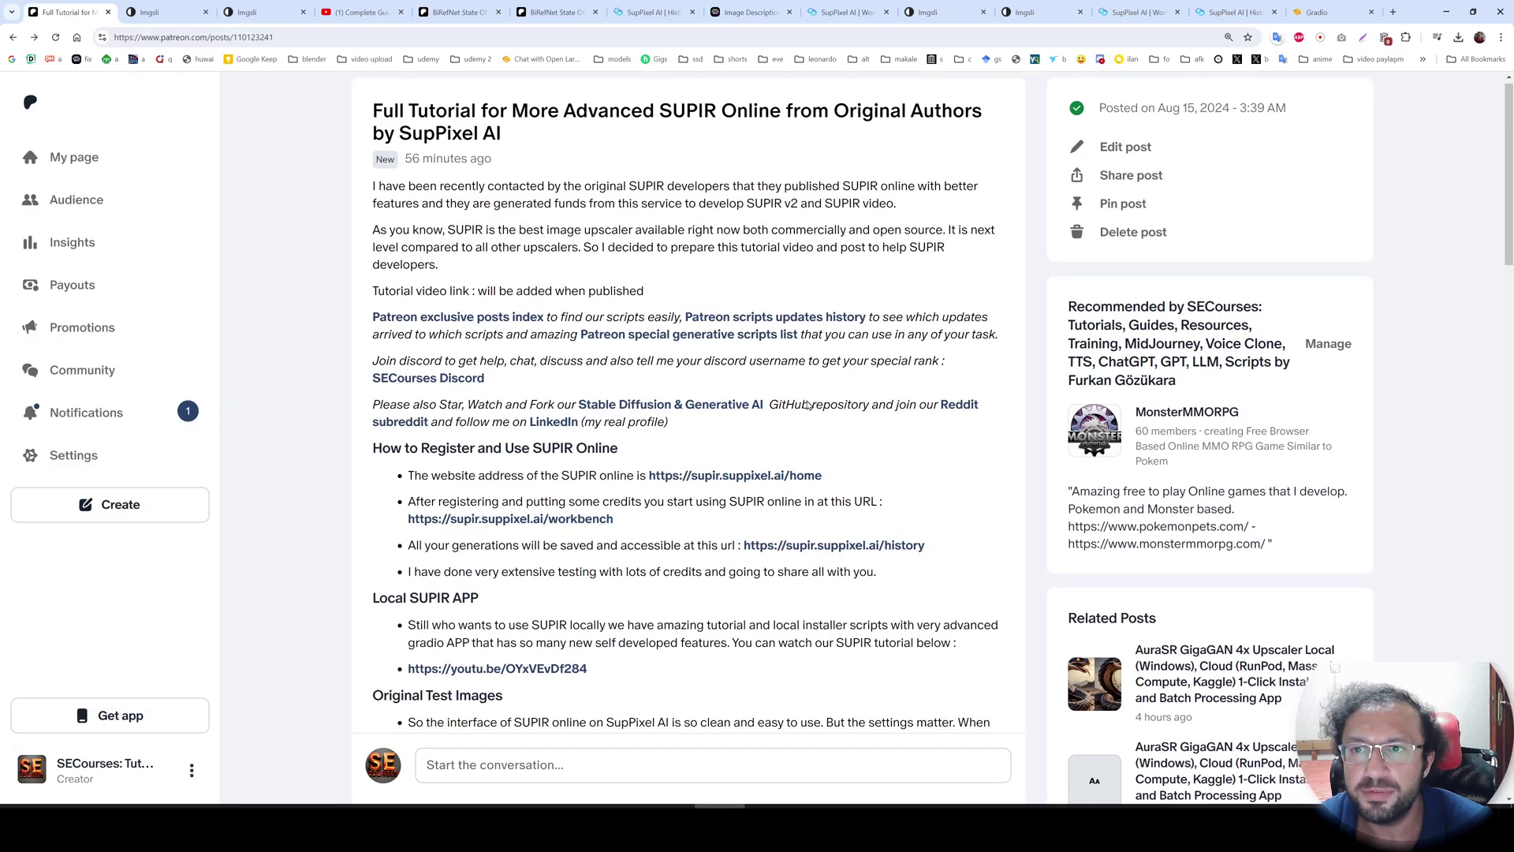
scroll(806, 364, "down", 3)
scroll(786, 402, "down", 2)
scroll(767, 461, "down", 3)
scroll(768, 466, "down", 3)
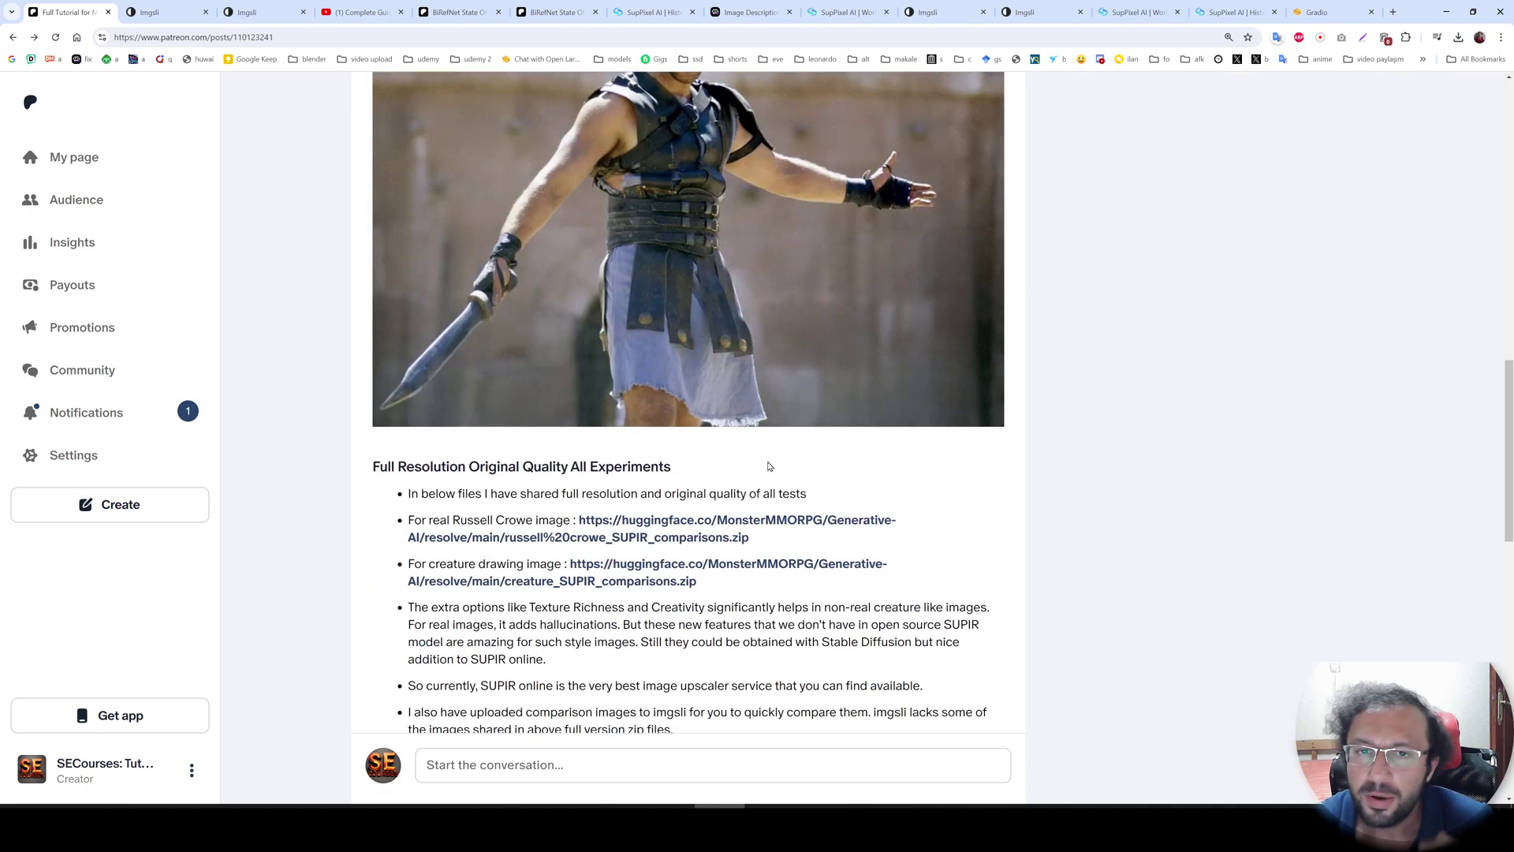
scroll(743, 474, "down", 3)
scroll(770, 485, "down", 3)
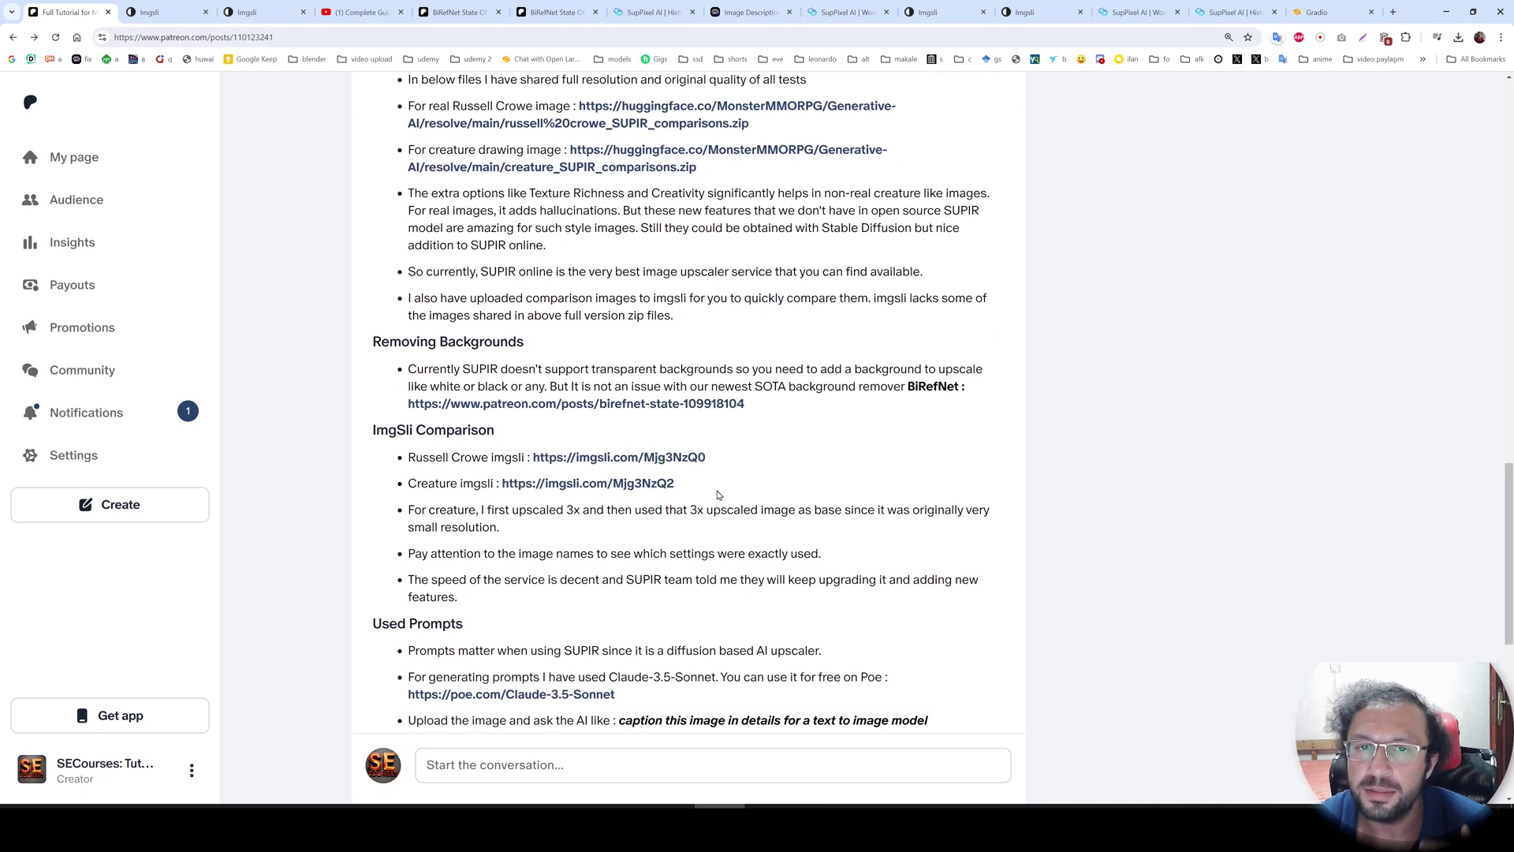